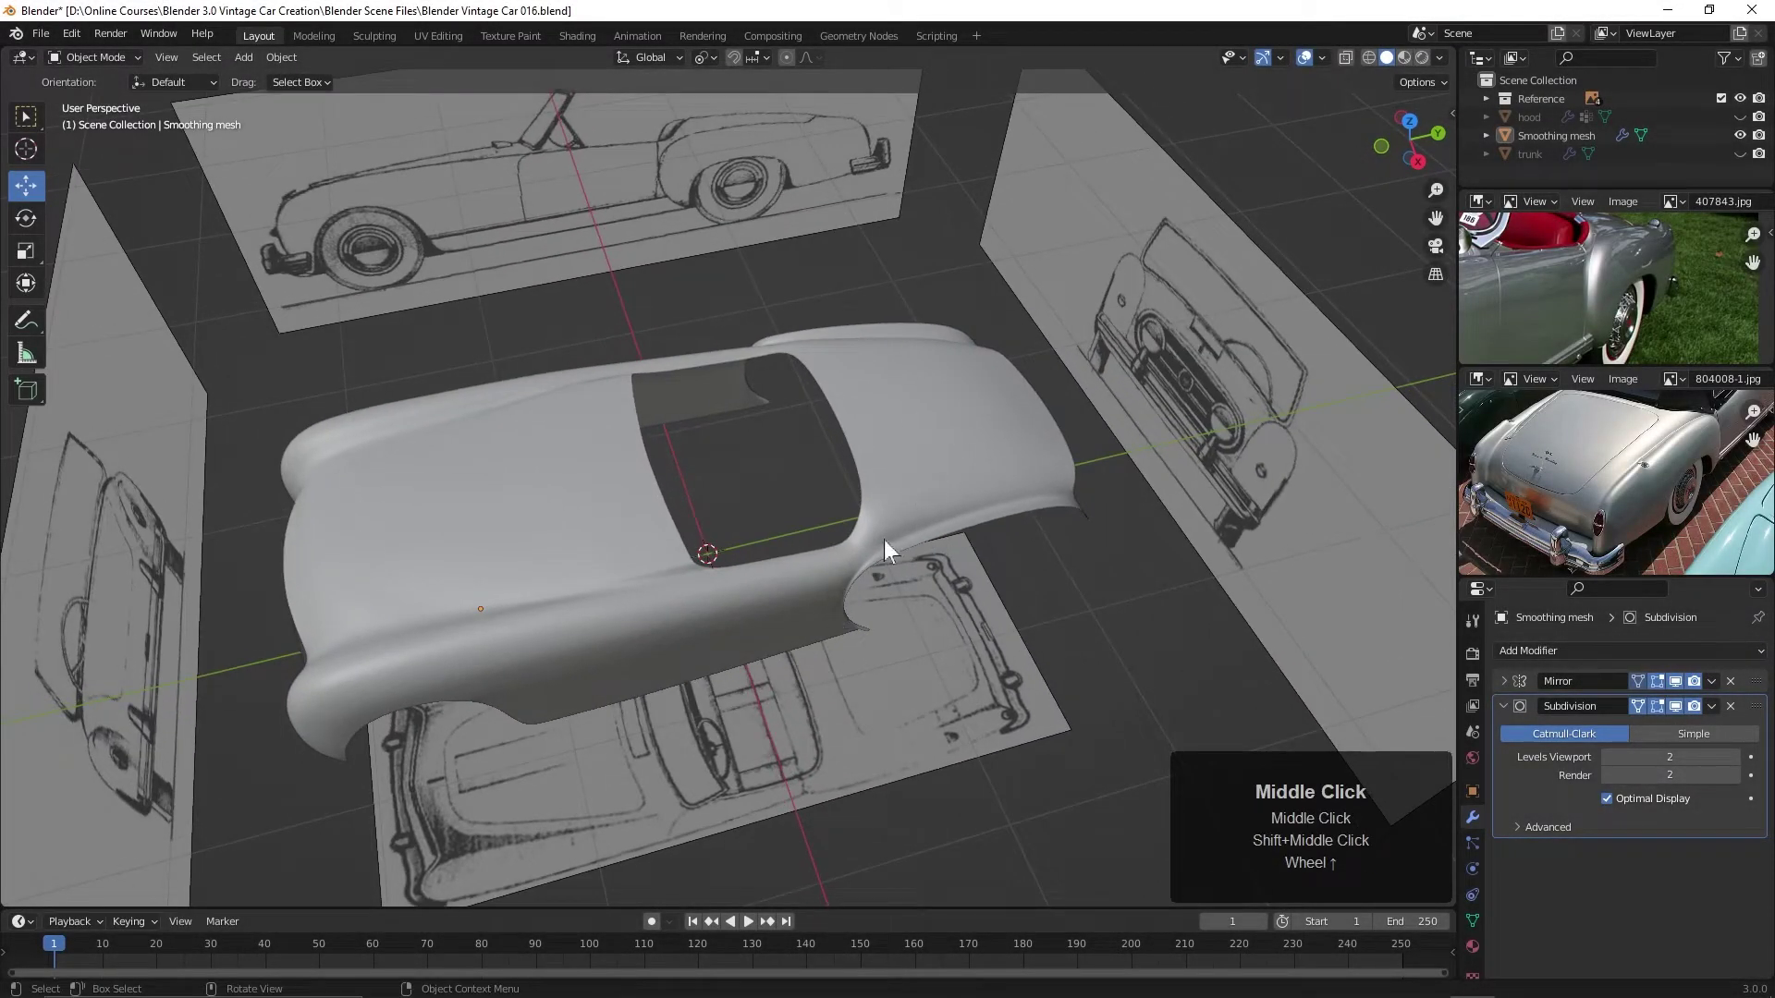
Orbit around the car among the blueprints and select the Smoothing car body mesh
shift+middle_drag(887, 269, 939, 460)
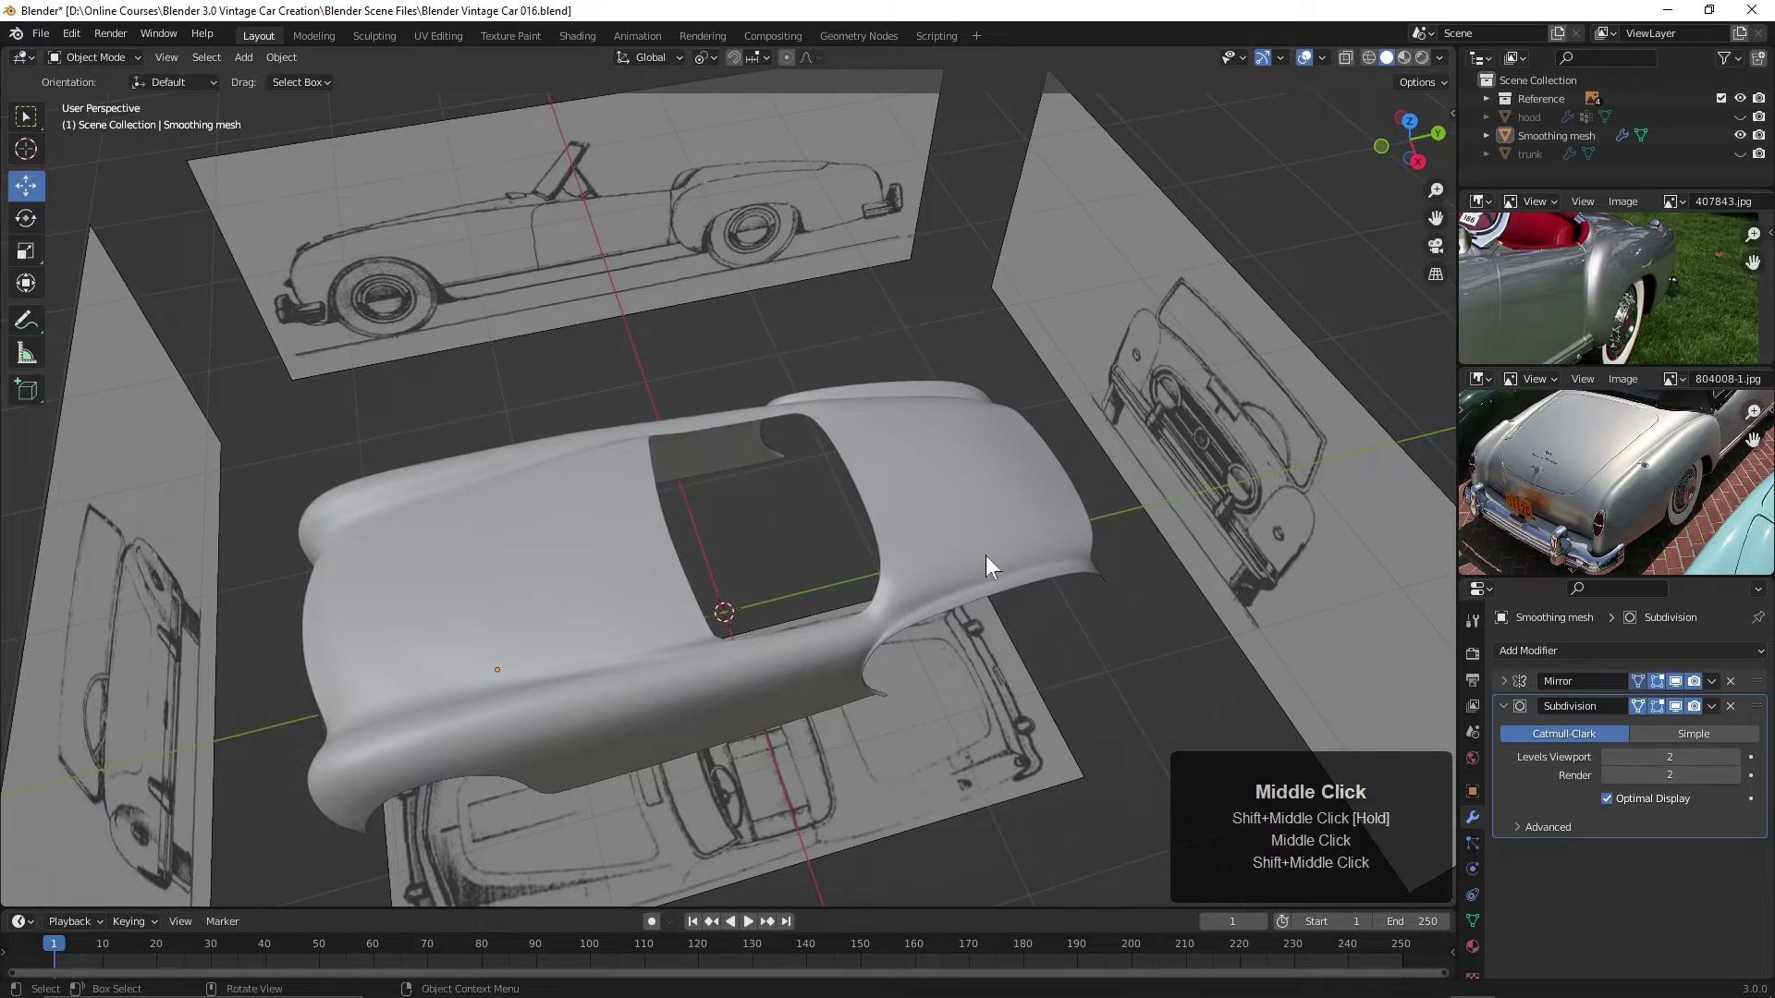
scroll(985, 557, up, 1)
middle_drag(997, 634, 952, 588)
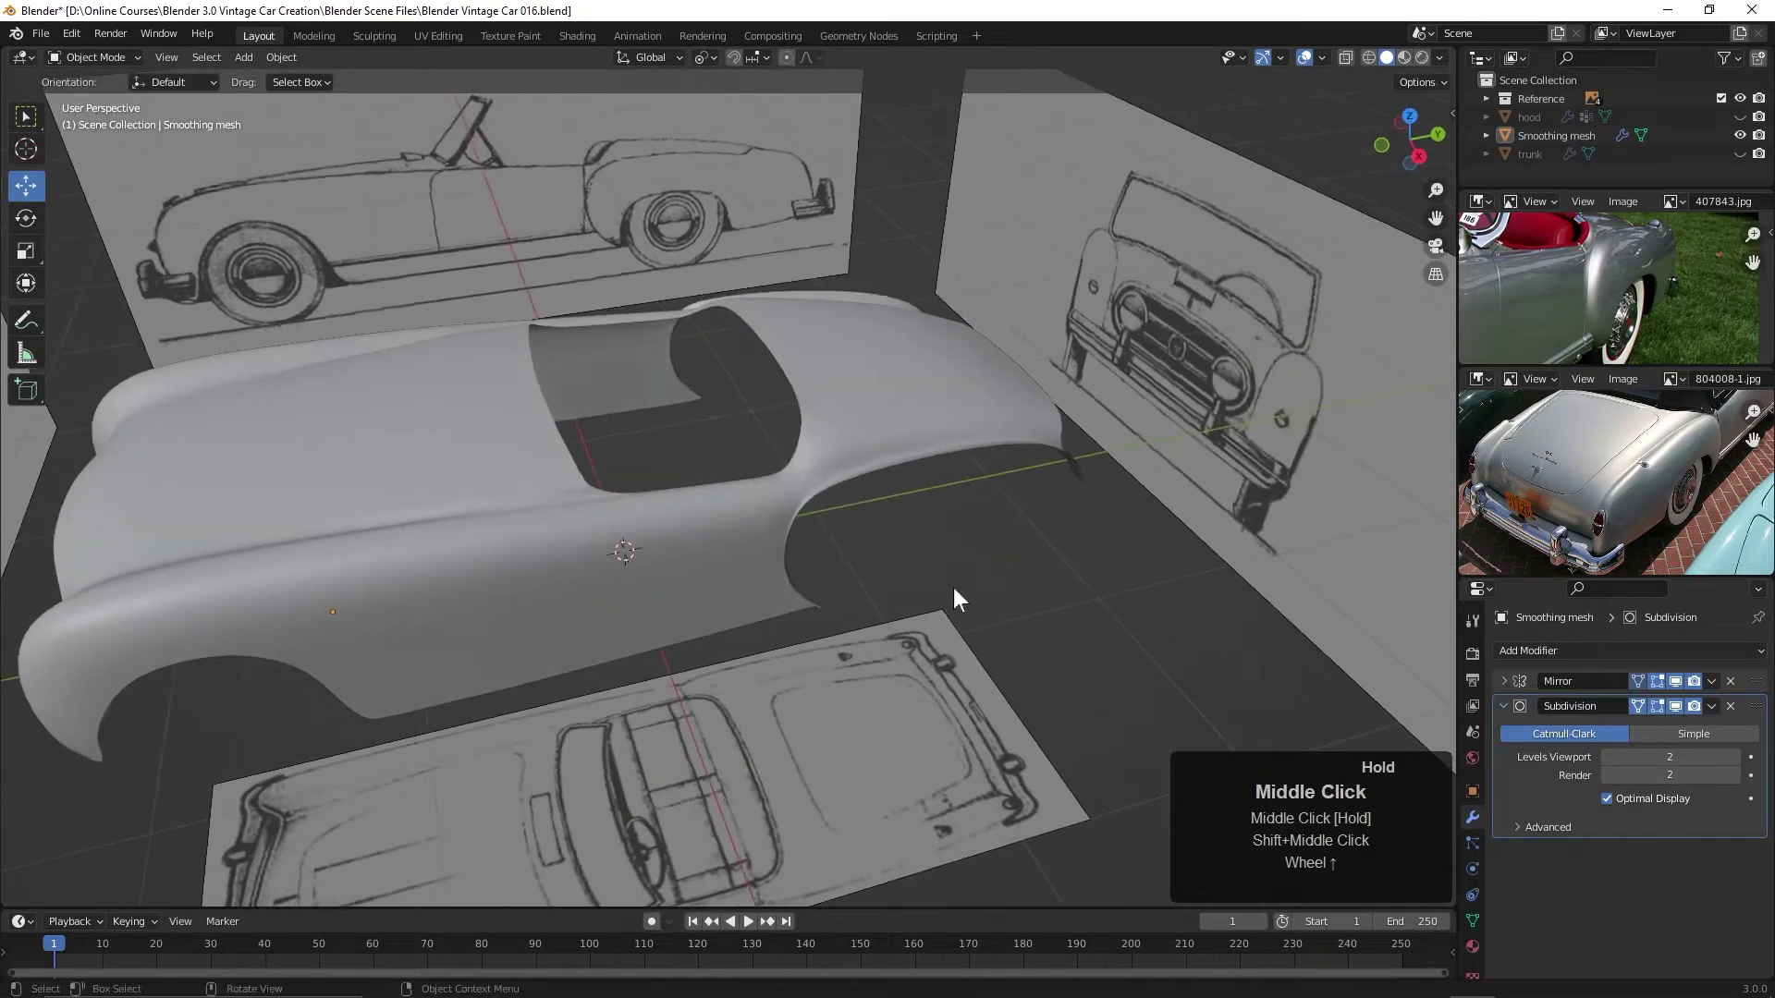
middle_drag(929, 520, 968, 527)
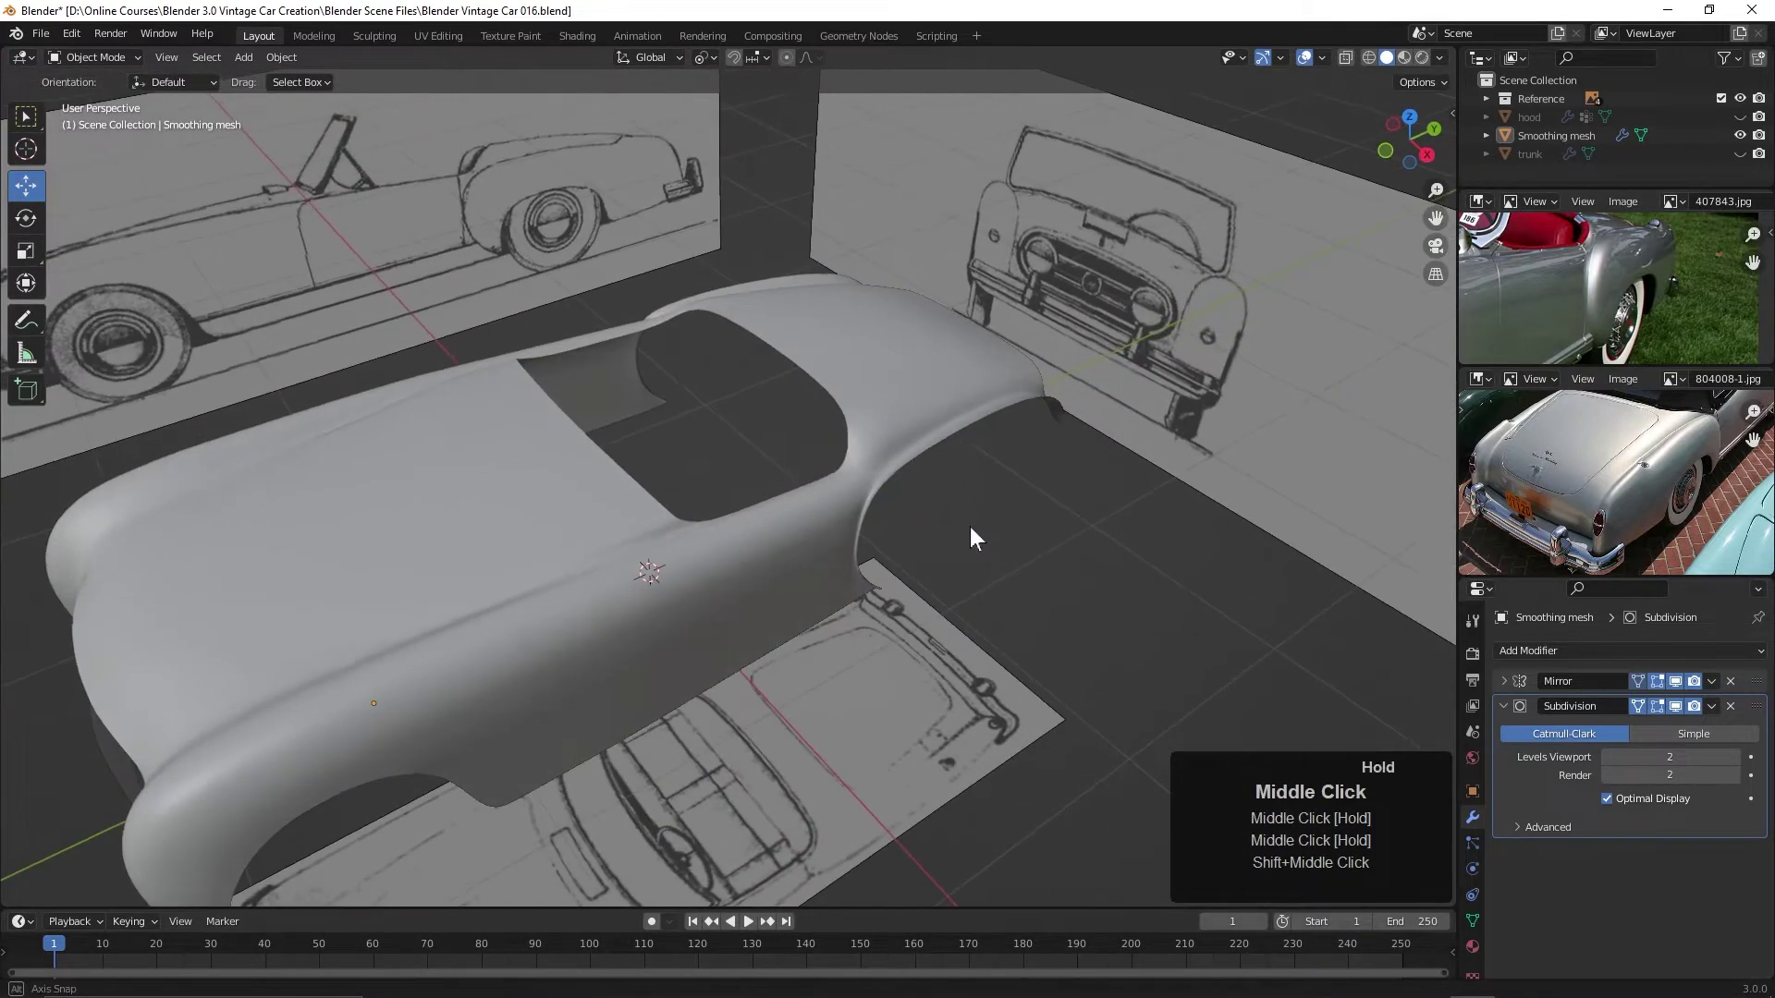
click(946, 432)
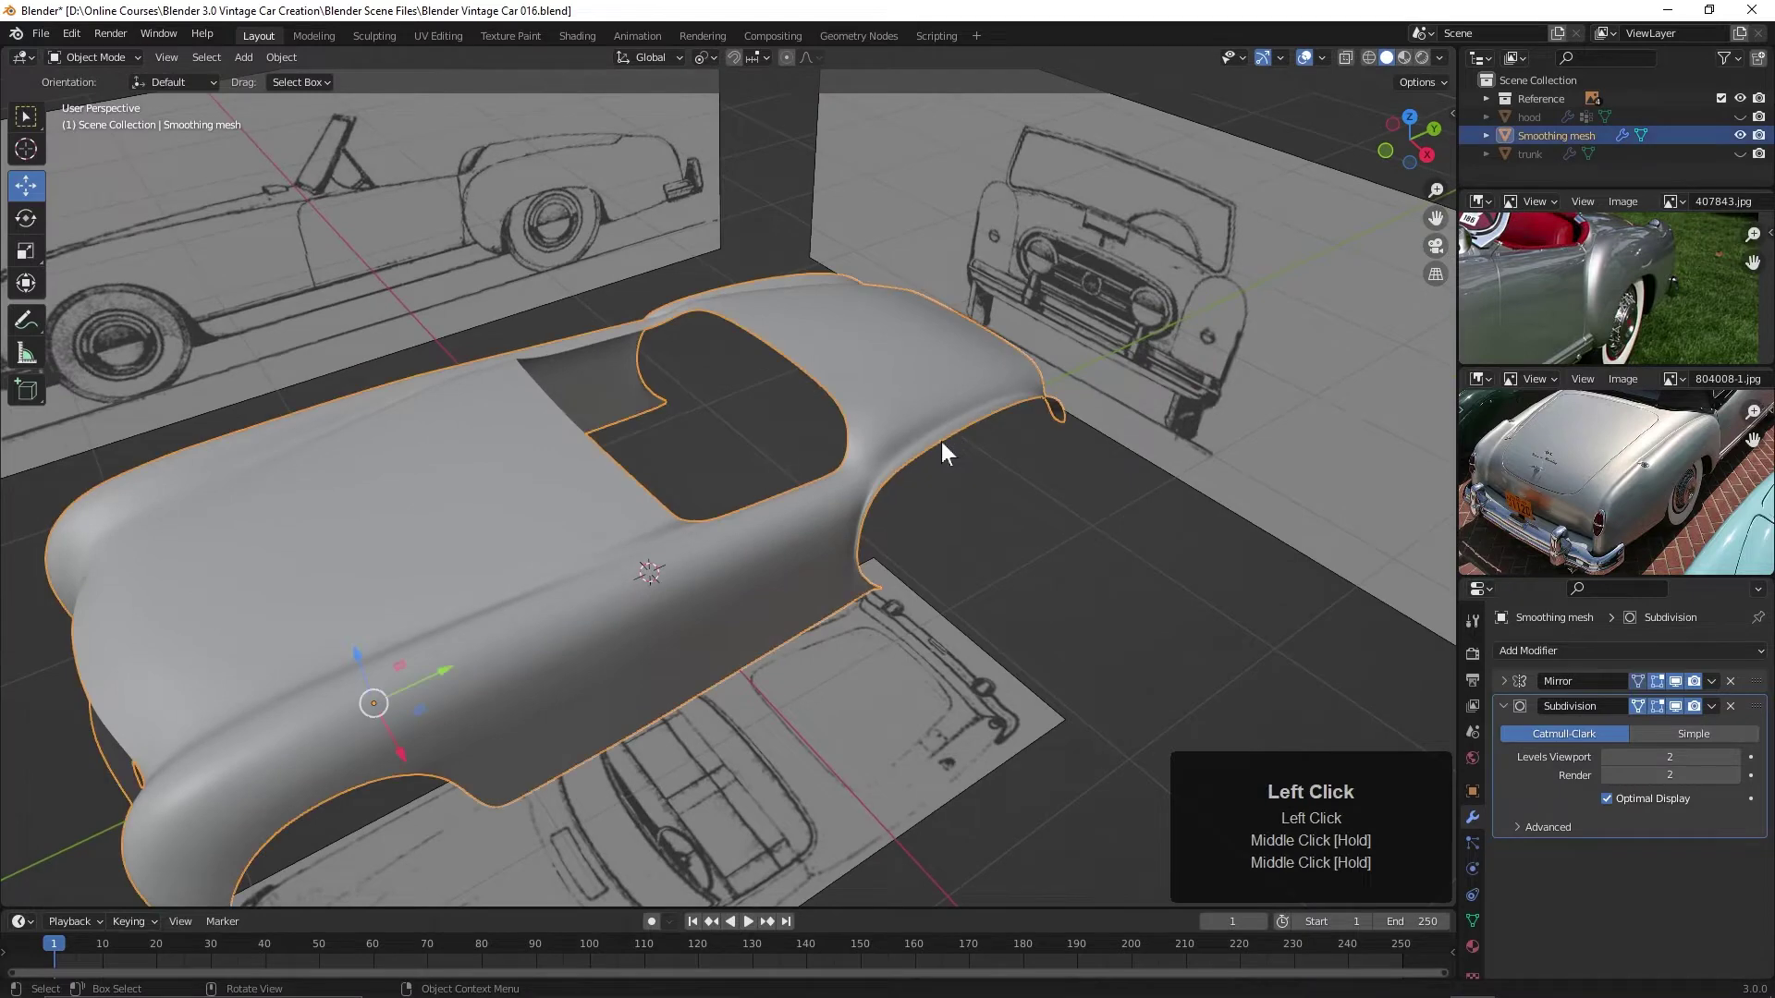
Enter Edit Mode and frame the rear wheel and fender in the right side view
key(Tab)
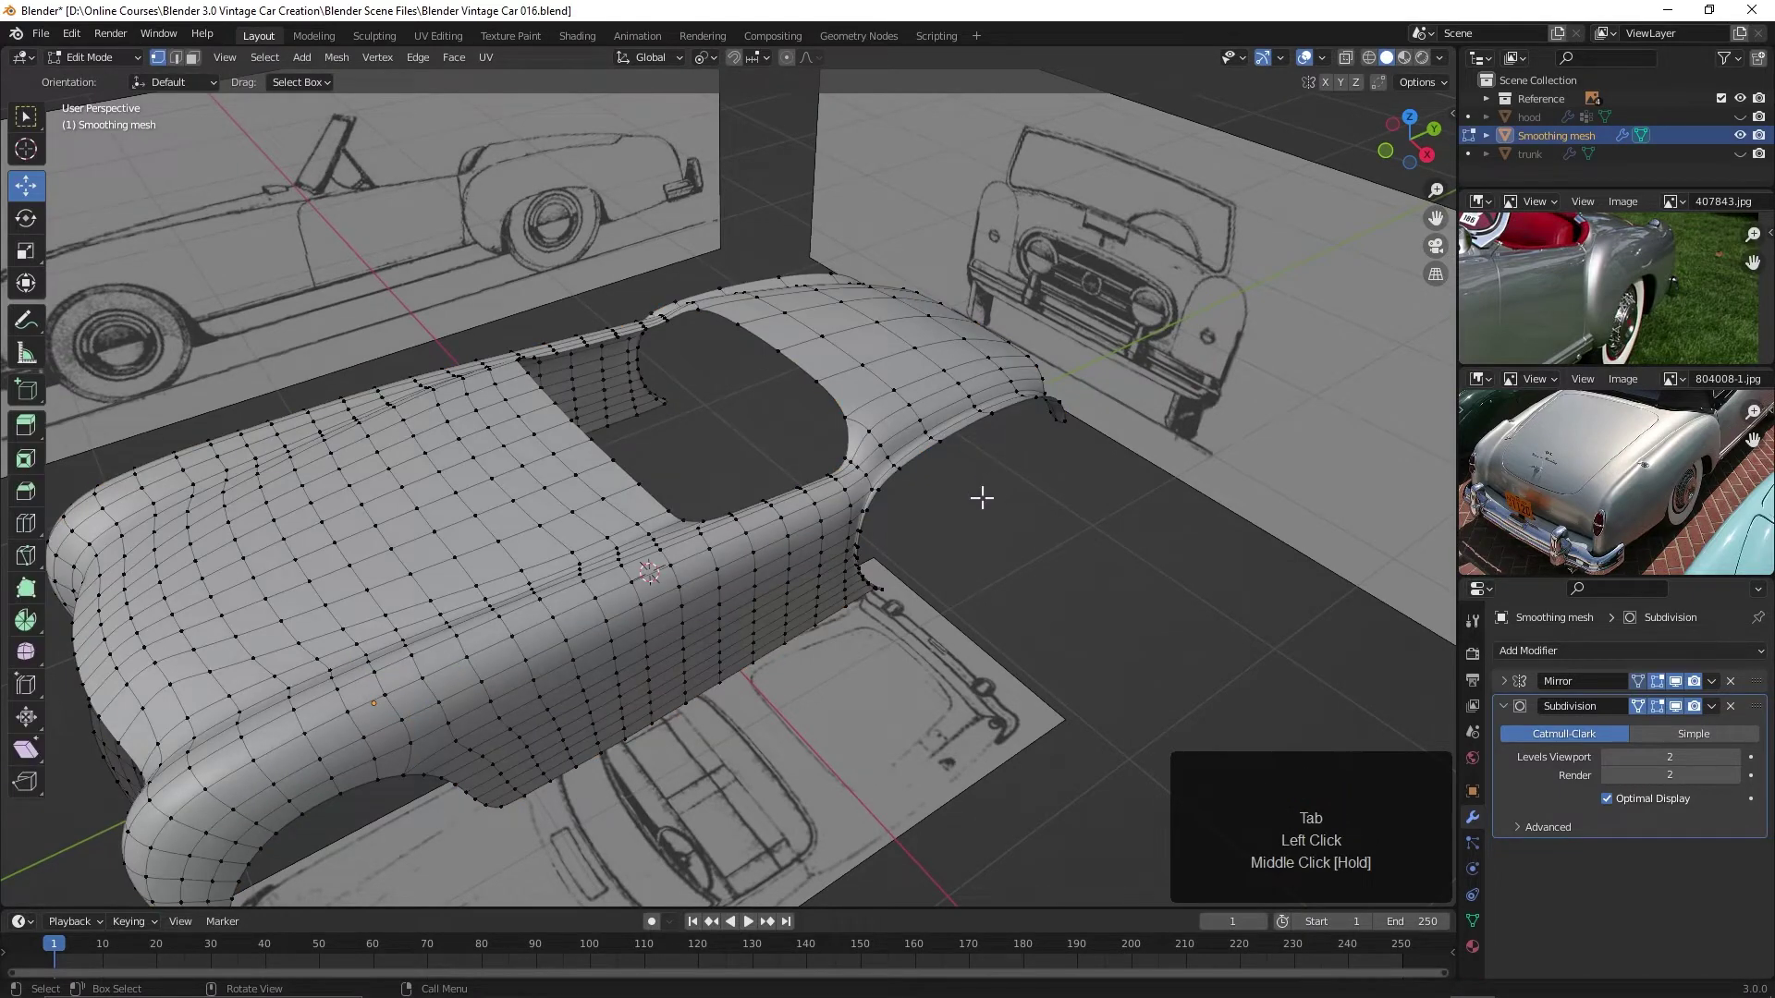
middle_drag(982, 498, 938, 496)
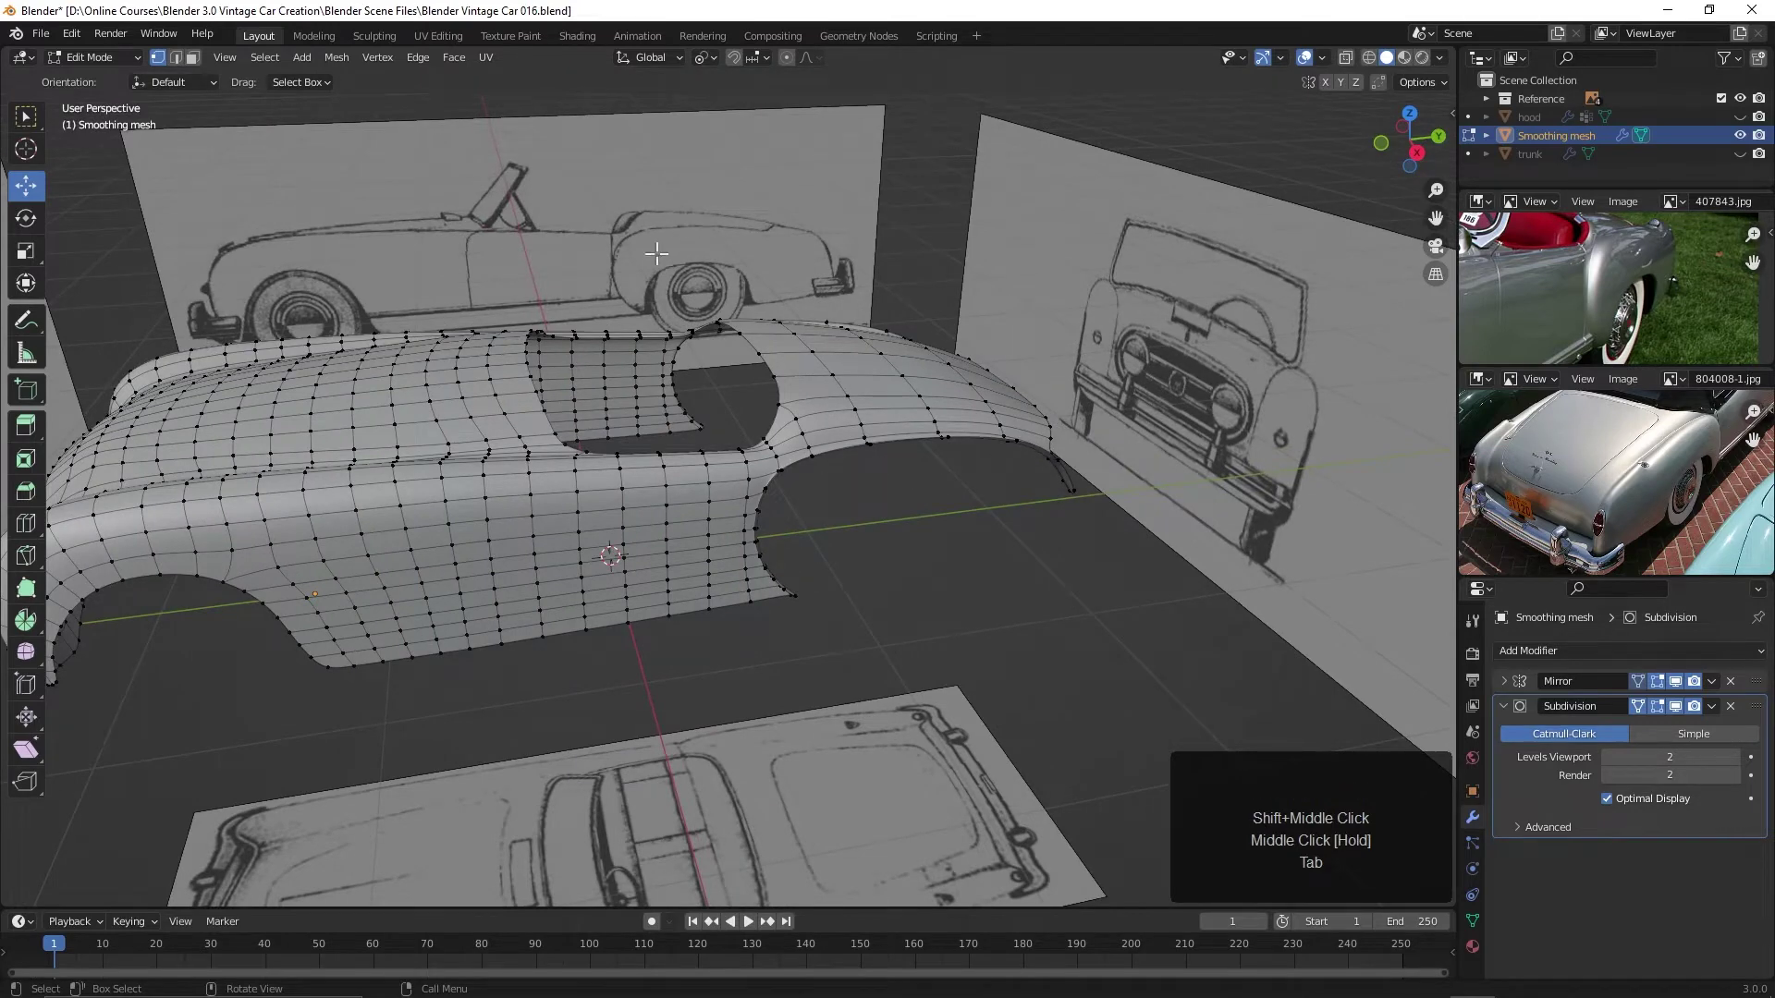
scroll(679, 270, up, 4)
shift+middle_drag(679, 270, 716, 272)
key(KP_3)
key(KP_3)
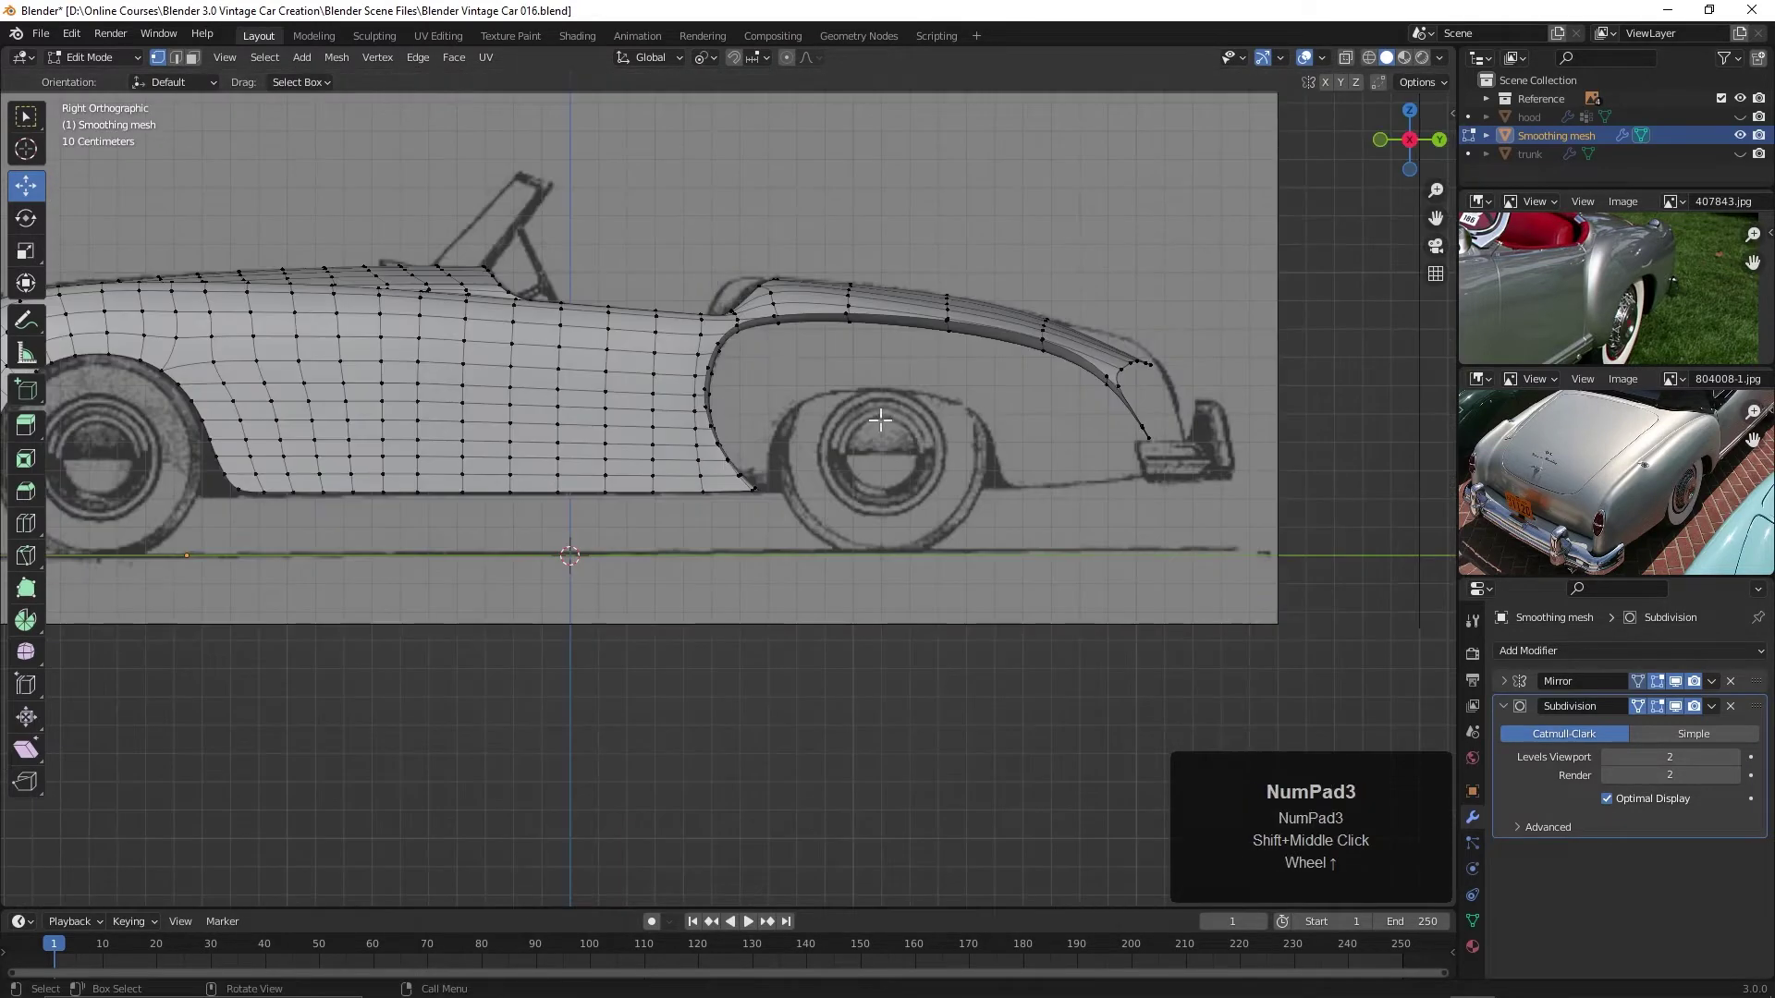
scroll(880, 420, up, 2)
shift+middle_drag(880, 419, 730, 476)
middle_click(730, 476)
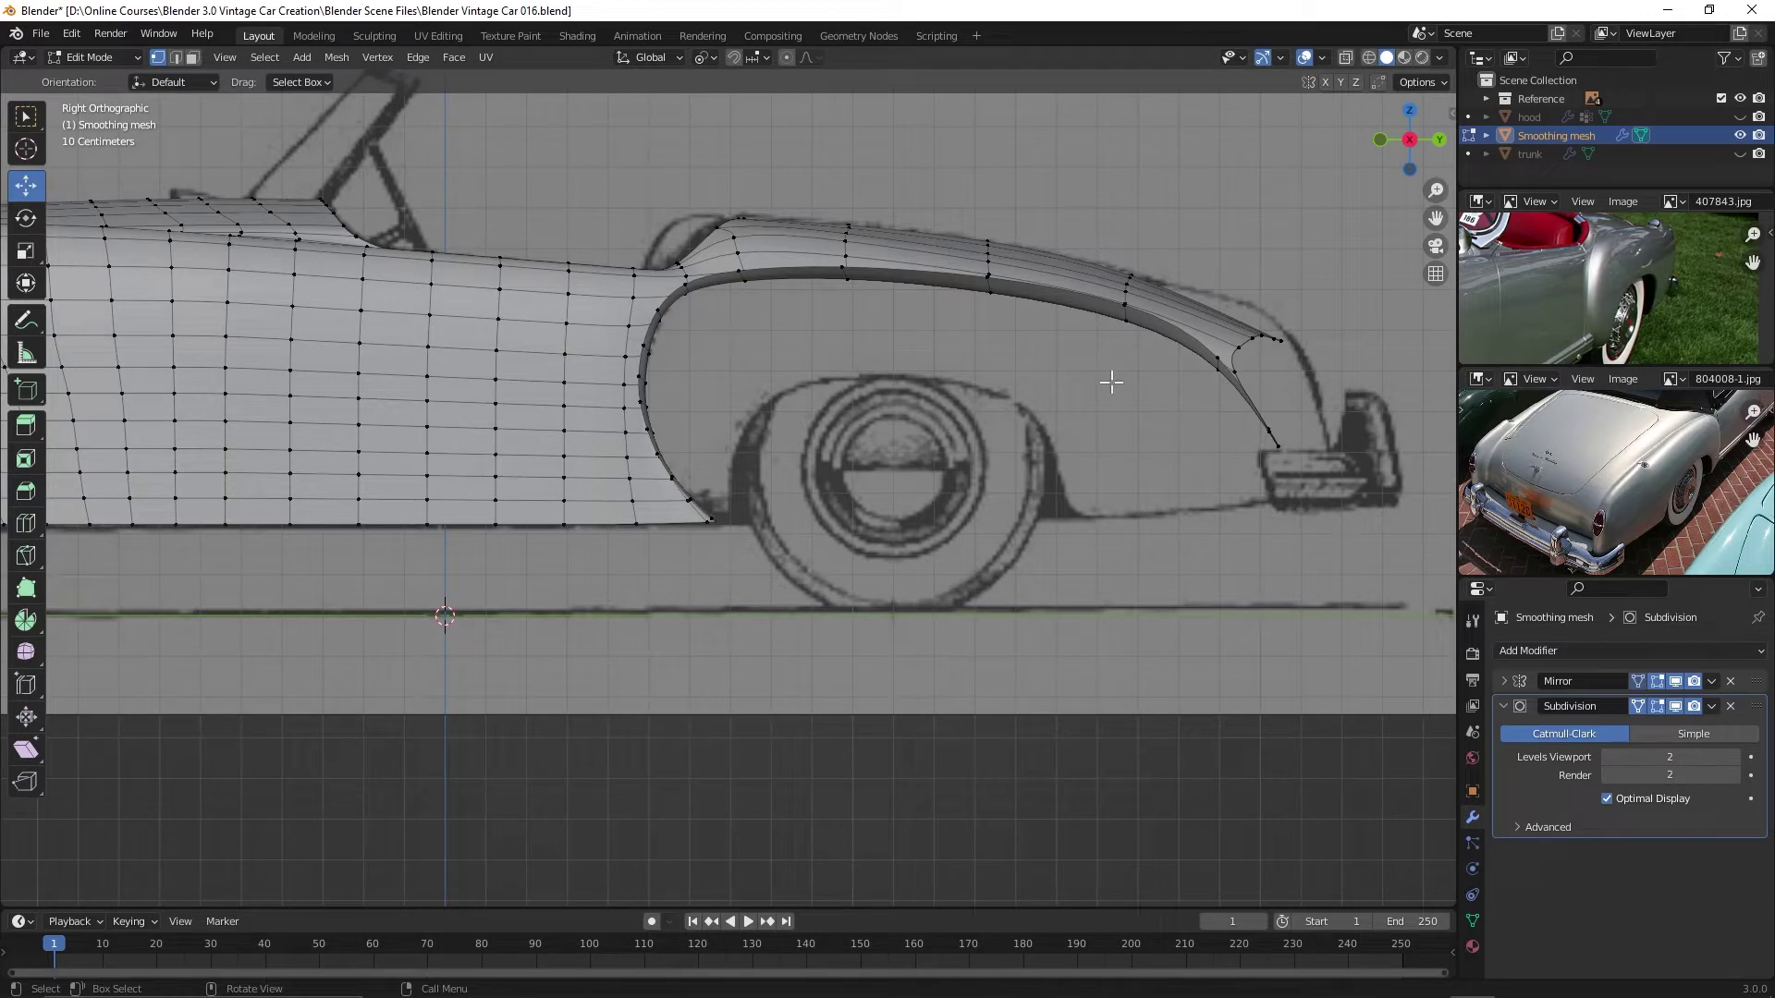
With X-ray on, select the rear wheel-arch edge loop and return to right side view
key(alt+z)
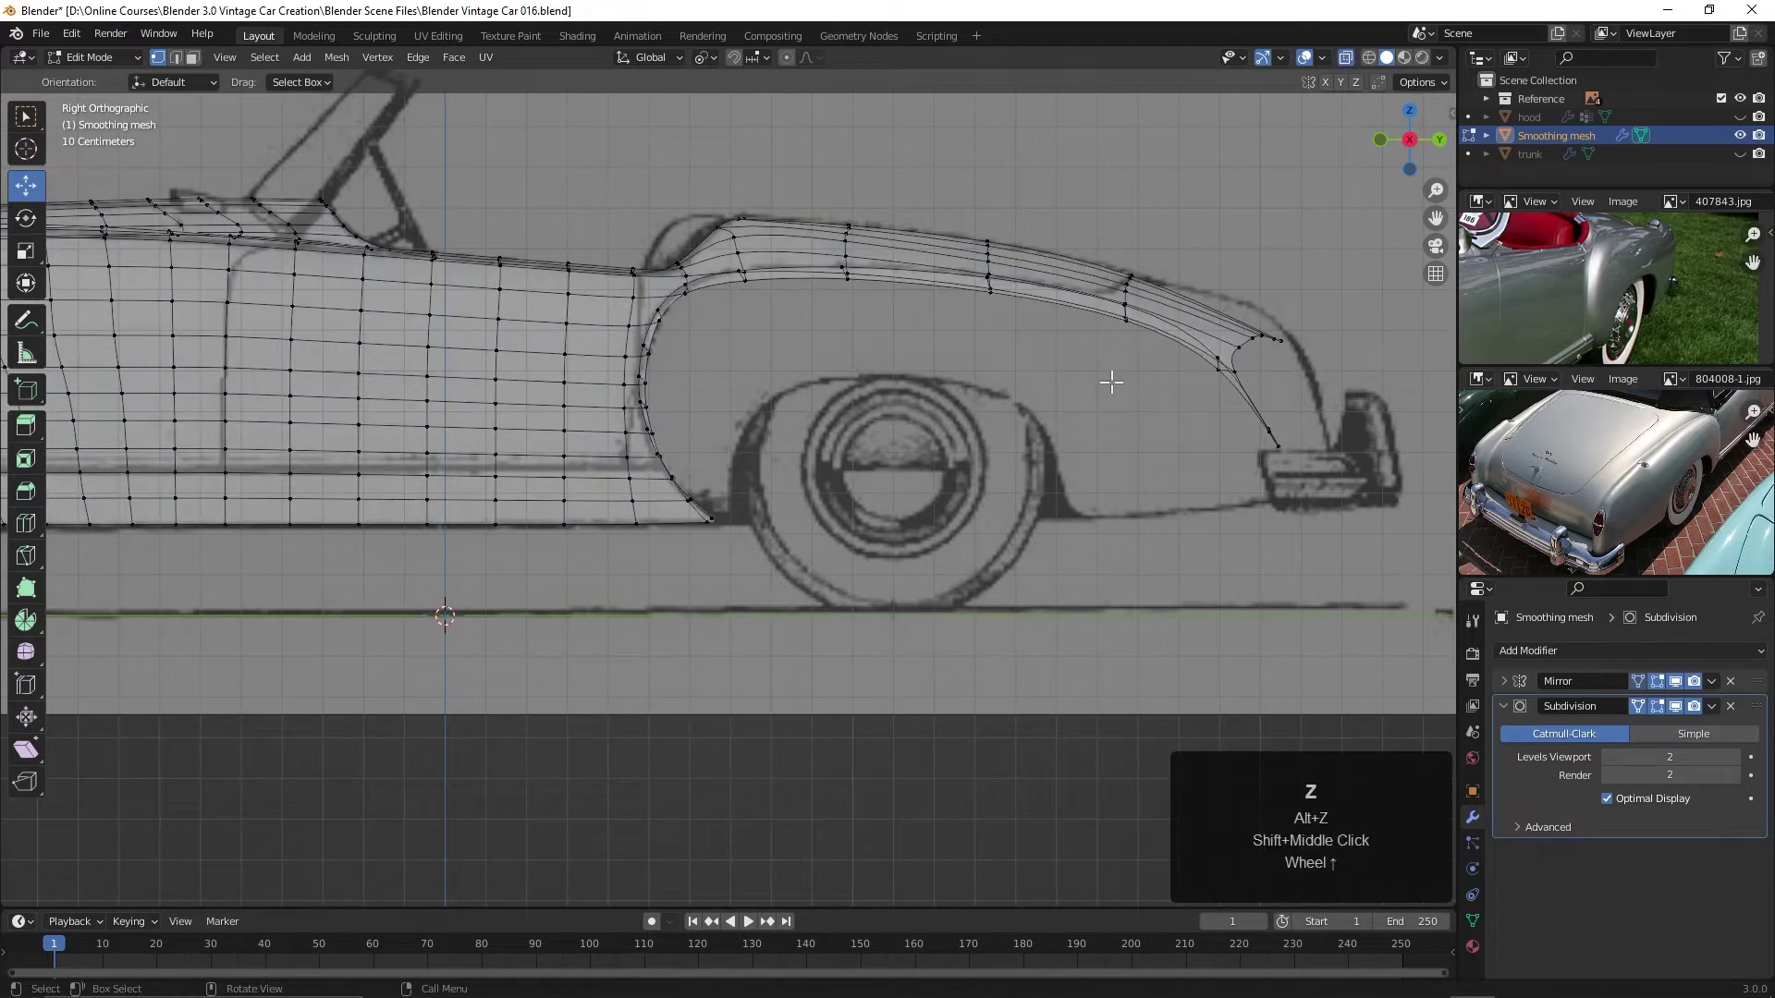
shift+middle_drag(1181, 380, 962, 462)
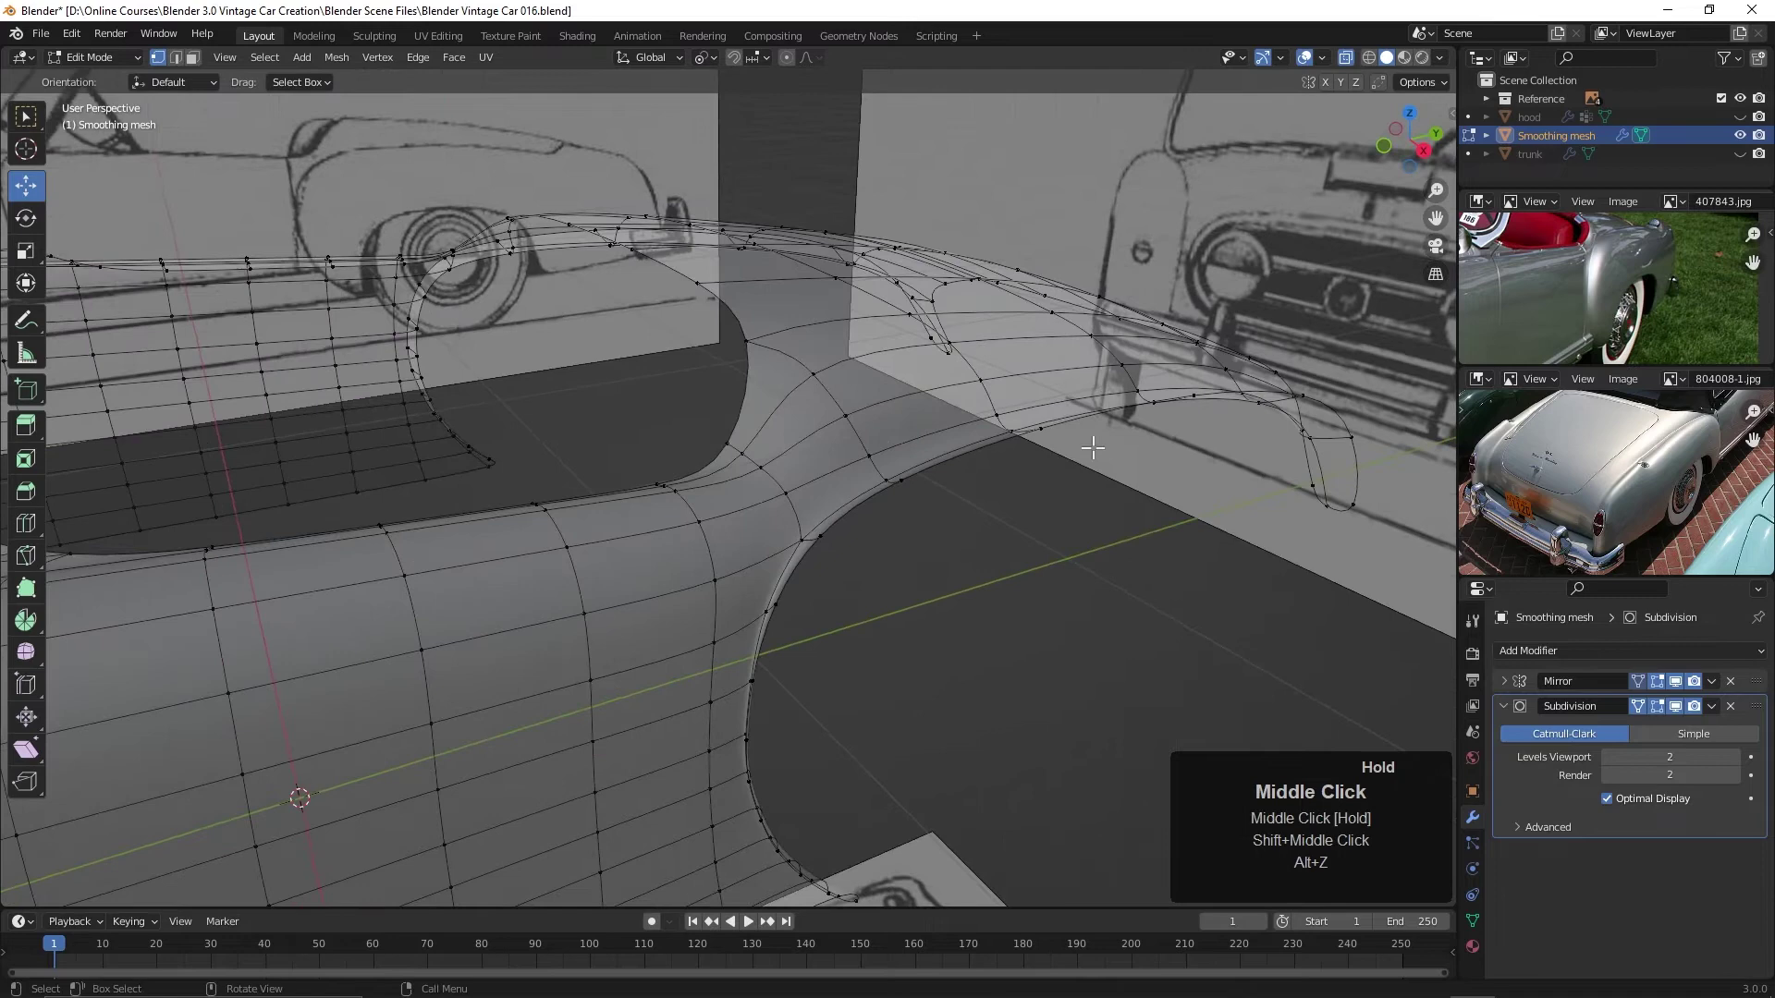
alt+middle_click(974, 480)
alt+click(1008, 488)
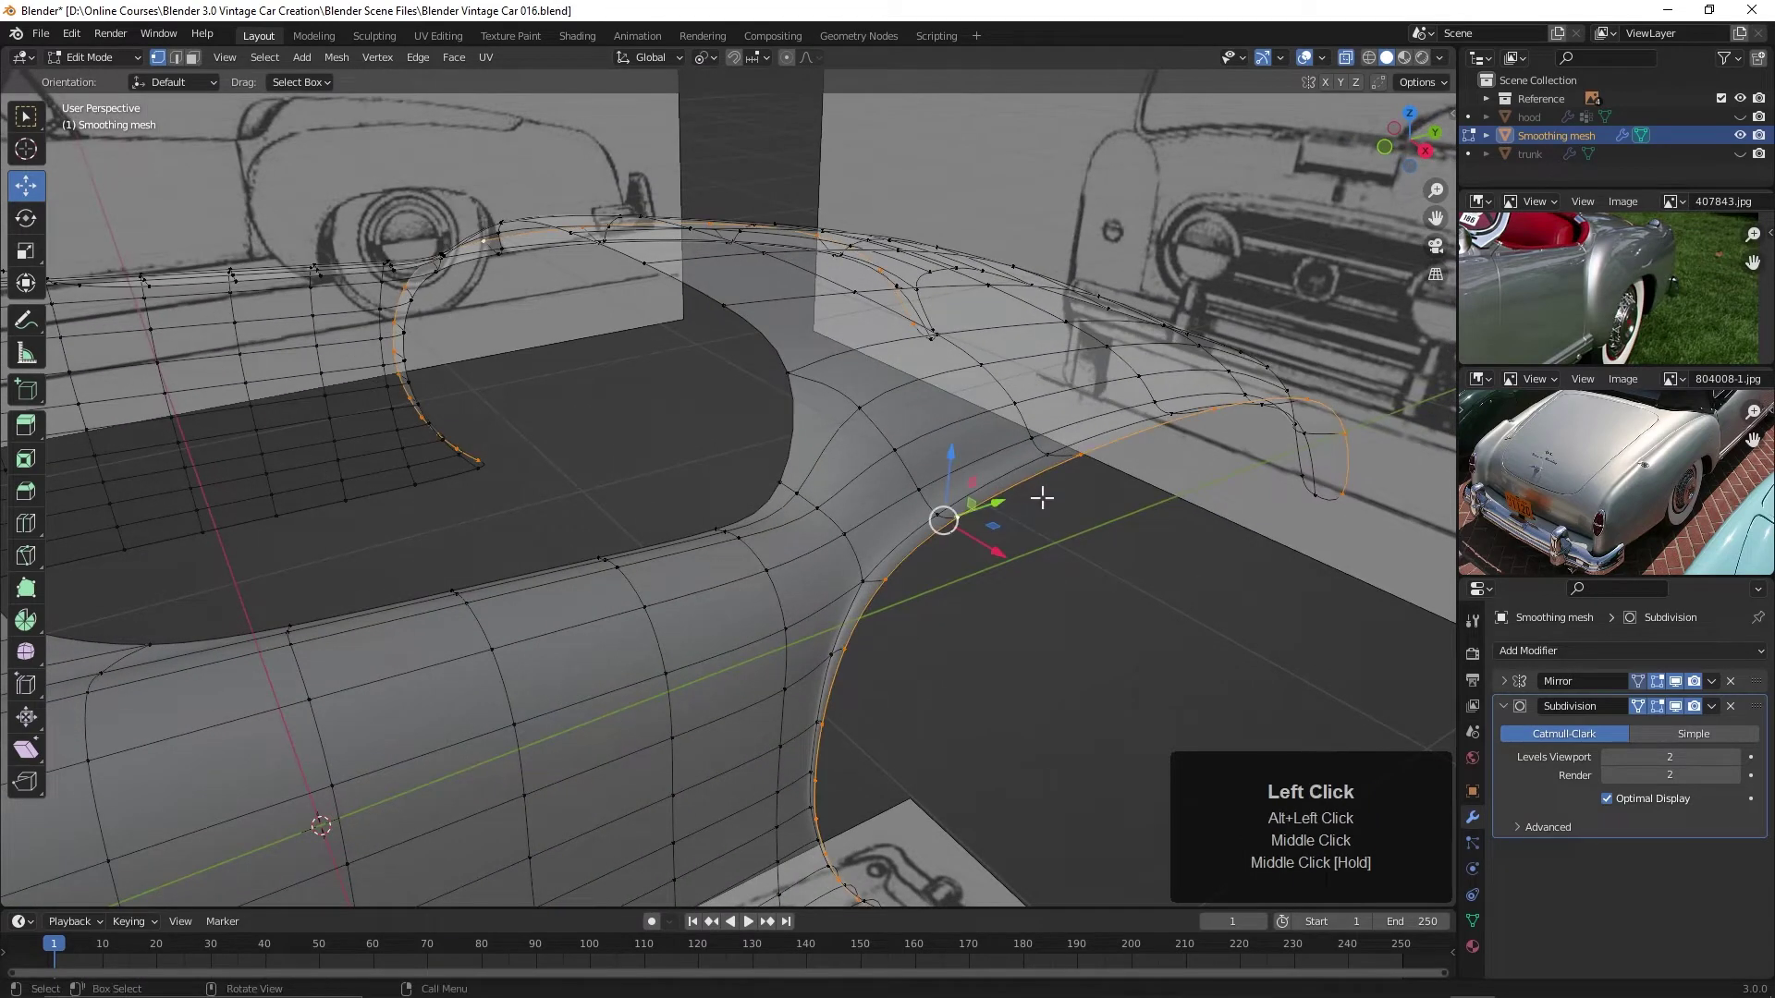
key(KP_3)
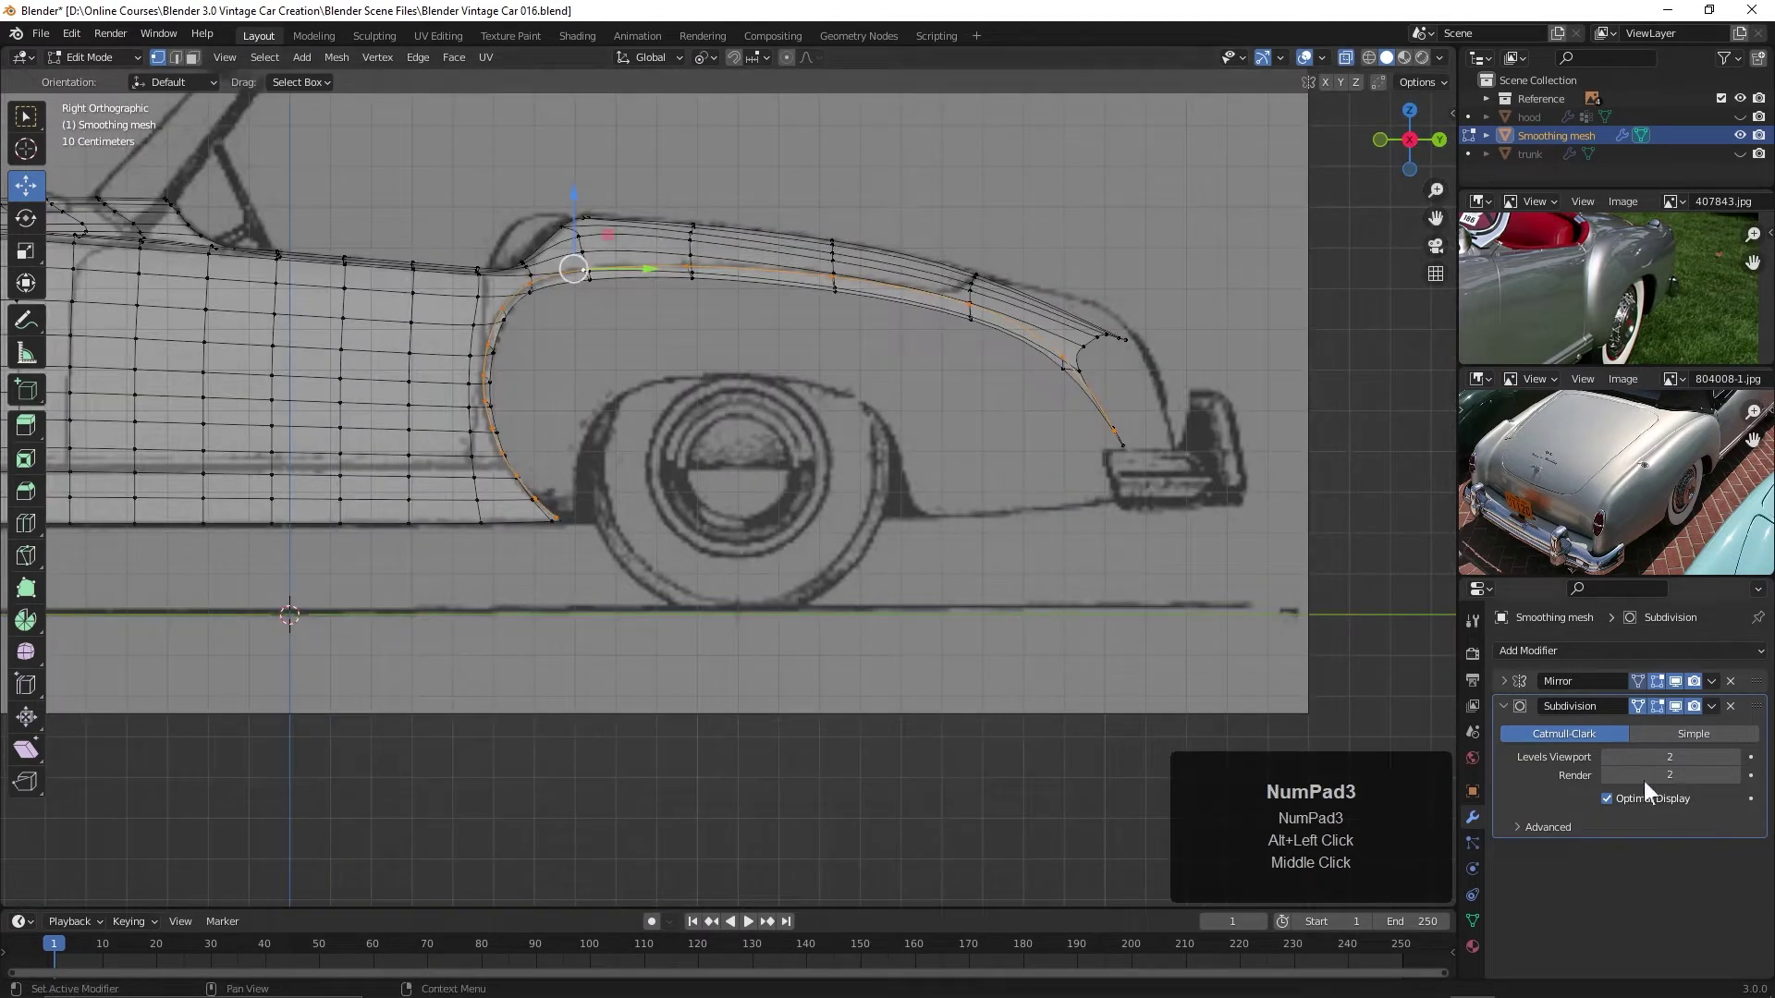
Turn off the Subdivision modifier's viewport display and zoom toward the rear fender
click(1676, 707)
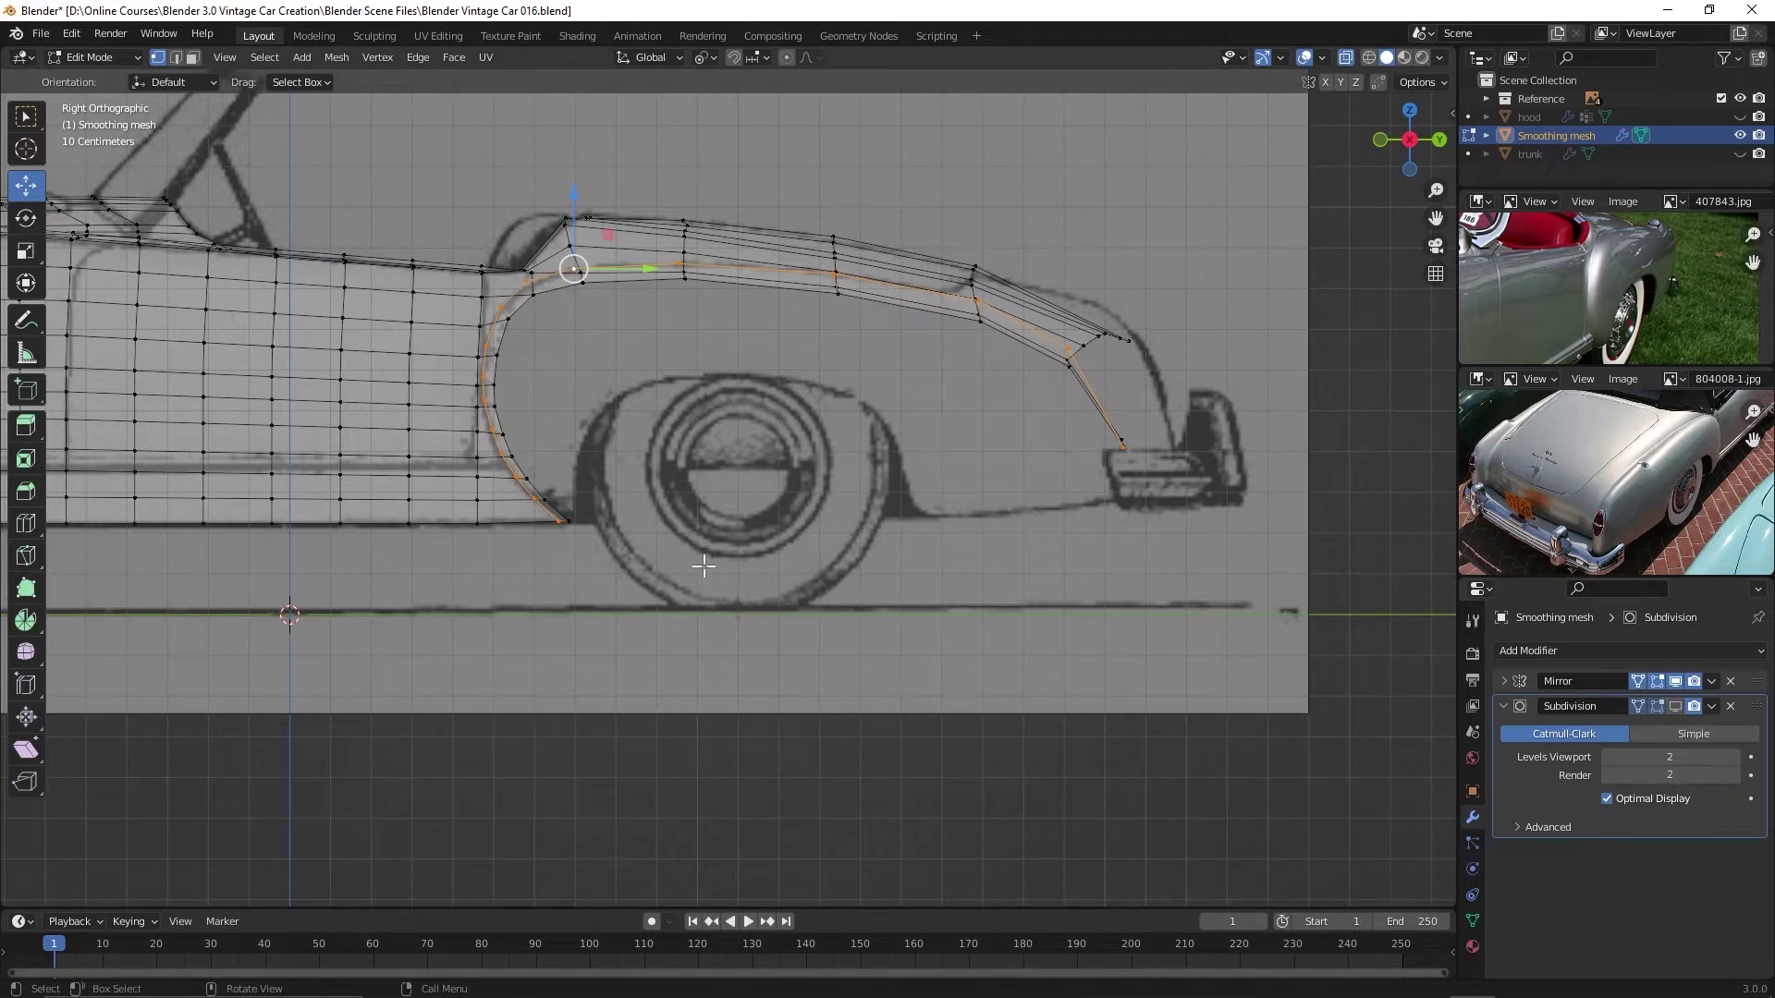
shift+middle_drag(970, 447, 810, 369)
scroll(924, 439, up, 3)
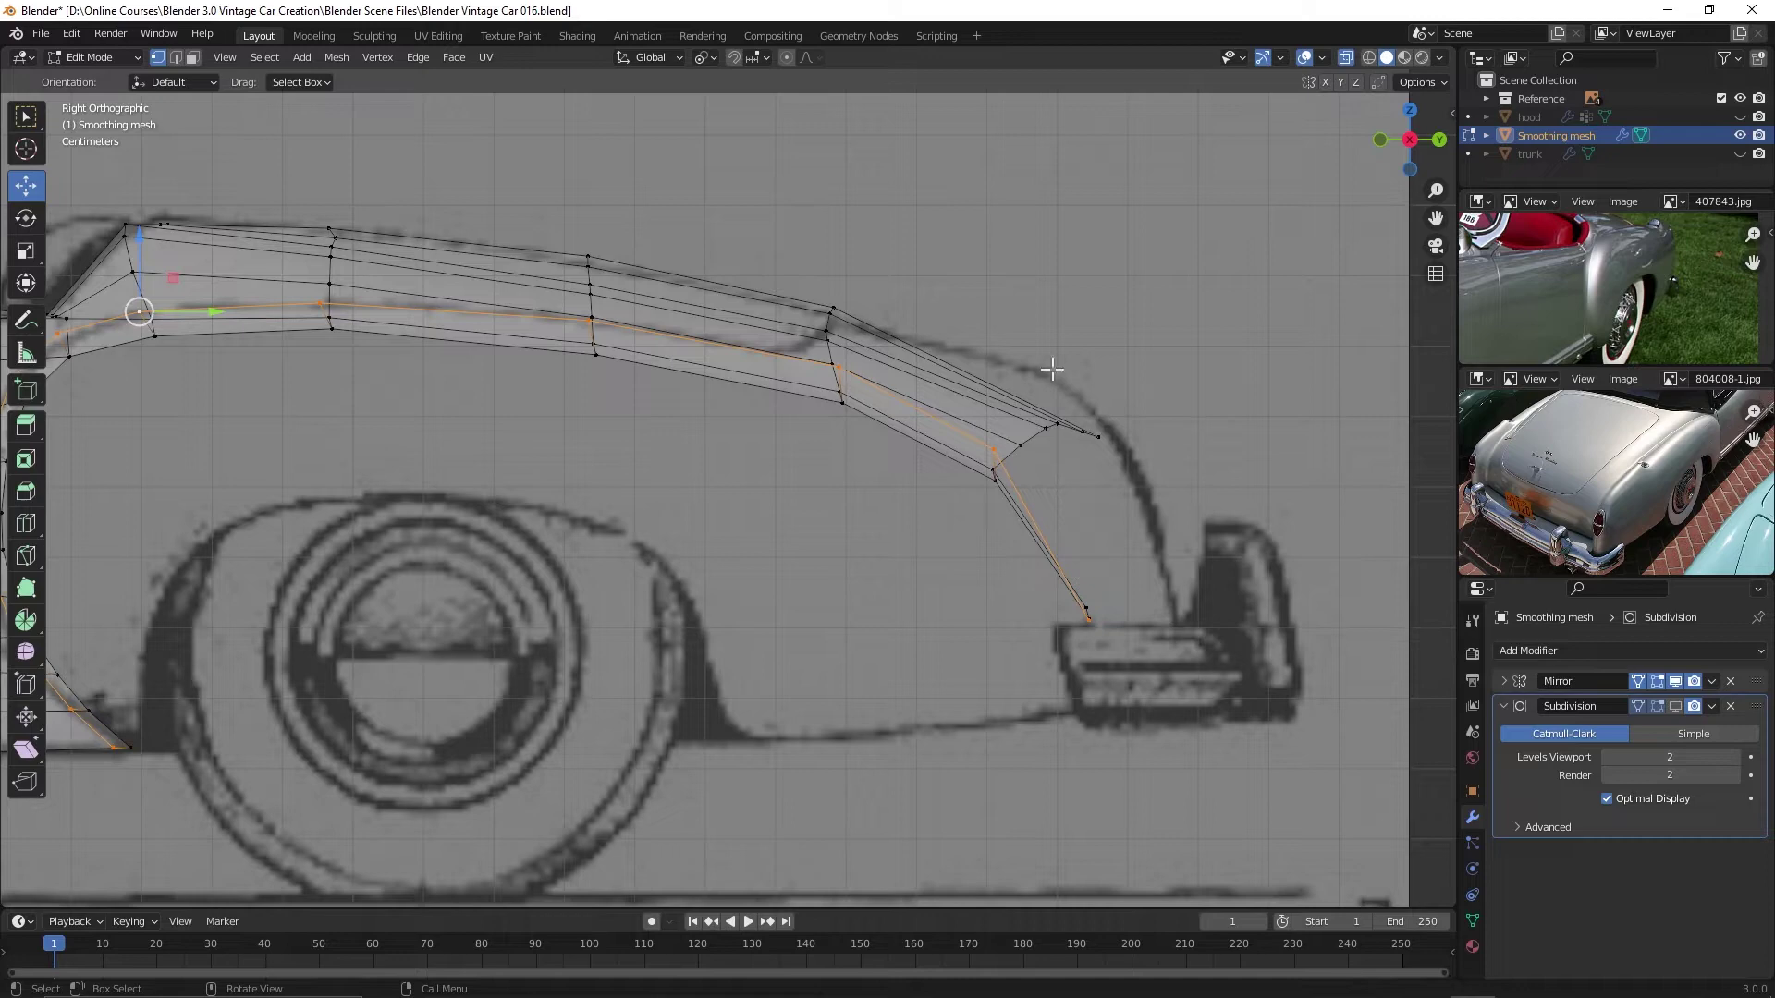
Select a vertex at the top of the rear fender and orbit into perspective
click(836, 367)
middle_drag(925, 441, 939, 500)
scroll(943, 480, down, 5)
Switch to quad view and zoom the top and side views onto the fender tail
key(ctrl+alt+q)
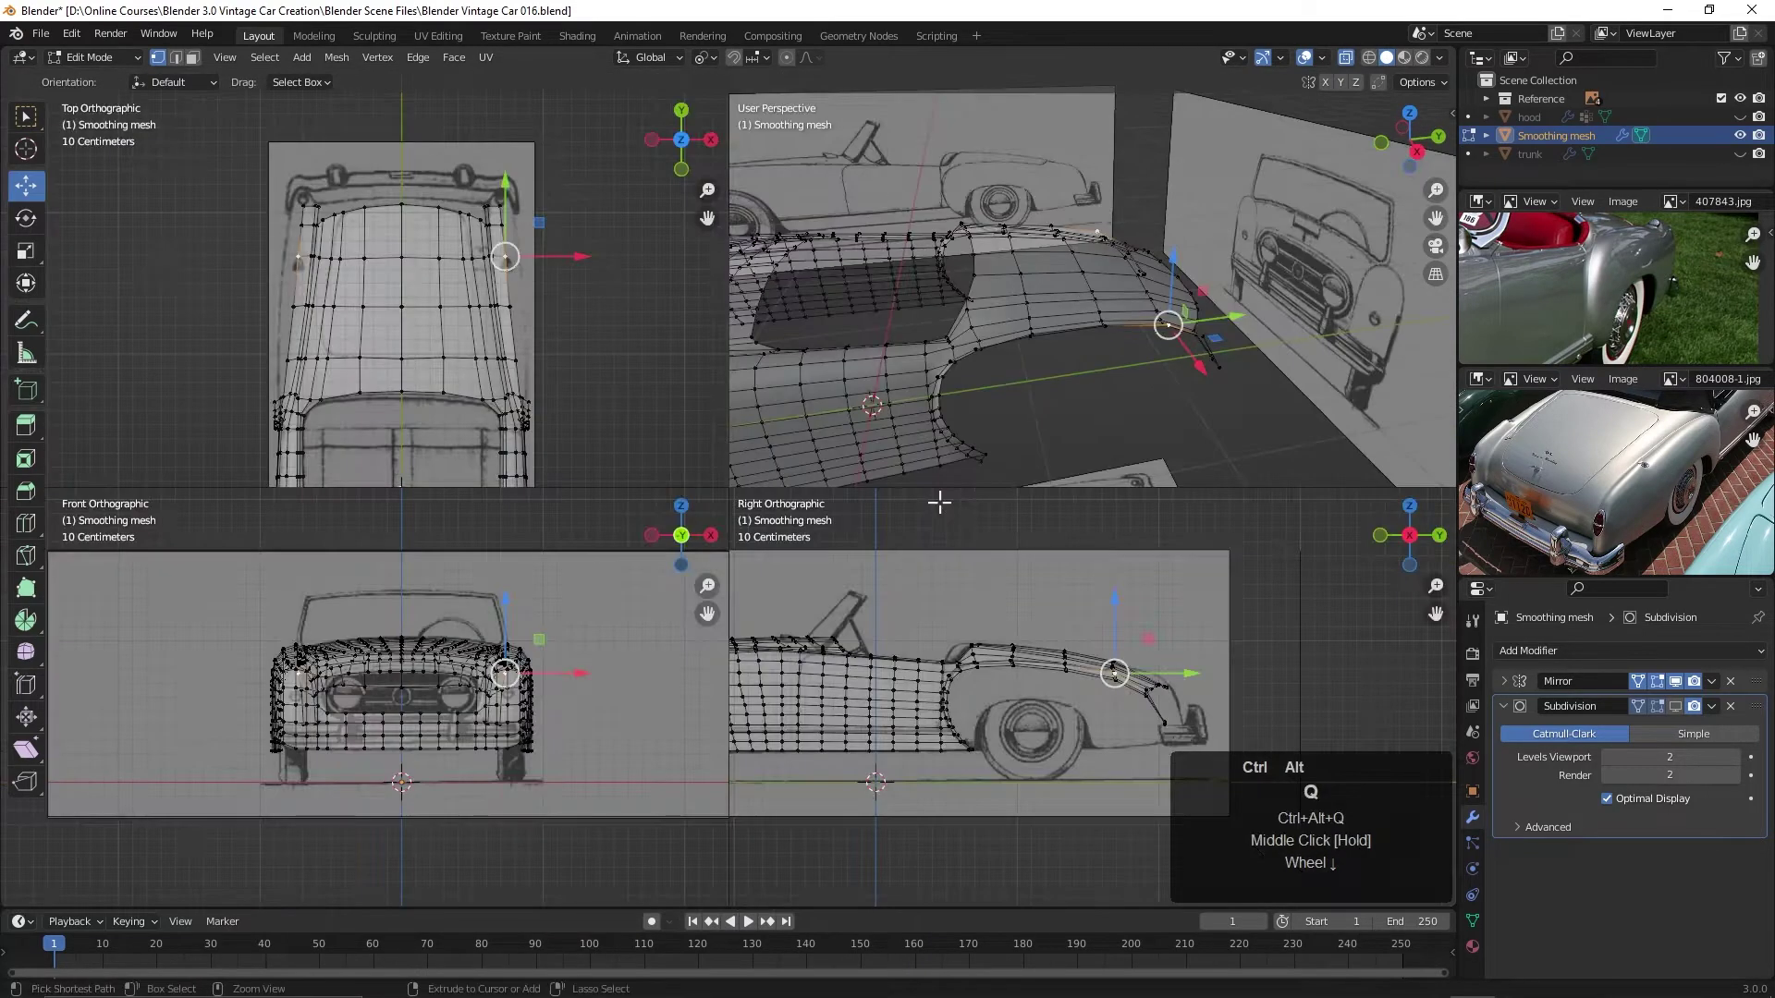
scroll(575, 315, up, 3)
shift+middle_drag(575, 315, 448, 301)
scroll(497, 321, up, 2)
scroll(449, 300, up, 1)
scroll(466, 338, down, 2)
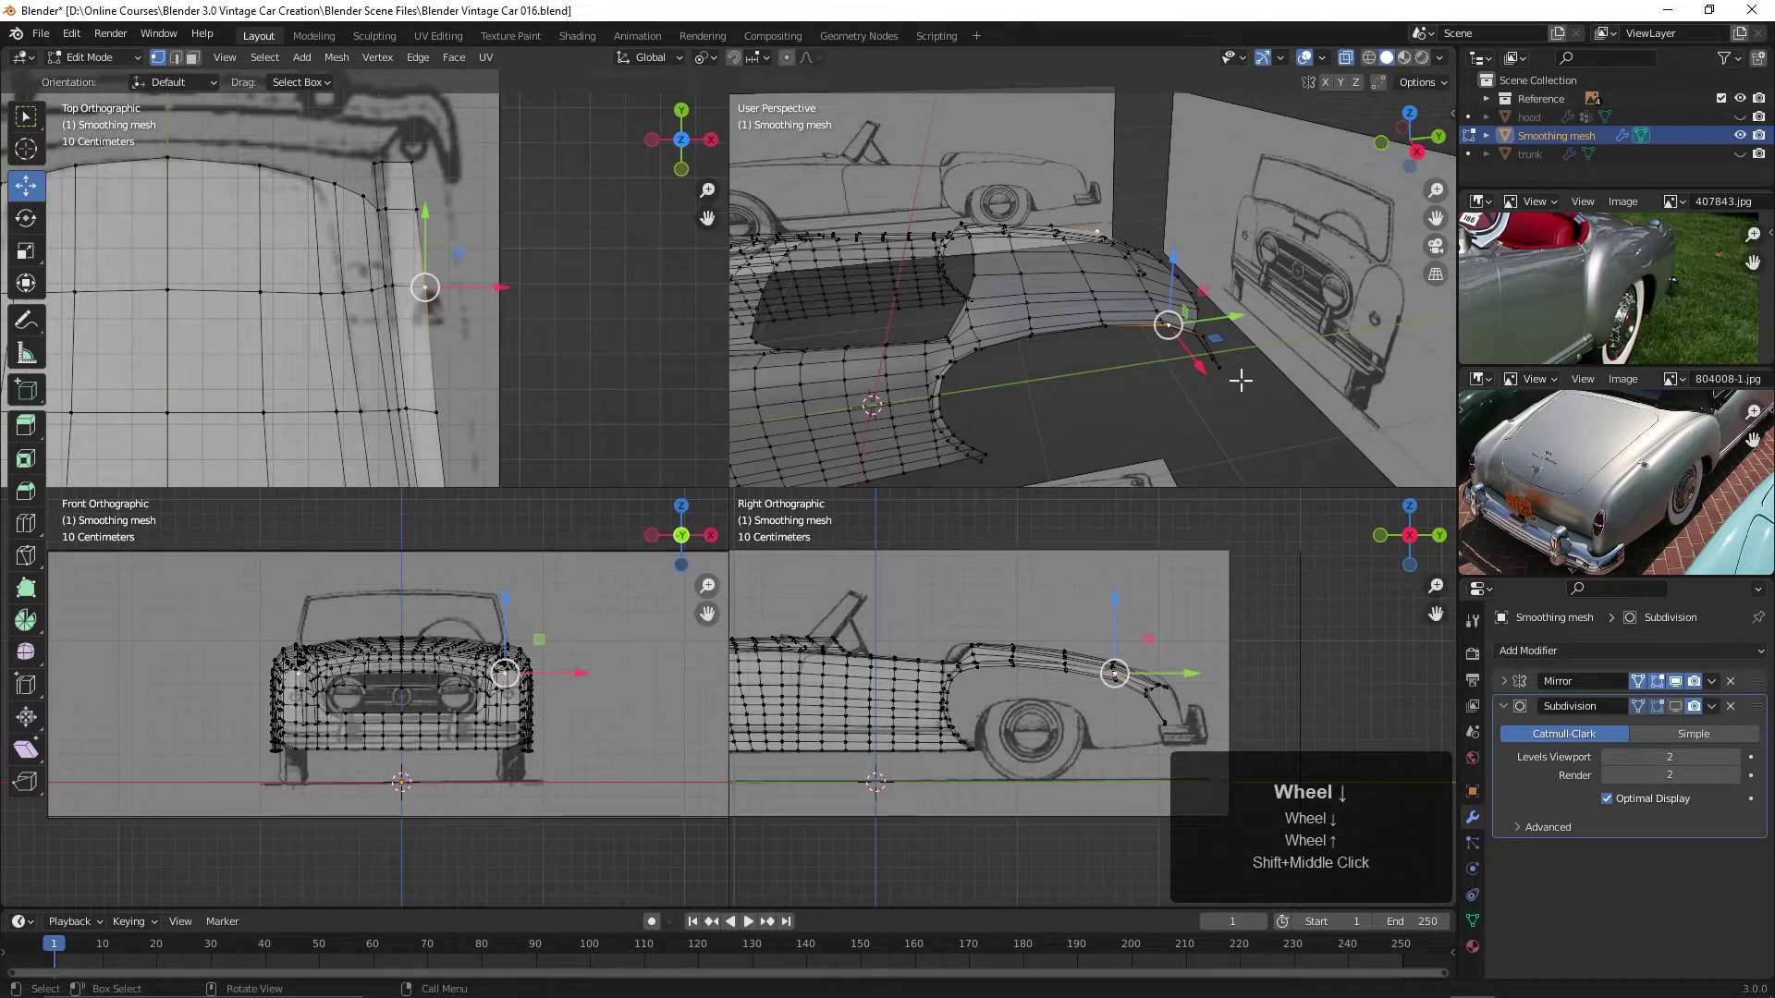
scroll(1100, 688, up, 3)
shift+middle_drag(1100, 688, 1155, 672)
scroll(1109, 647, up, 2)
mouse_move(1499, 848)
mouse_down()
mouse_move(1516, 829)
mouse_move(1516, 845)
mouse_up()
drag(1595, 576, 1594, 546)
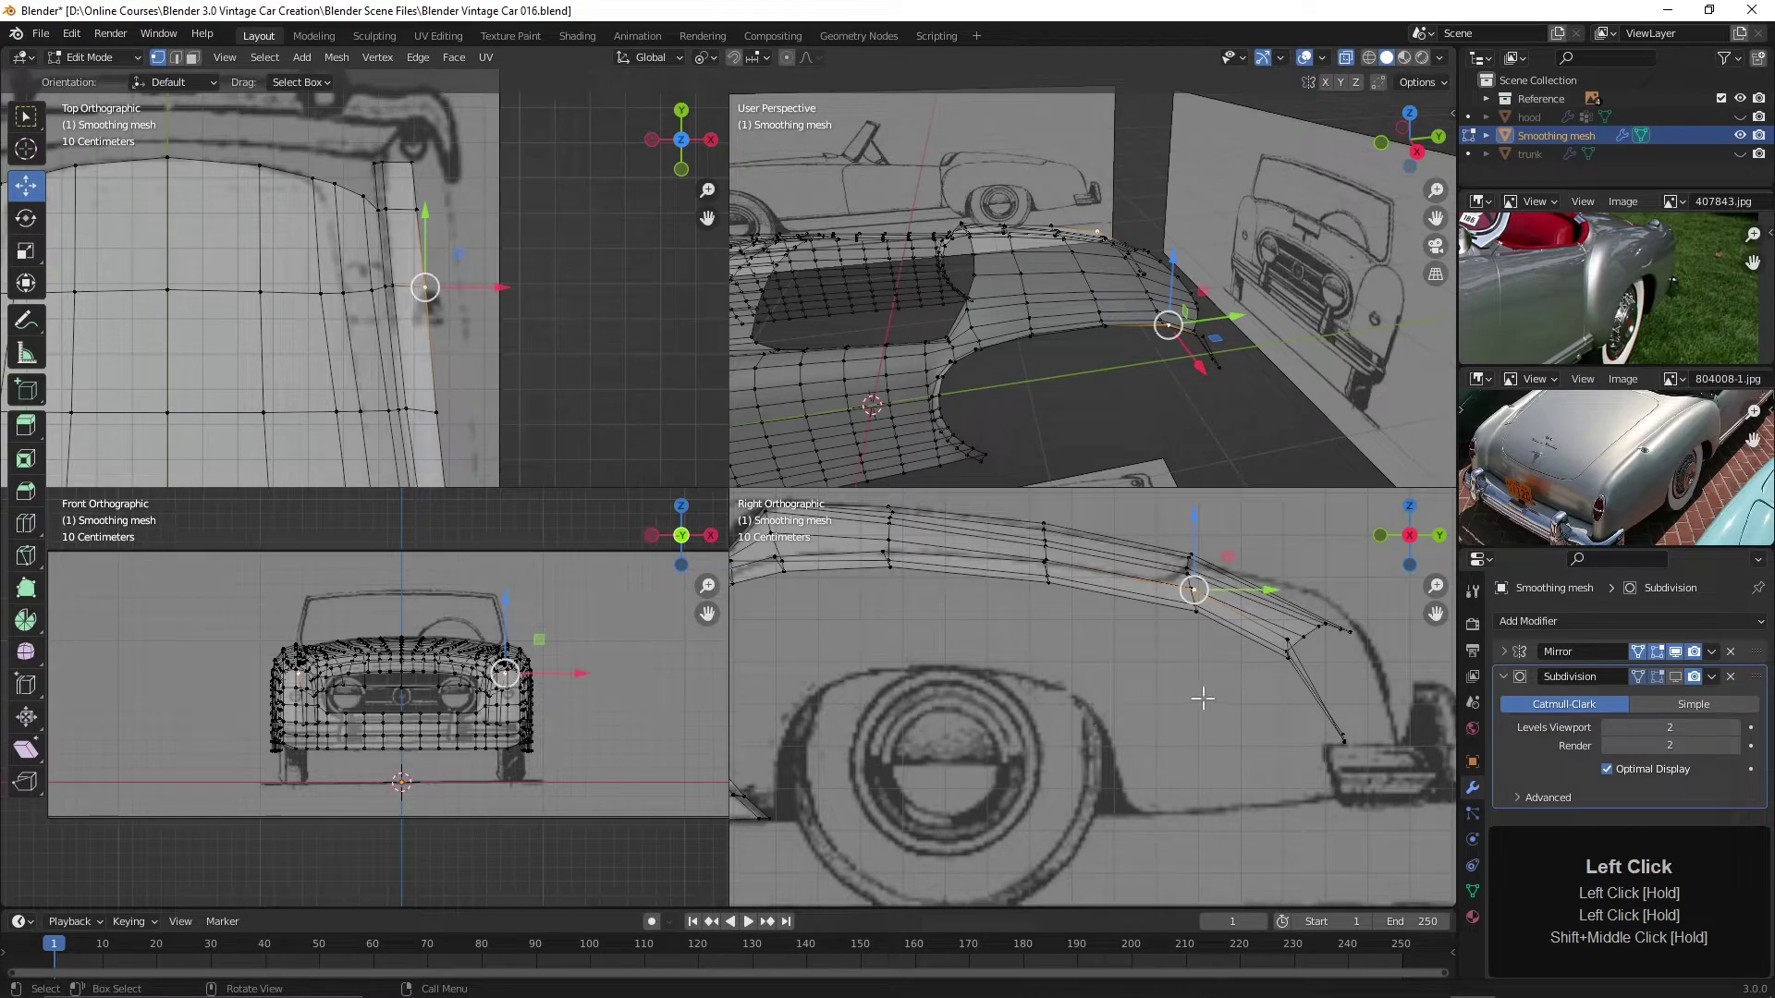
scroll(1203, 698, up, 2)
mouse_move(1197, 702)
shift+middle_down()
mouse_move(1224, 706)
mouse_move(1246, 765)
mouse_move(1181, 769)
mouse_move(1167, 719)
shift+middle_up()
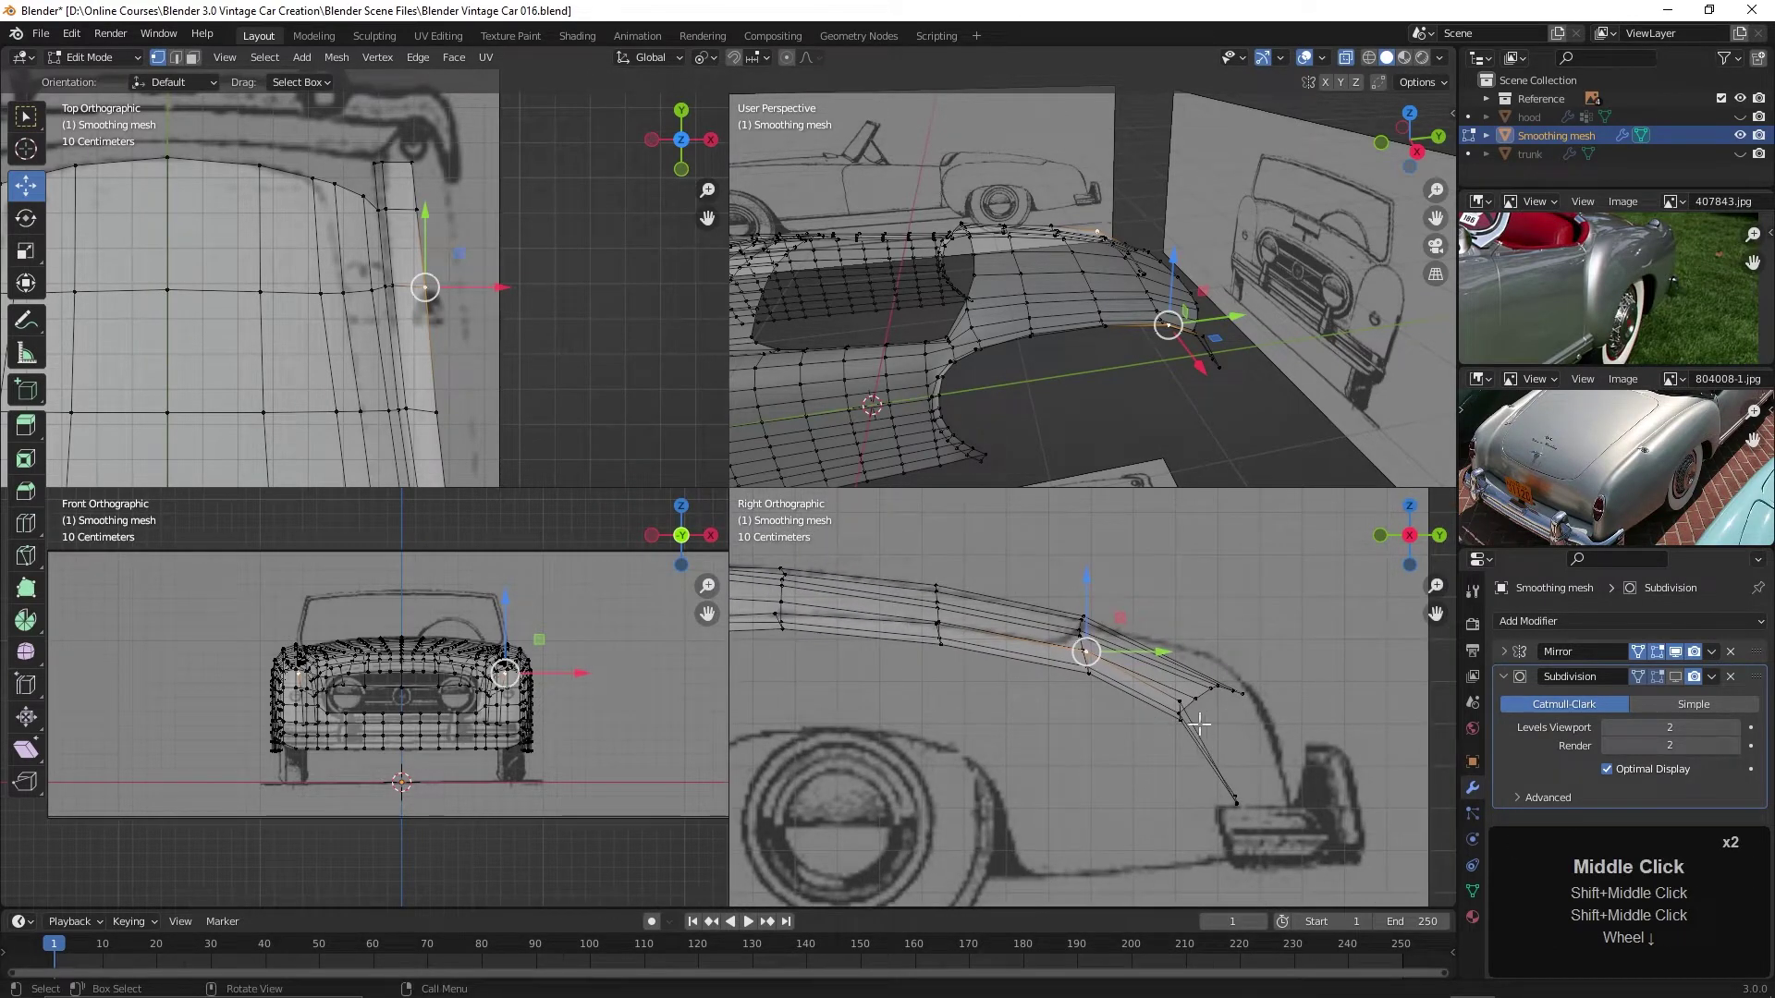
Move the fender tail's lowest vertex down along the side drawing, then grab another tip vertex
click(1166, 708)
click(1178, 701)
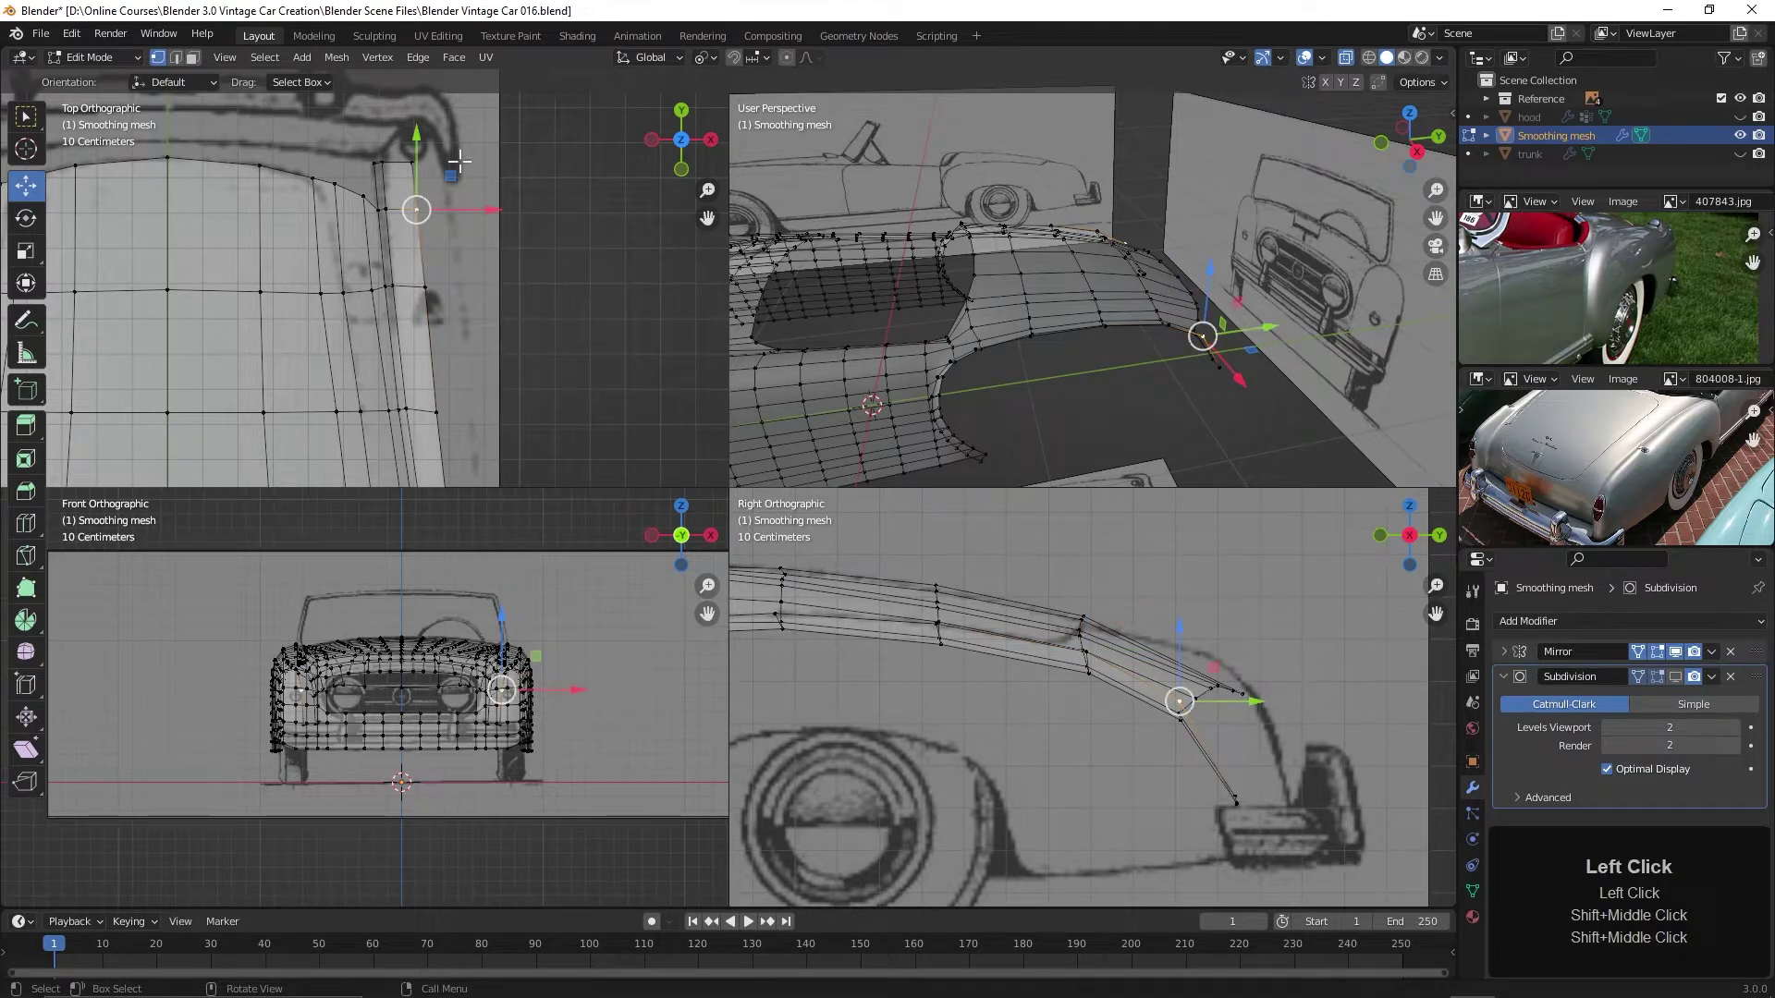
click(1236, 802)
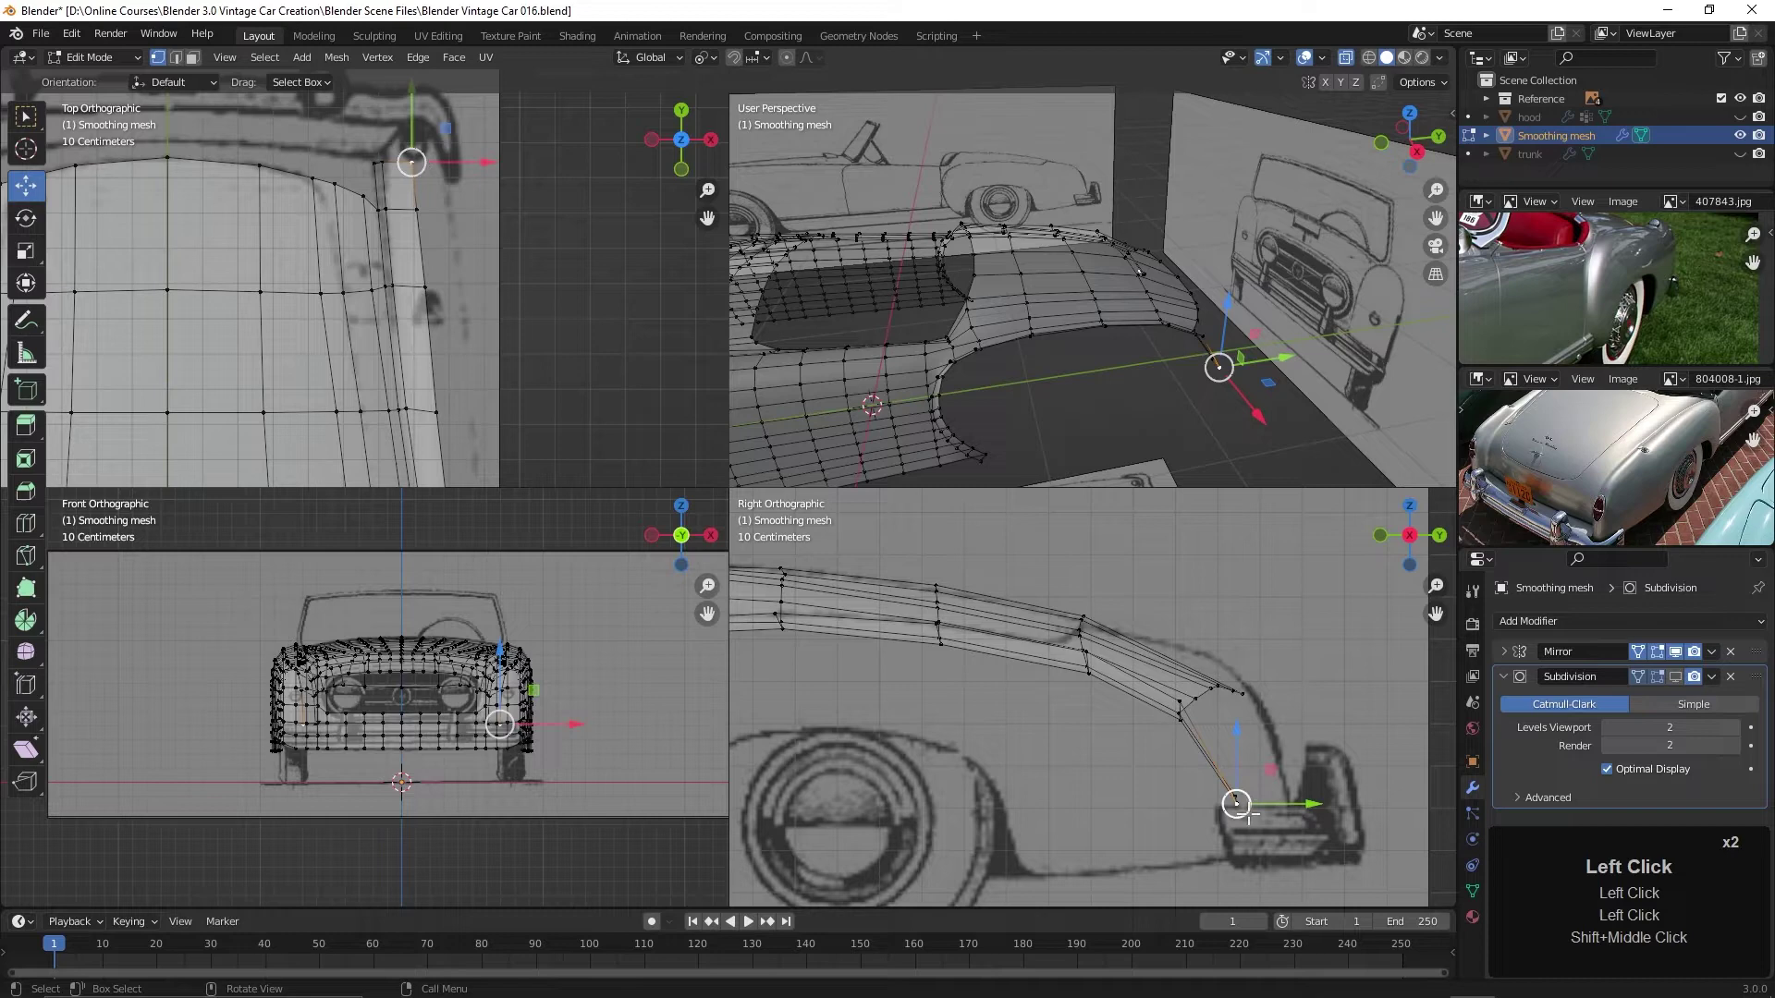
key(g)
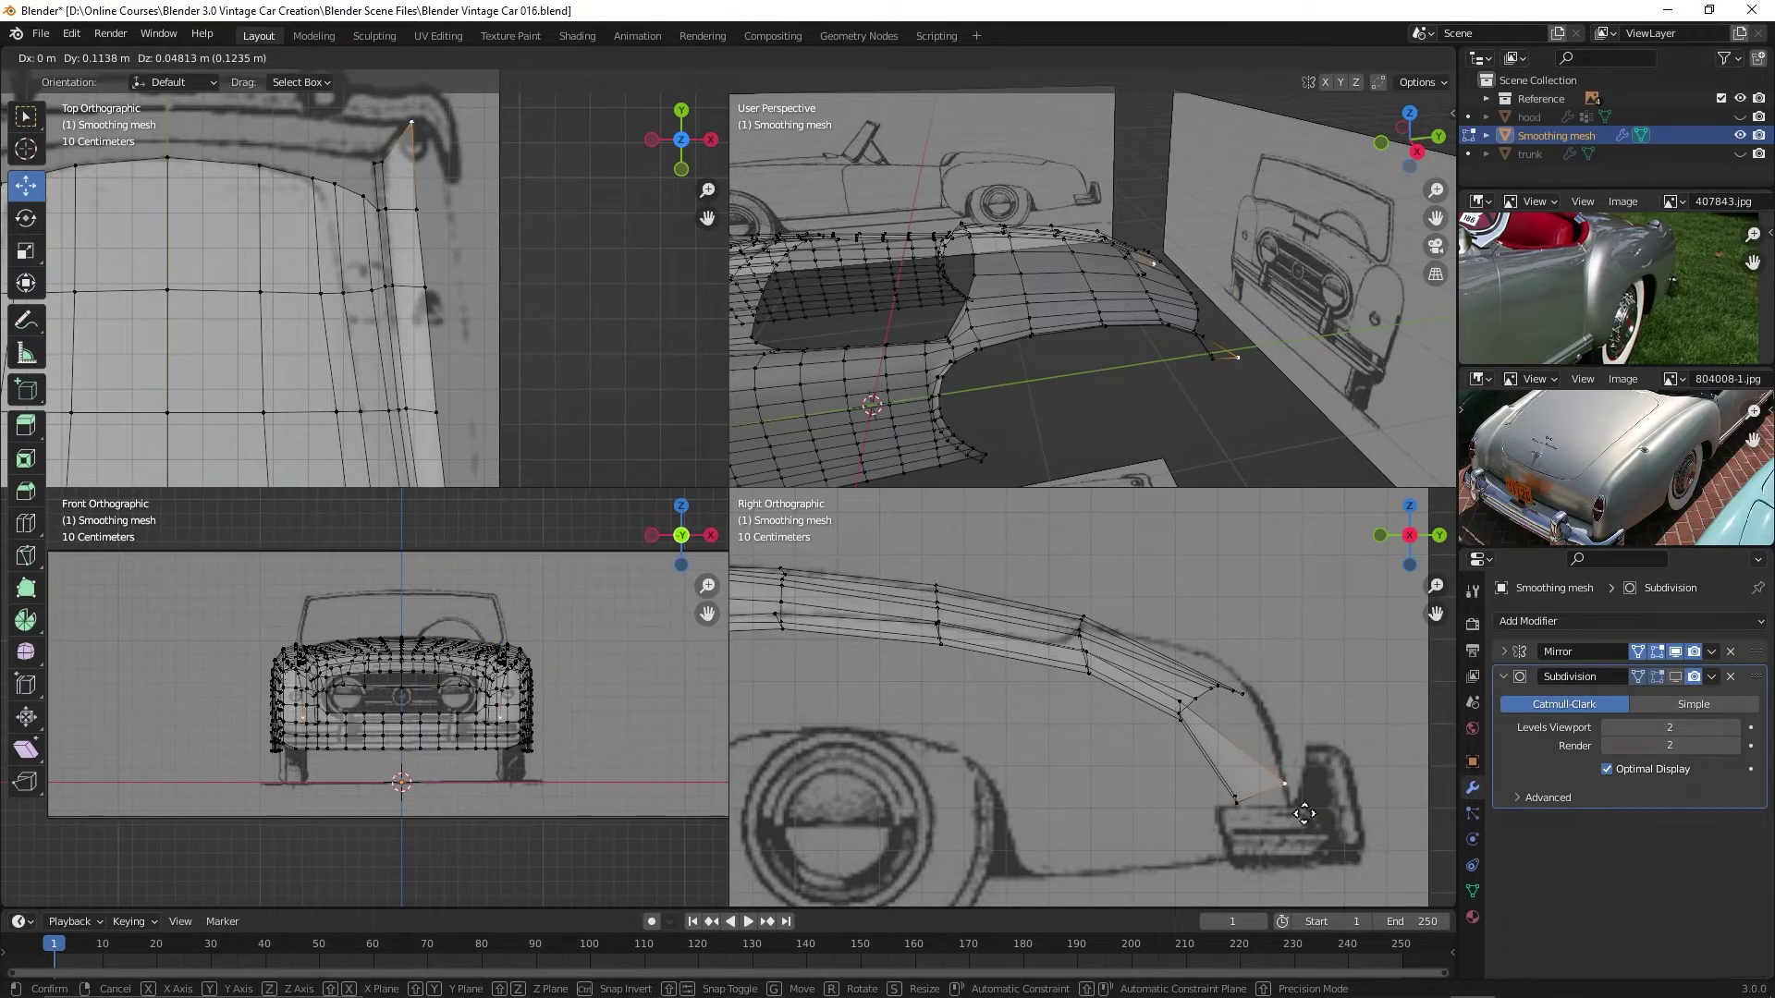
click(1302, 815)
click(416, 209)
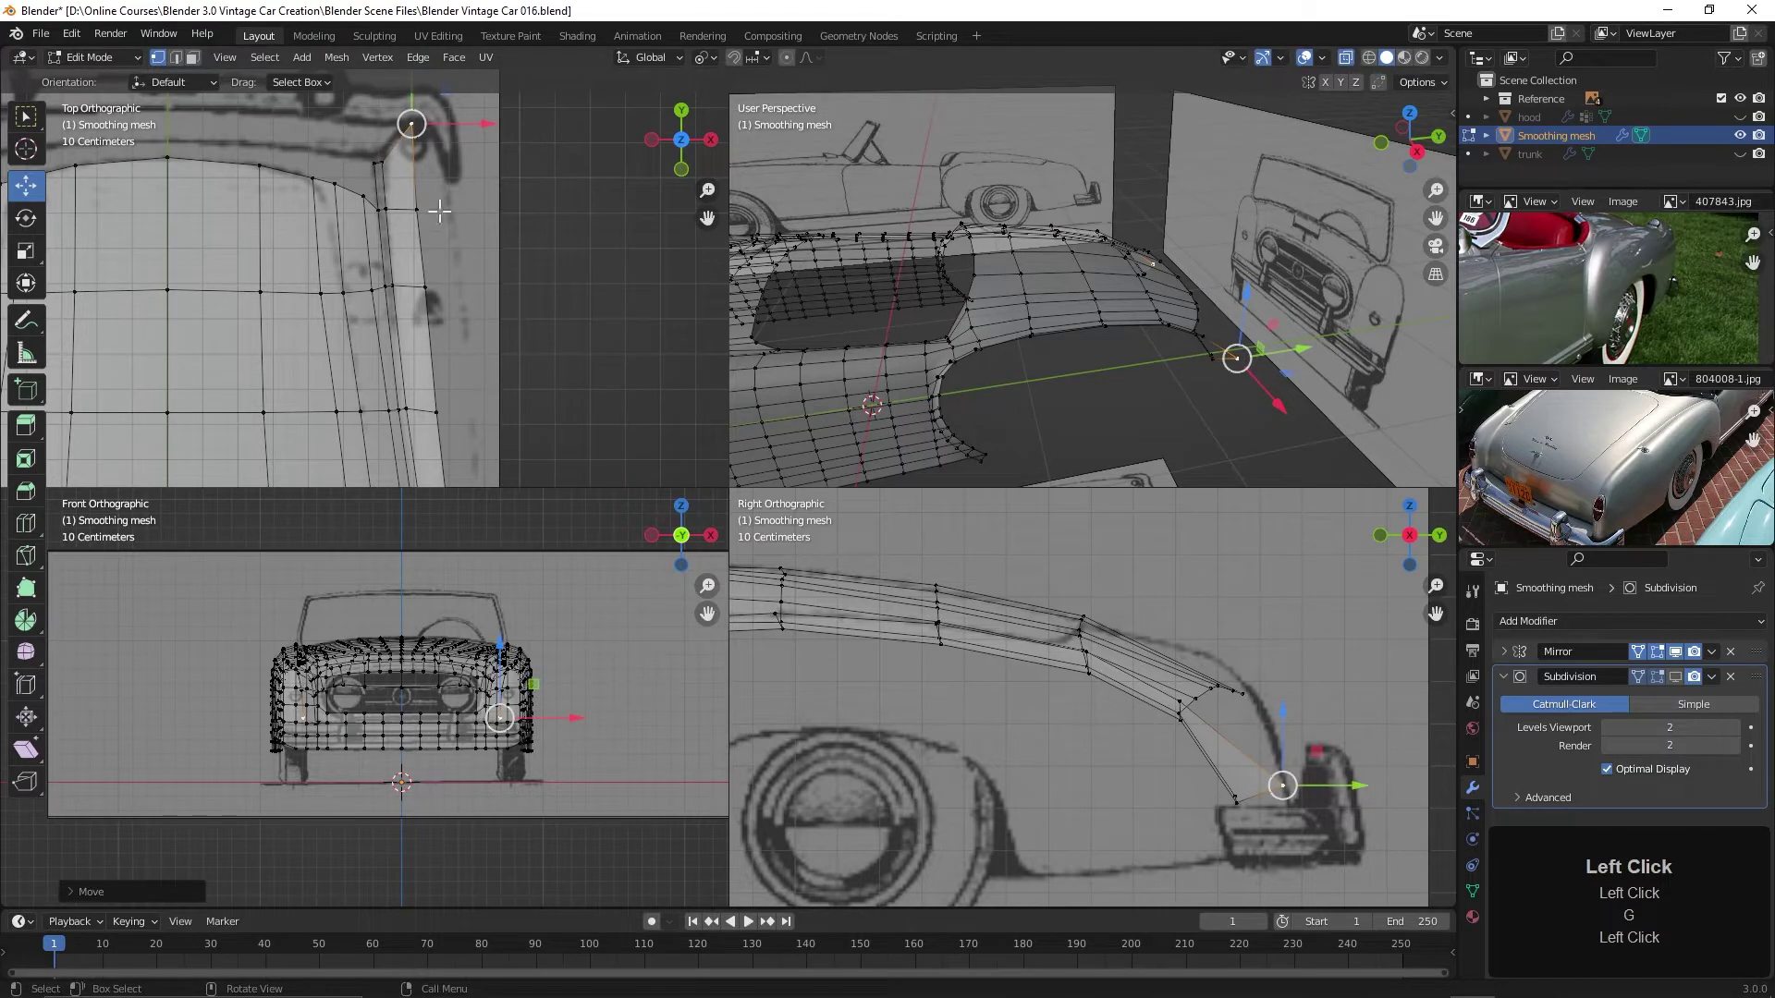
key(g)
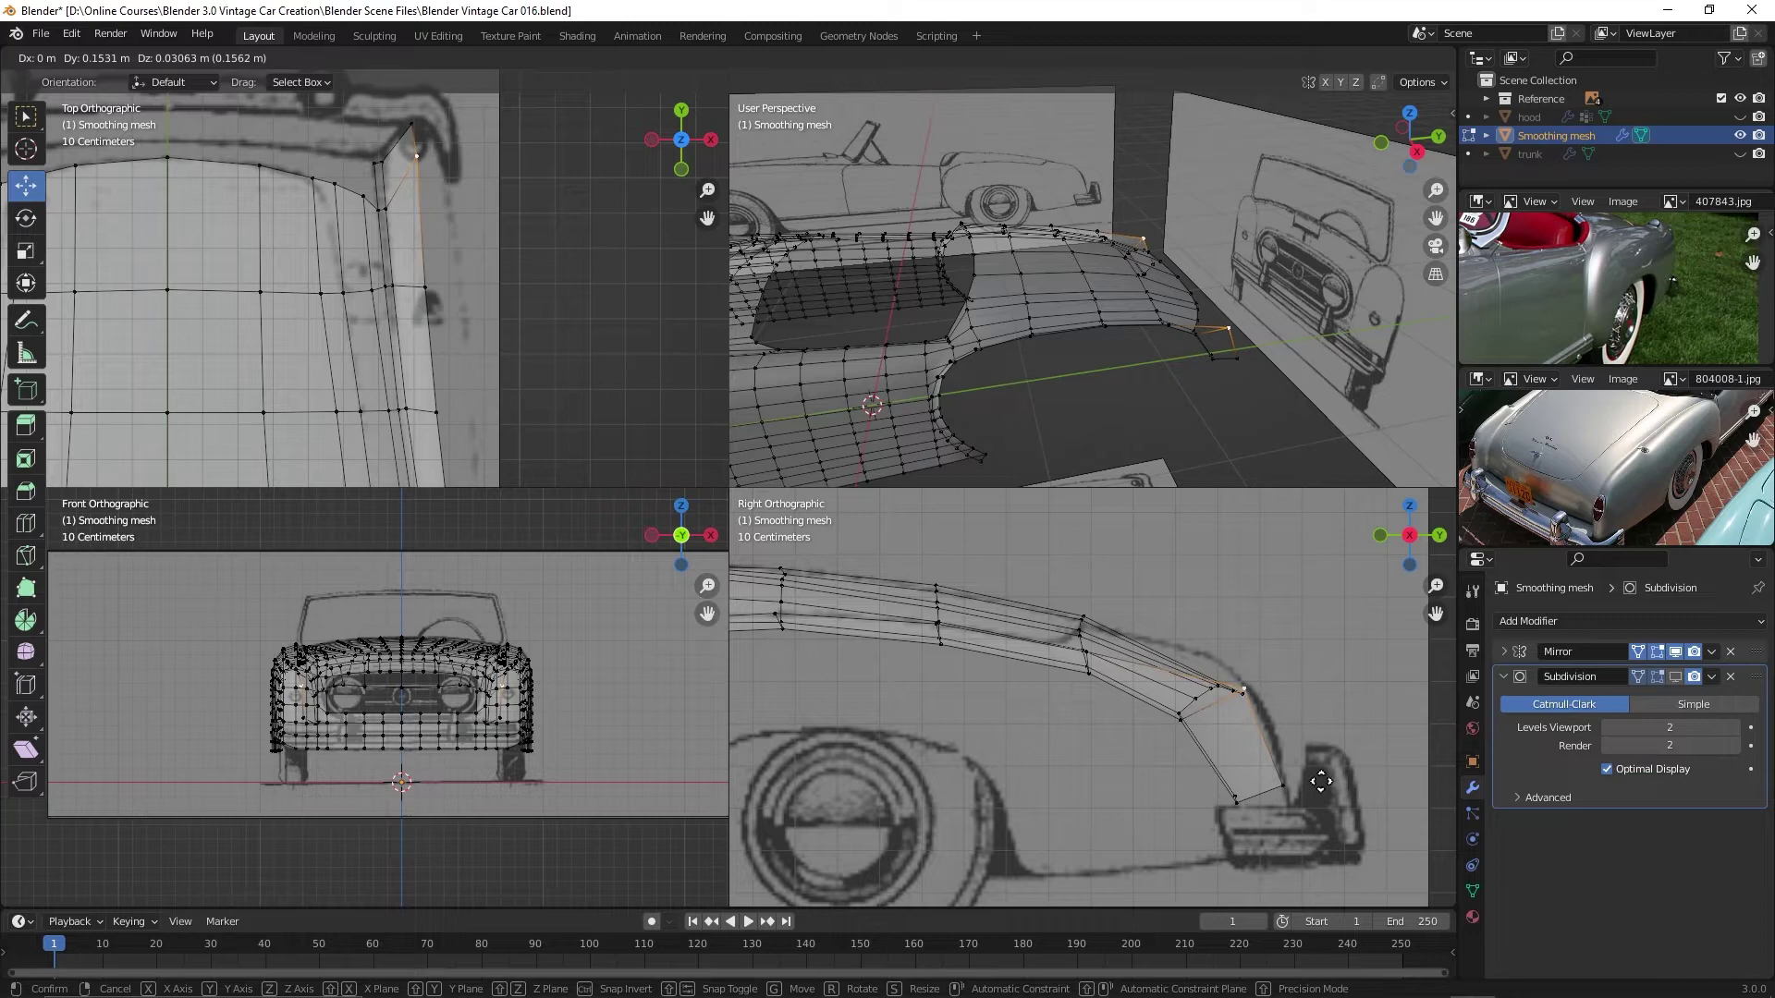
Place the tip vertex and move another fender vertex down onto the side drawing
click(1320, 782)
click(431, 290)
scroll(1181, 832, up, 2)
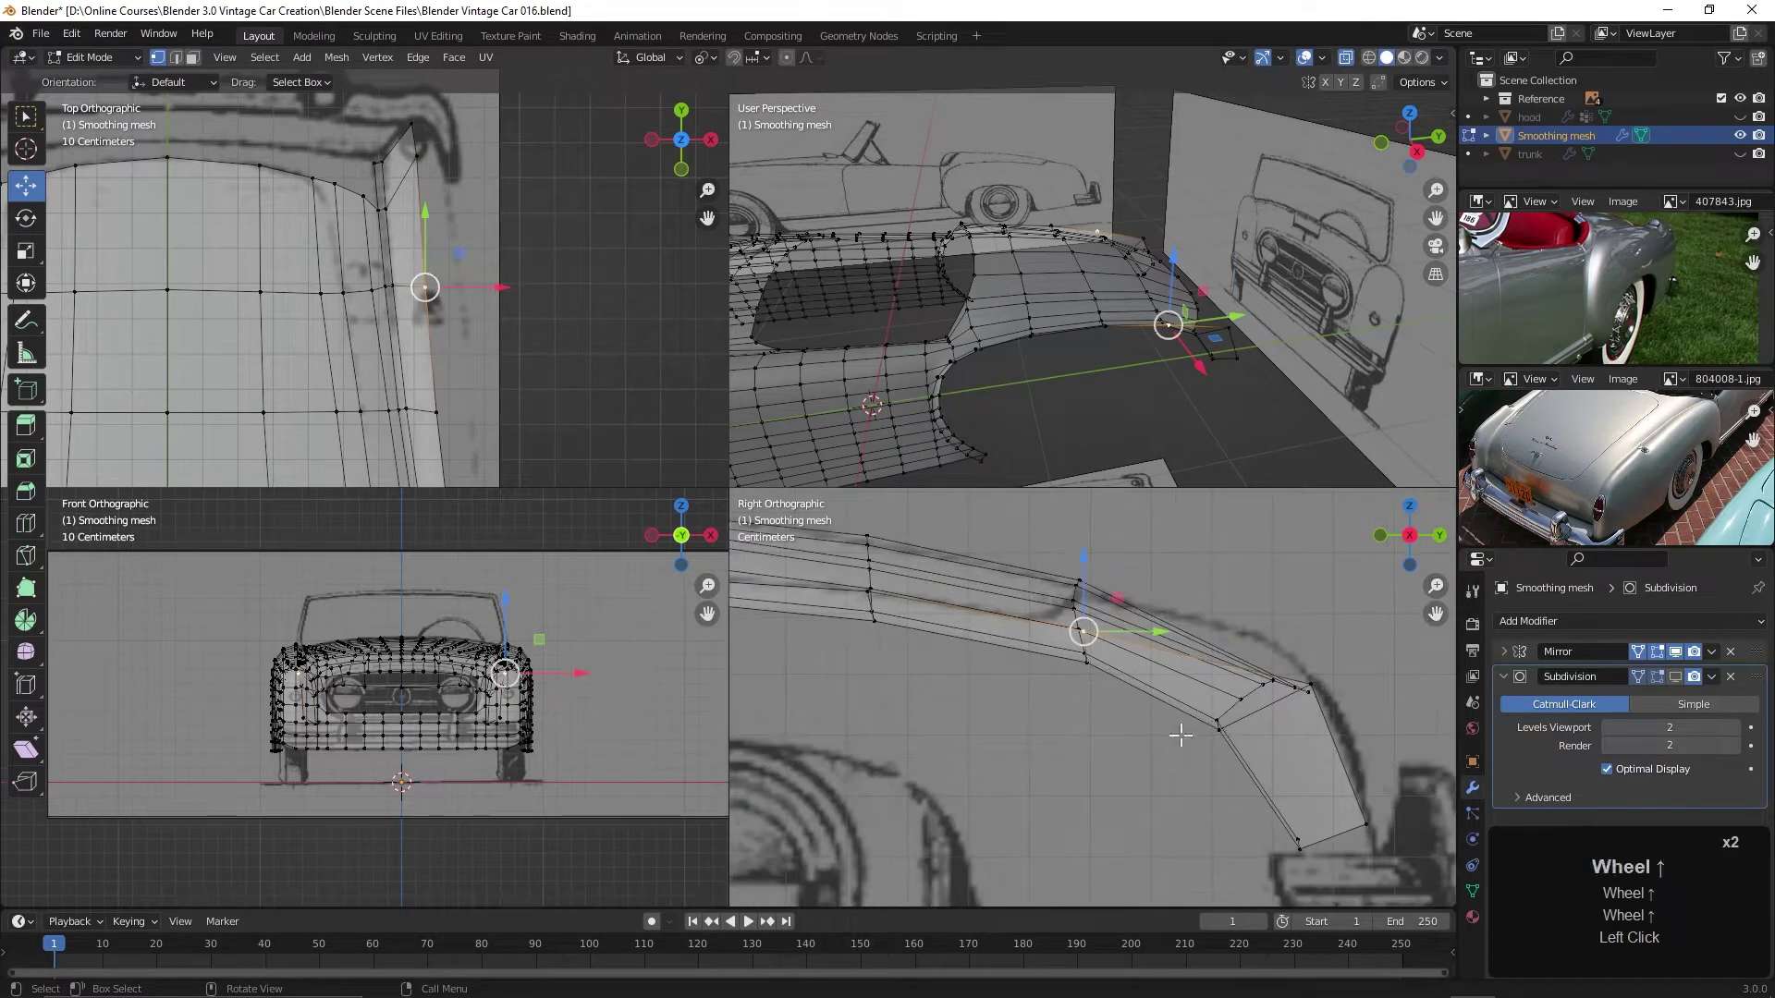
shift+middle_drag(1181, 832, 1189, 753)
scroll(1056, 656, up, 2)
shift+middle_drag(1057, 656, 1159, 674)
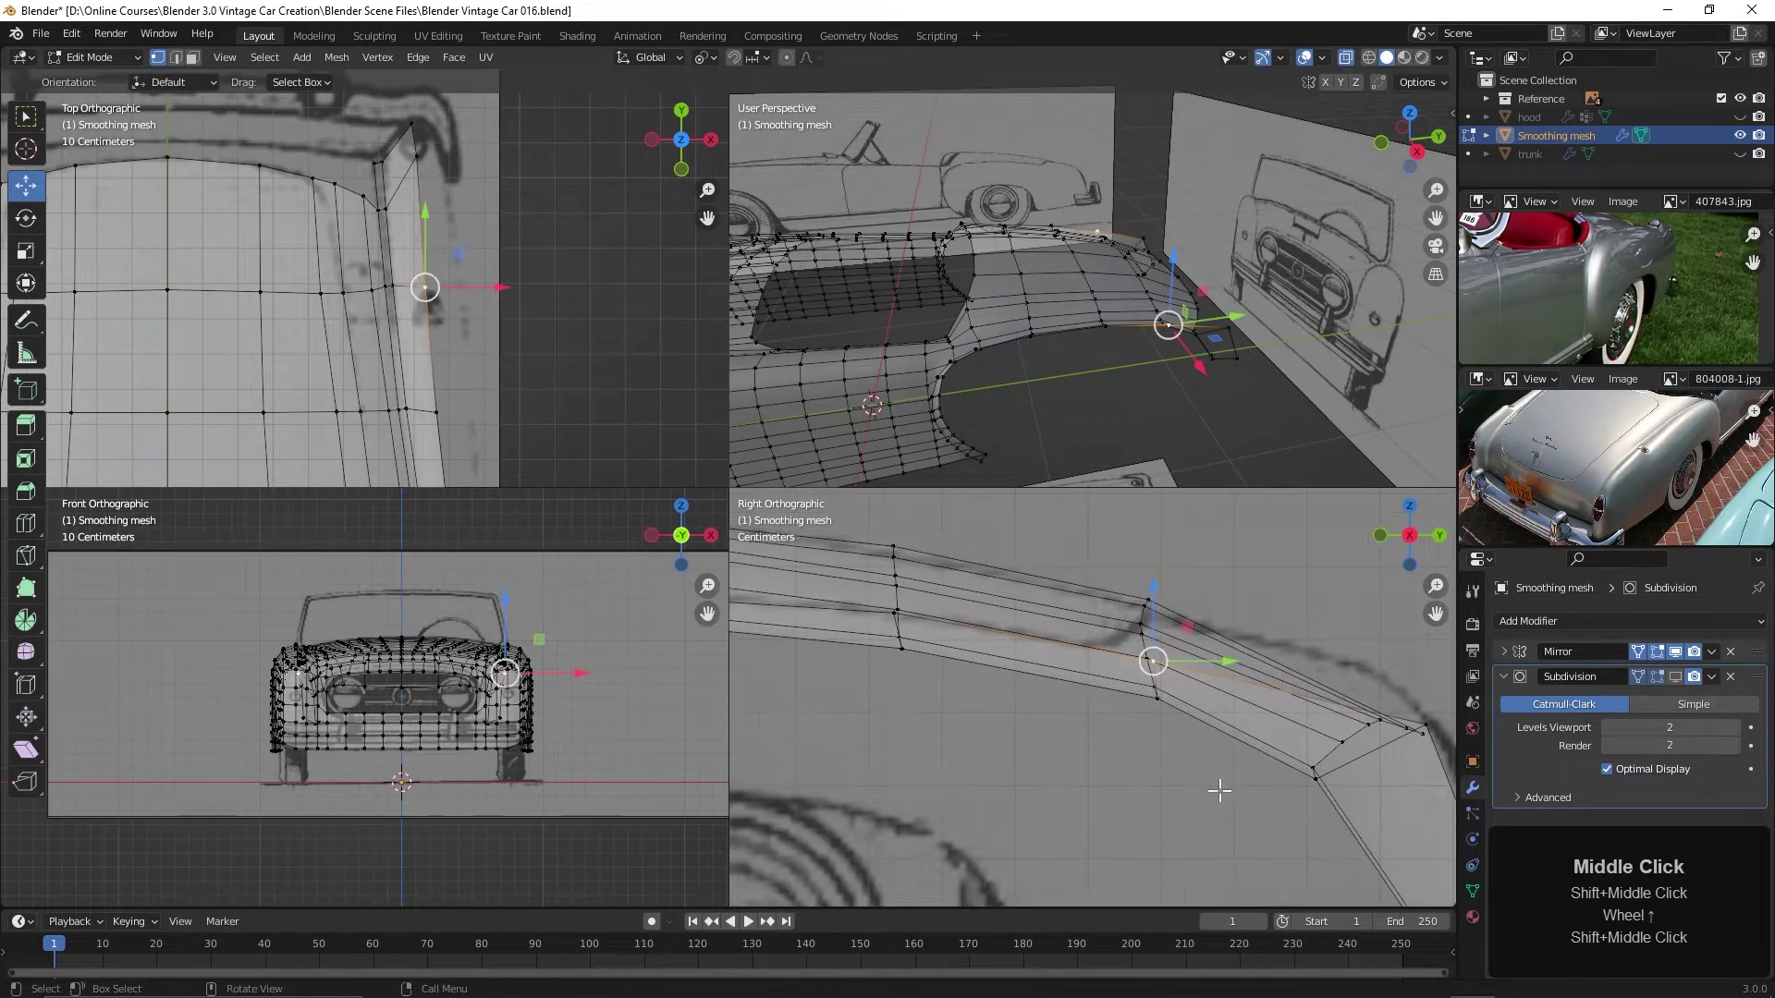
key(g)
click(1218, 785)
scroll(1229, 785, down, 2)
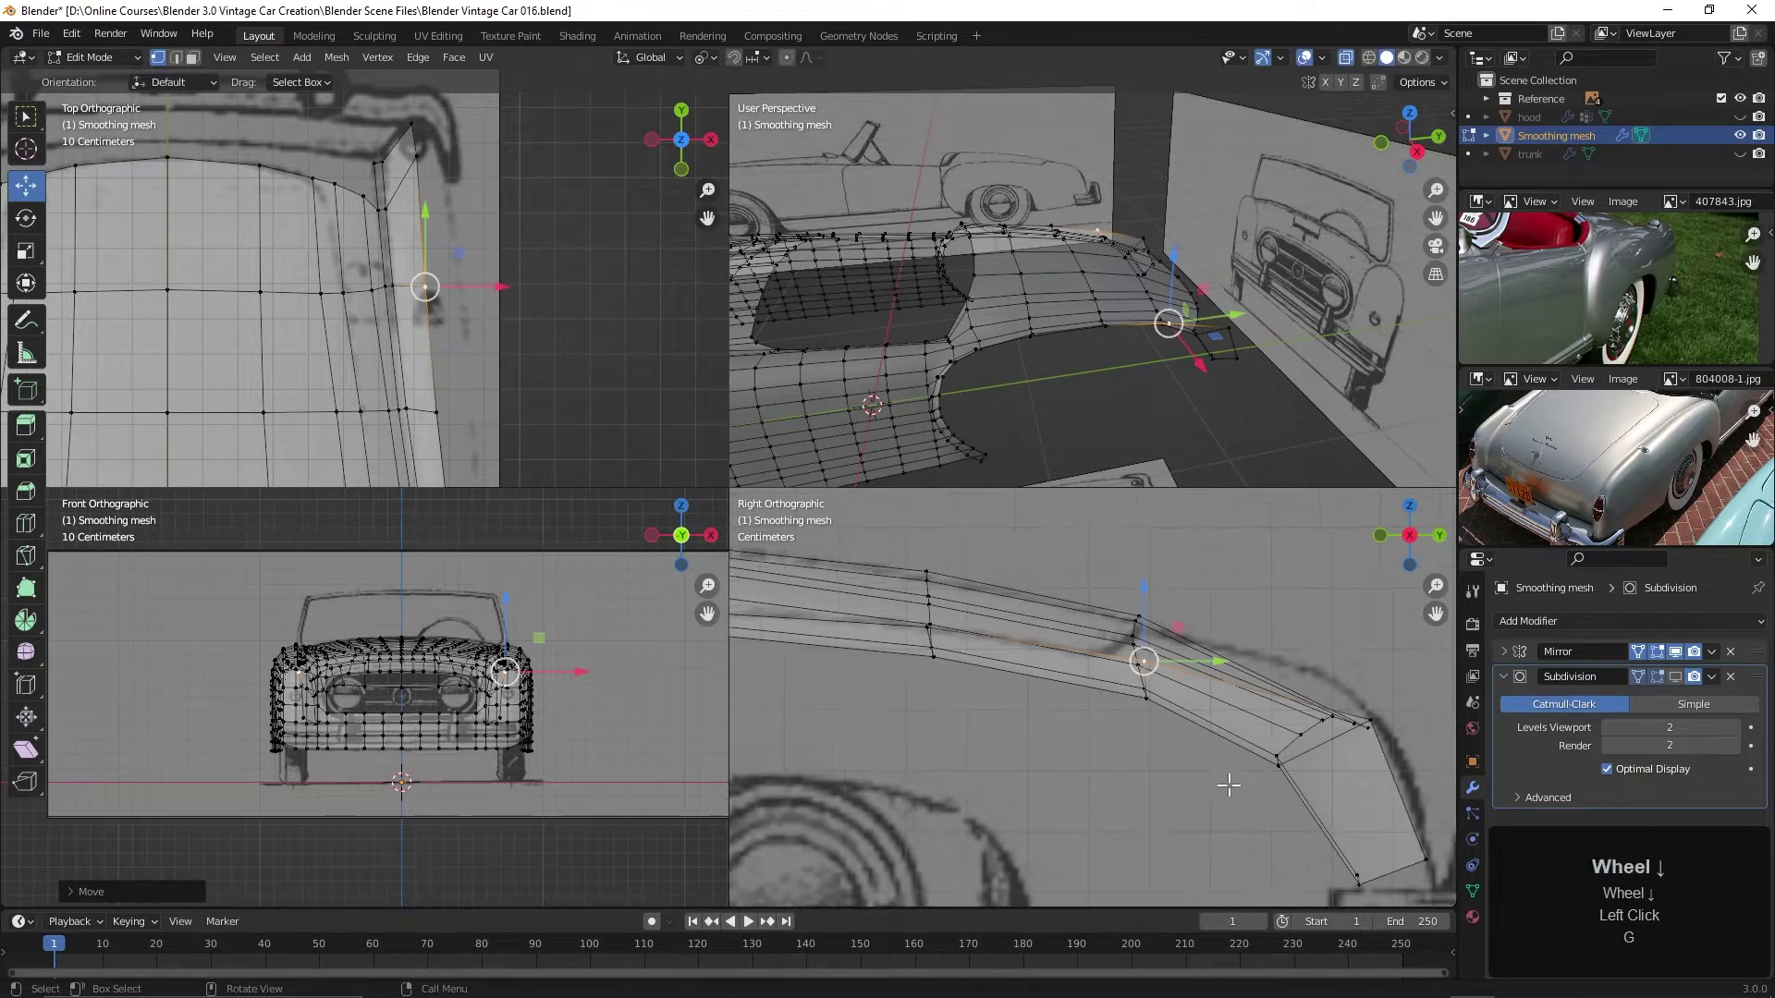
shift+middle_drag(1229, 786, 1160, 770)
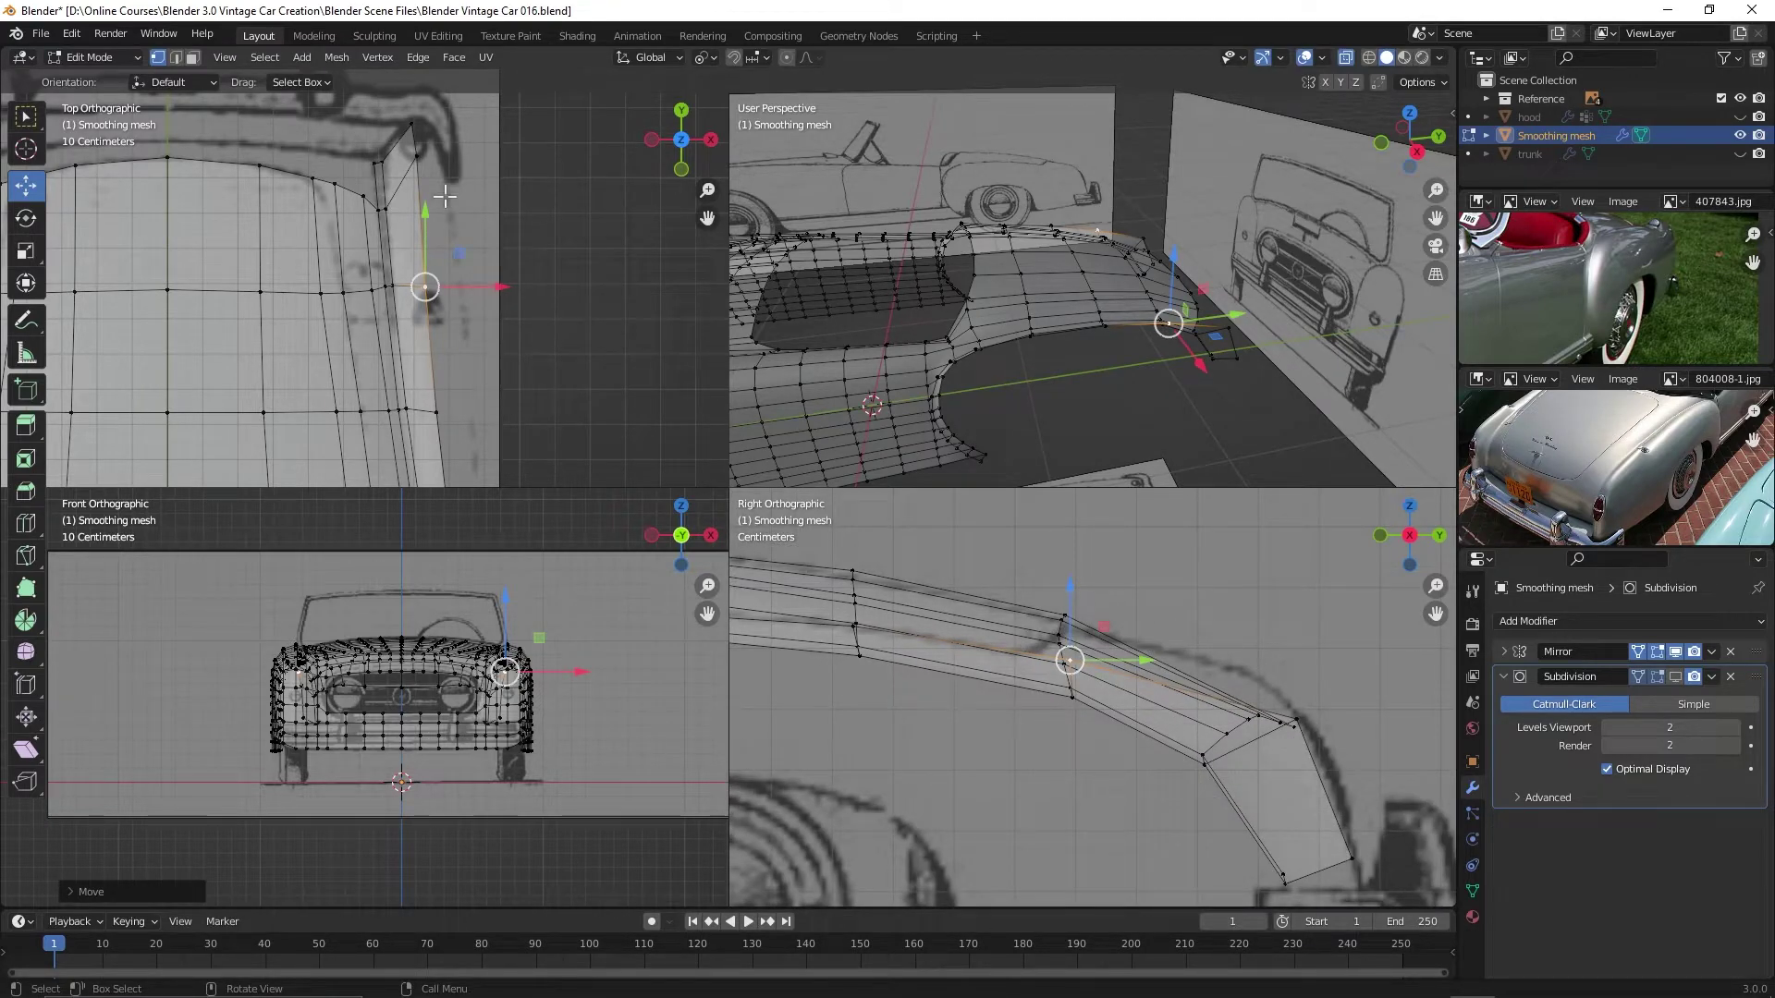
Move the fender's rear-edge and lowest end vertices down onto the rear bumper outline
click(1297, 723)
key(g)
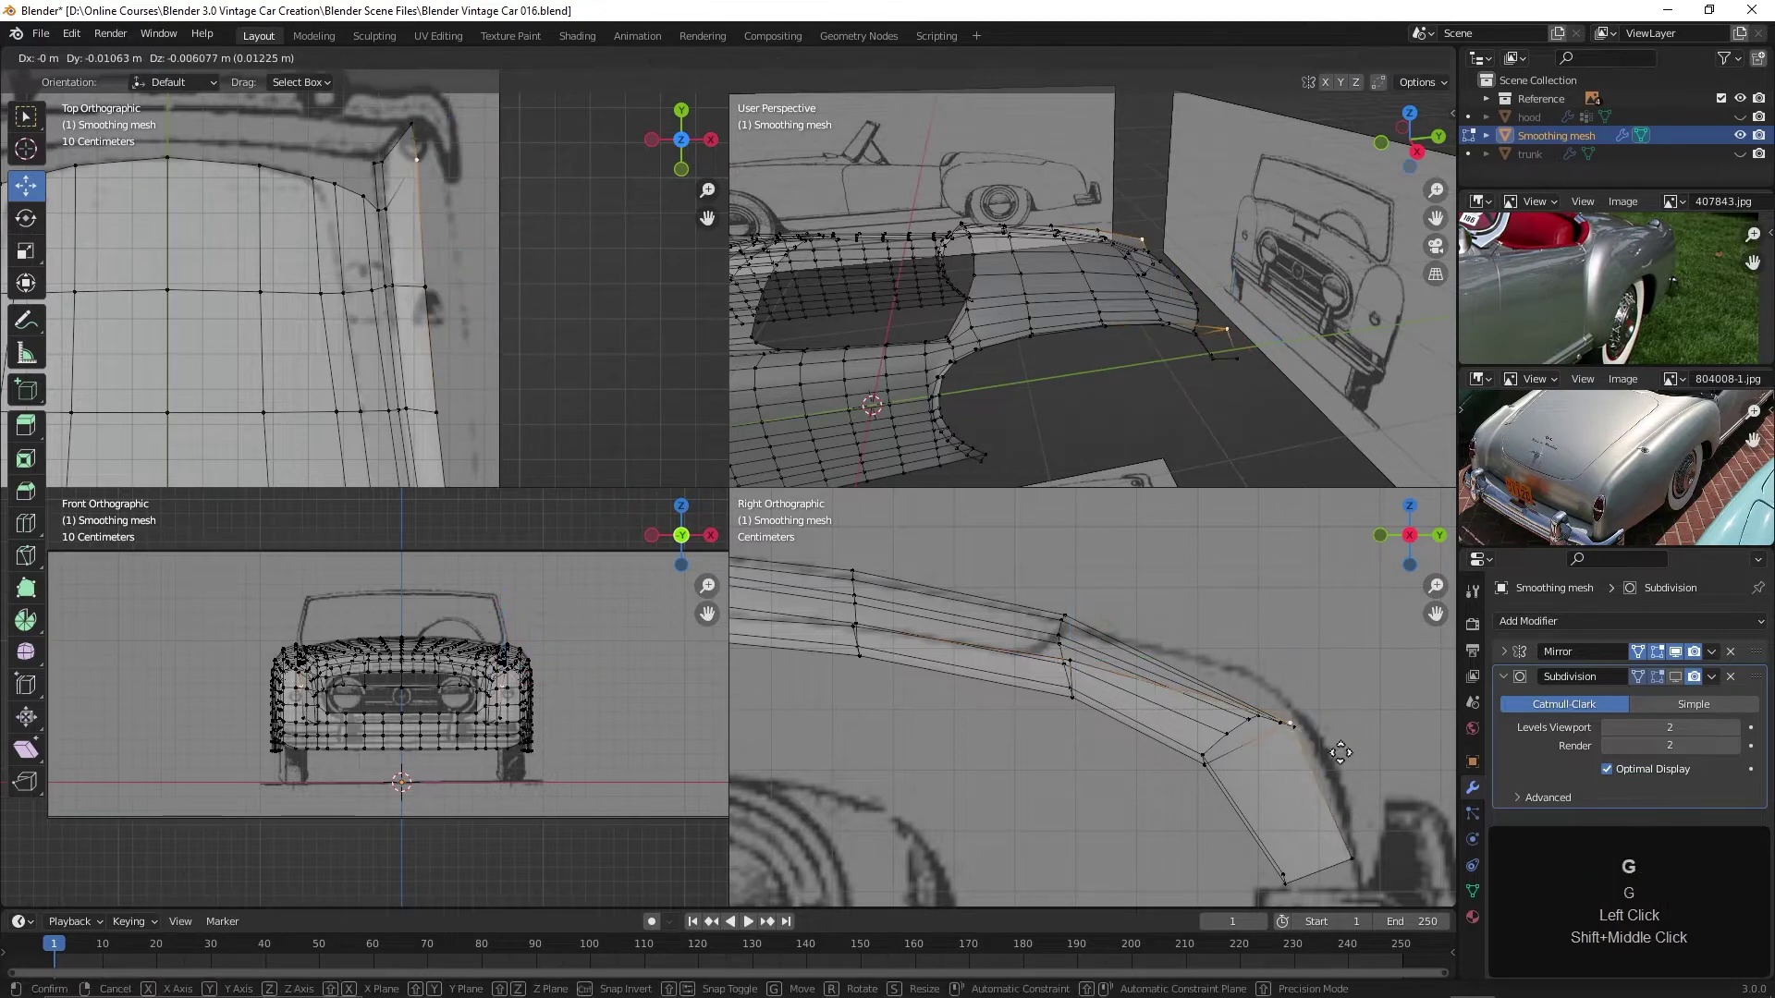
click(1323, 763)
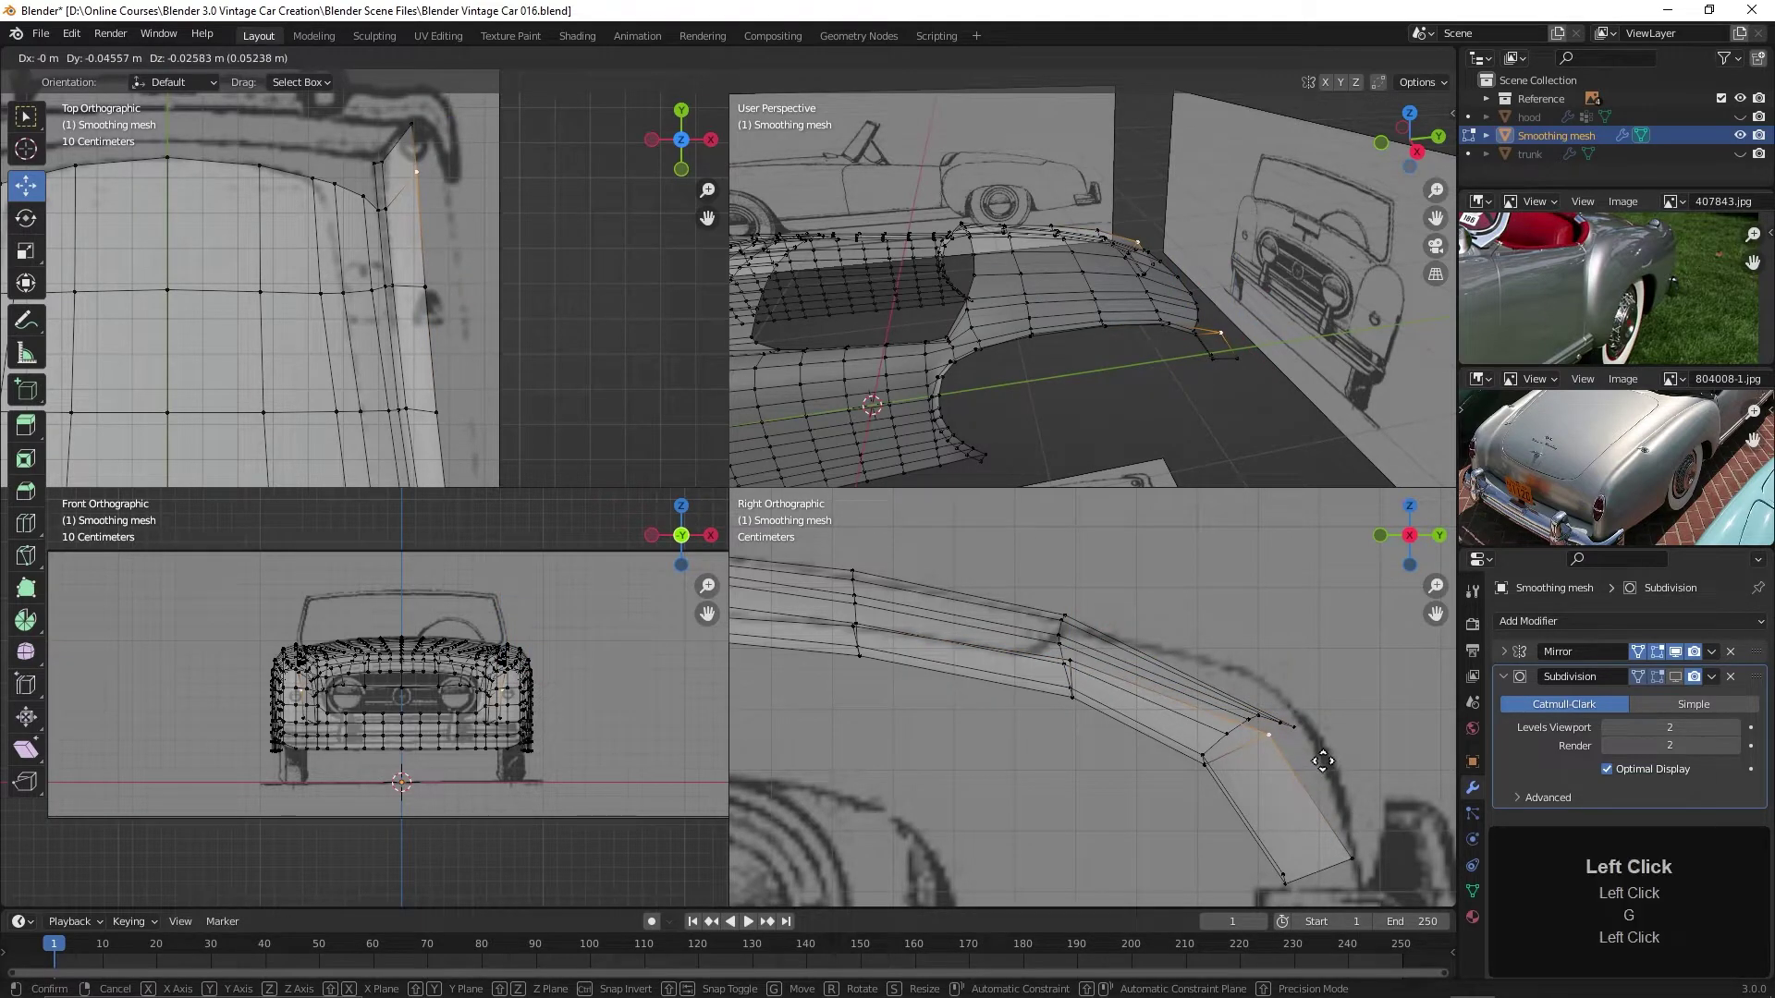
click(1352, 858)
scroll(1345, 855, down, 2)
mouse_move(1310, 845)
shift+middle_down()
mouse_move(1167, 787)
mouse_move(1147, 799)
shift+middle_up()
scroll(1167, 786, up, 1)
scroll(1134, 812, up, 2)
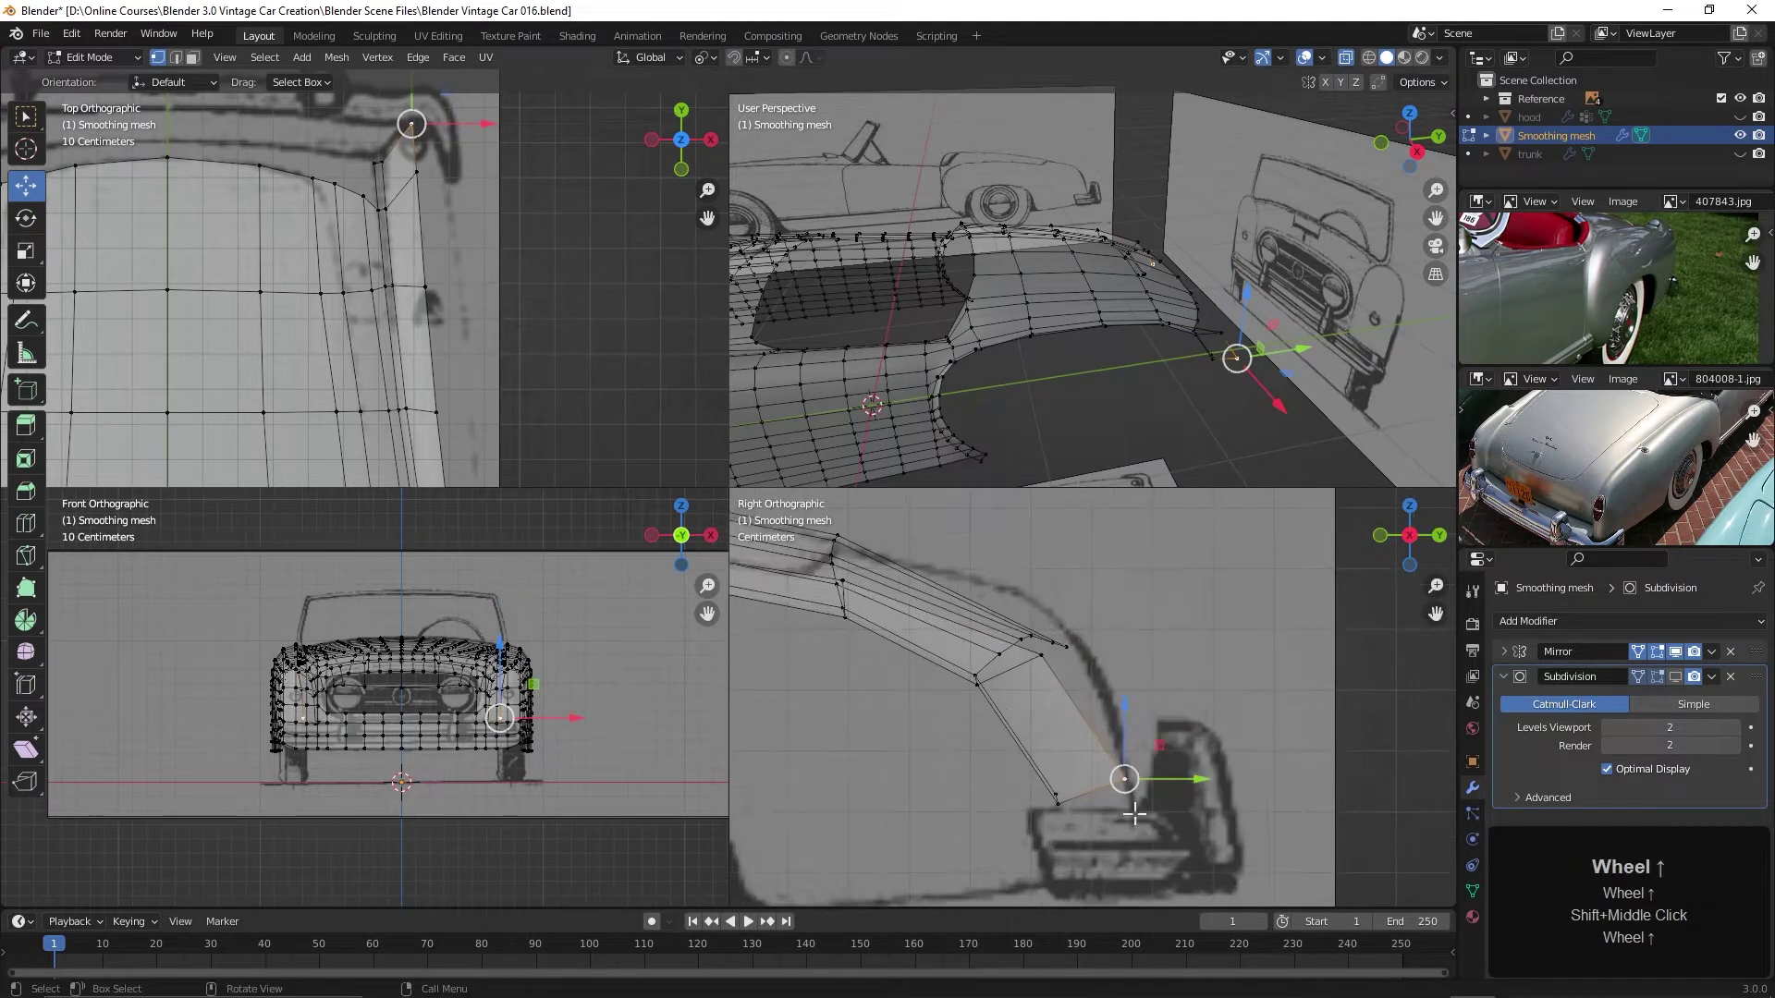
key(g)
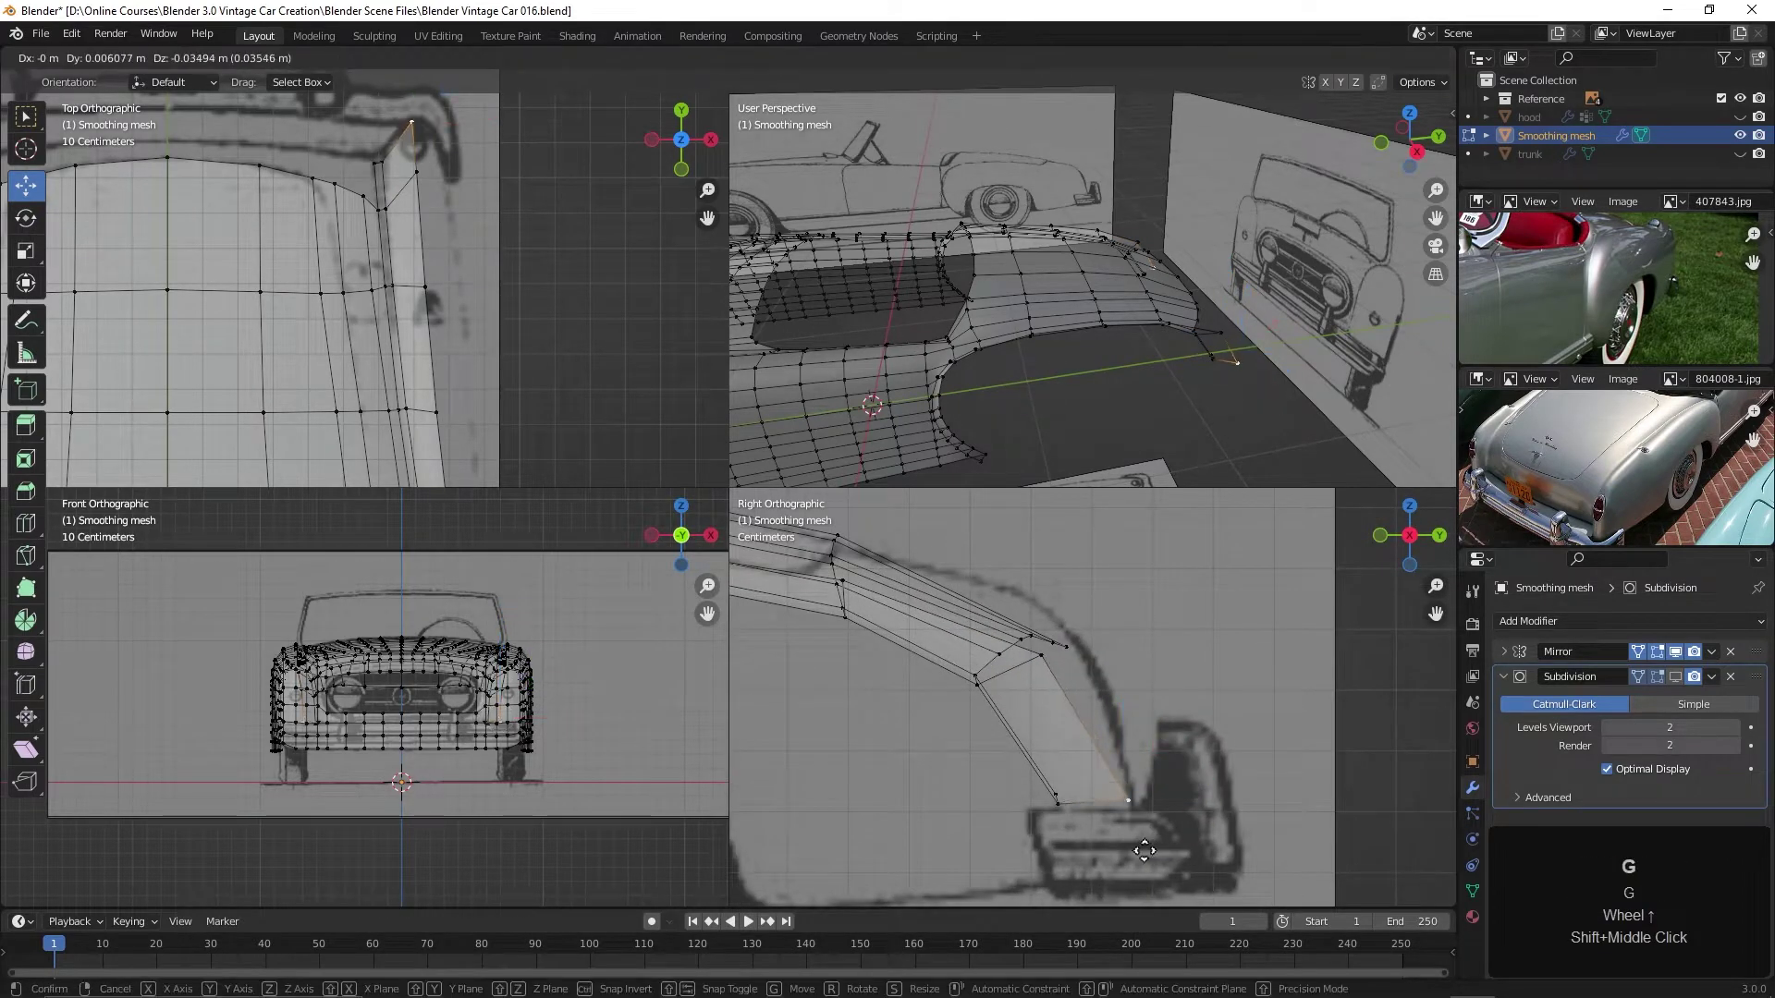
click(1148, 856)
Return to a single full-size perspective view
scroll(1148, 856, down, 2)
shift+middle_drag(970, 638, 1156, 681)
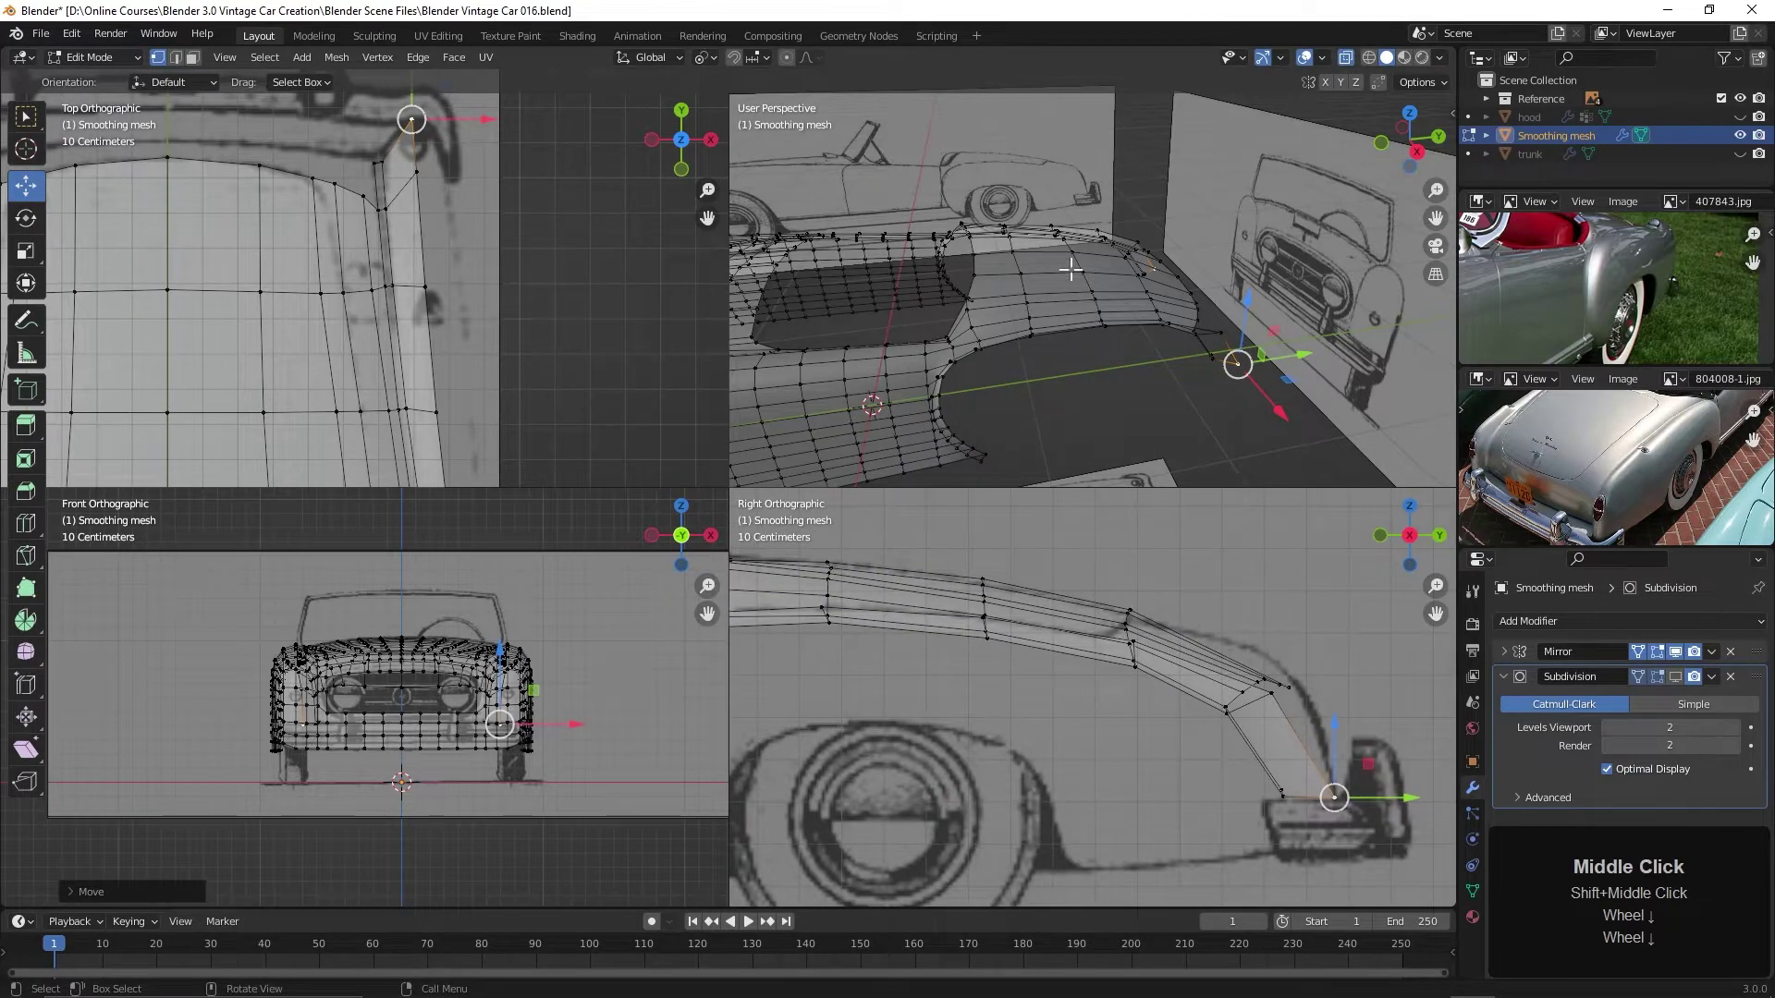
key(ctrl+alt+q)
Turn off X-ray and switch back to Object Mode
key(alt+z)
key(z)
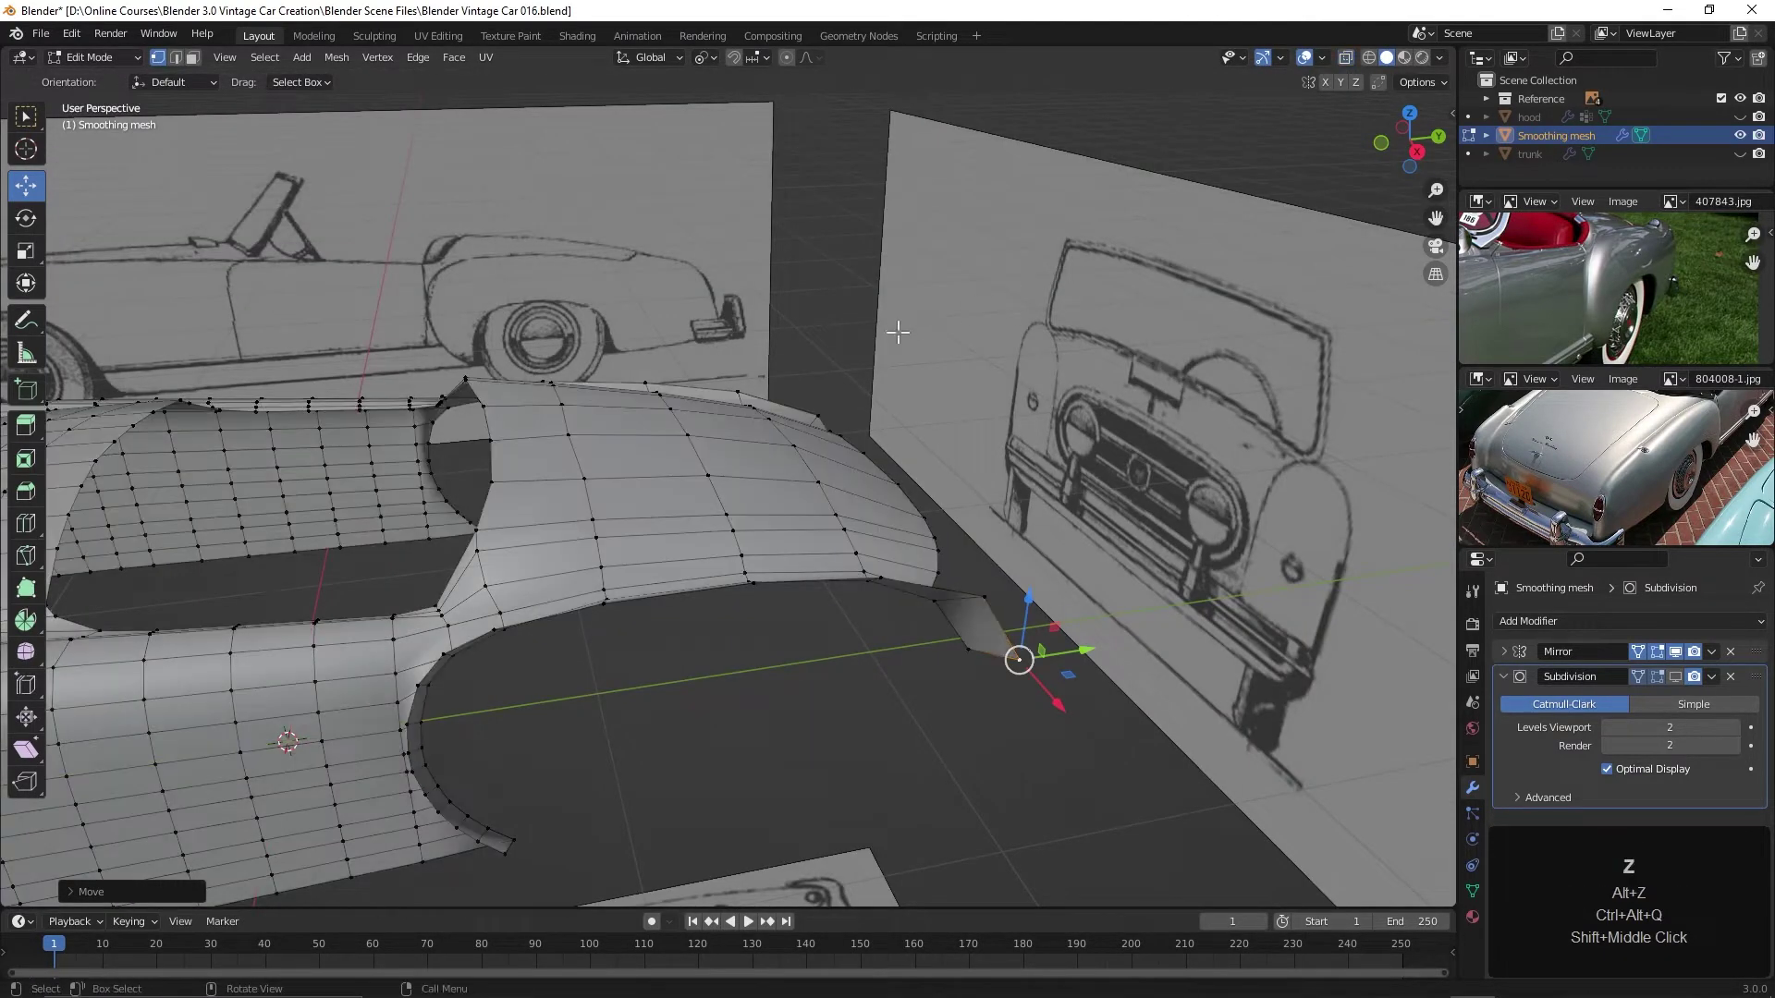
scroll(897, 330, down, 4)
key(Tab)
middle_drag(797, 575, 1006, 692)
Show the Subdivision smoothing, inspect the smoothed body from behind, then hide it again
click(1675, 677)
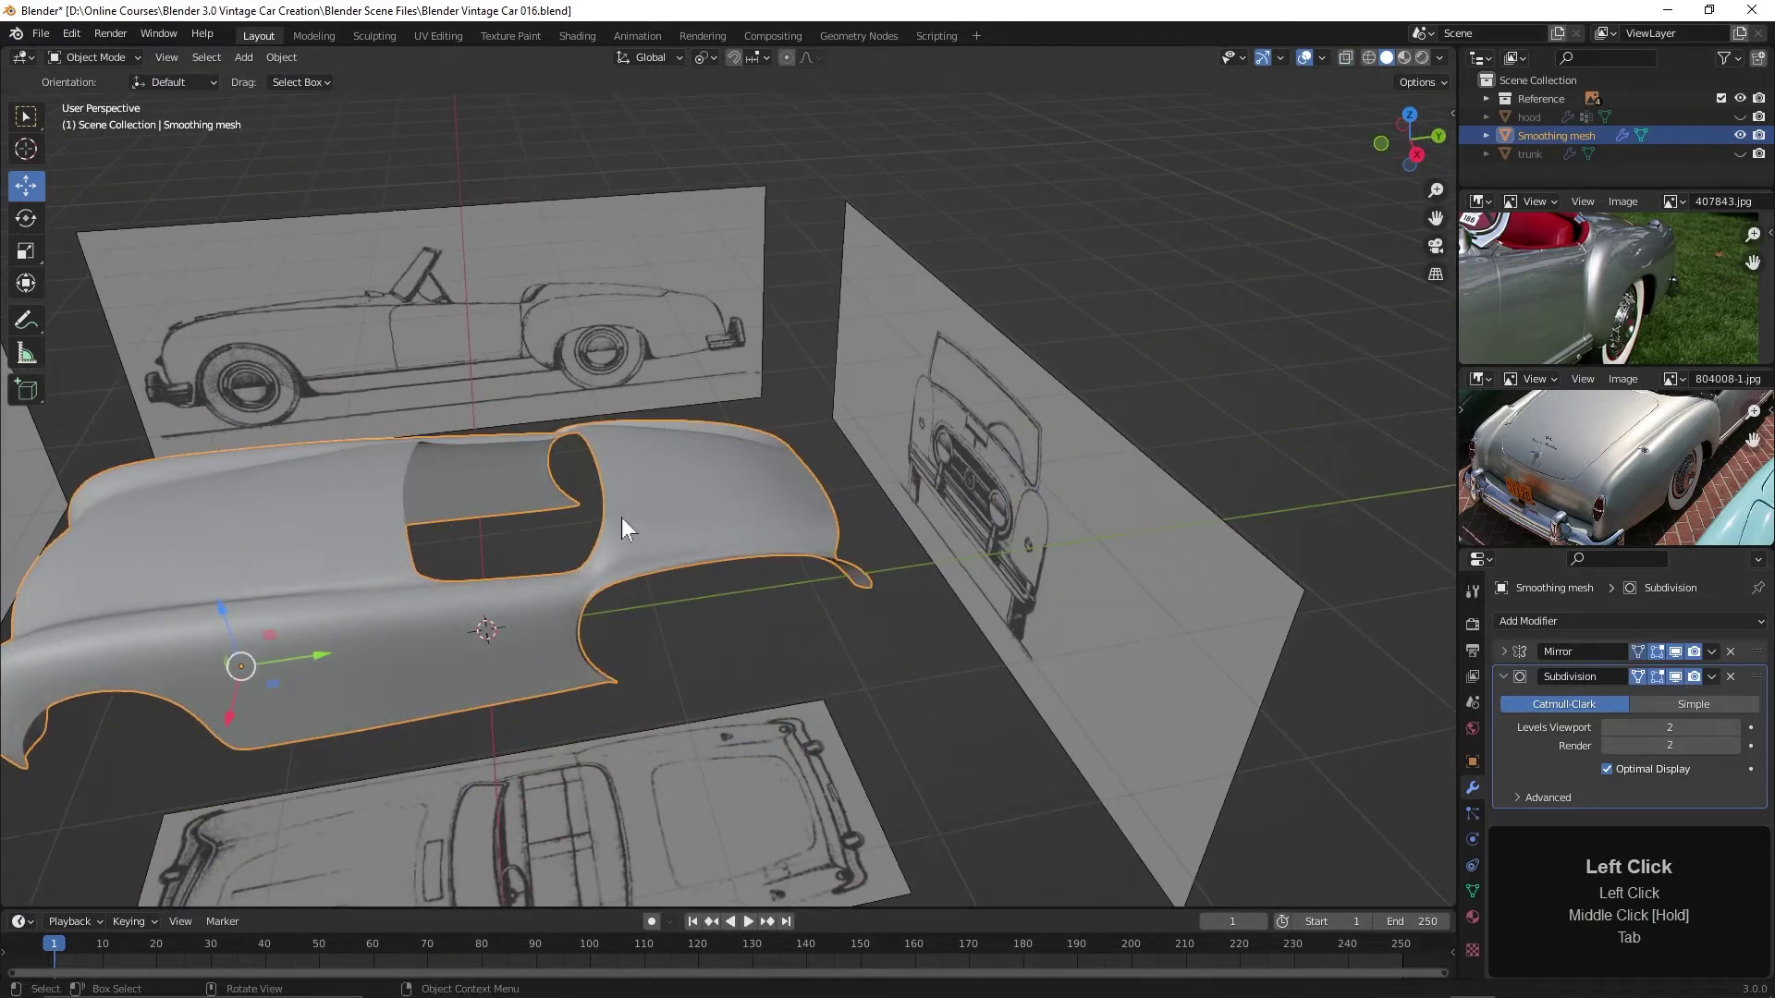
middle_drag(621, 517, 1017, 517)
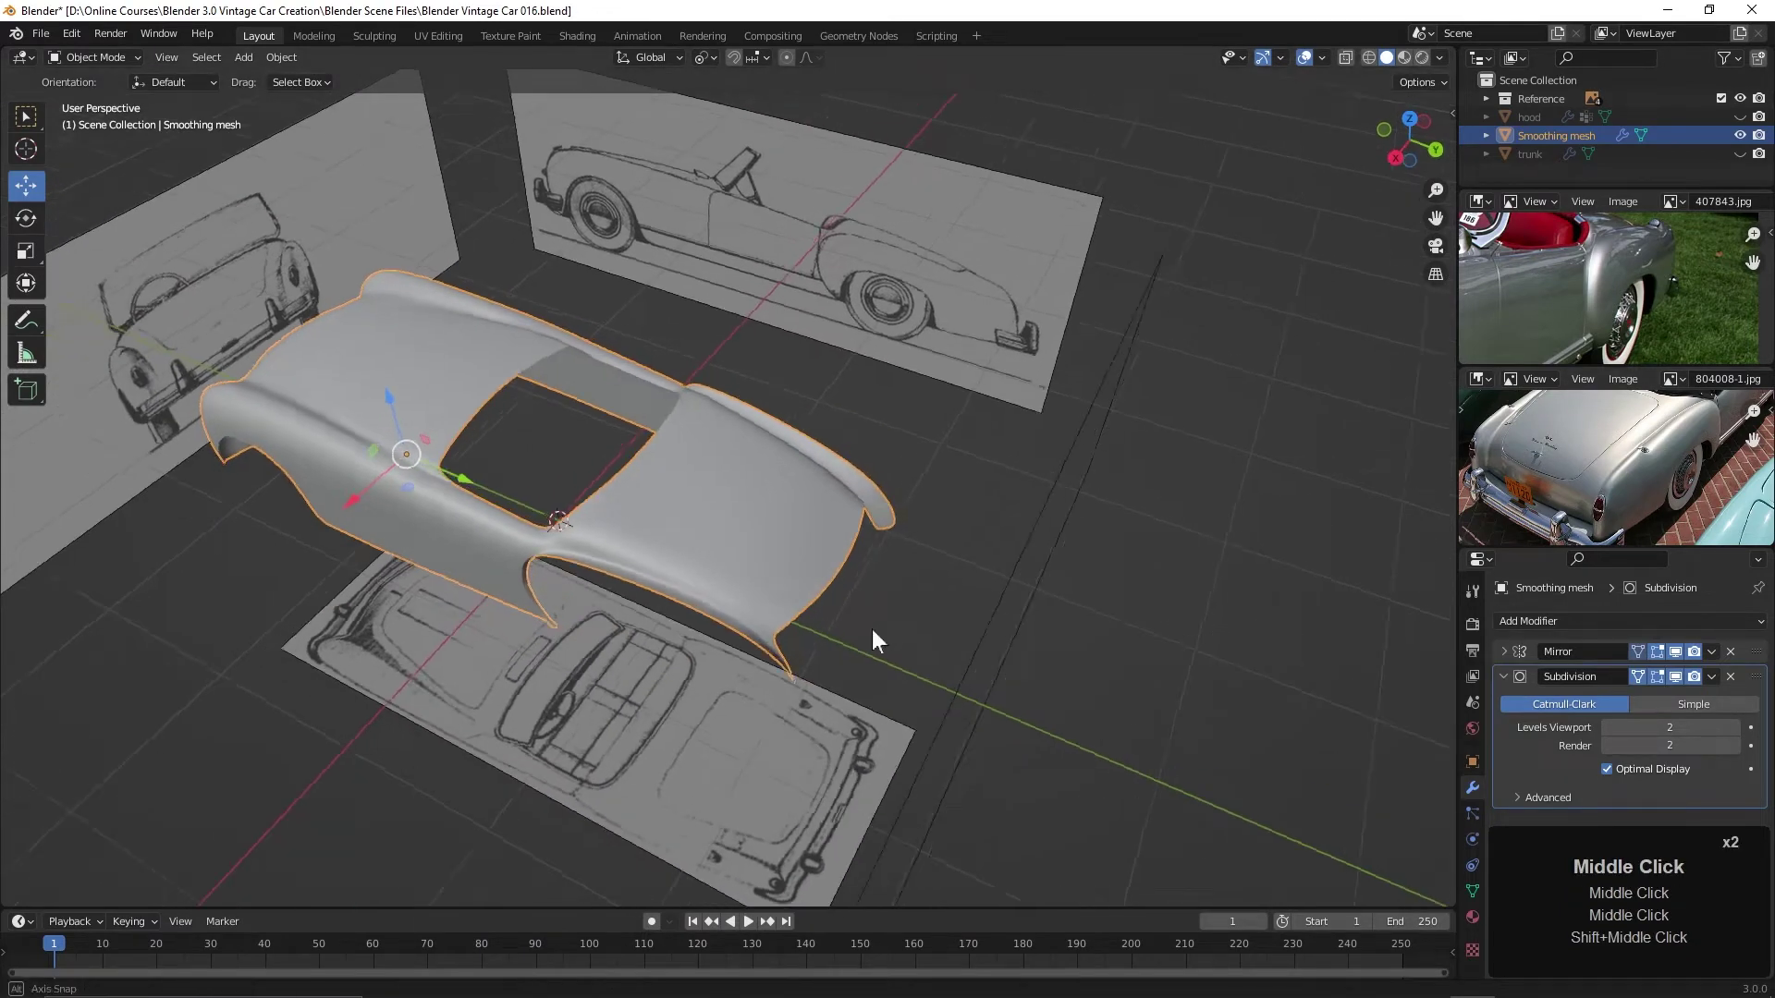
mouse_move(873, 630)
middle_down()
mouse_move(753, 602)
mouse_move(885, 630)
mouse_move(991, 586)
mouse_move(888, 602)
middle_up()
scroll(1012, 558, up, 4)
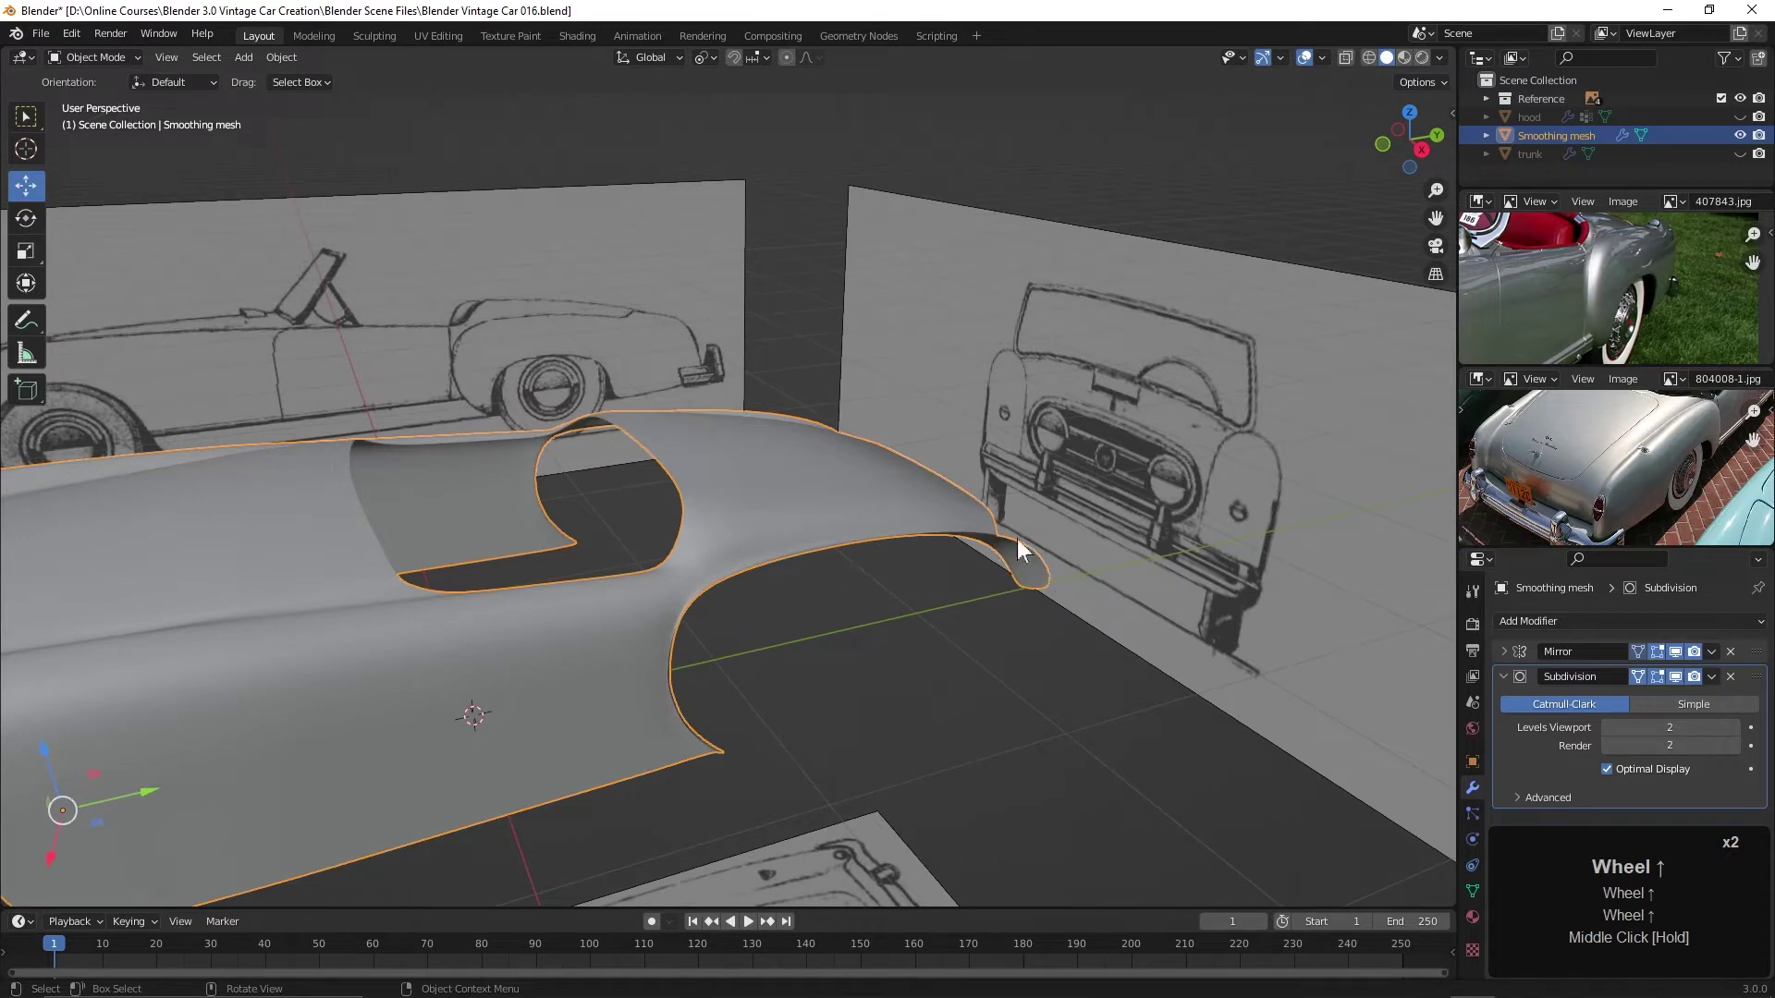
click(1676, 677)
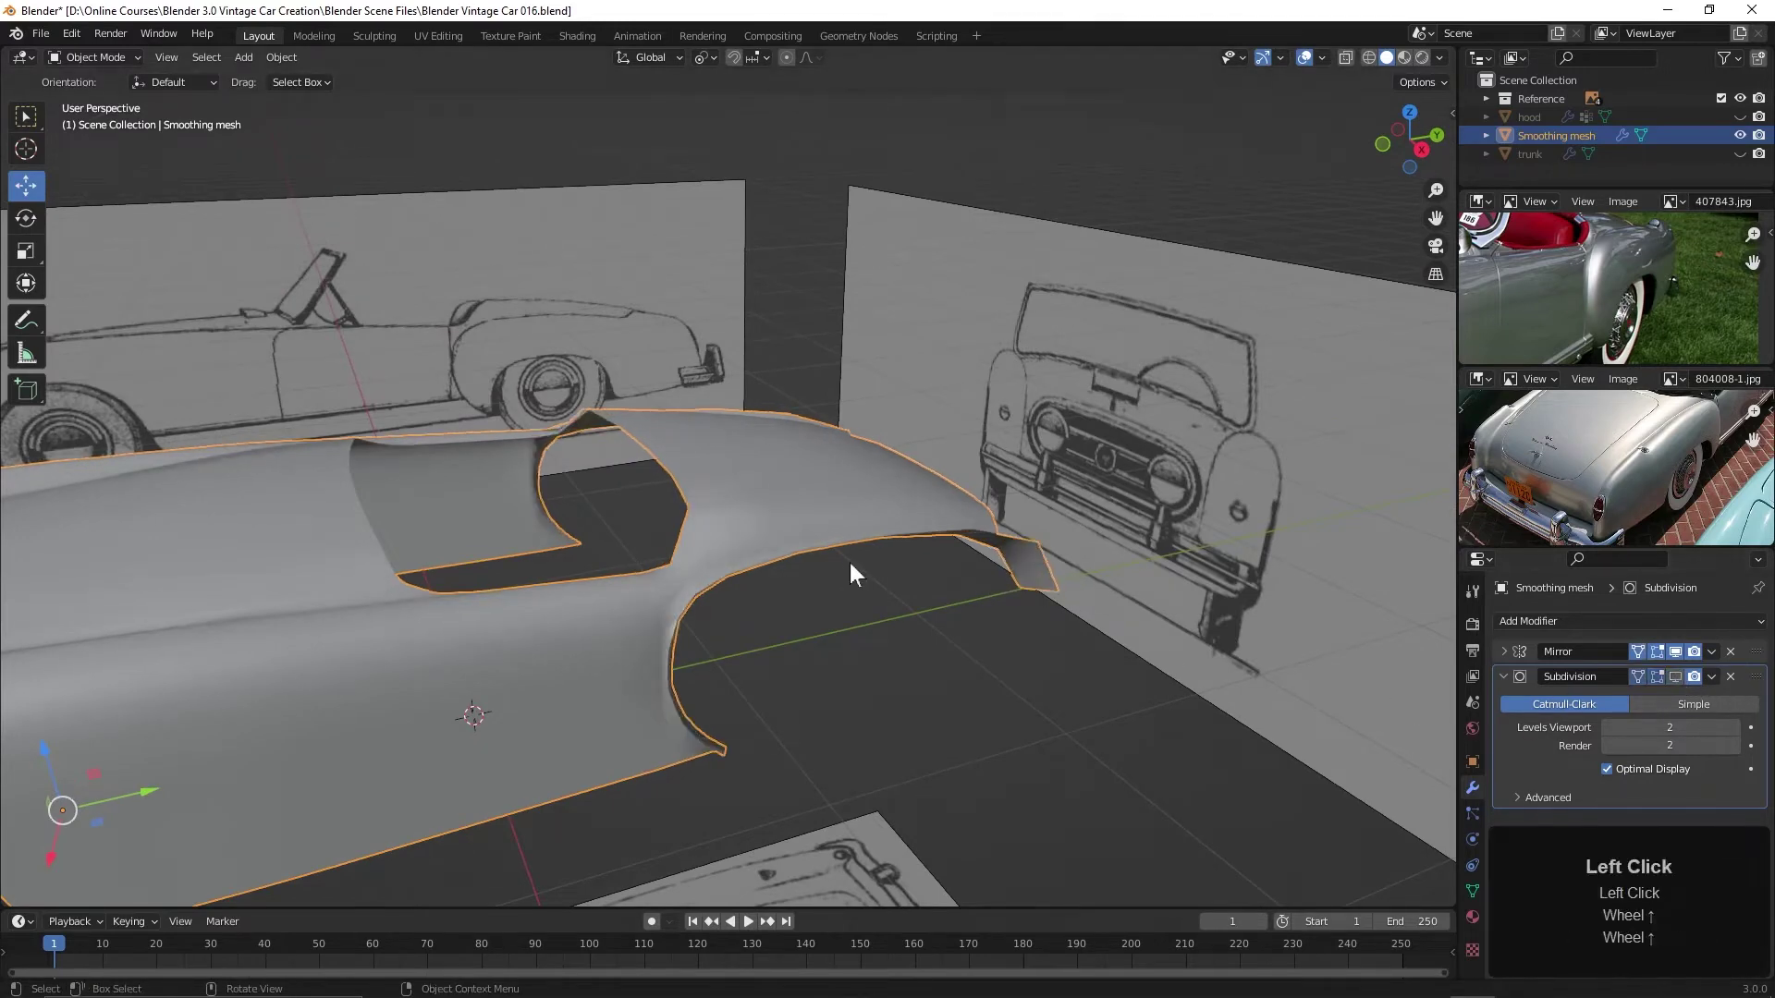
Re-enter Edit Mode, select the fender's arch edge loop and frame it in right side view
key(KP_3)
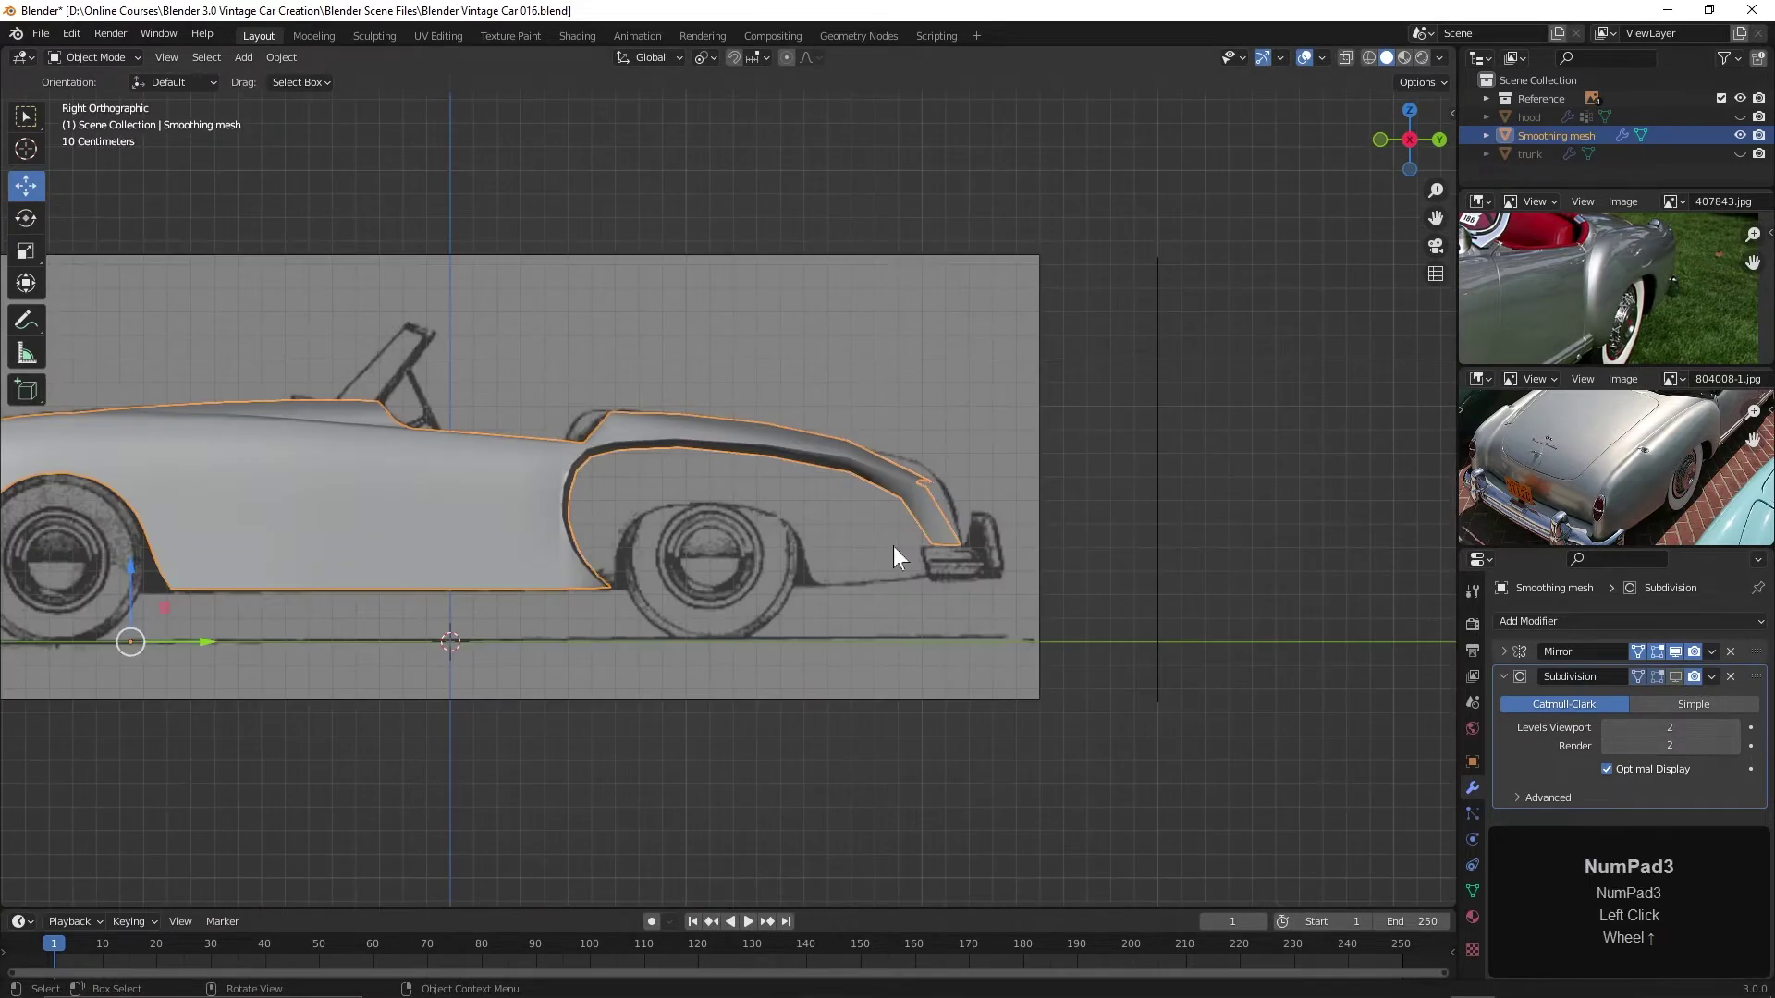
key(Tab)
scroll(796, 509, up, 3)
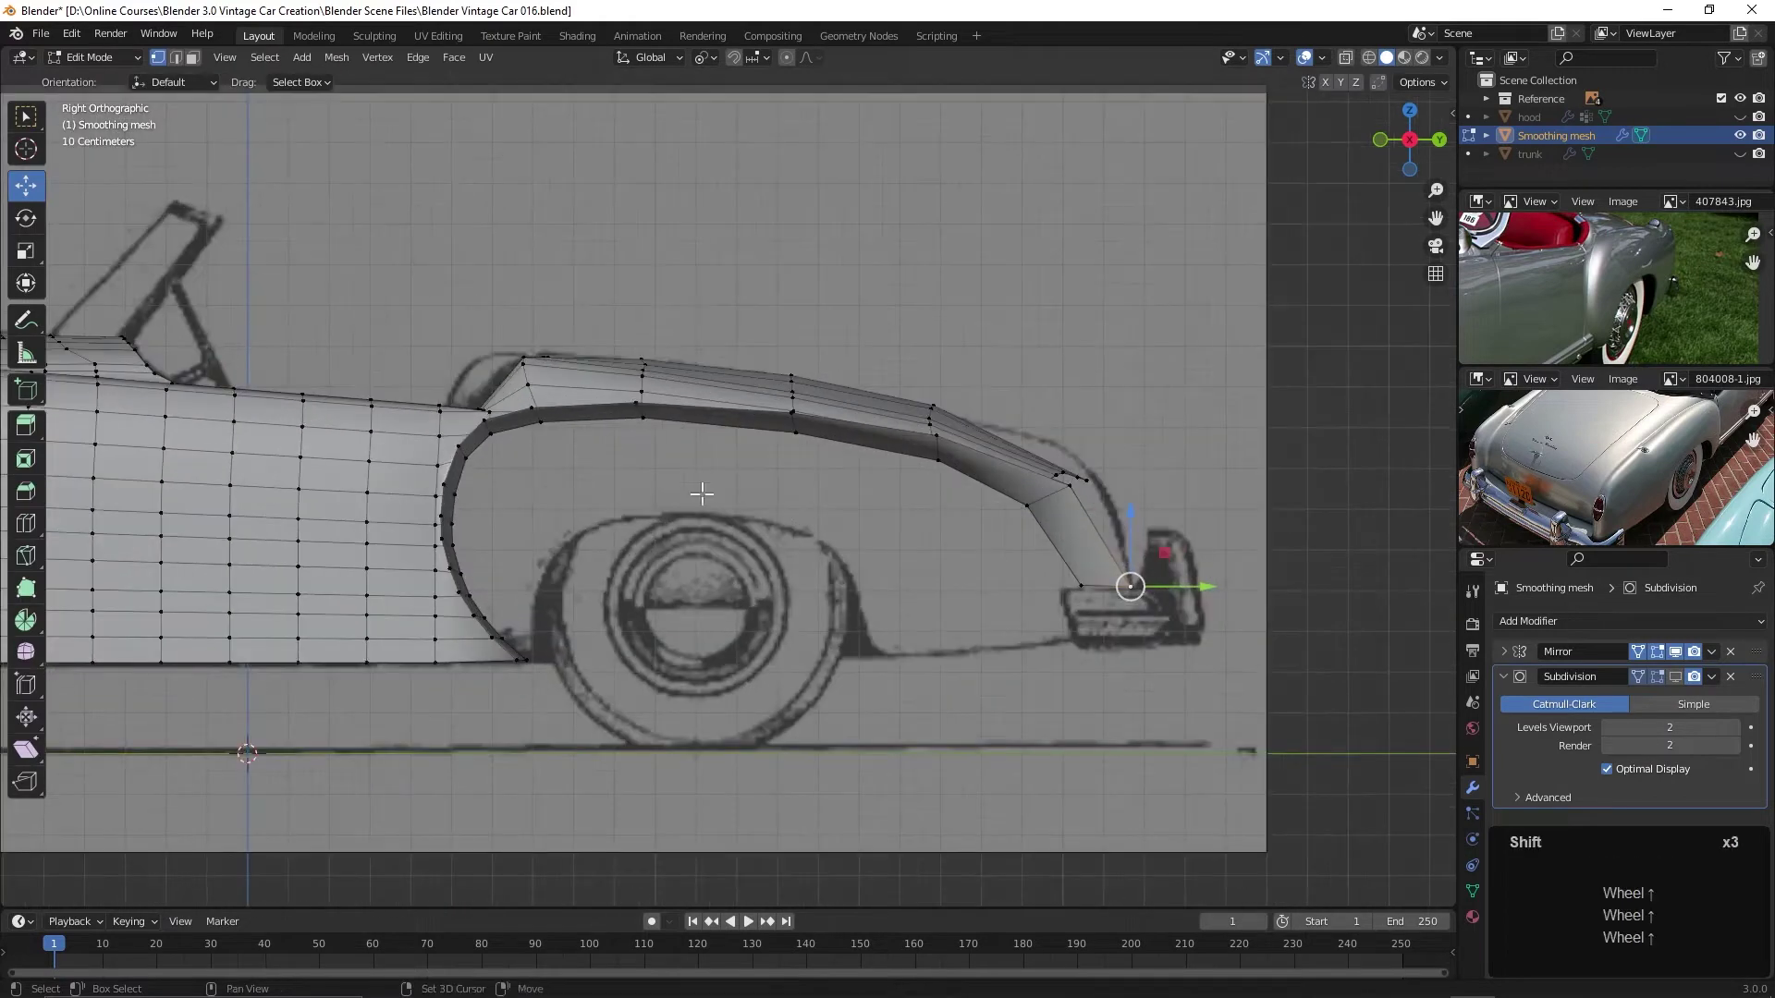
middle_drag(702, 495, 871, 702)
middle_drag(984, 646, 1046, 712)
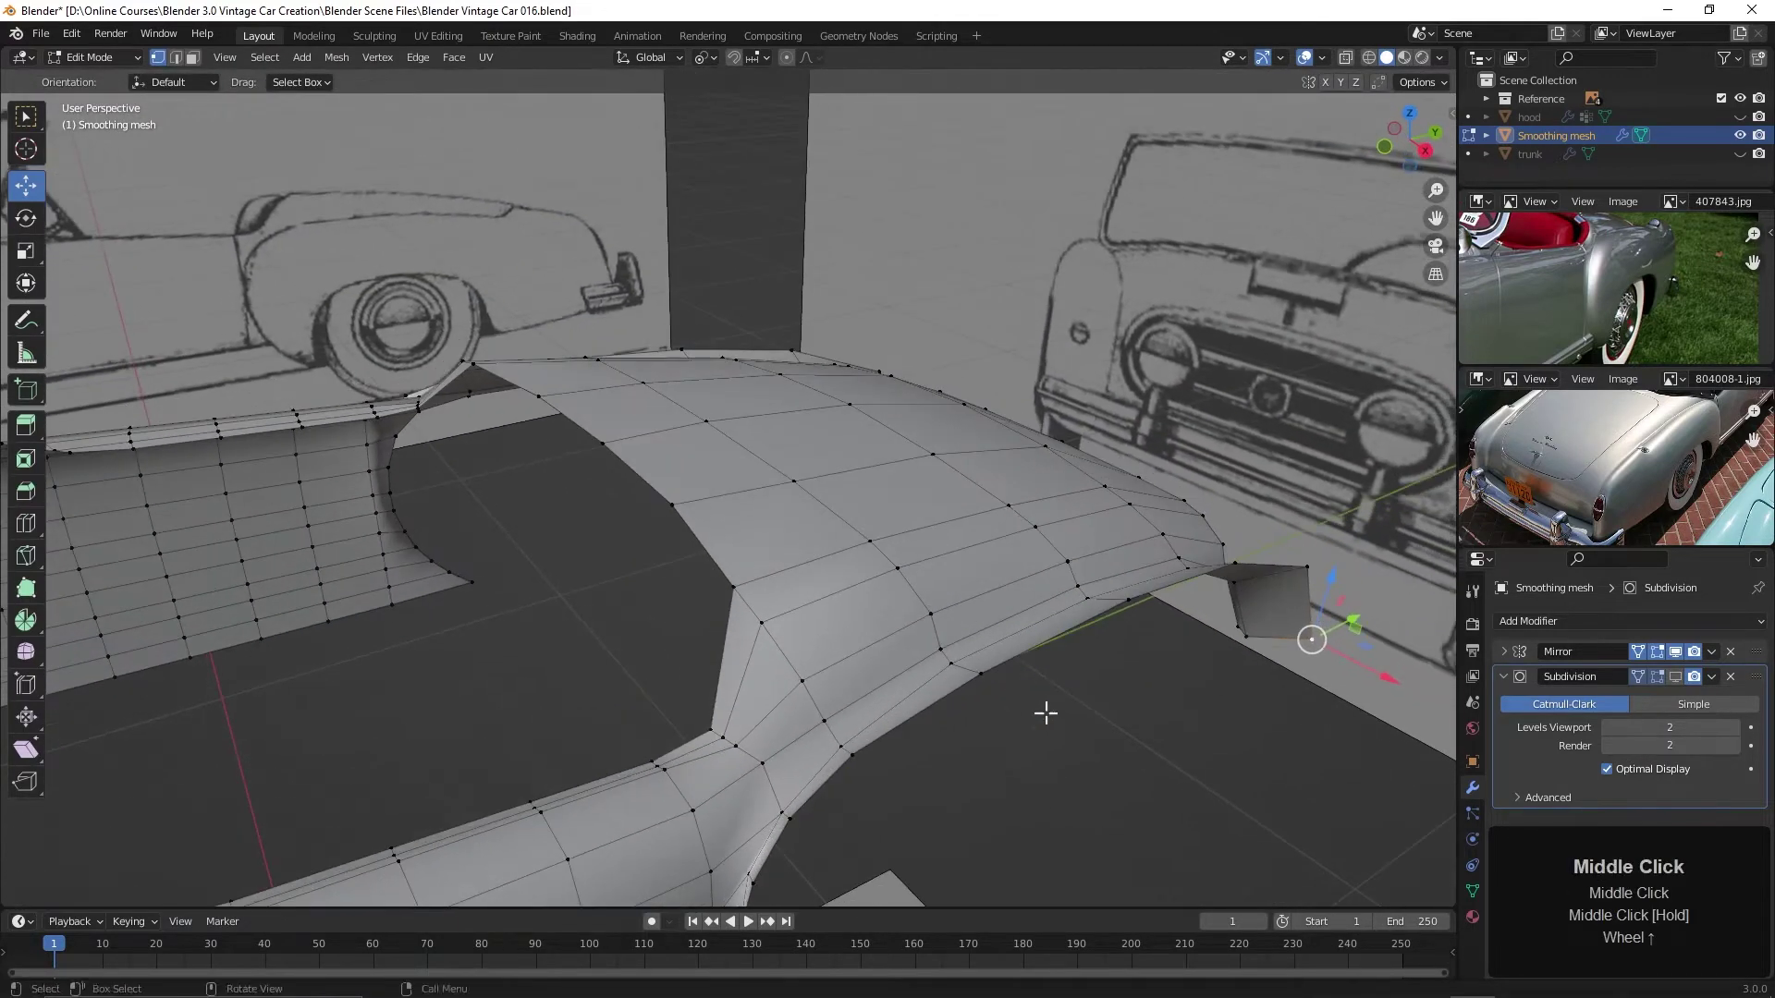
alt+click(1093, 674)
key(KP_3)
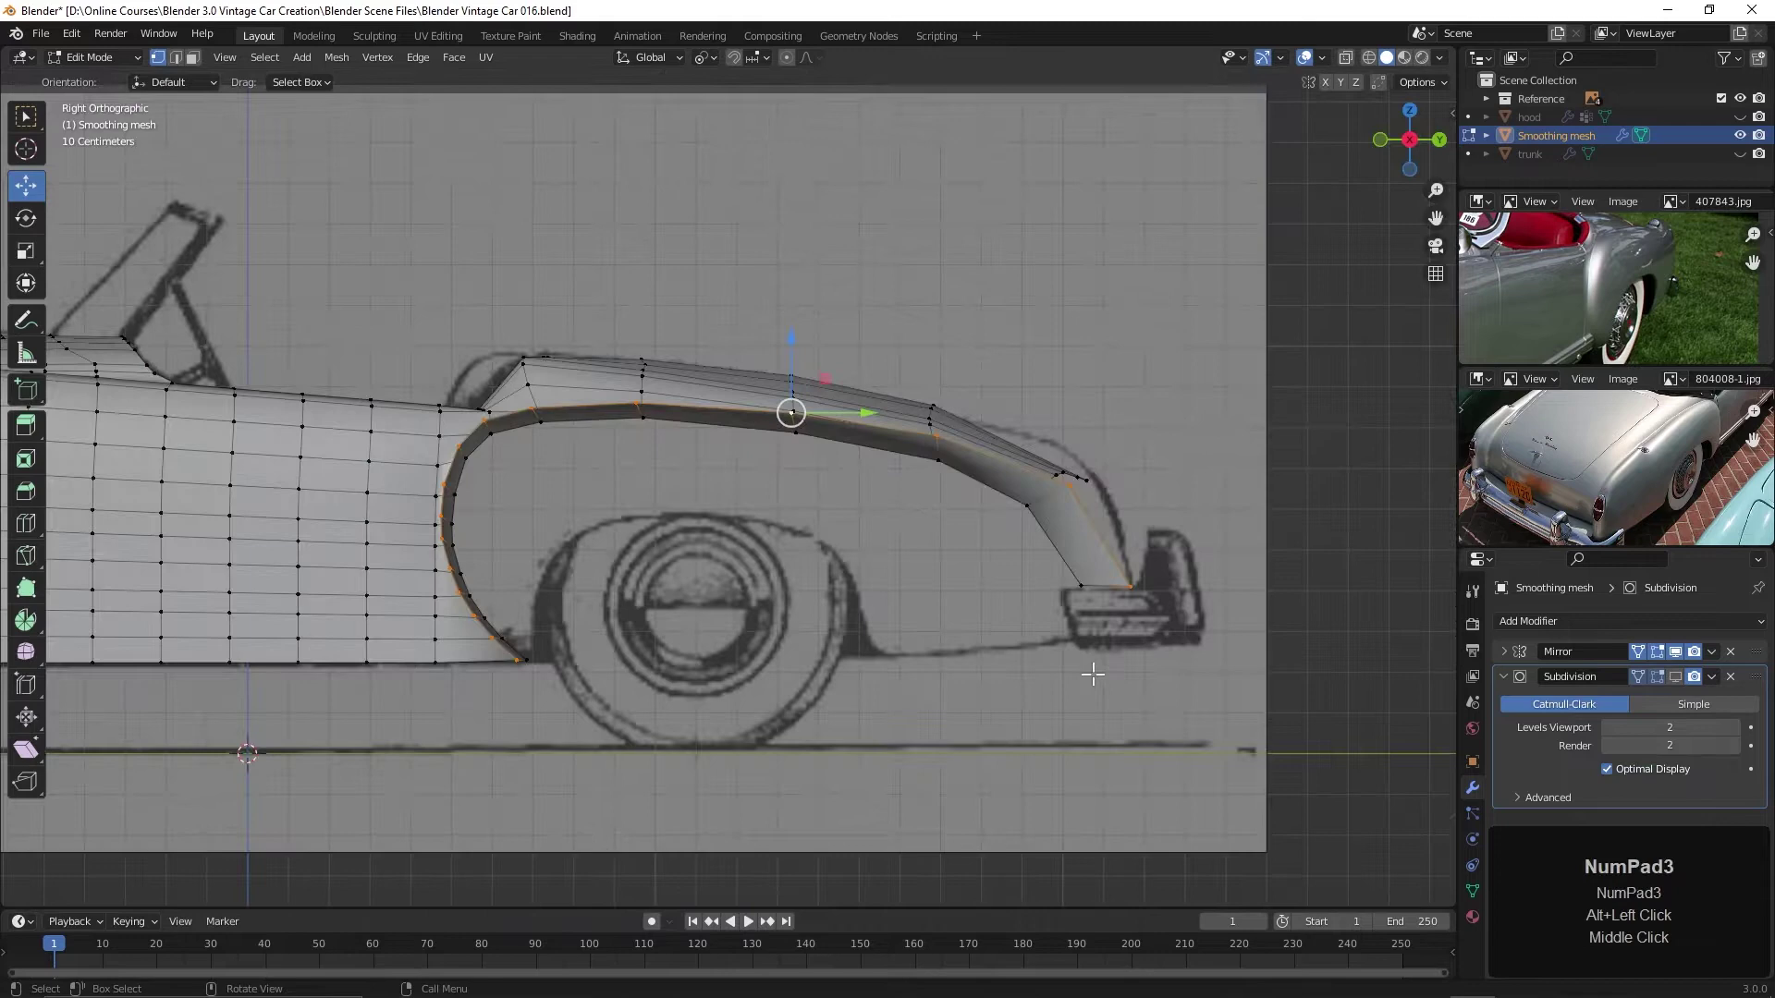
scroll(730, 667, up, 2)
shift+middle_drag(739, 667, 840, 619)
scroll(837, 616, down, 2)
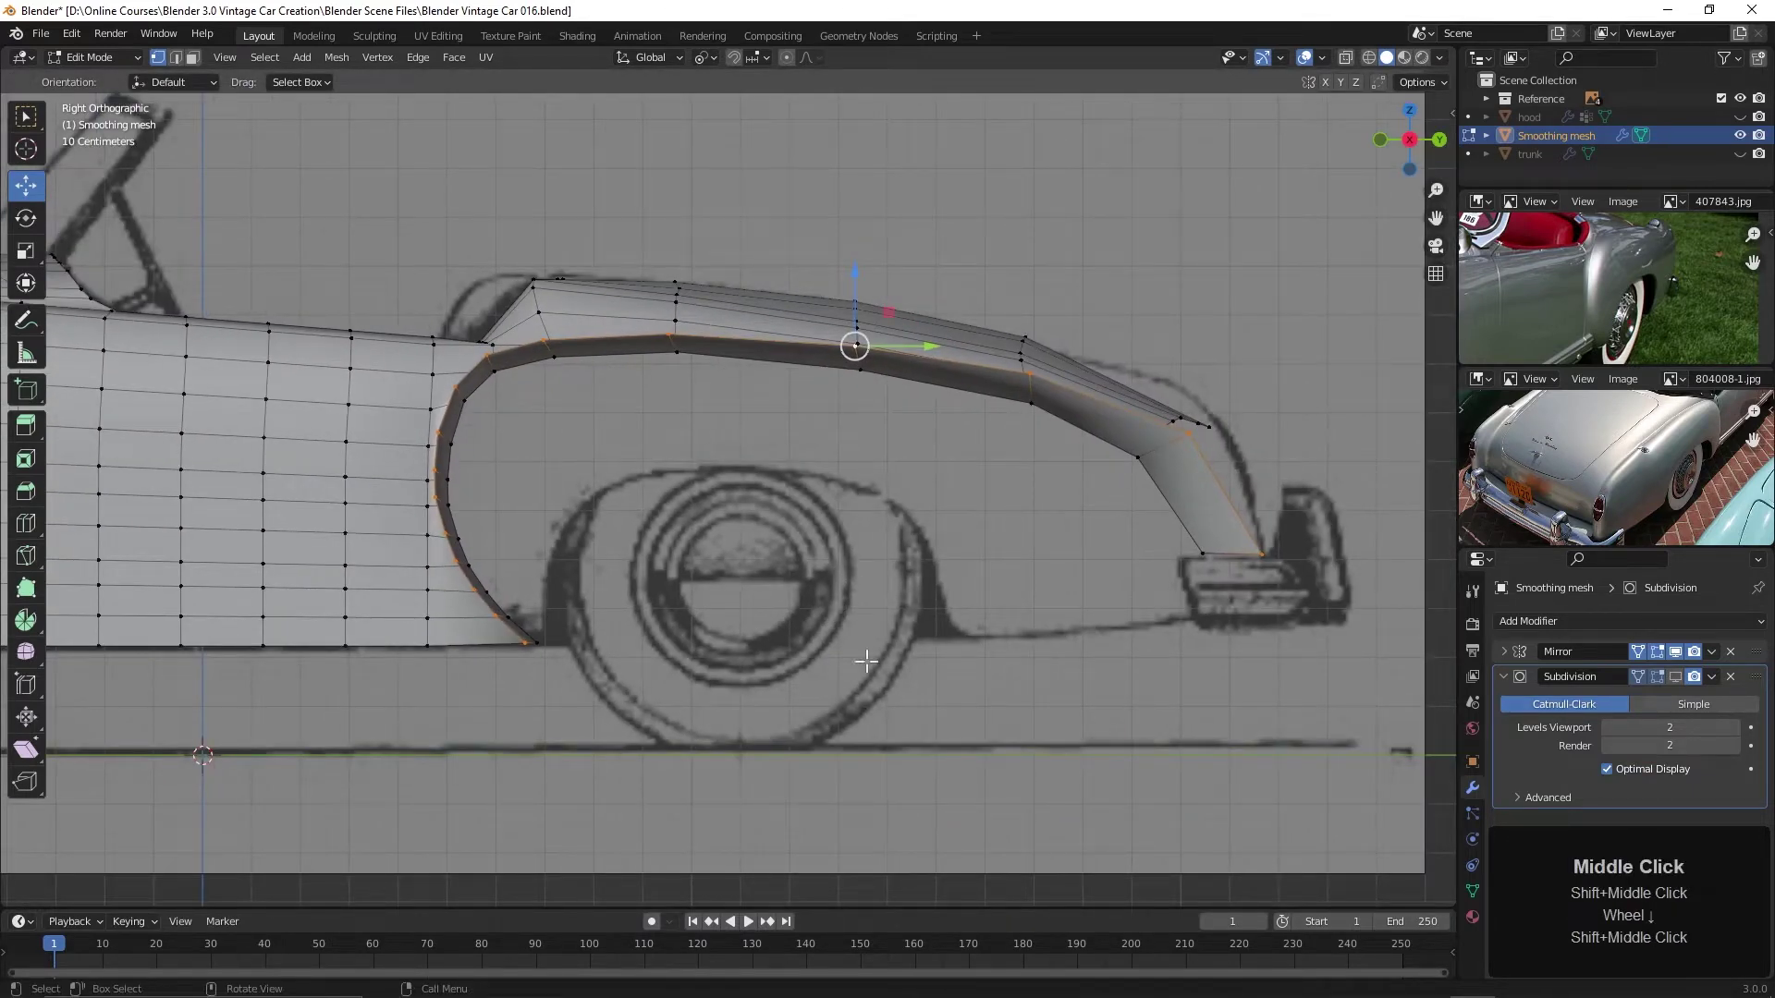
Set the pivot to Median Point, duplicate the arch edge loop and scale the copy down
click(706, 58)
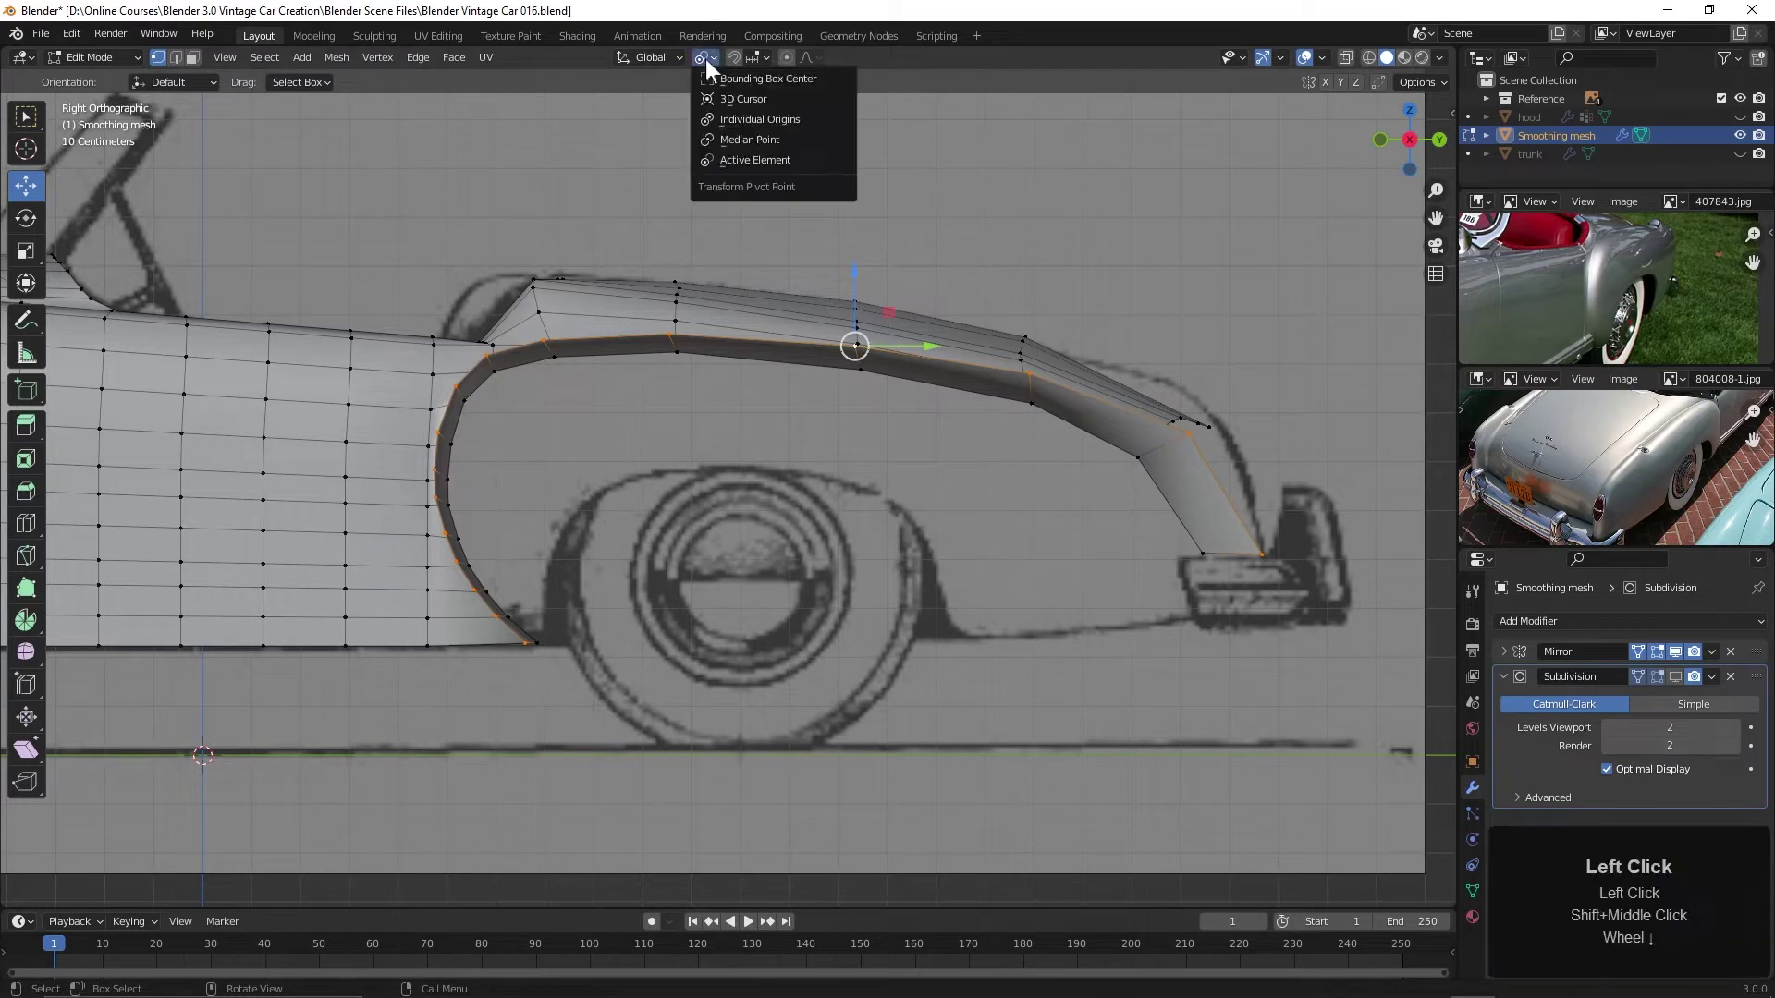
click(735, 136)
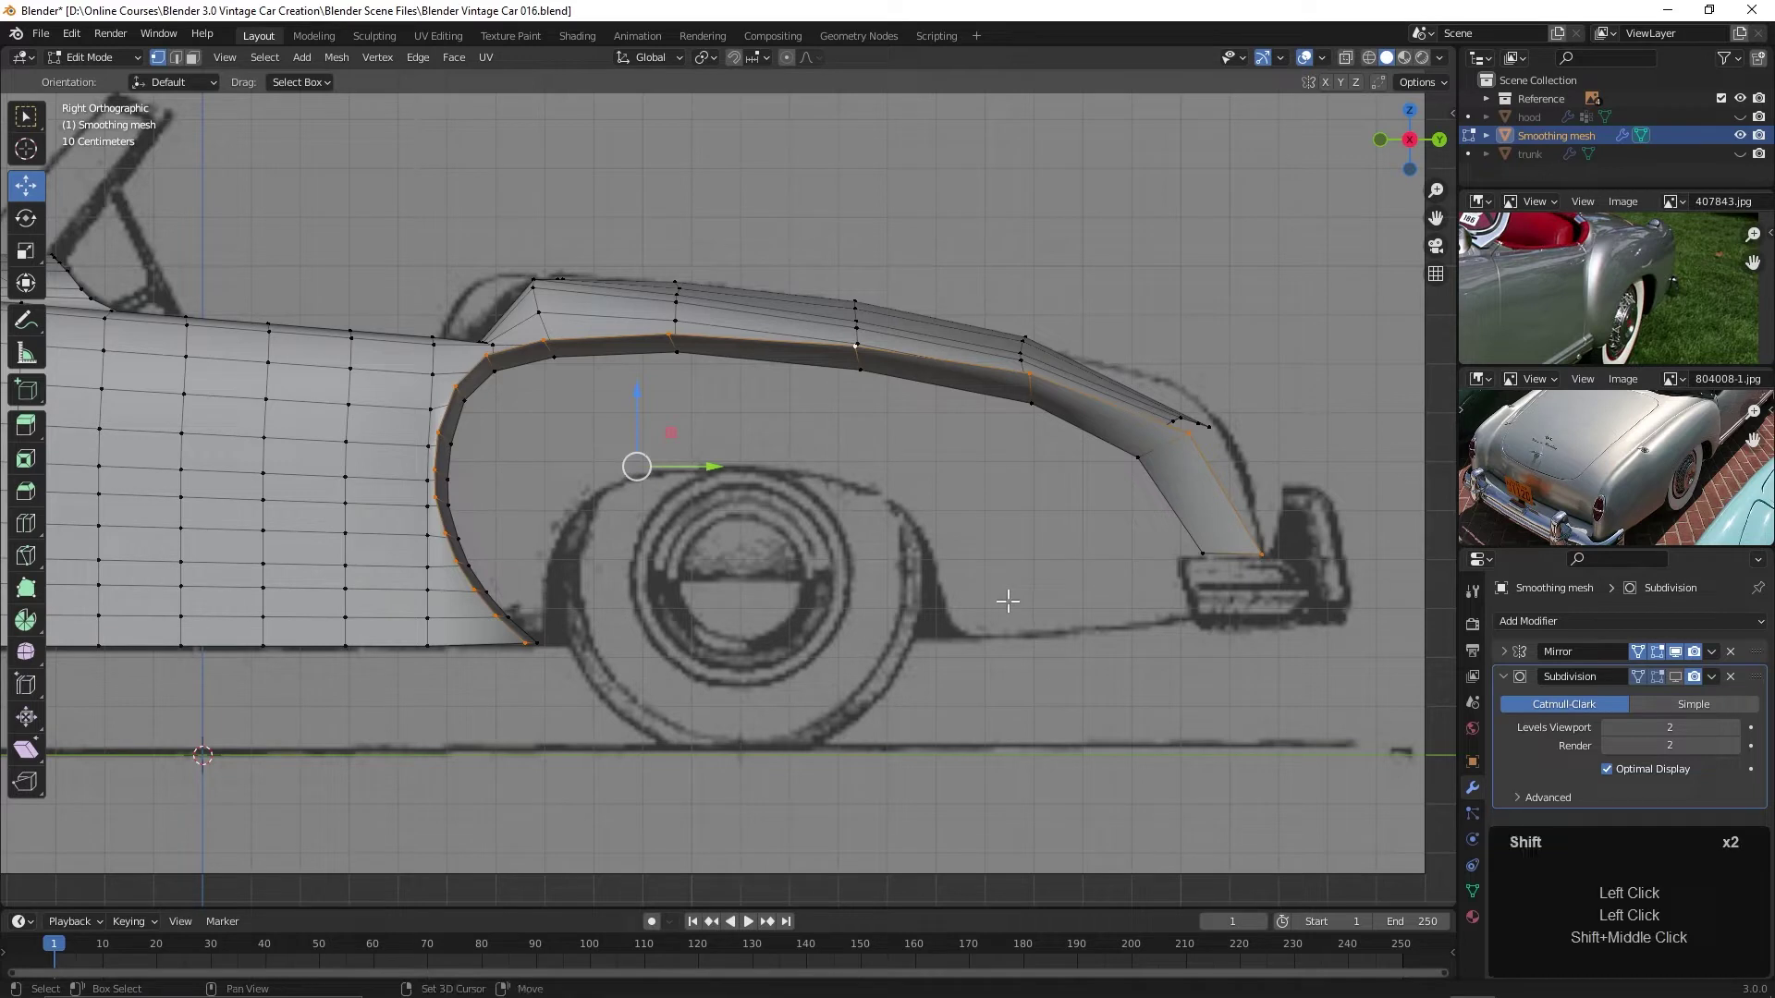
key(shift+d)
key(Return)
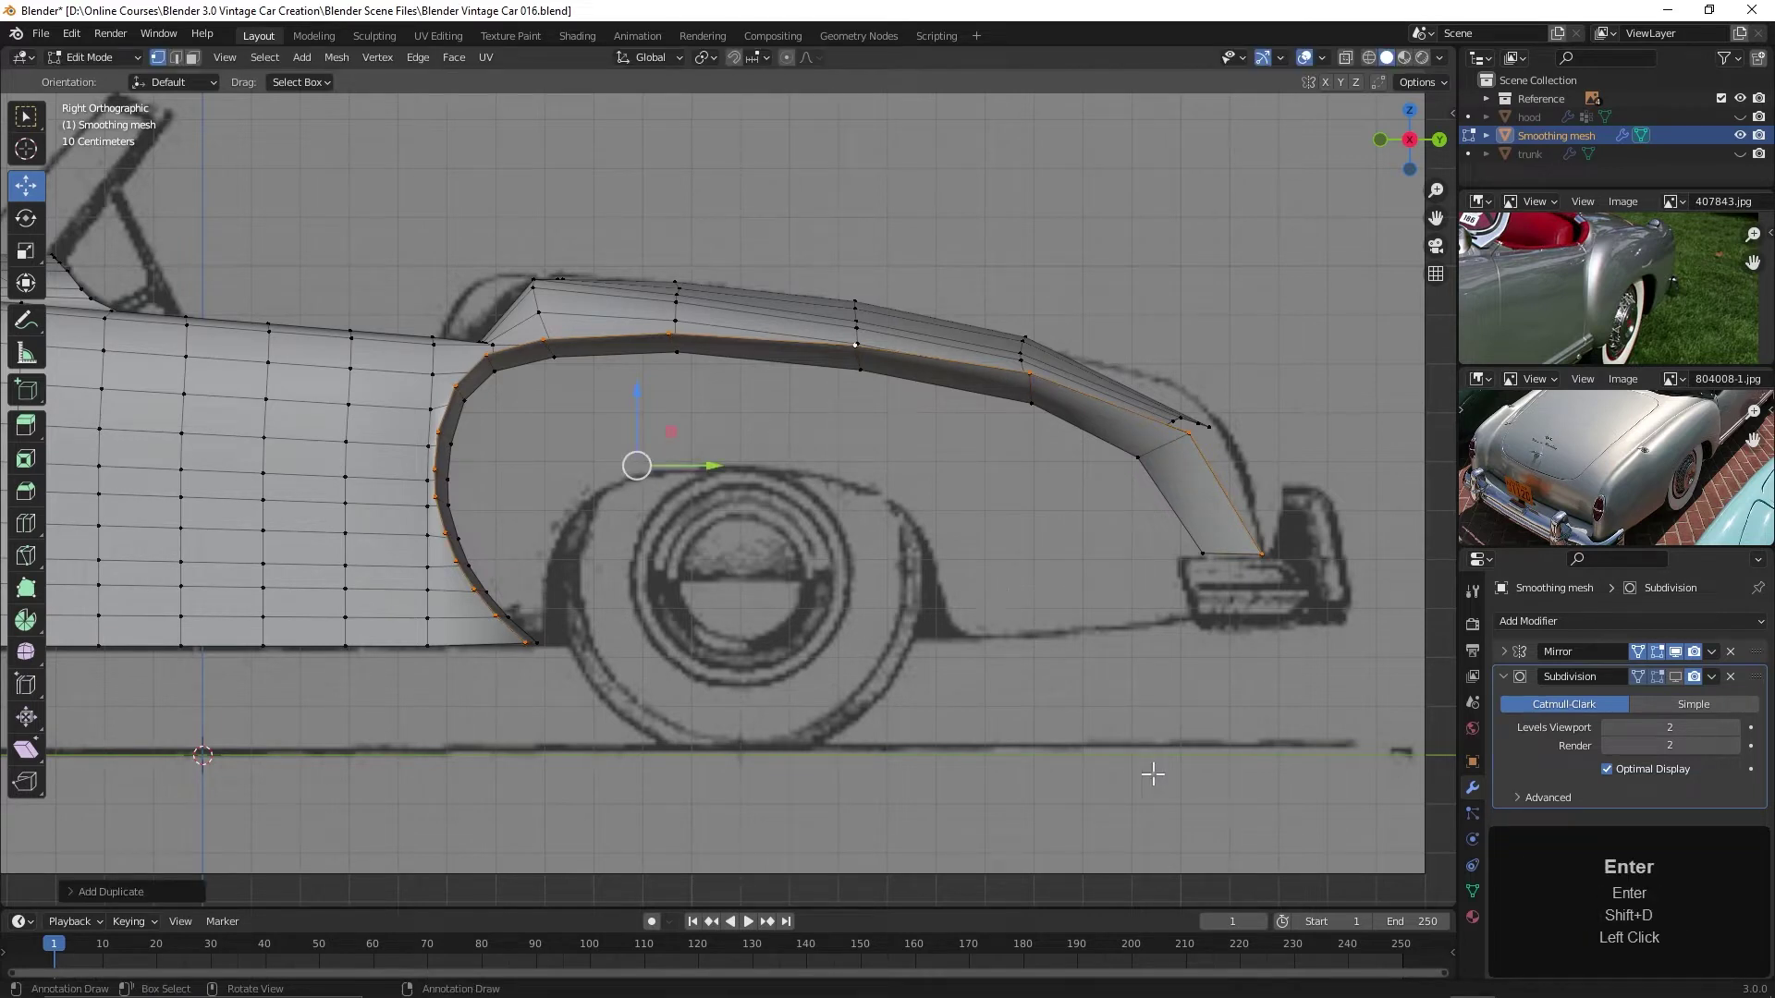
key(s)
click(1000, 671)
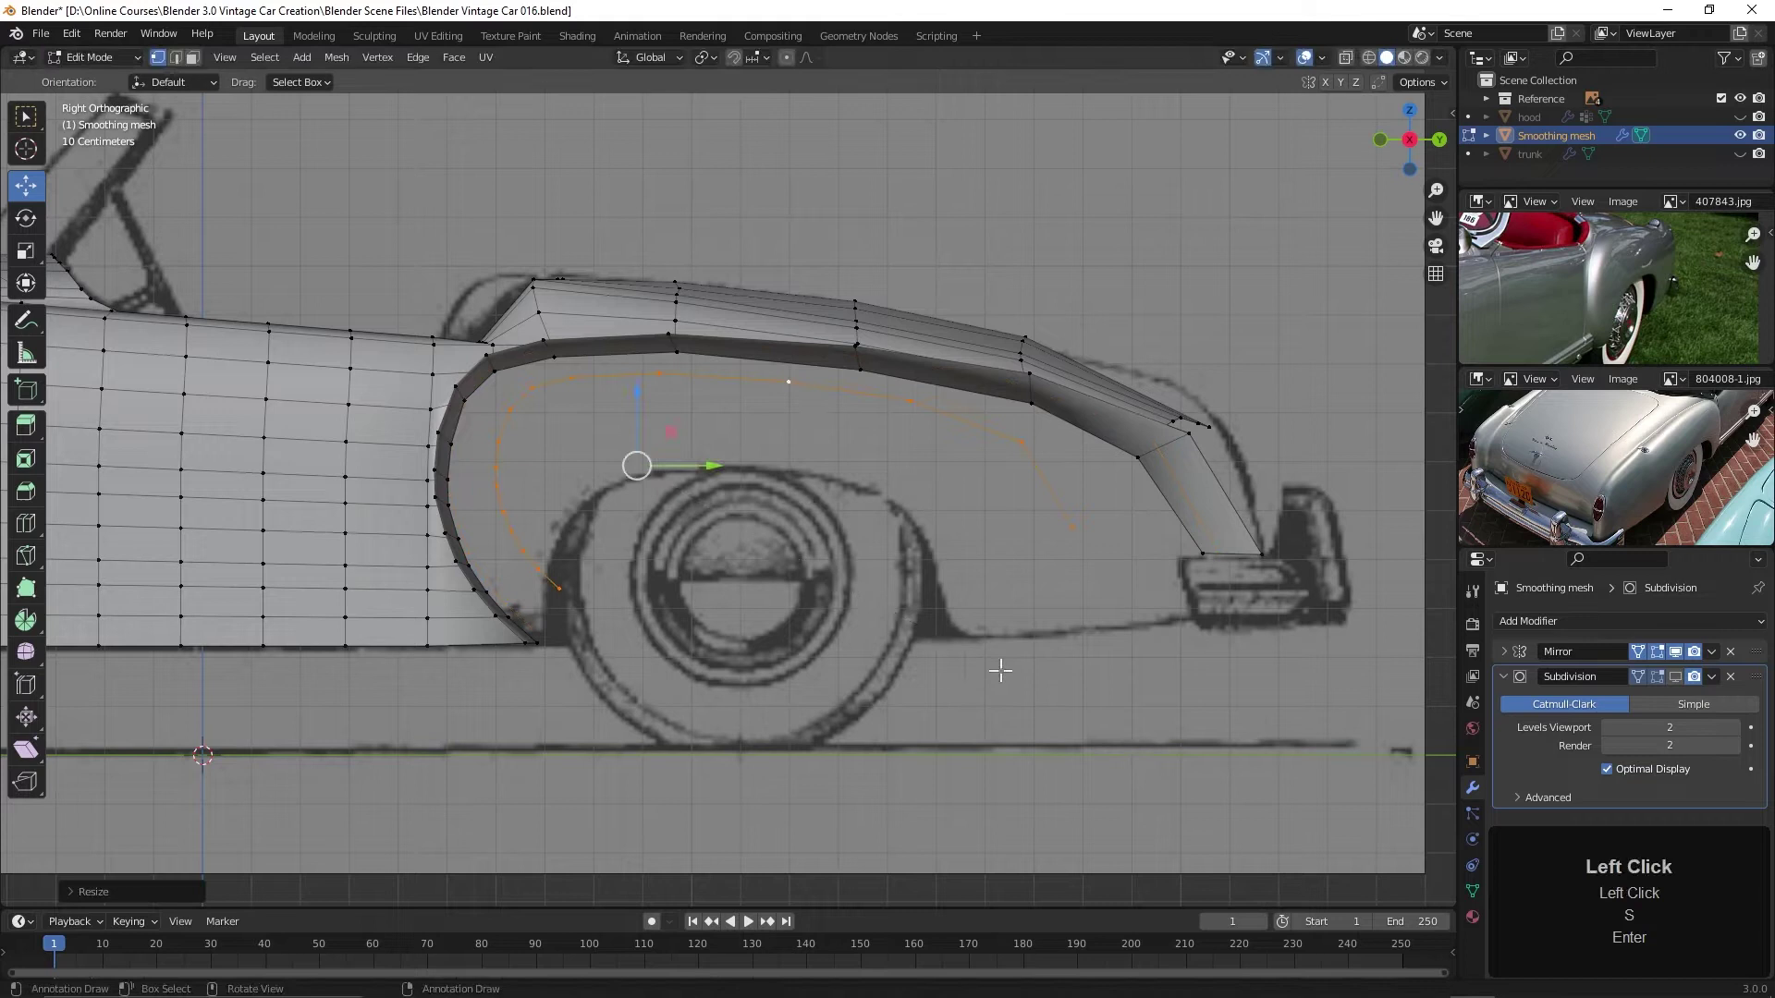
Drop the duplicate loop around the drawn wheel and move its top and rear vertices onto the arch
key(g)
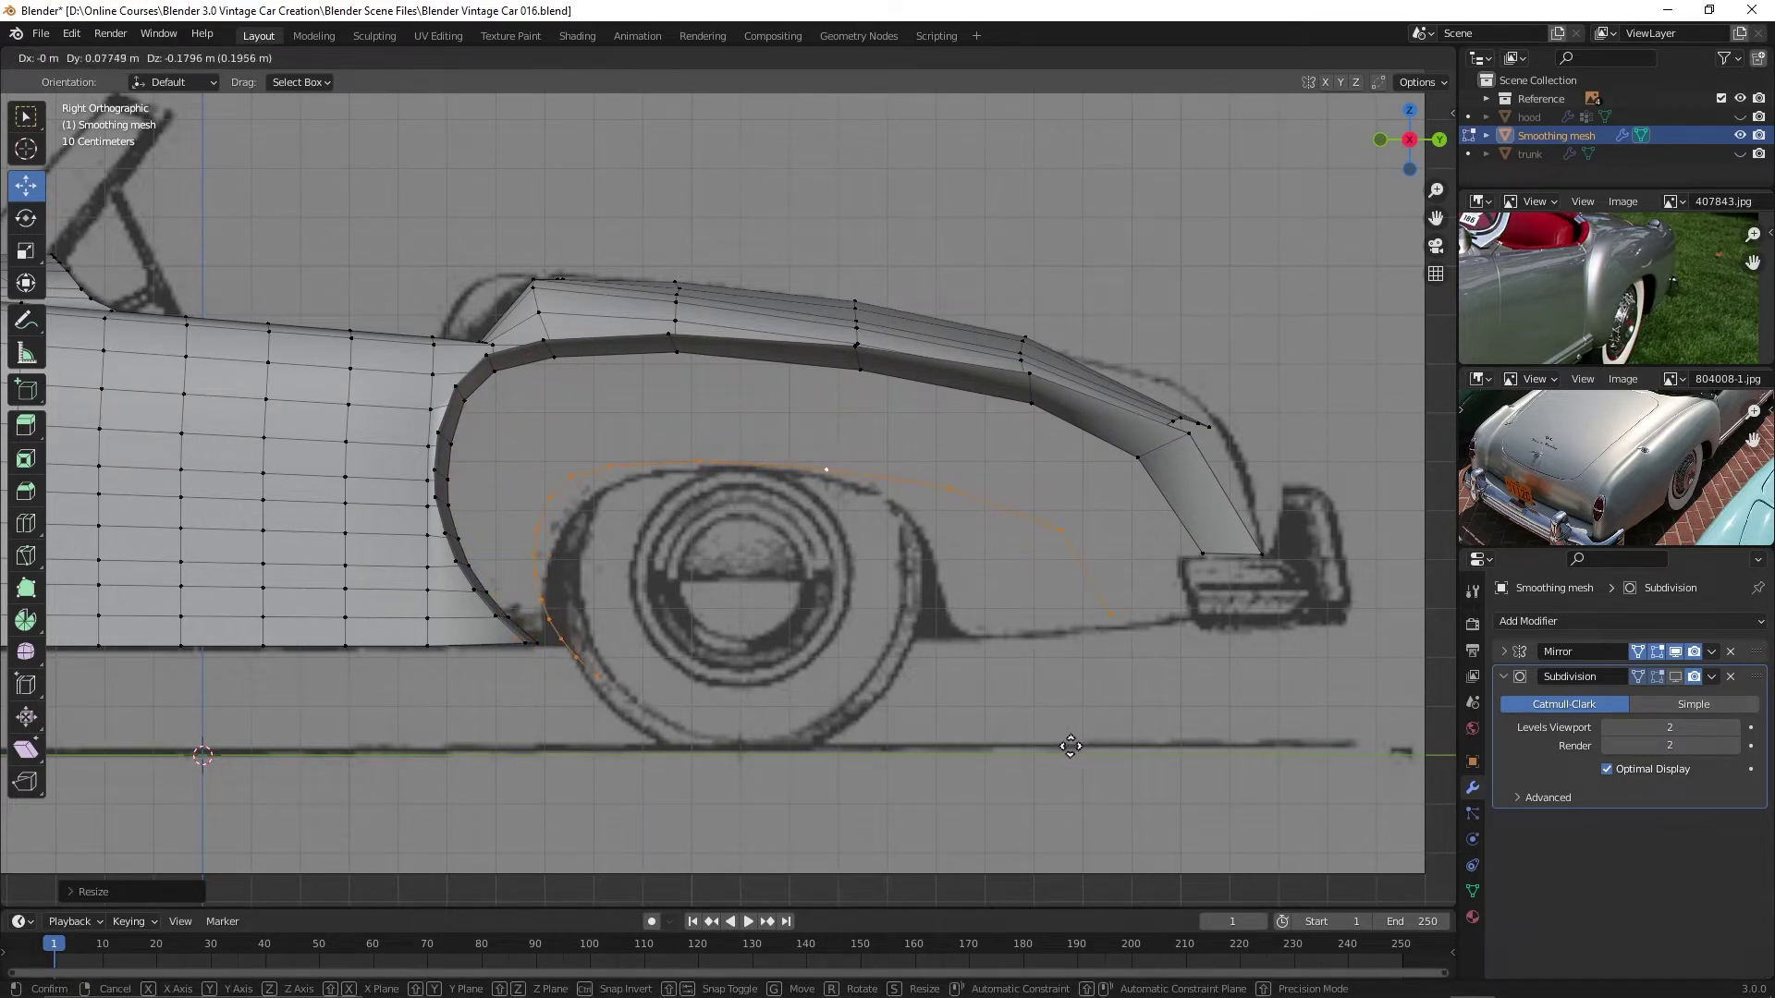
click(1070, 750)
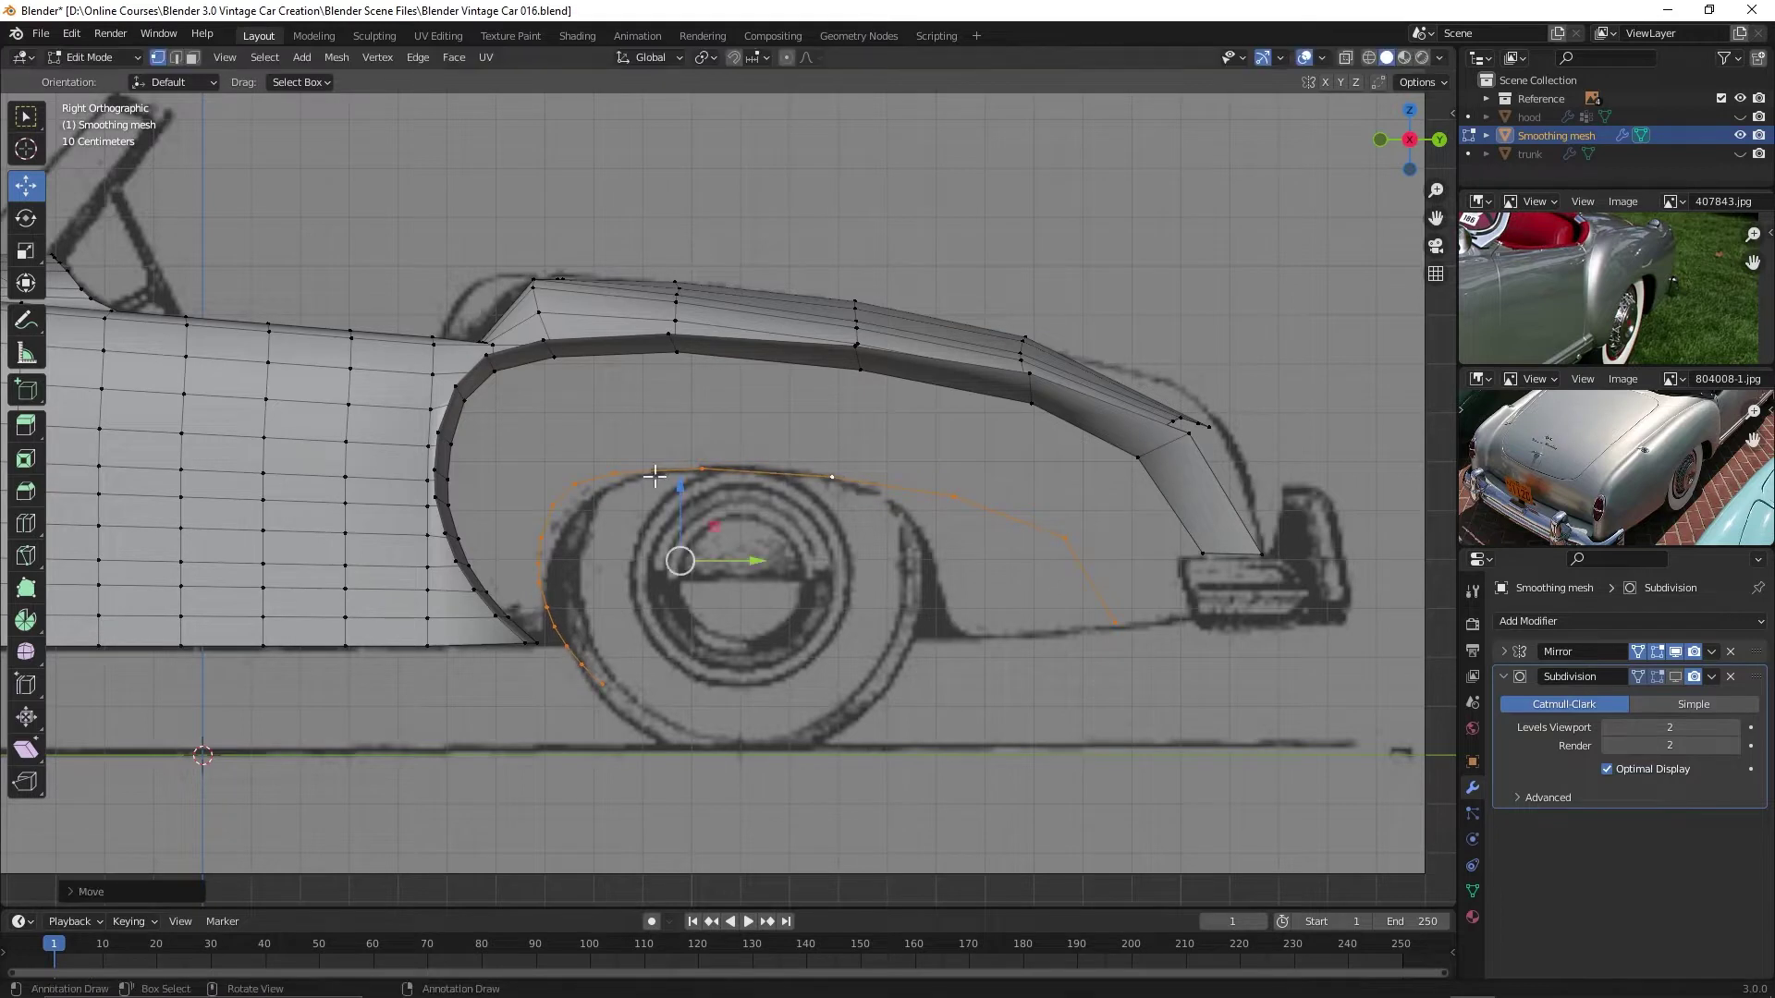
click(701, 469)
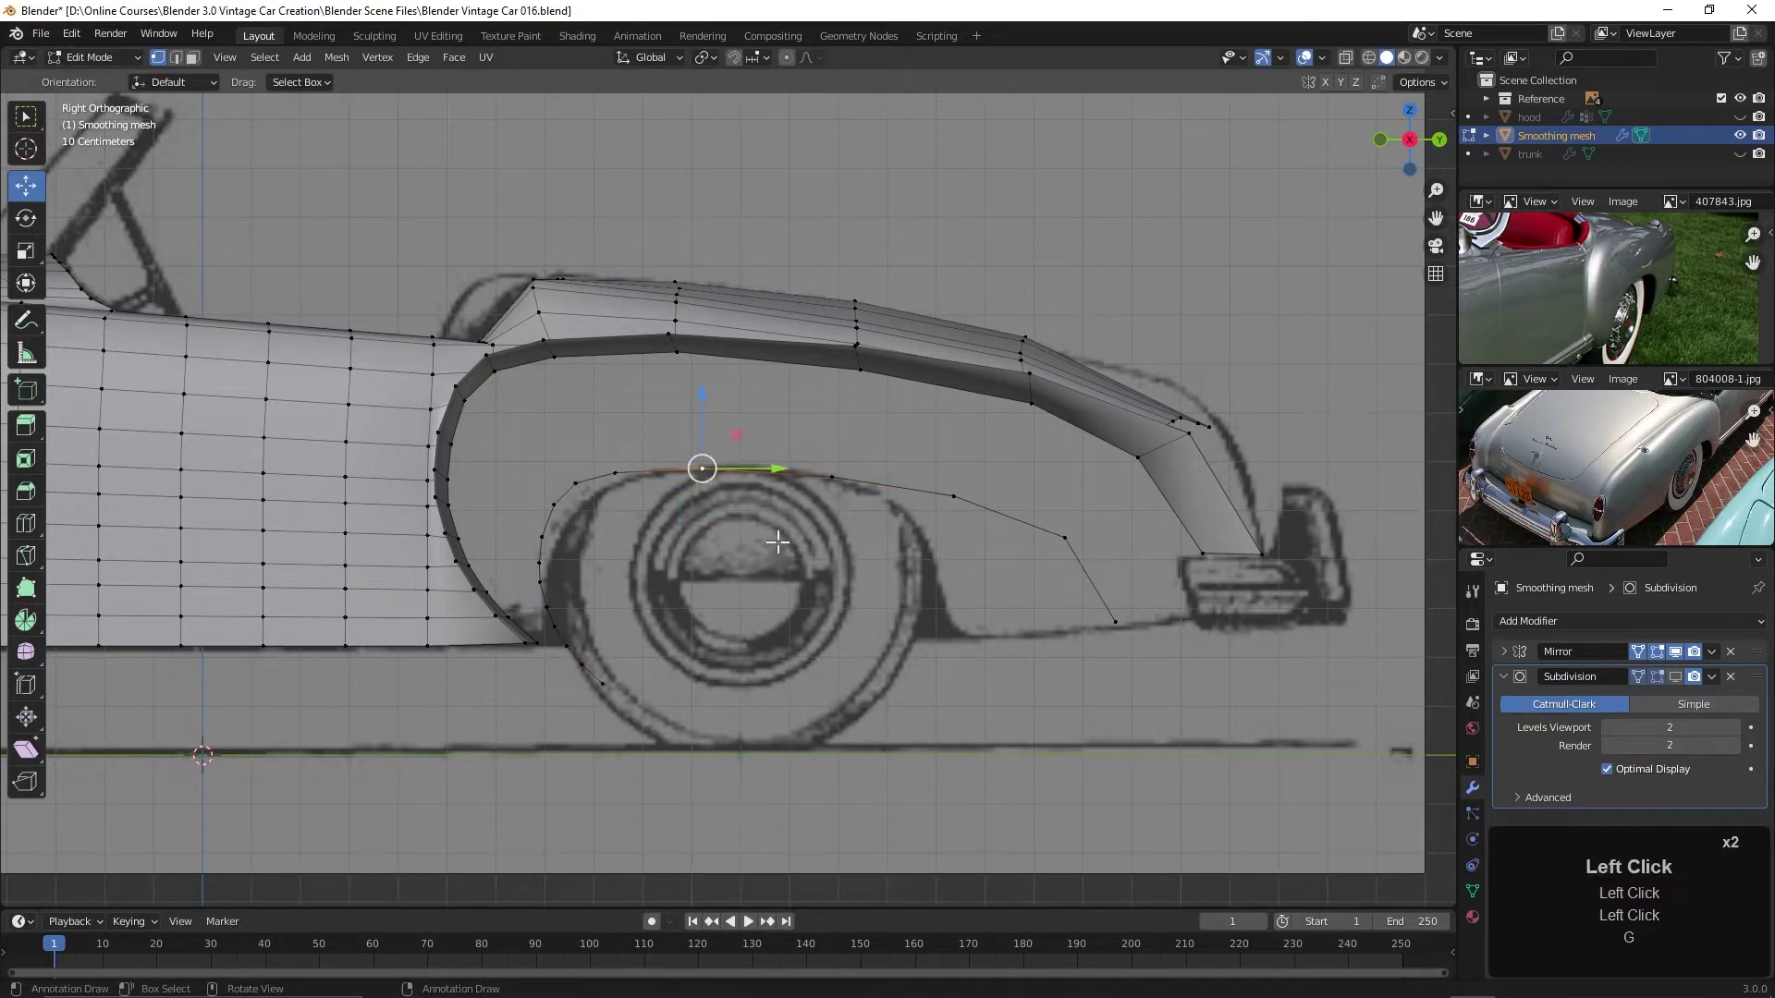
key(g)
click(780, 538)
click(831, 477)
key(g)
click(826, 473)
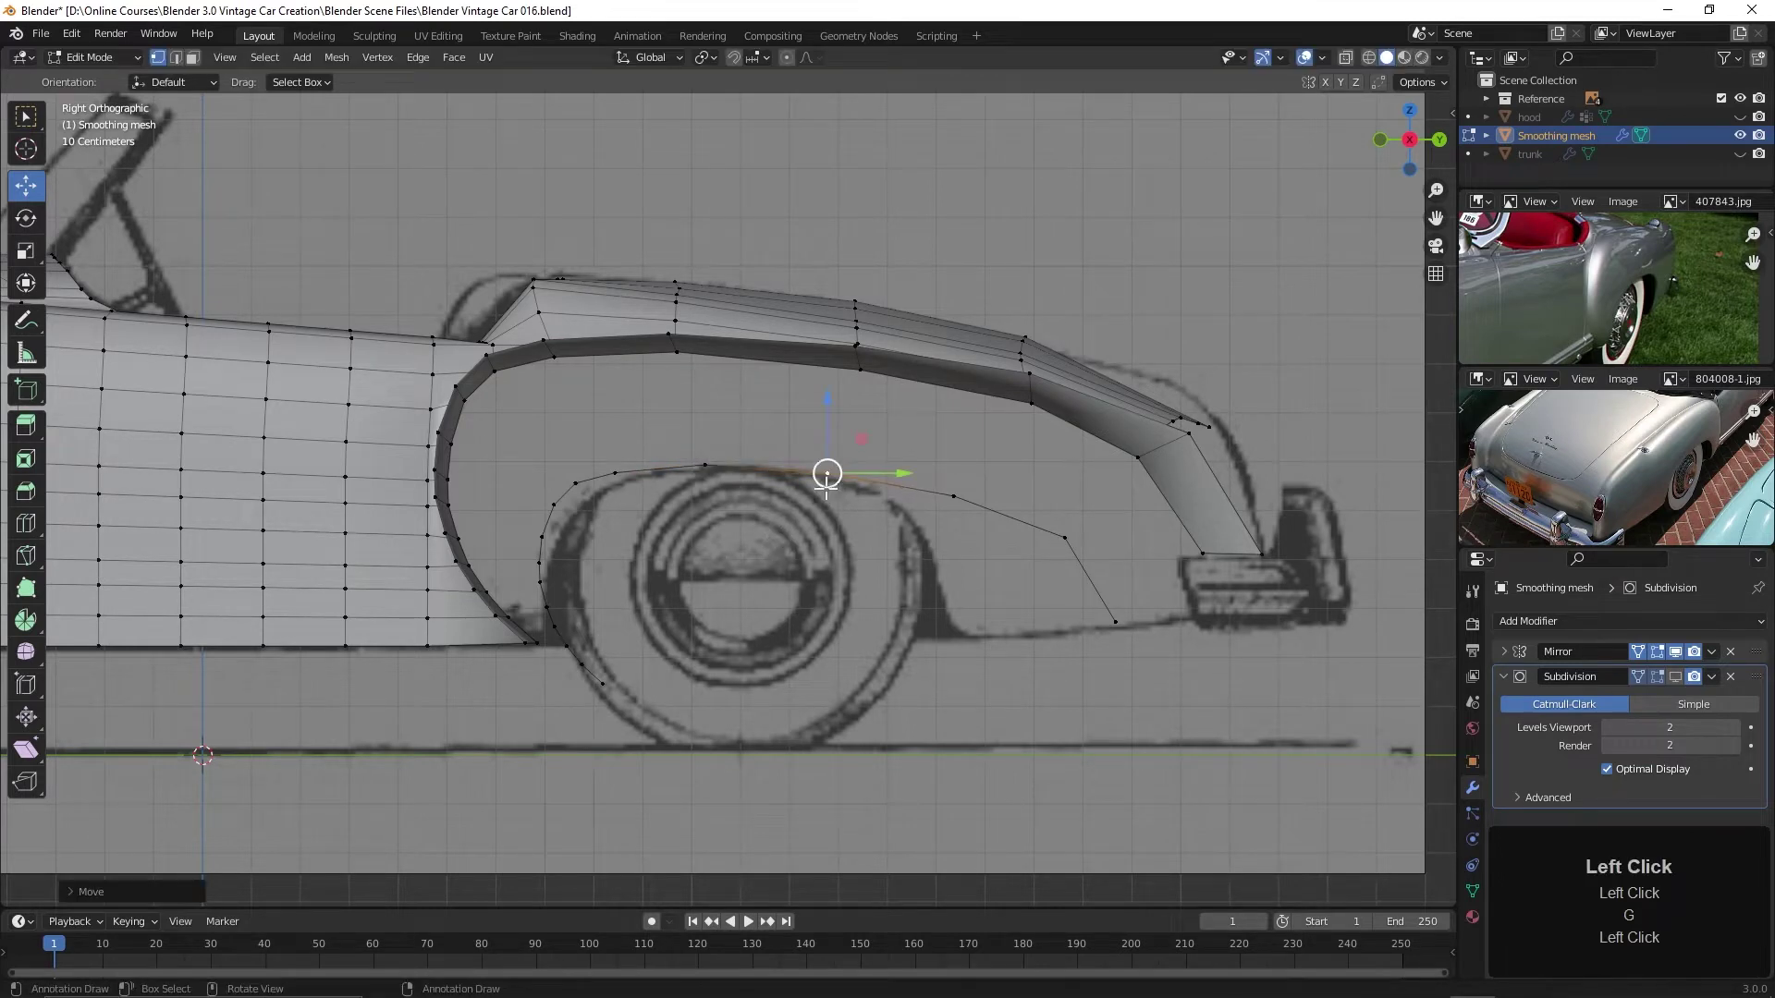
click(955, 498)
key(g)
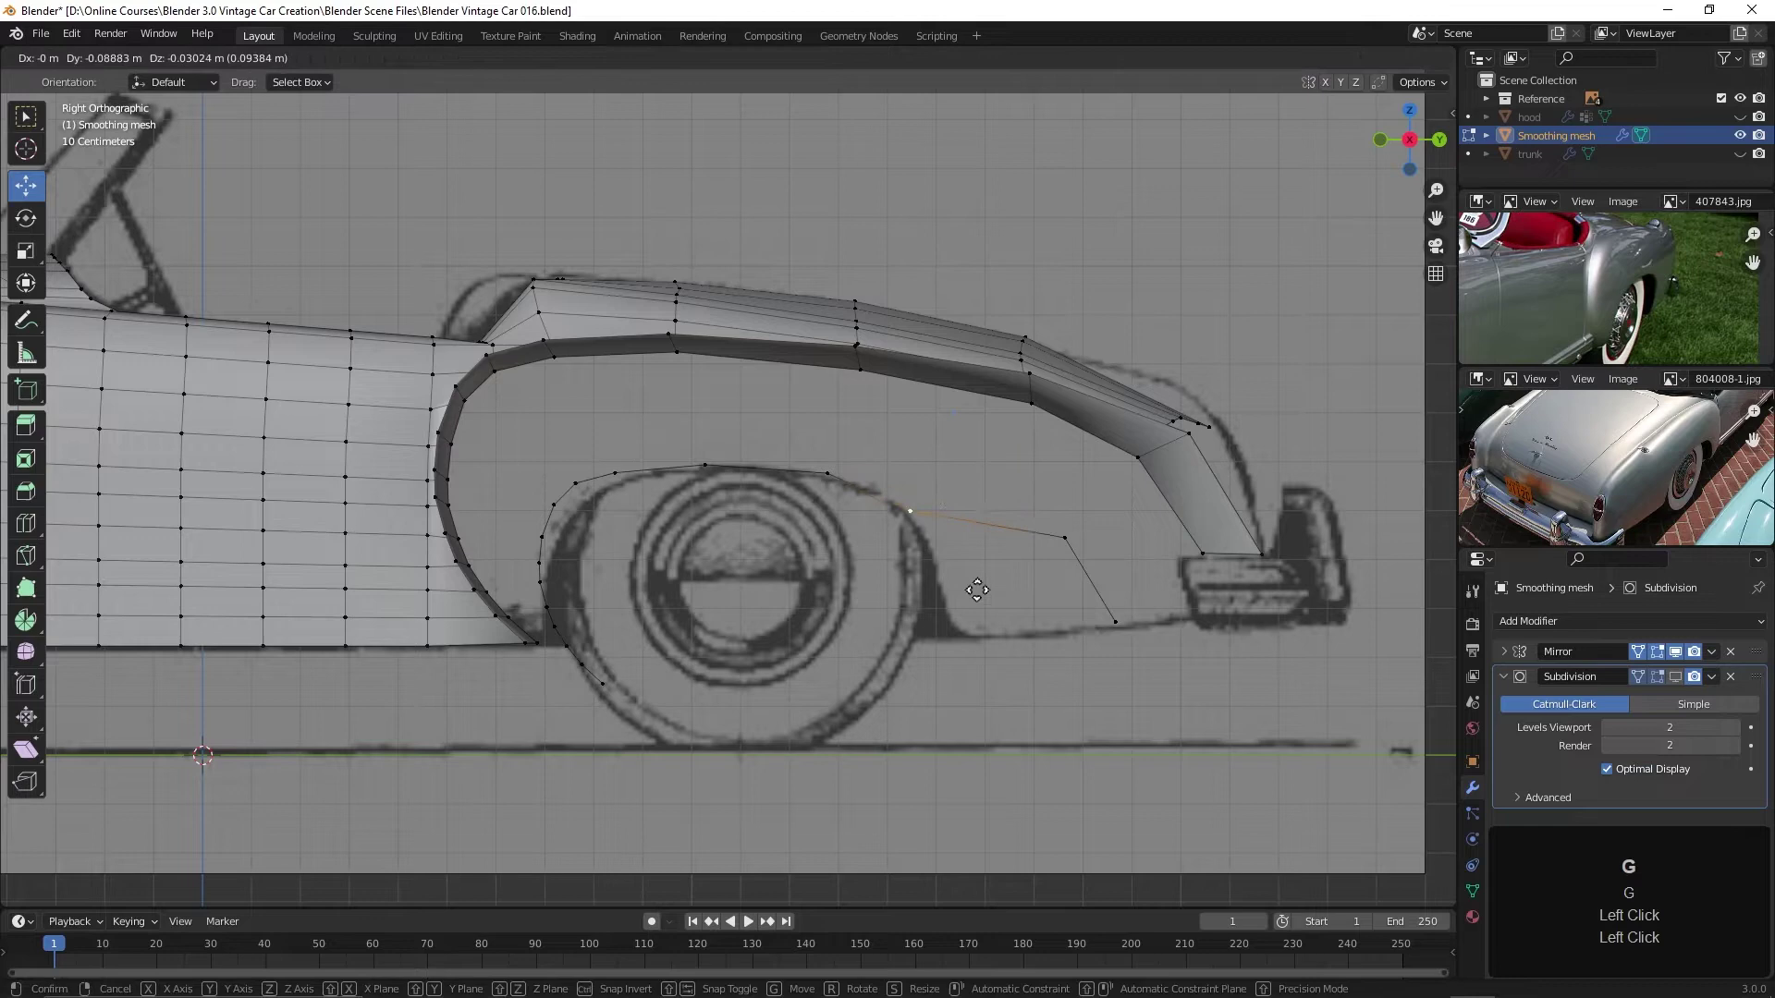
click(971, 588)
drag(1069, 554, 940, 575)
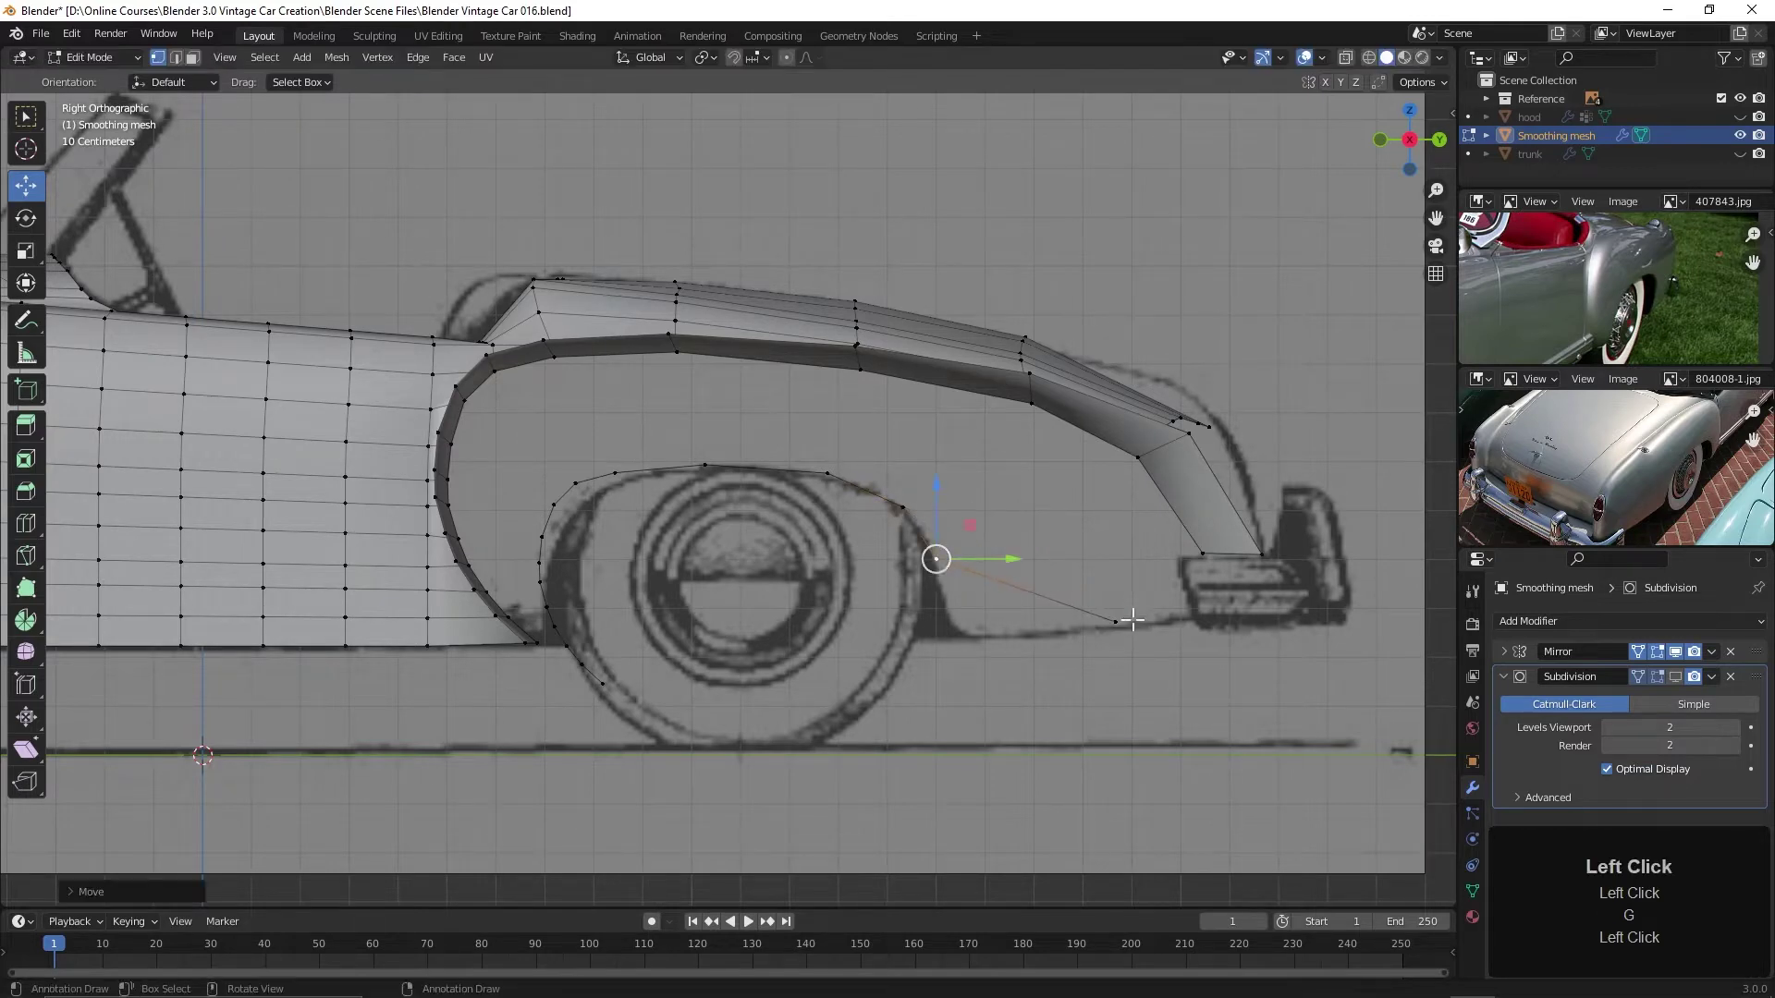
Adjust the loop's front vertices onto the drawn wheel-arch outline
click(956, 635)
scroll(959, 634, up, 2)
shift+middle_drag(661, 593, 917, 566)
click(831, 446)
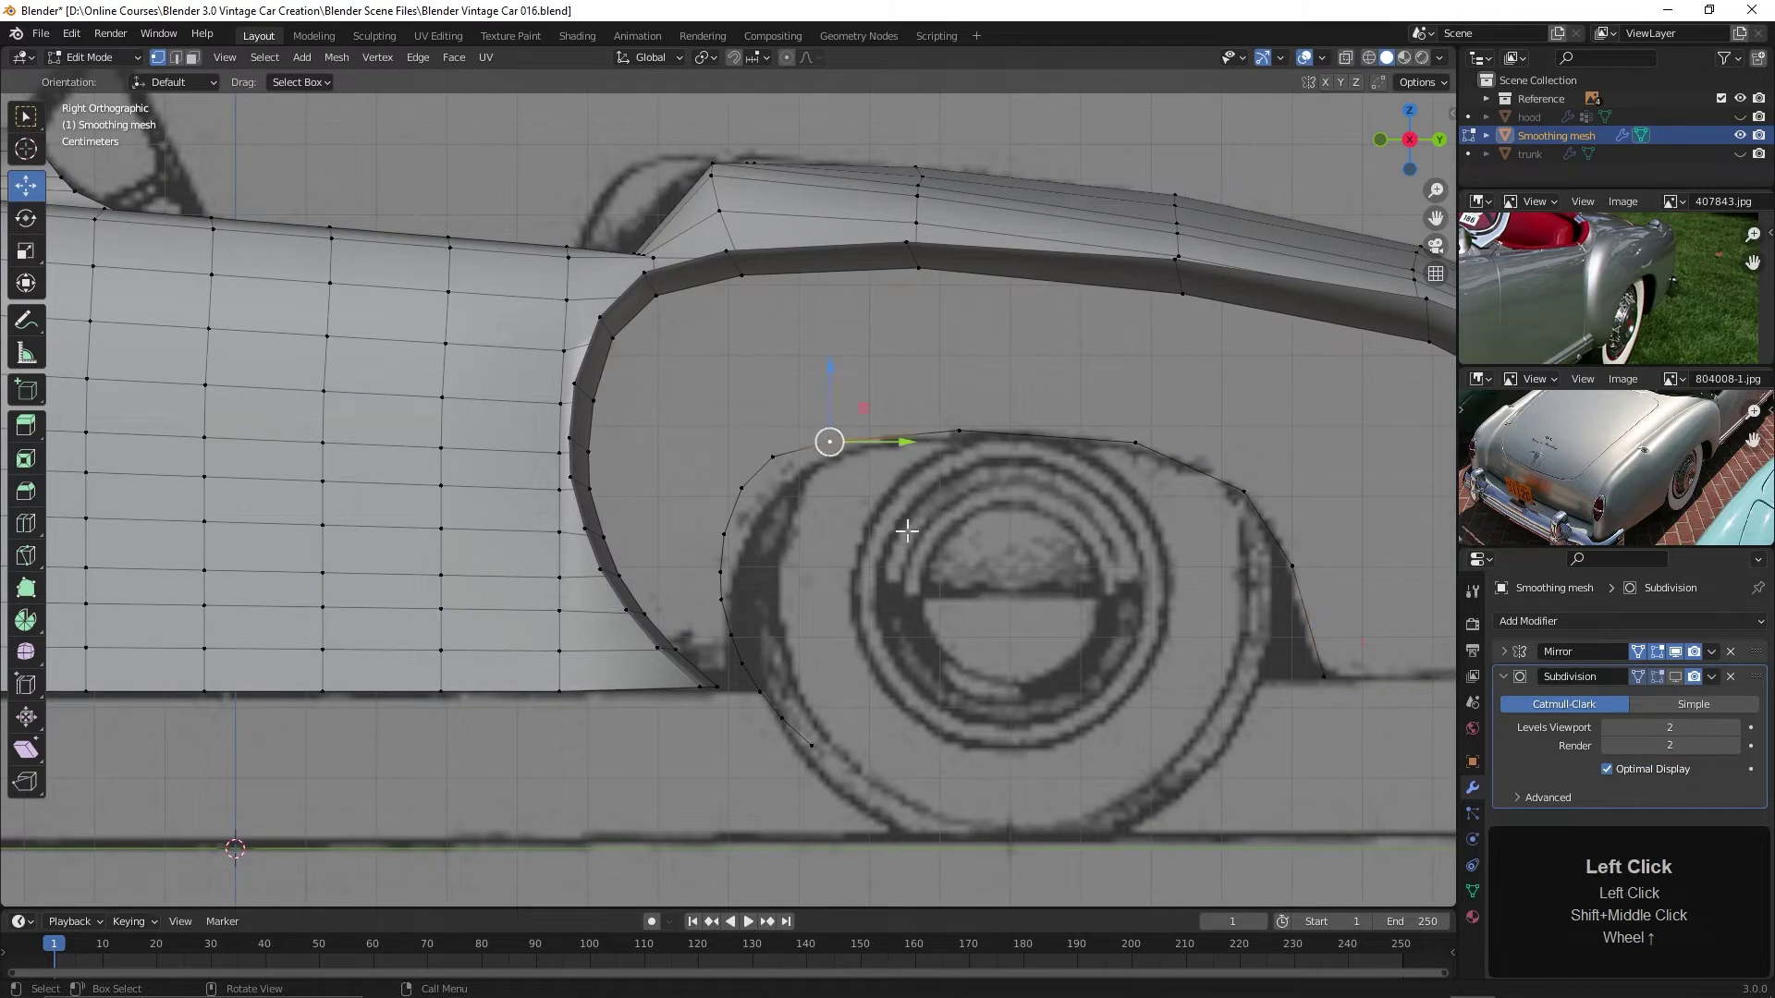
drag(910, 531, 952, 534)
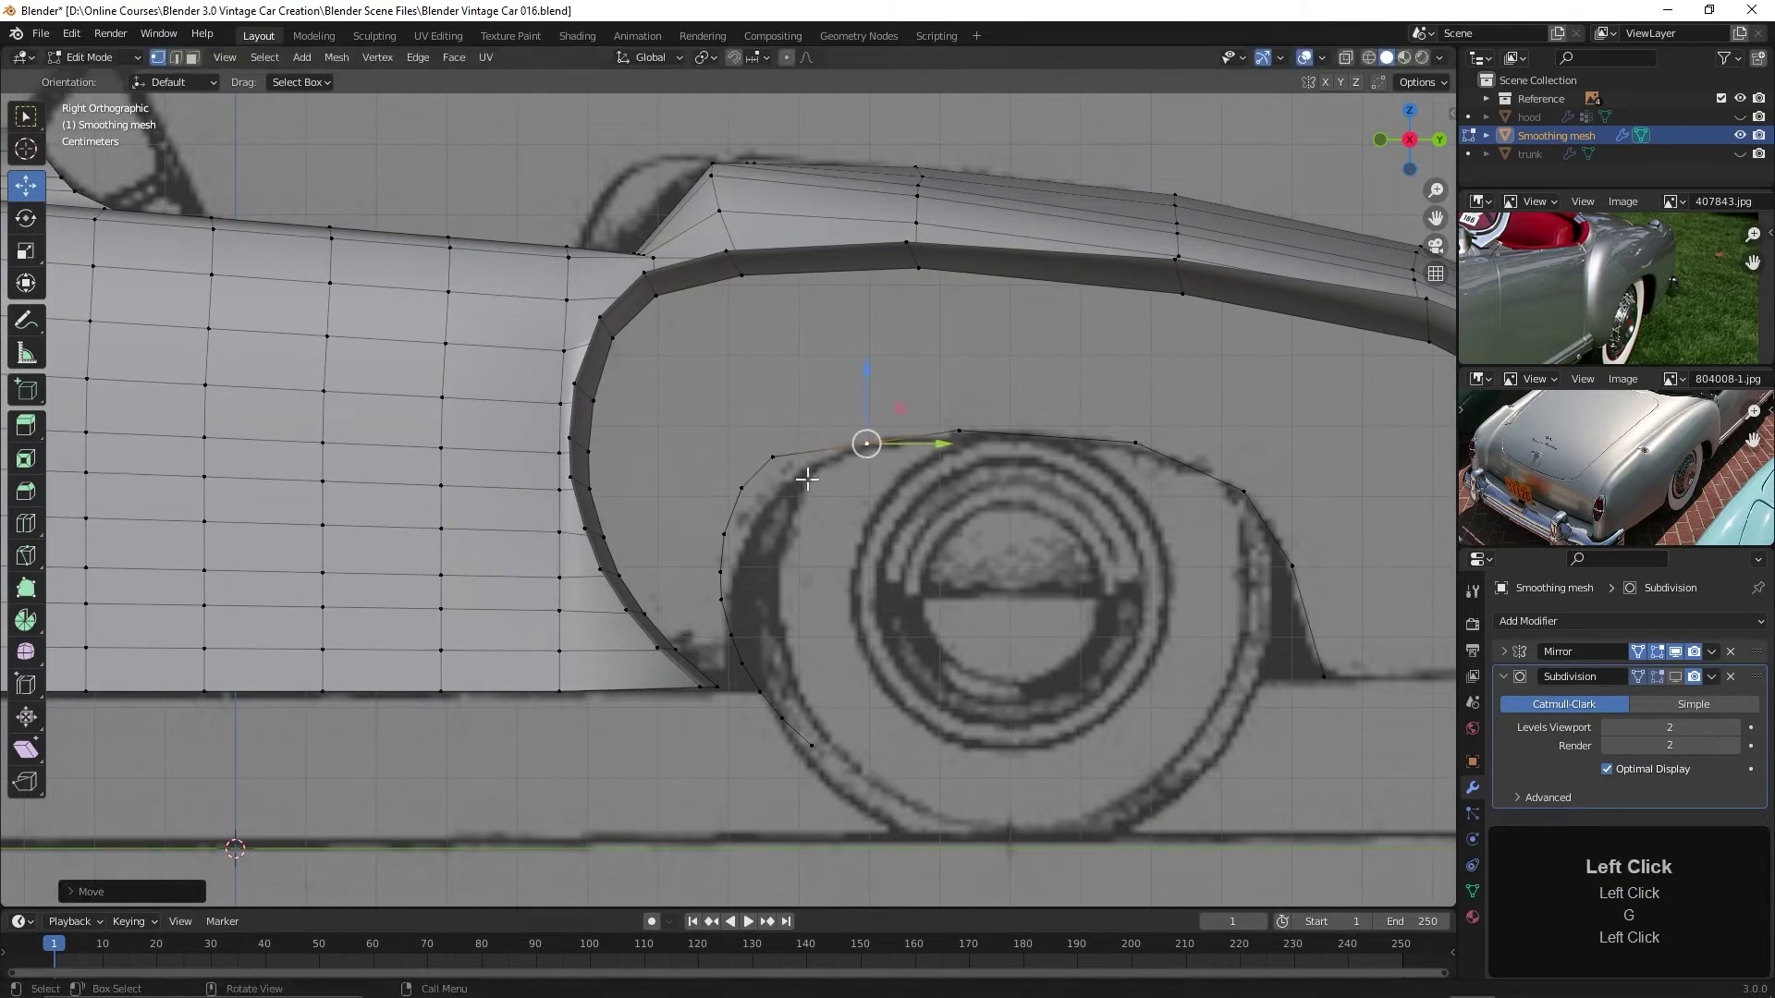
key(g)
click(806, 467)
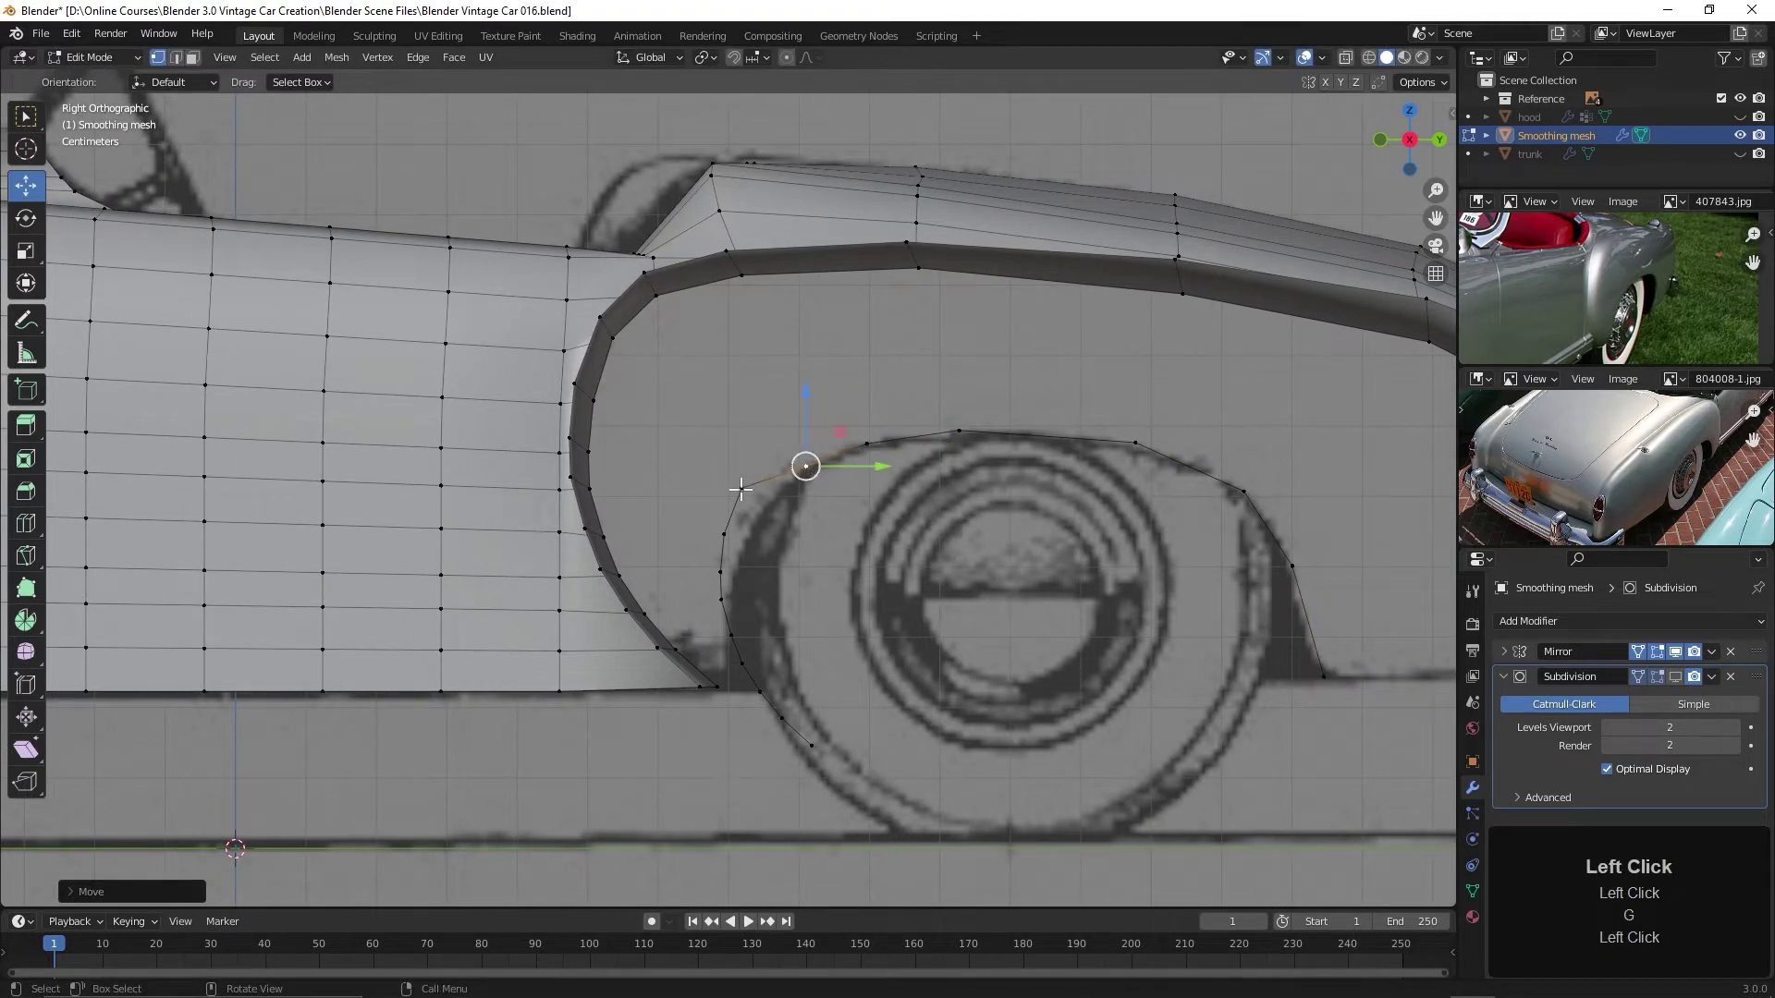
key(g)
click(695, 544)
key(g)
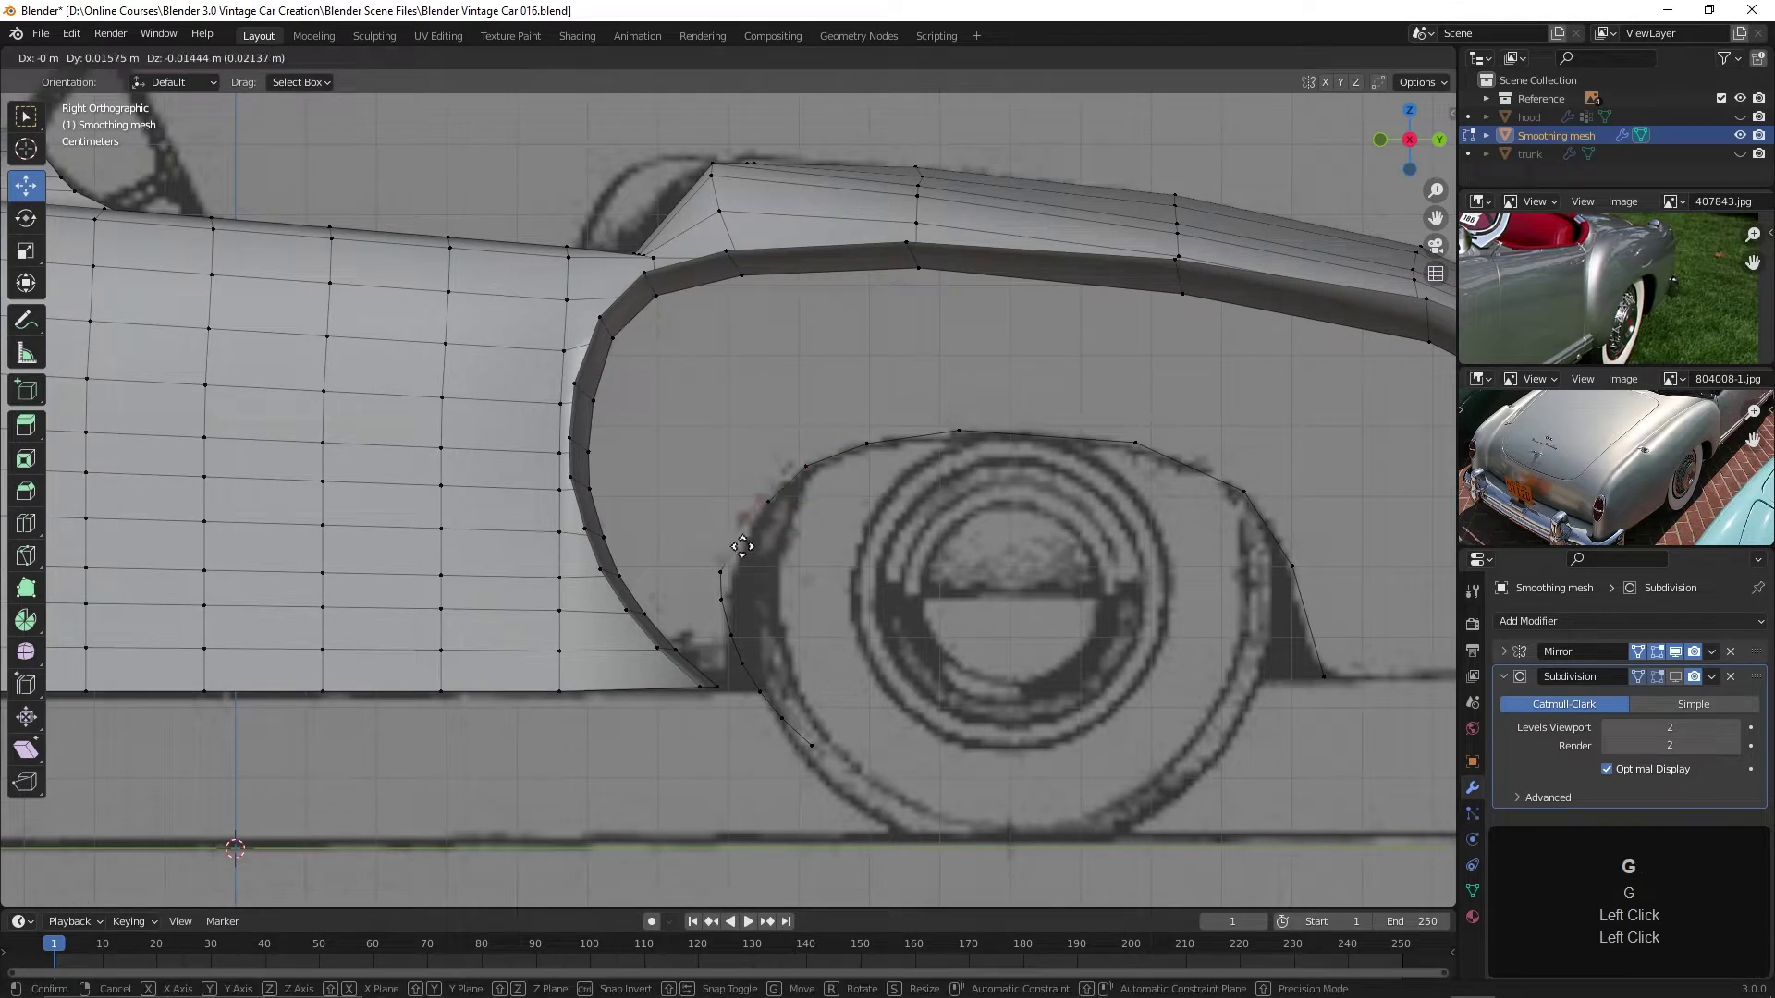
click(740, 546)
key(g)
click(731, 581)
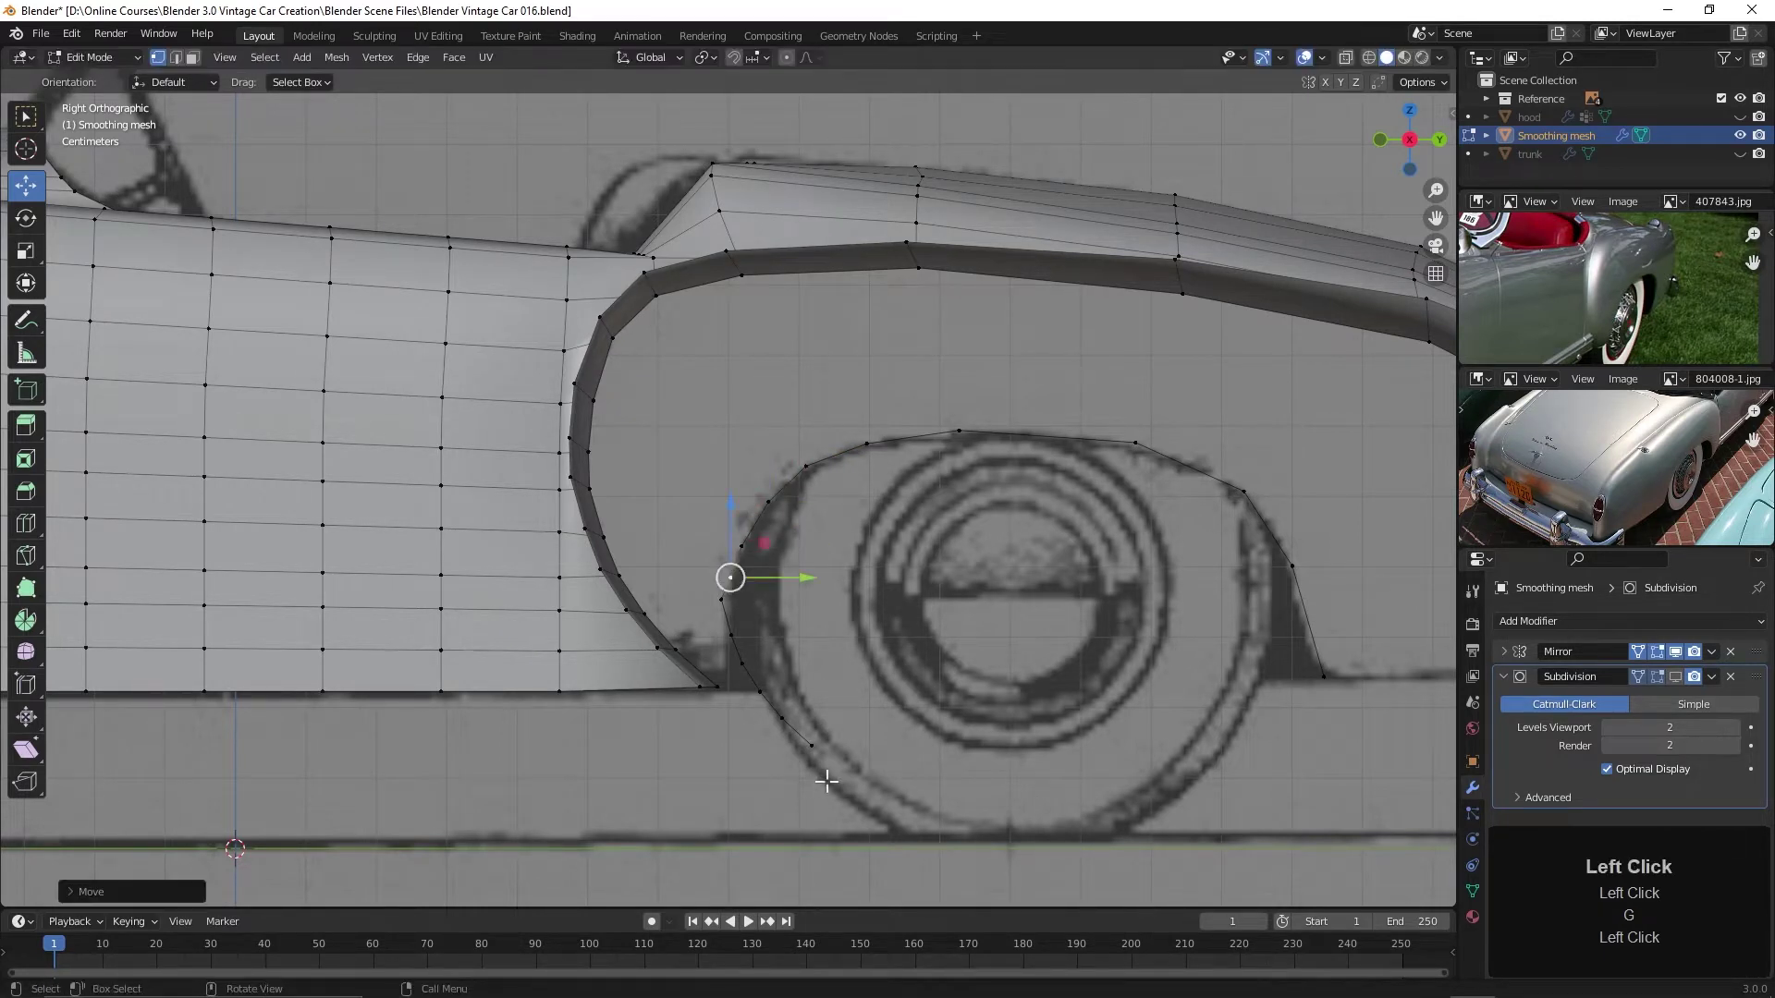
Move the upper wheel-arch edge vertices onto the reference arch outline
click(896, 446)
key(g)
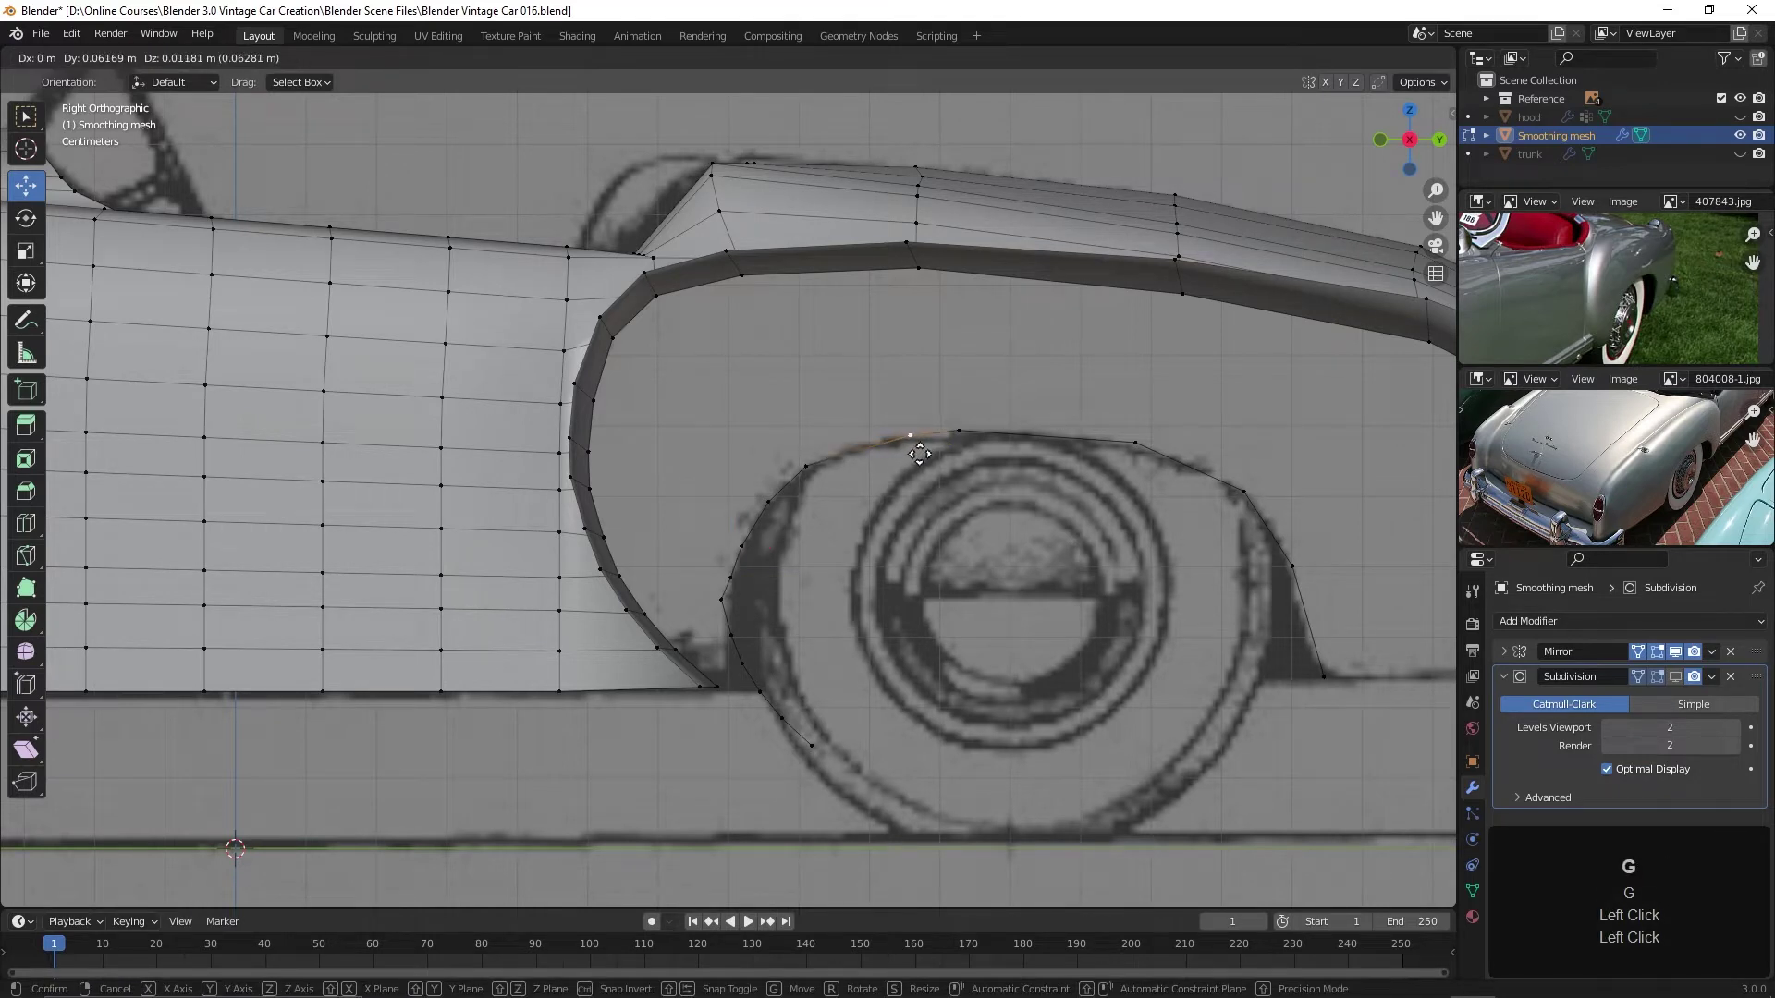
click(920, 454)
click(959, 430)
key(g)
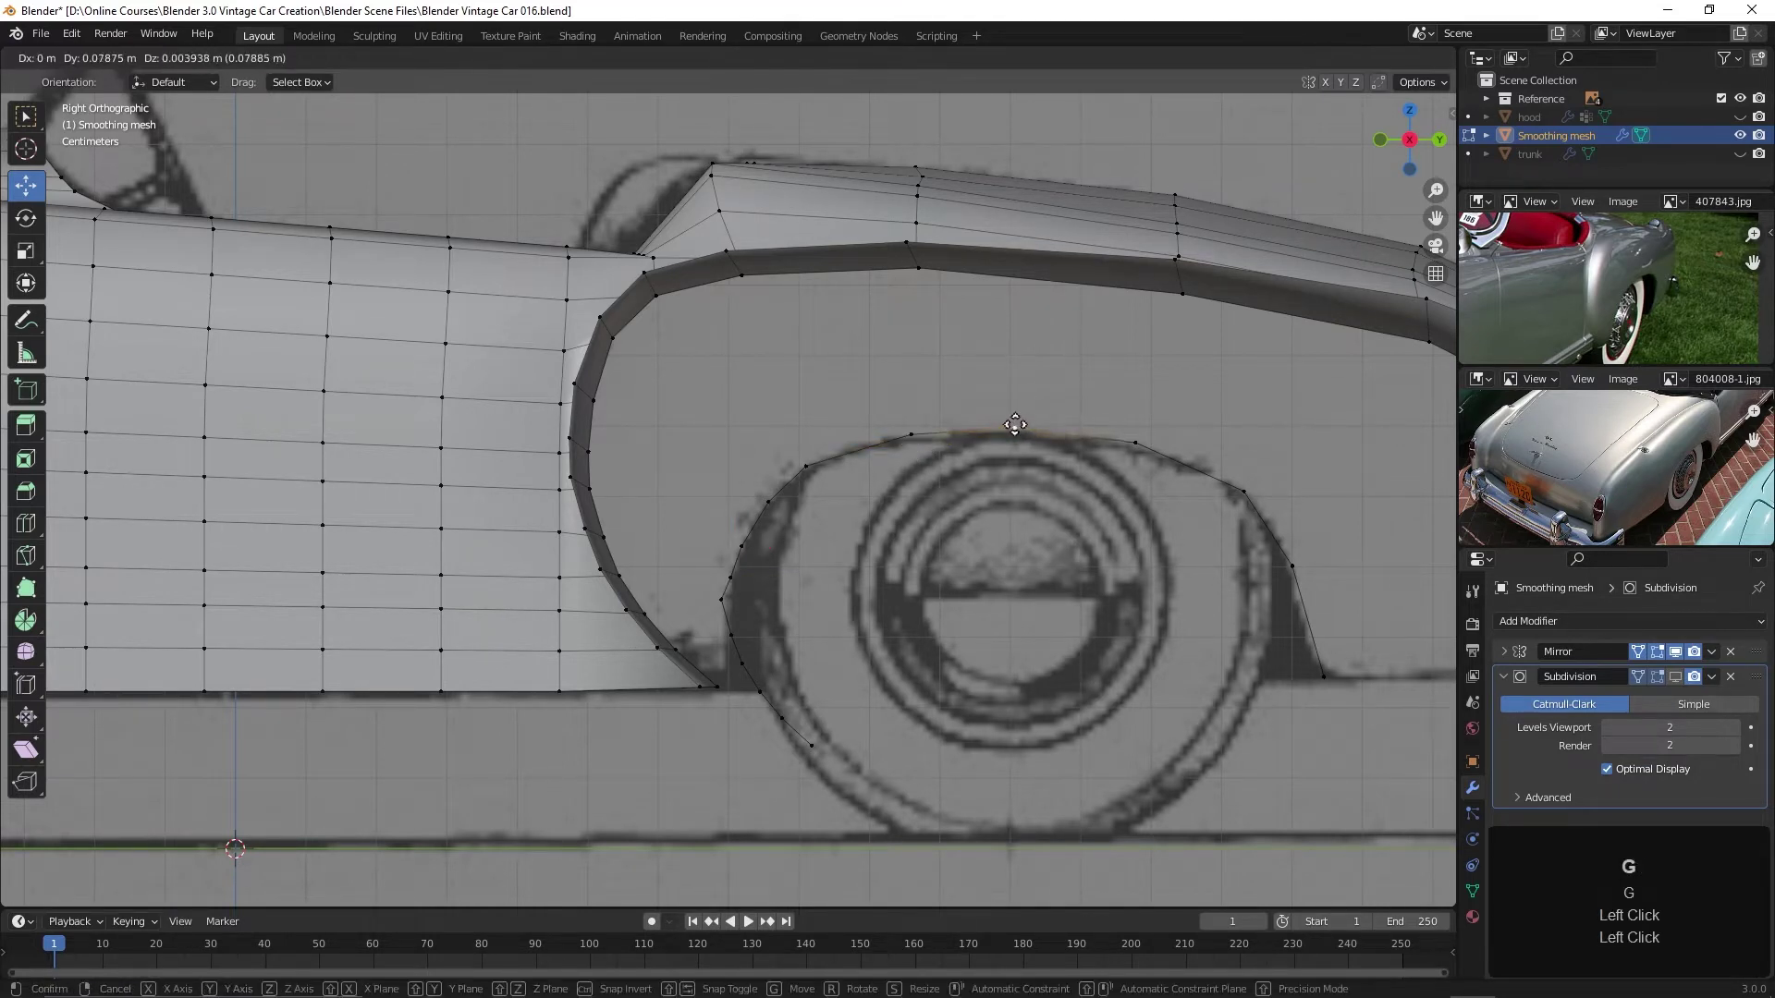
click(1015, 424)
click(925, 427)
key(g)
click(968, 432)
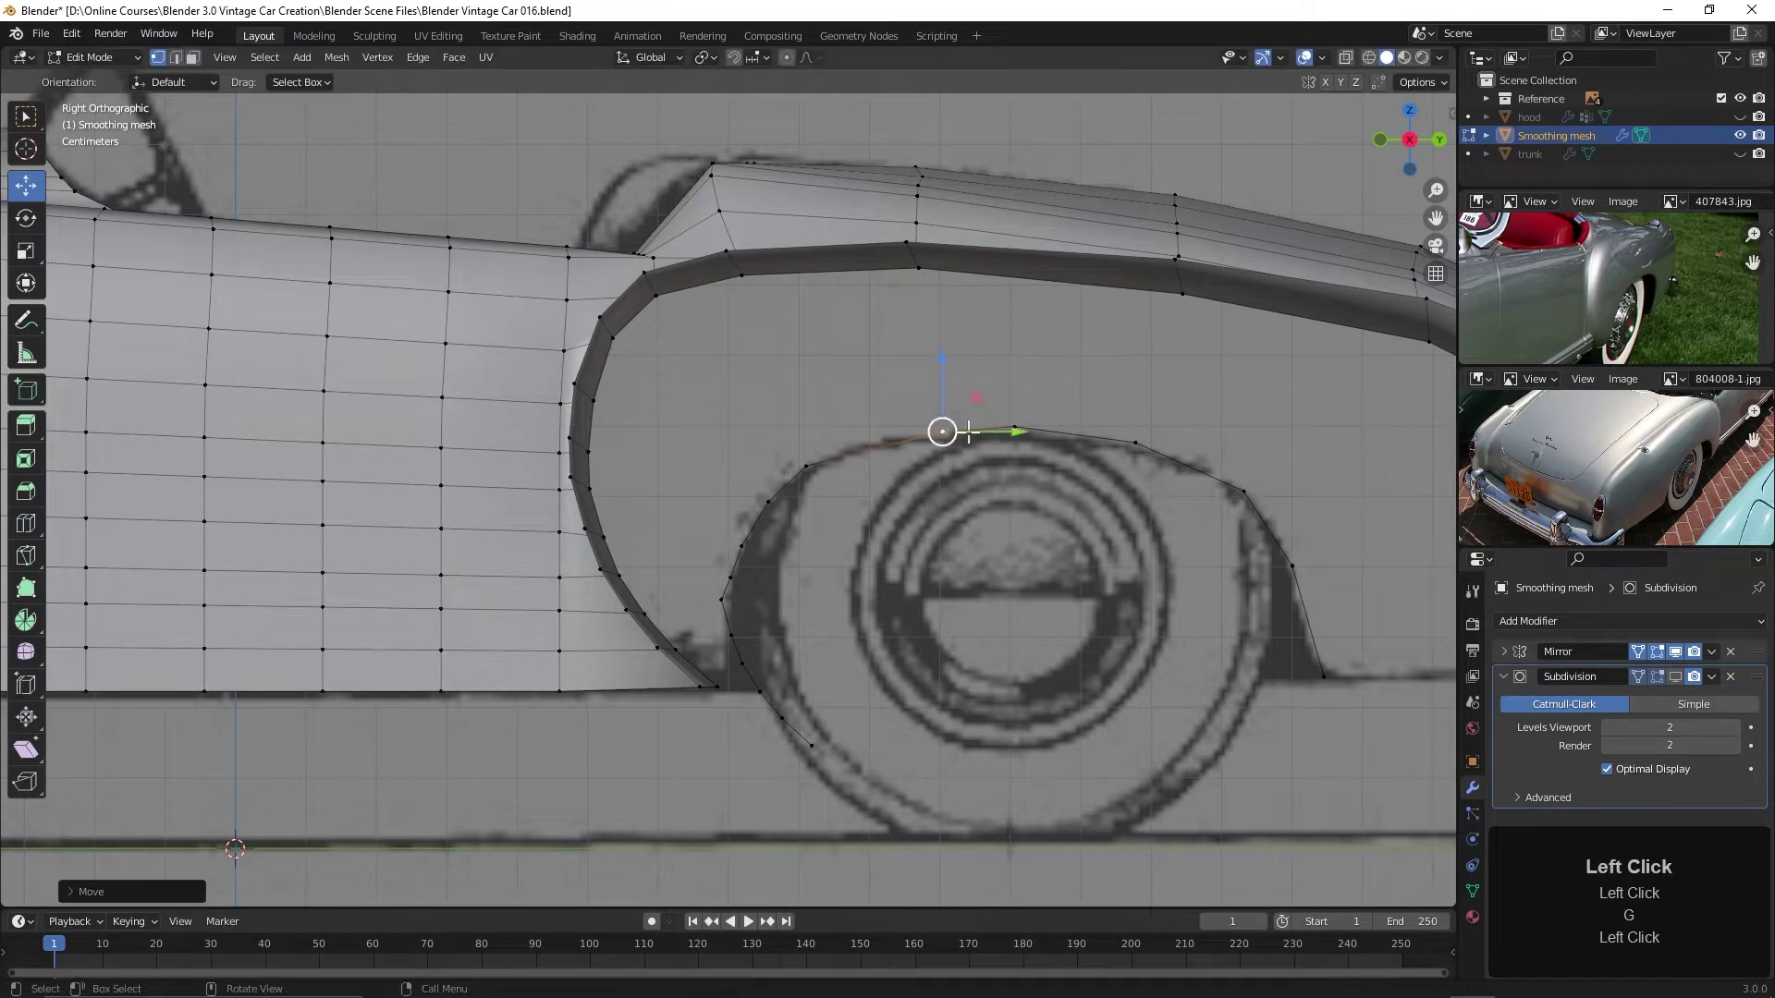
click(1016, 430)
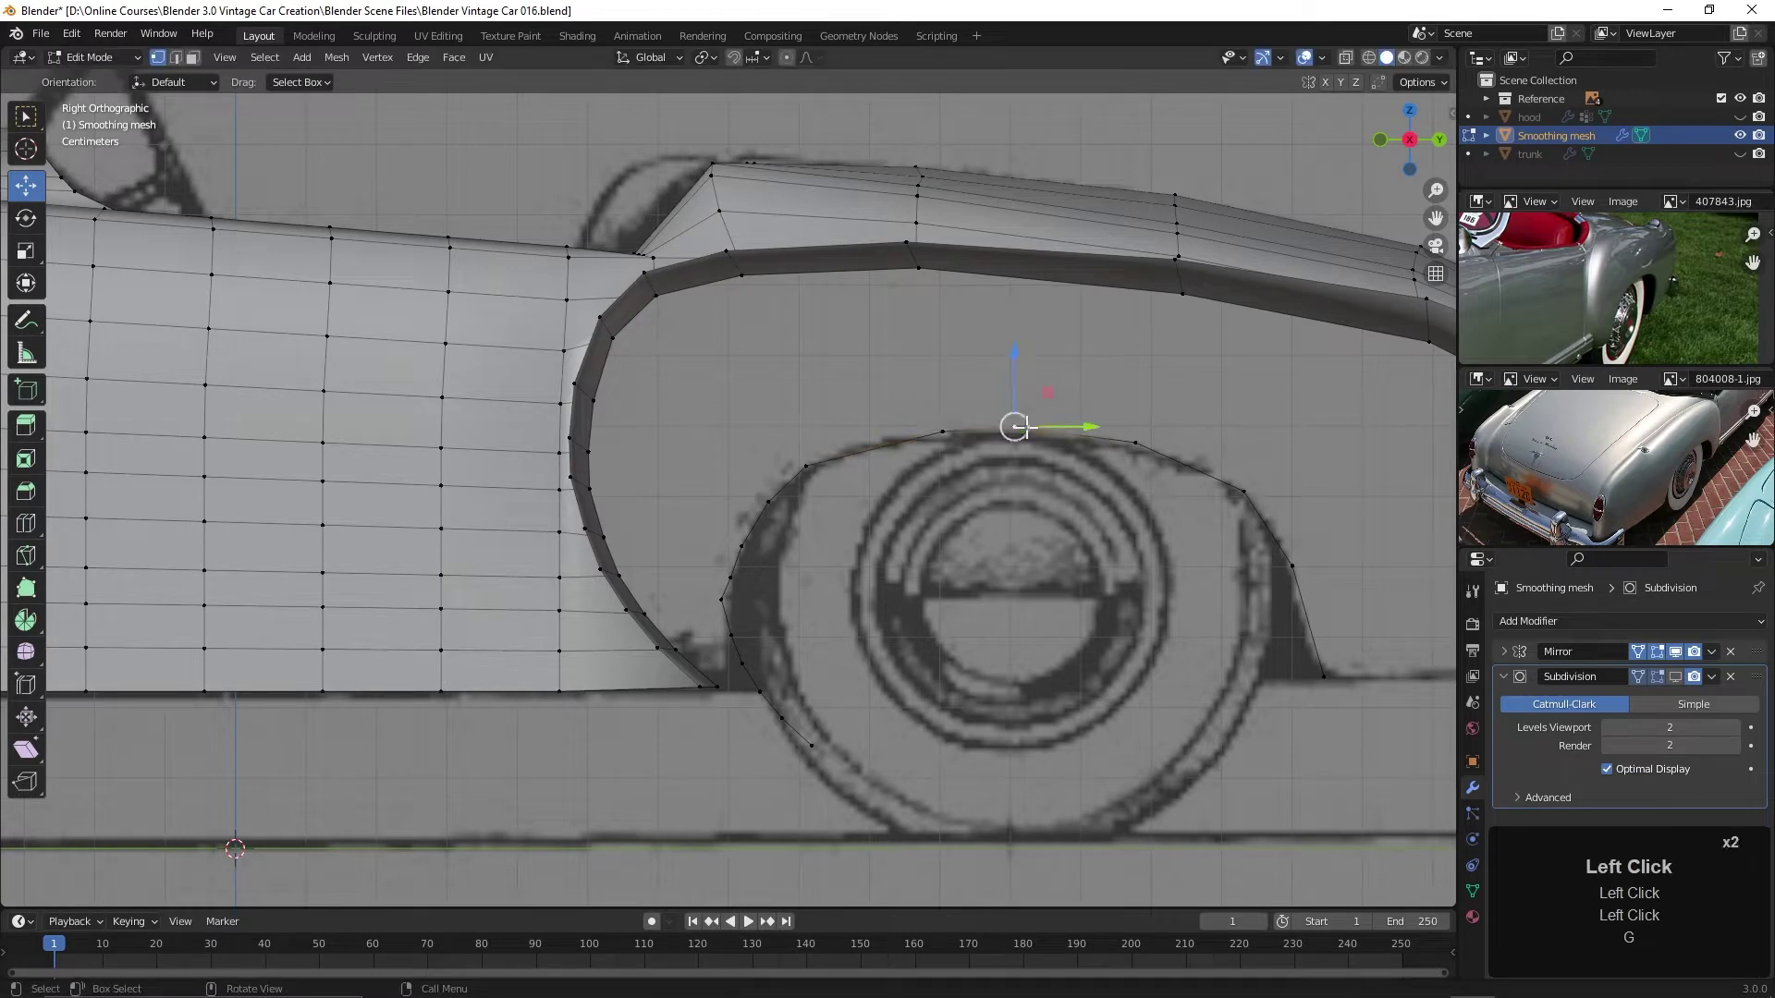
click(878, 437)
key(w)
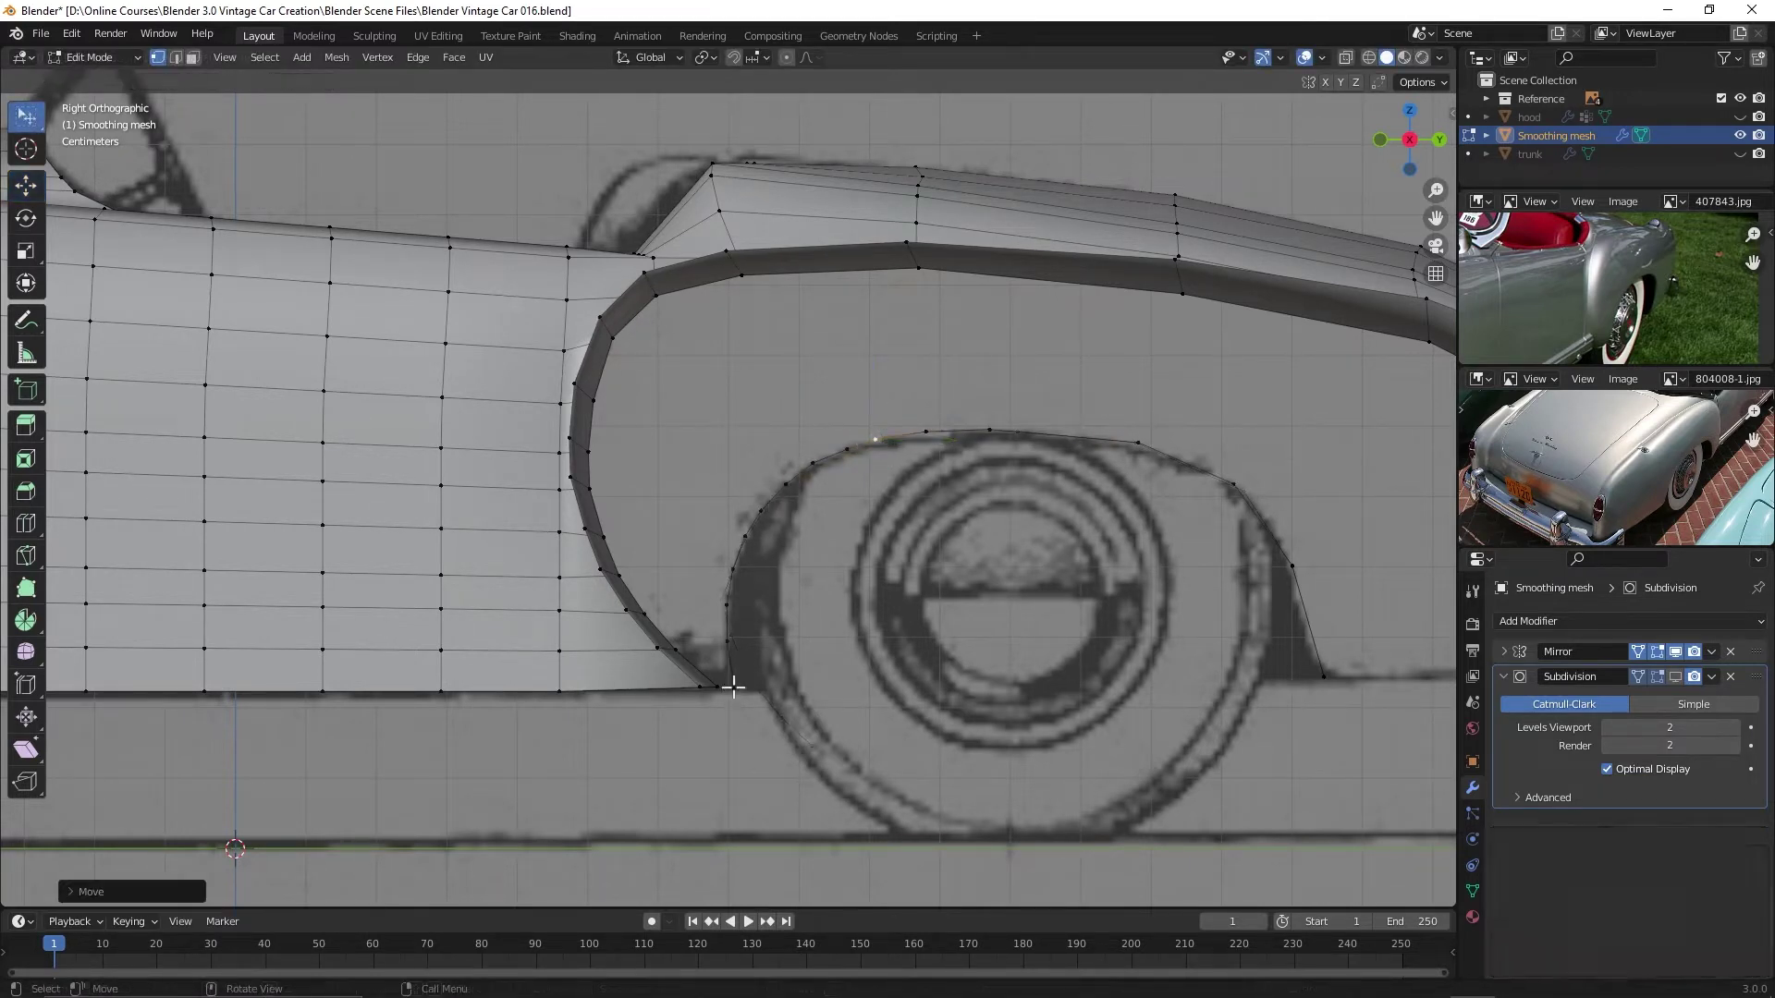
click(733, 686)
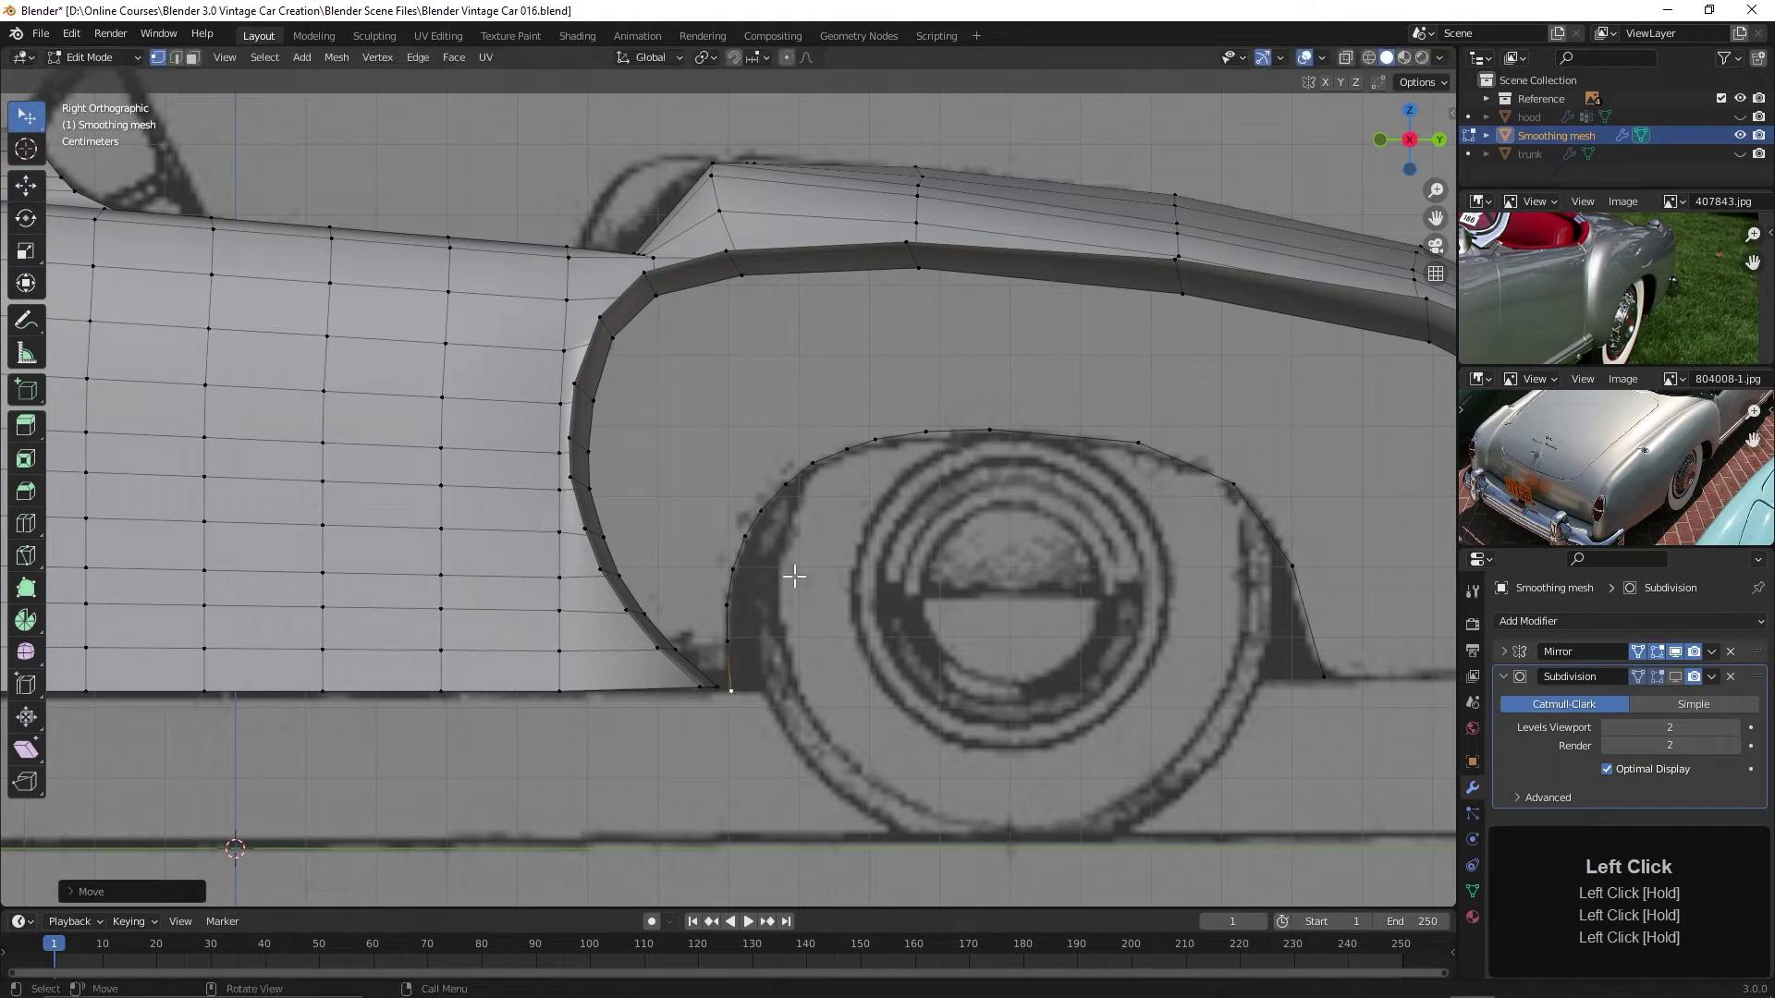
click(841, 449)
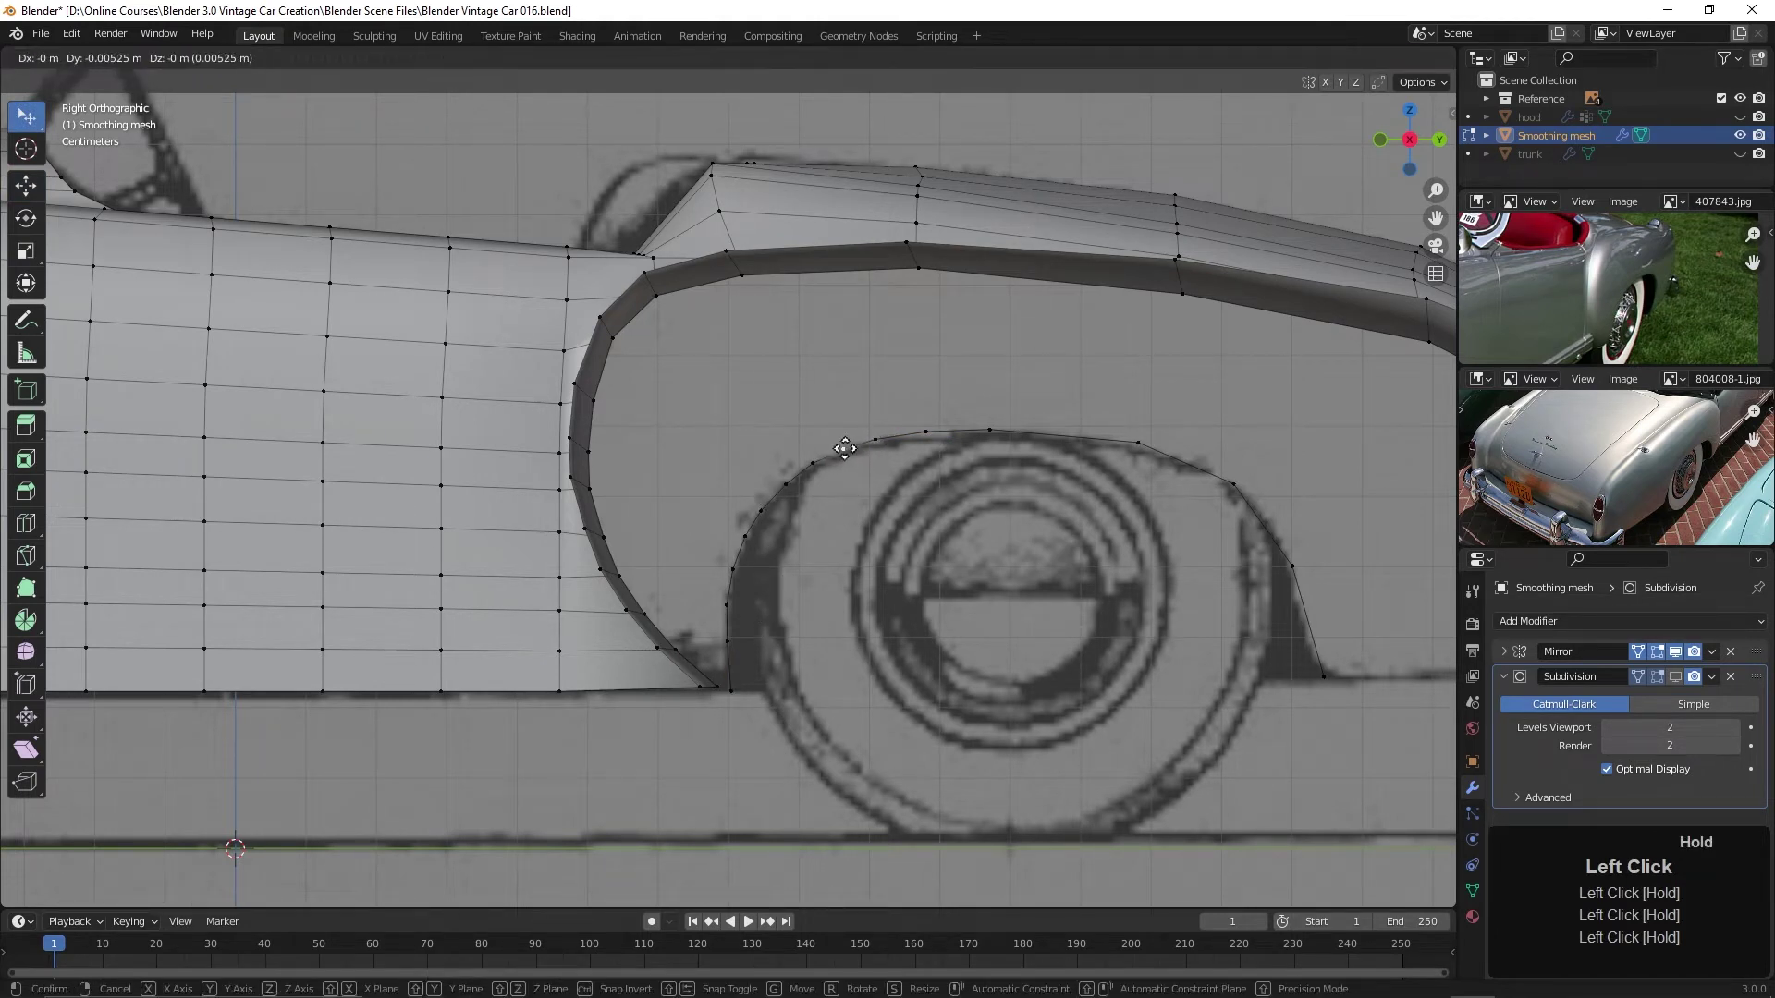
Select the rear wheel-arch edge loop with the Move tool and frame it in top view
click(26, 185)
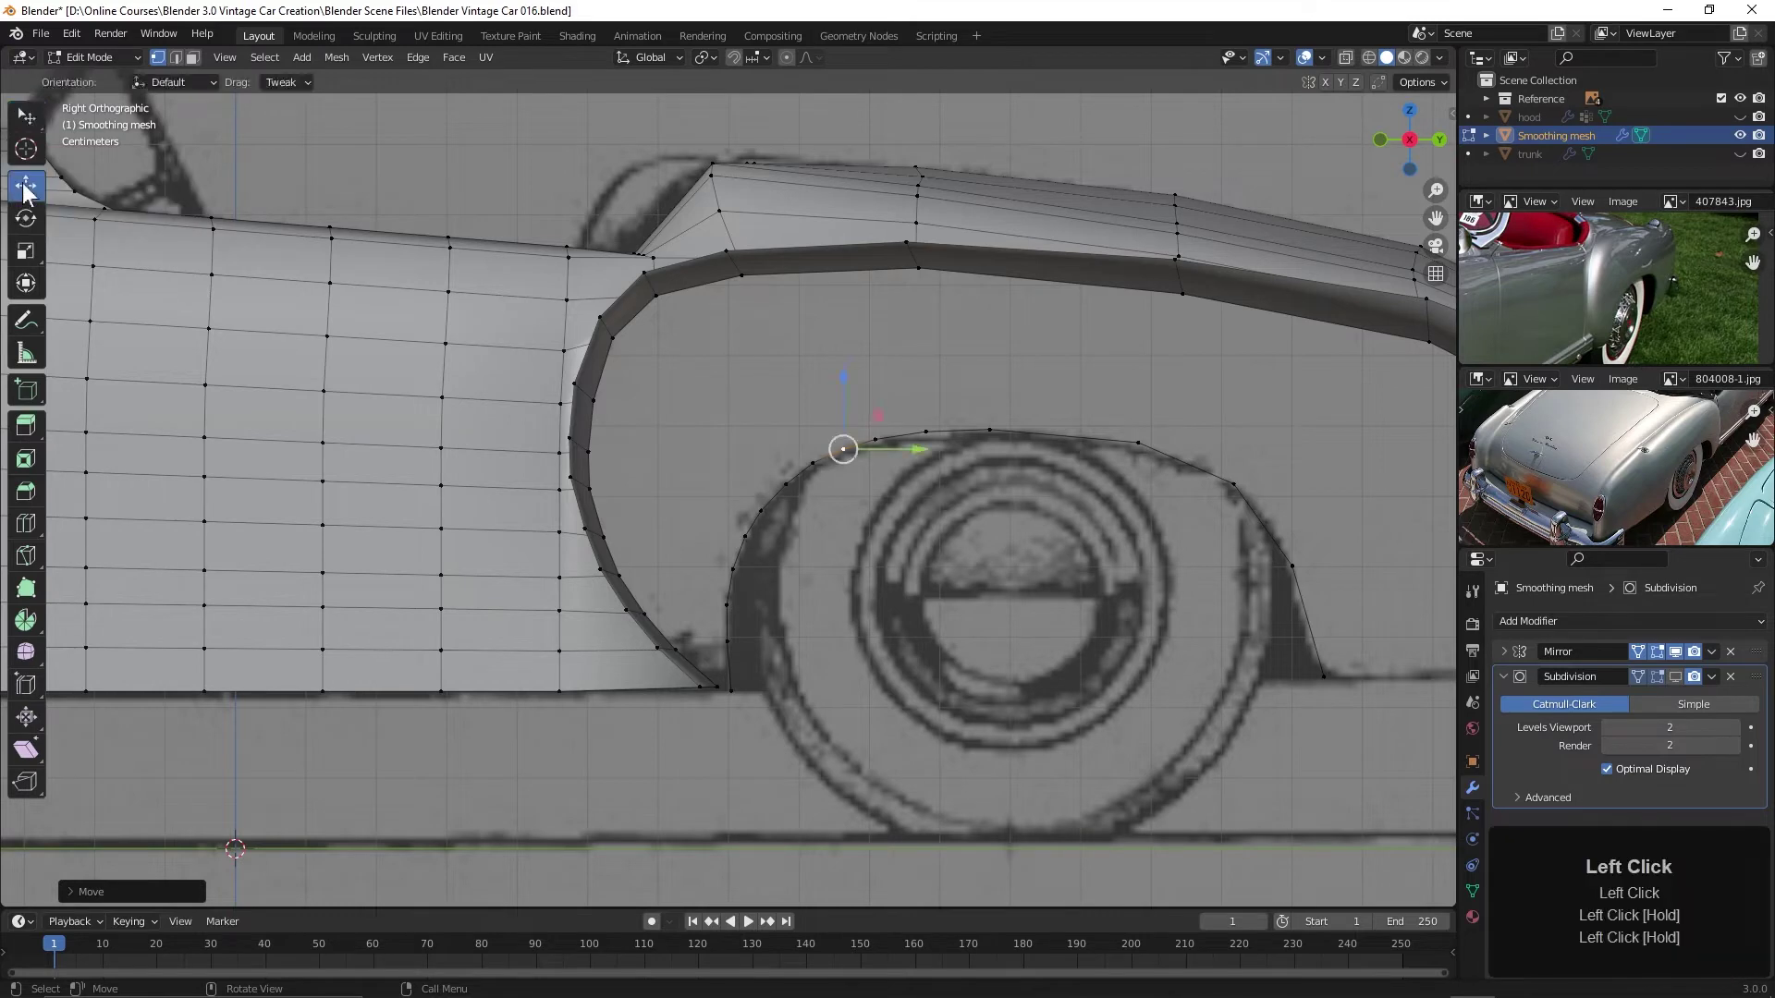
alt+click(1041, 433)
scroll(912, 519, down, 5)
middle_drag(839, 519, 907, 495)
key(KP_7)
key(KP_7)
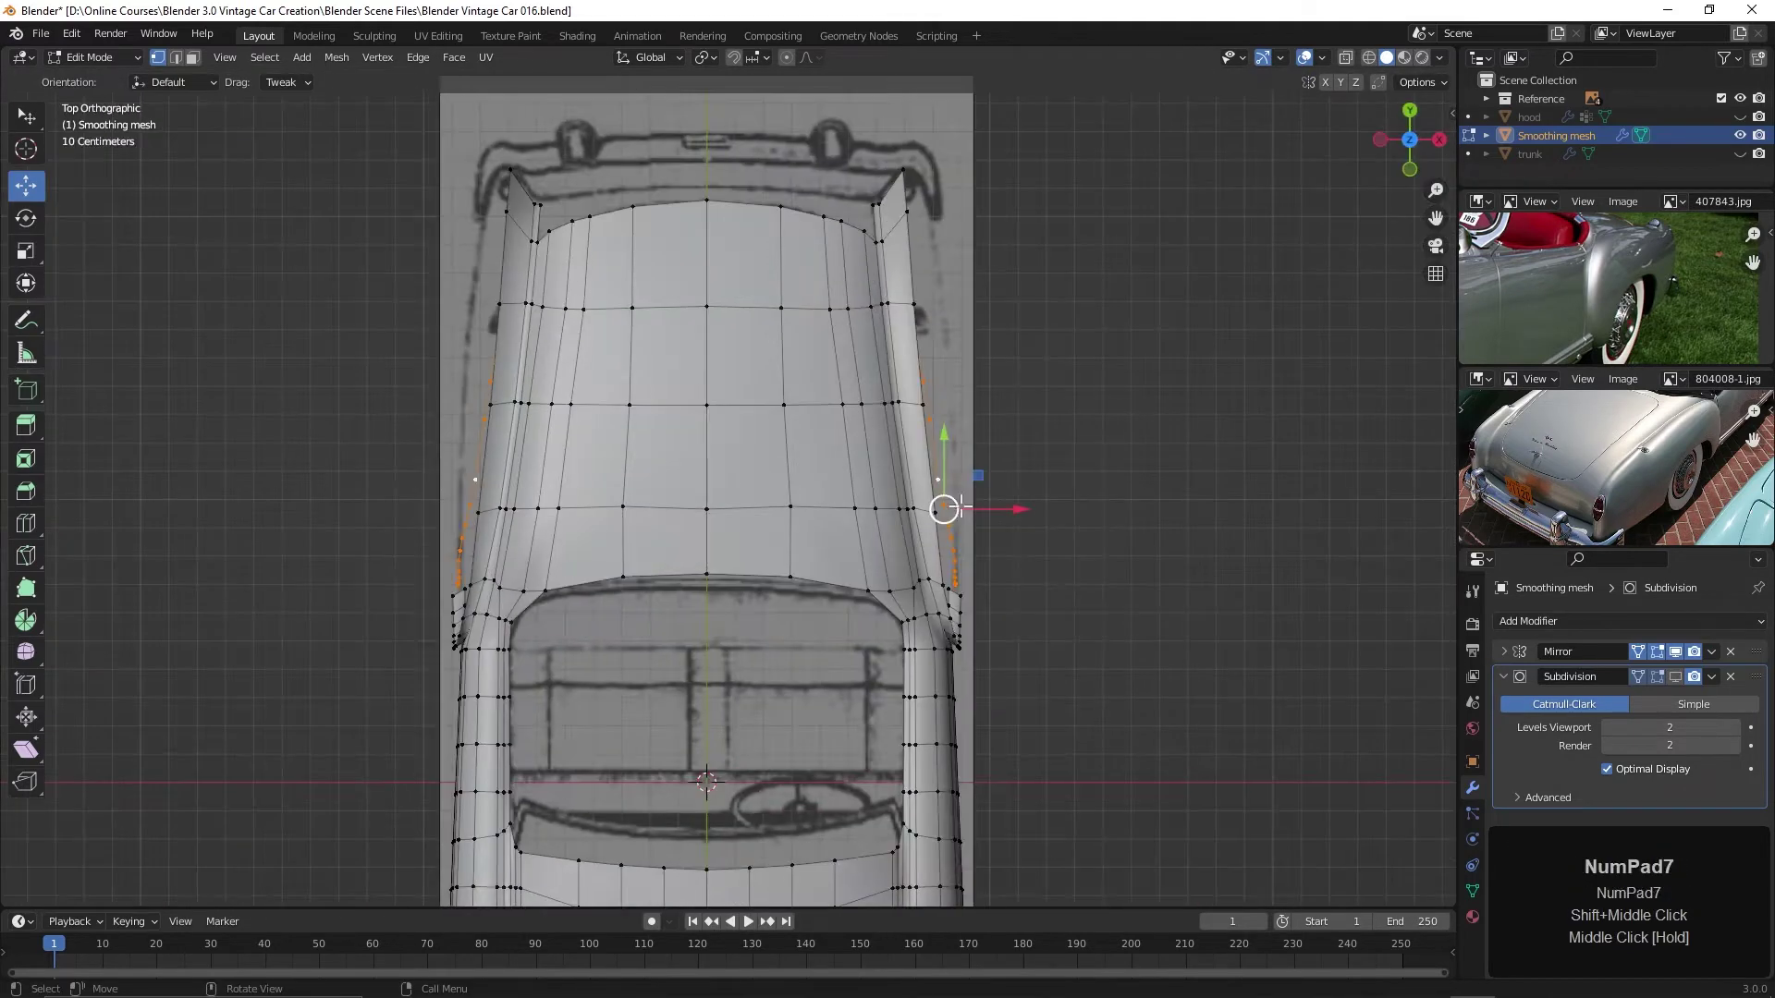
scroll(1155, 518, up, 3)
shift+middle_drag(1168, 515, 915, 510)
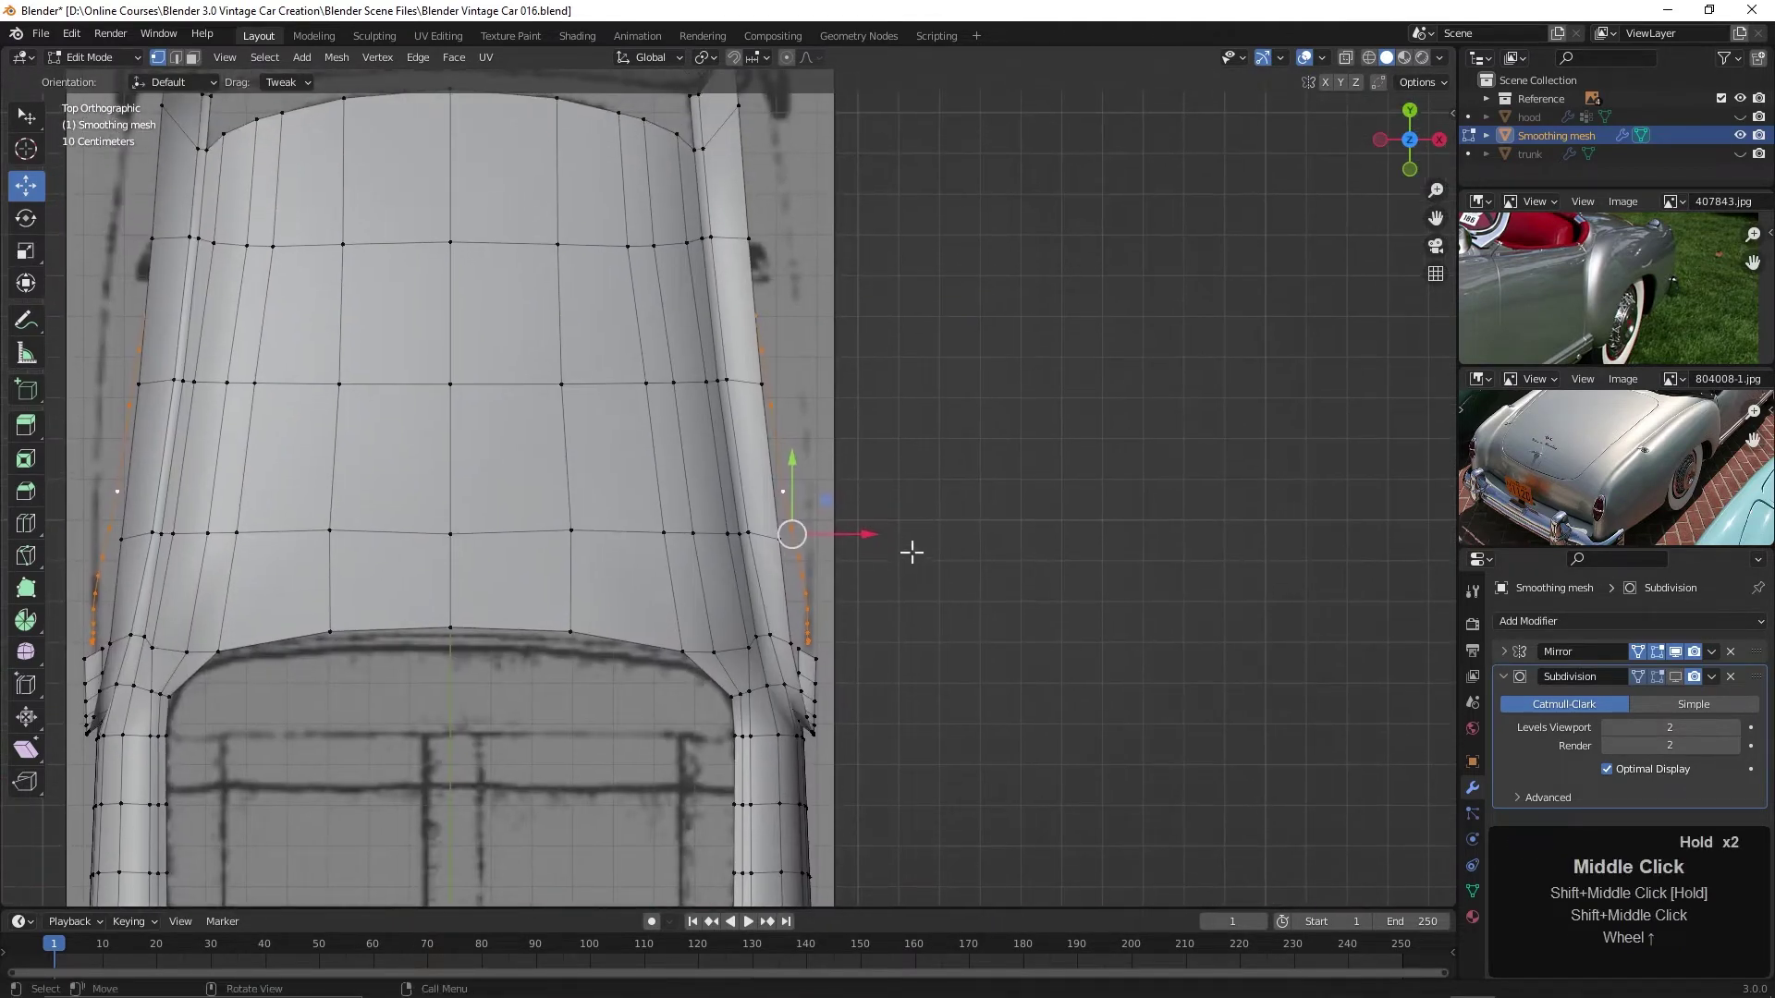
drag(863, 535, 950, 542)
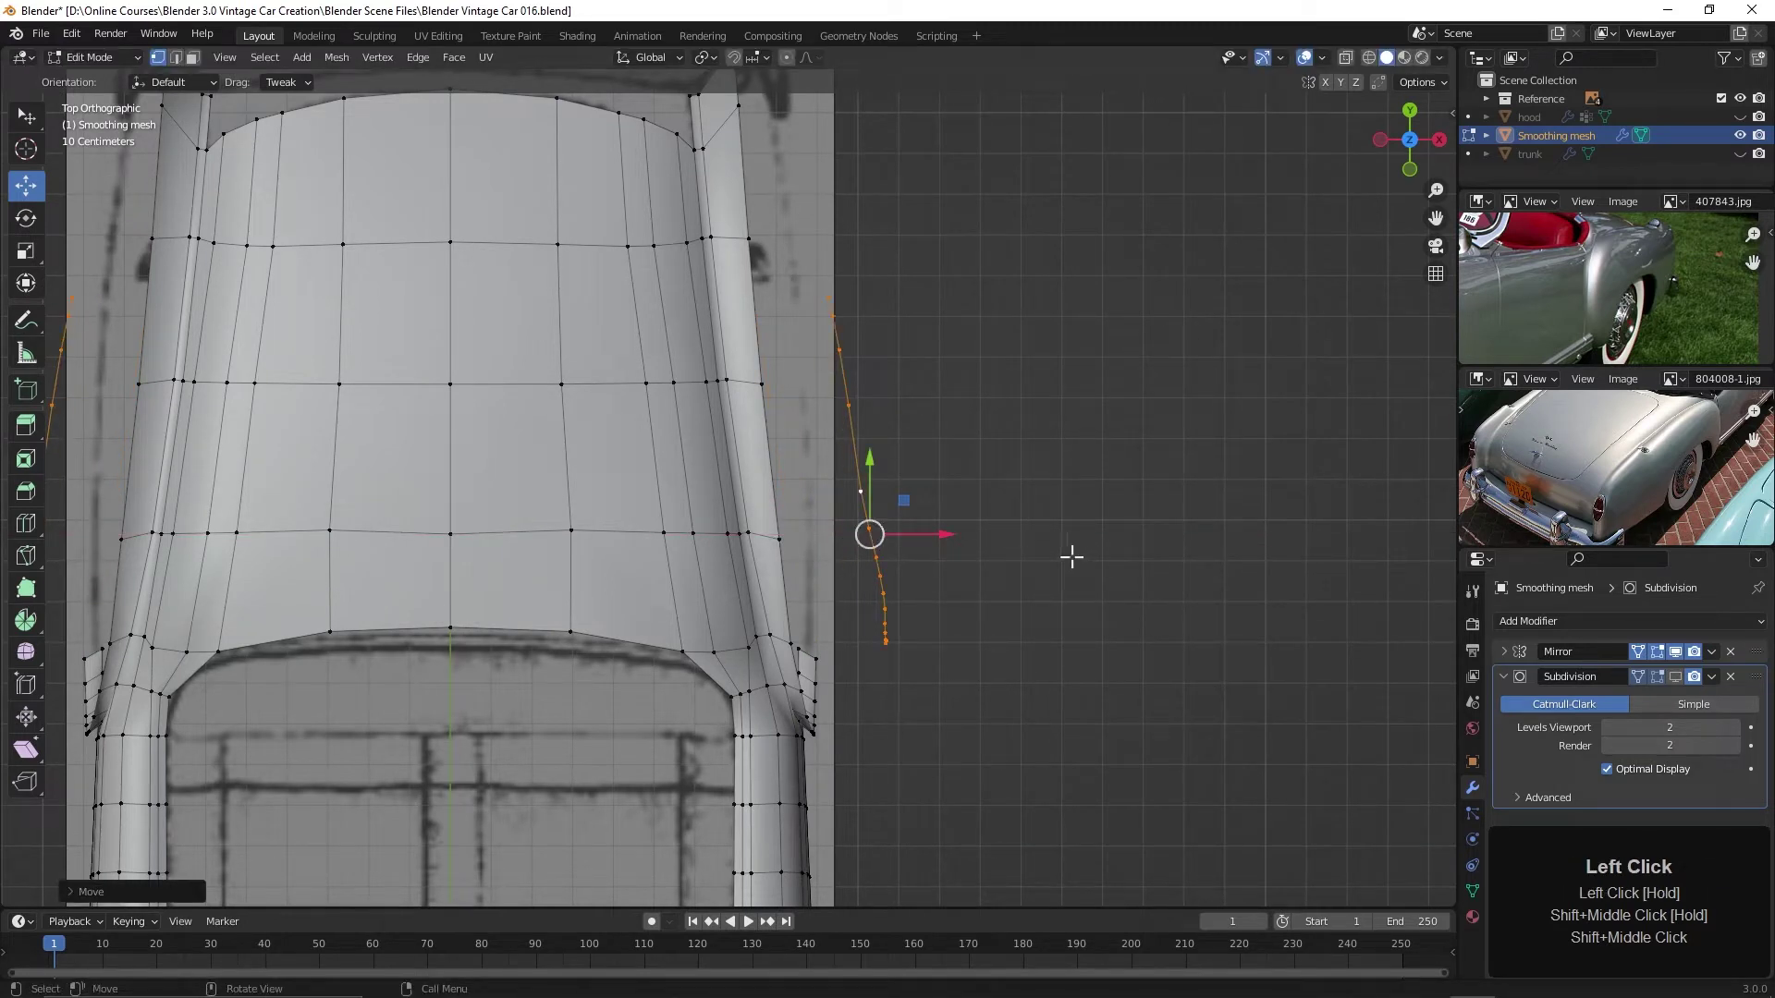
Flatten the arch loop to zero width along X
key(s)
key(x)
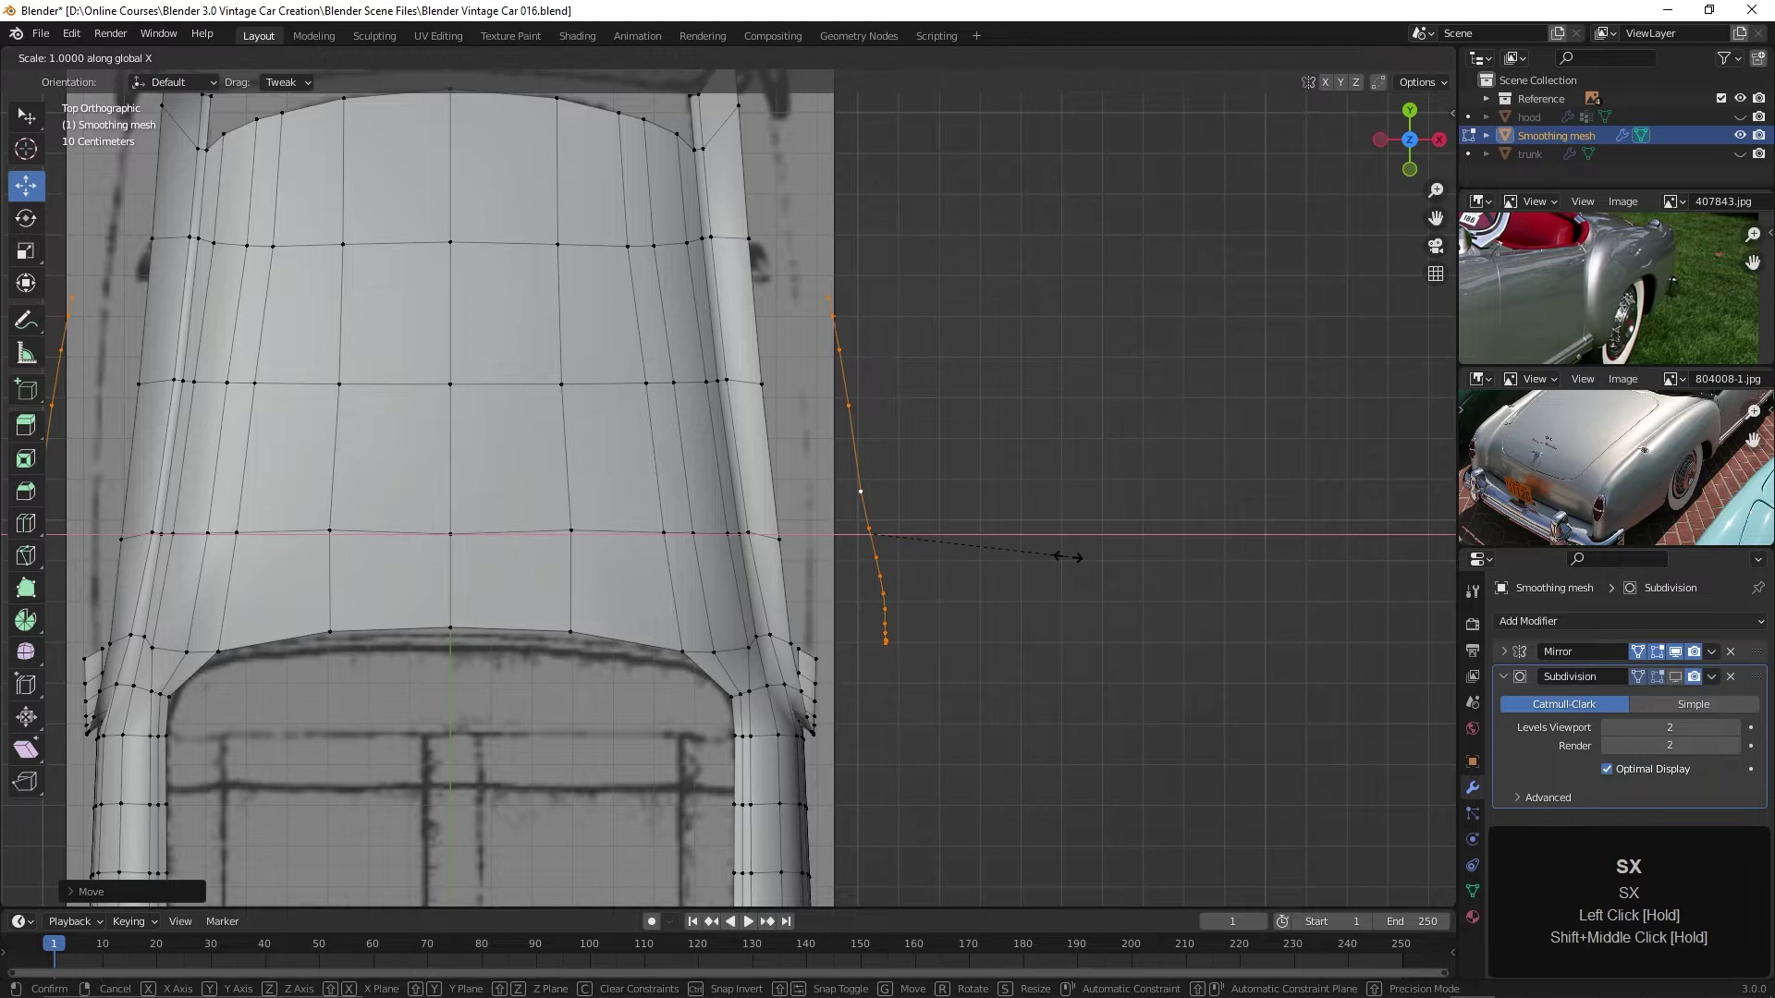
key(0)
click(1069, 556)
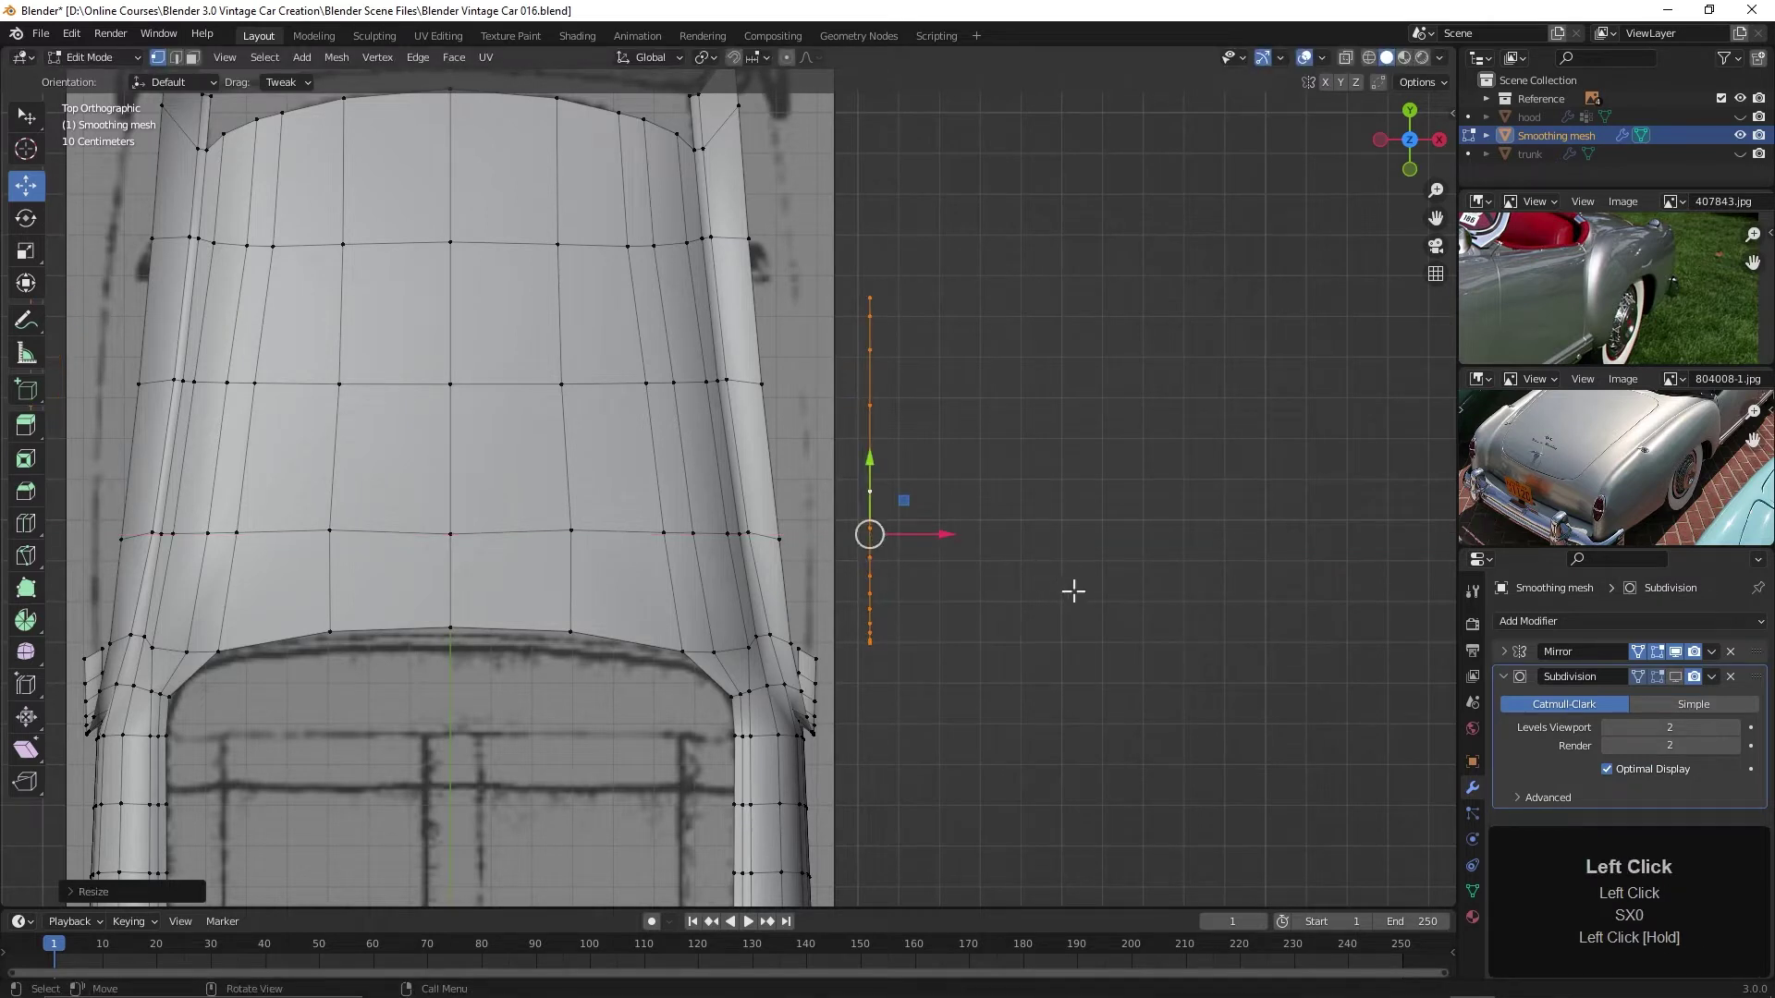
Shift the flattened loop about 0.018 m sideways and rotate it slightly to follow the fender side
drag(951, 534, 884, 545)
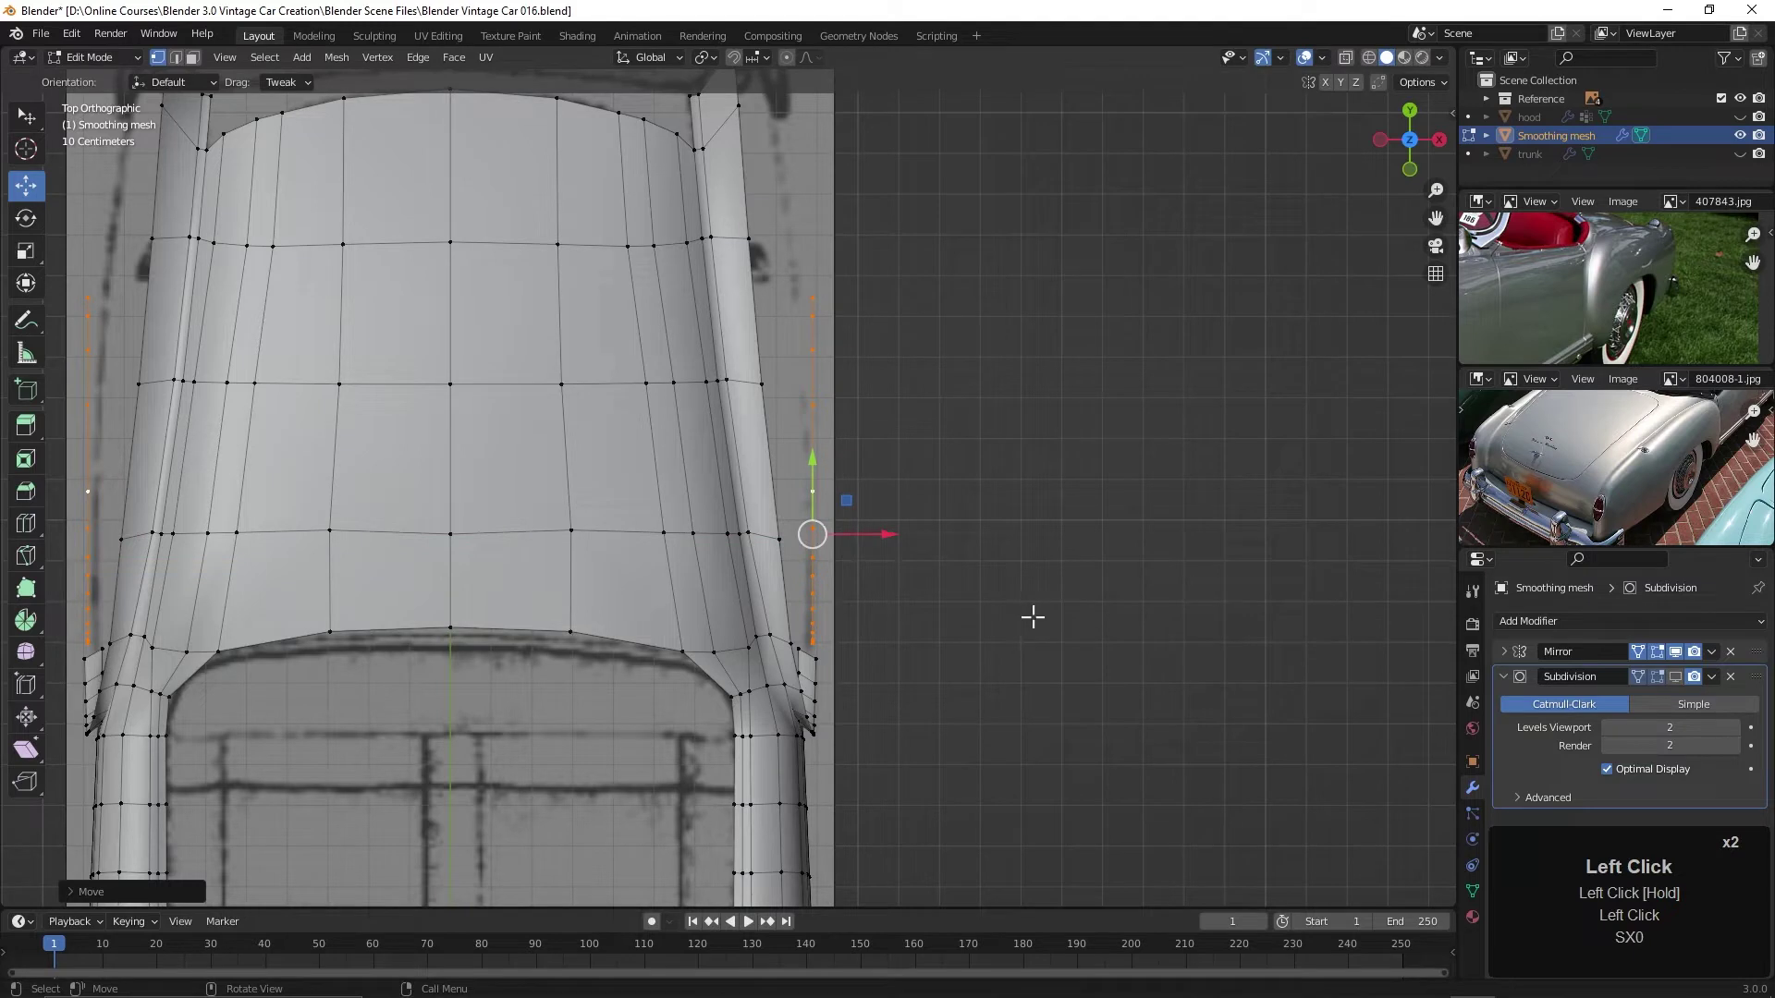
key(r)
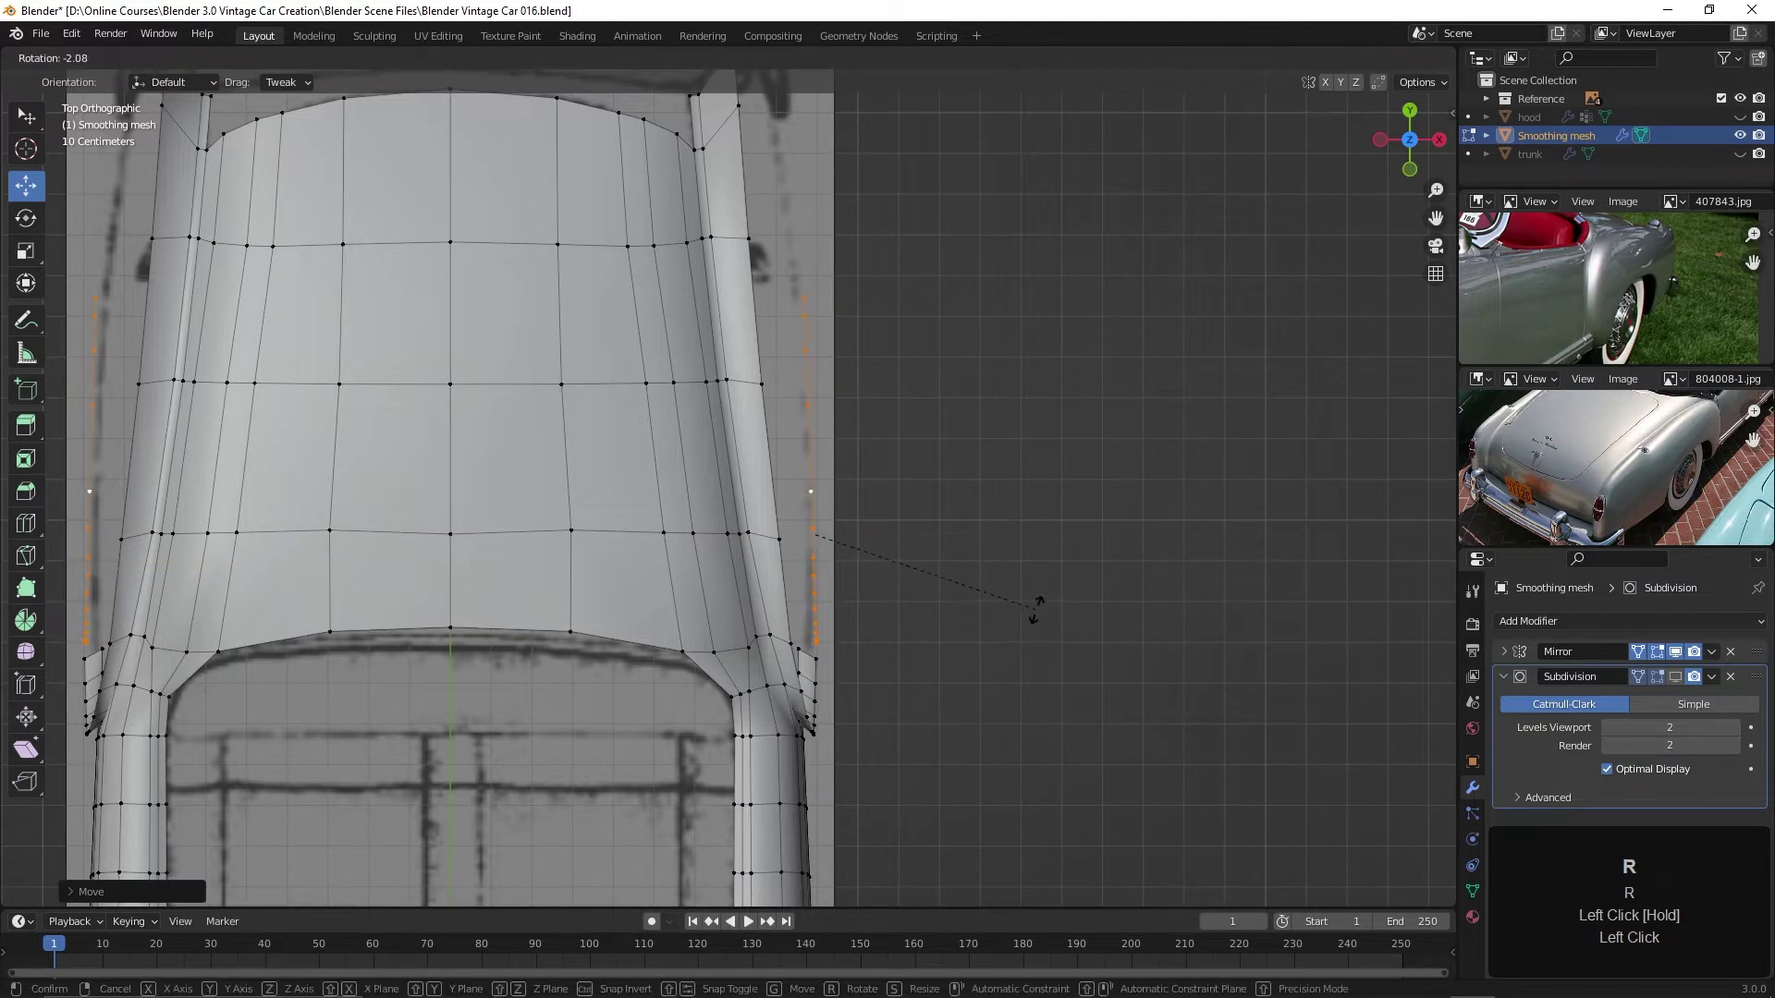
click(1031, 607)
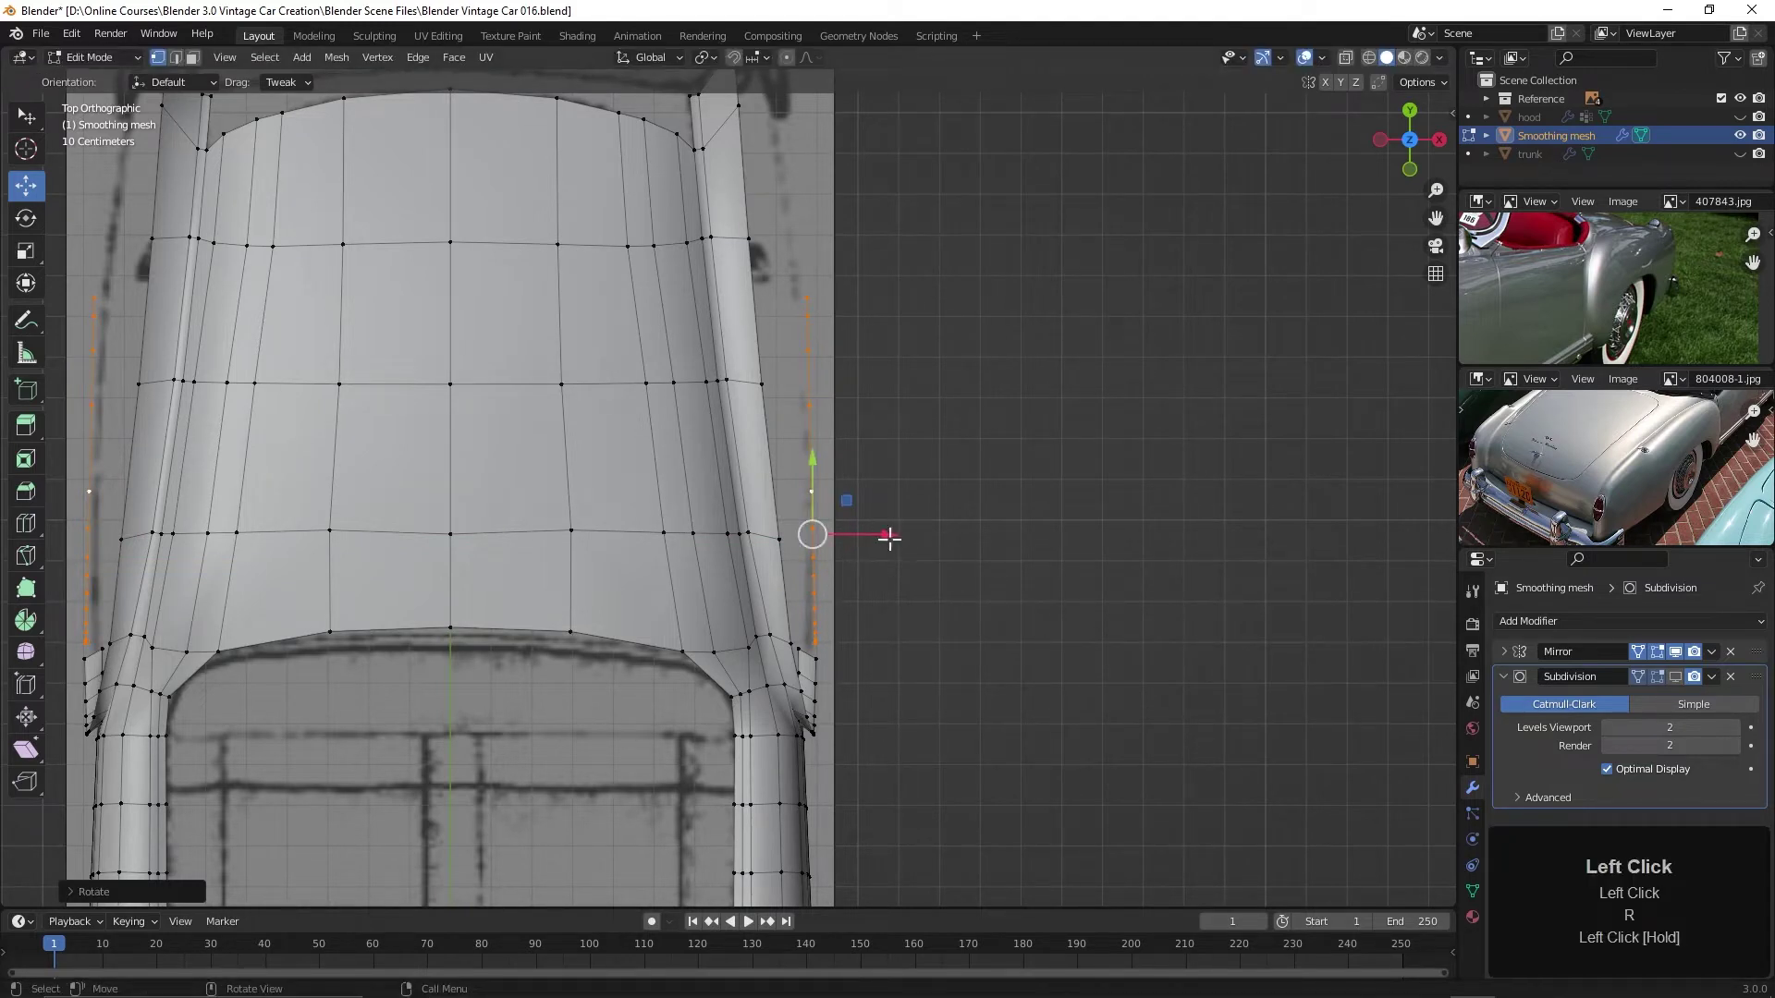
drag(890, 537, 887, 530)
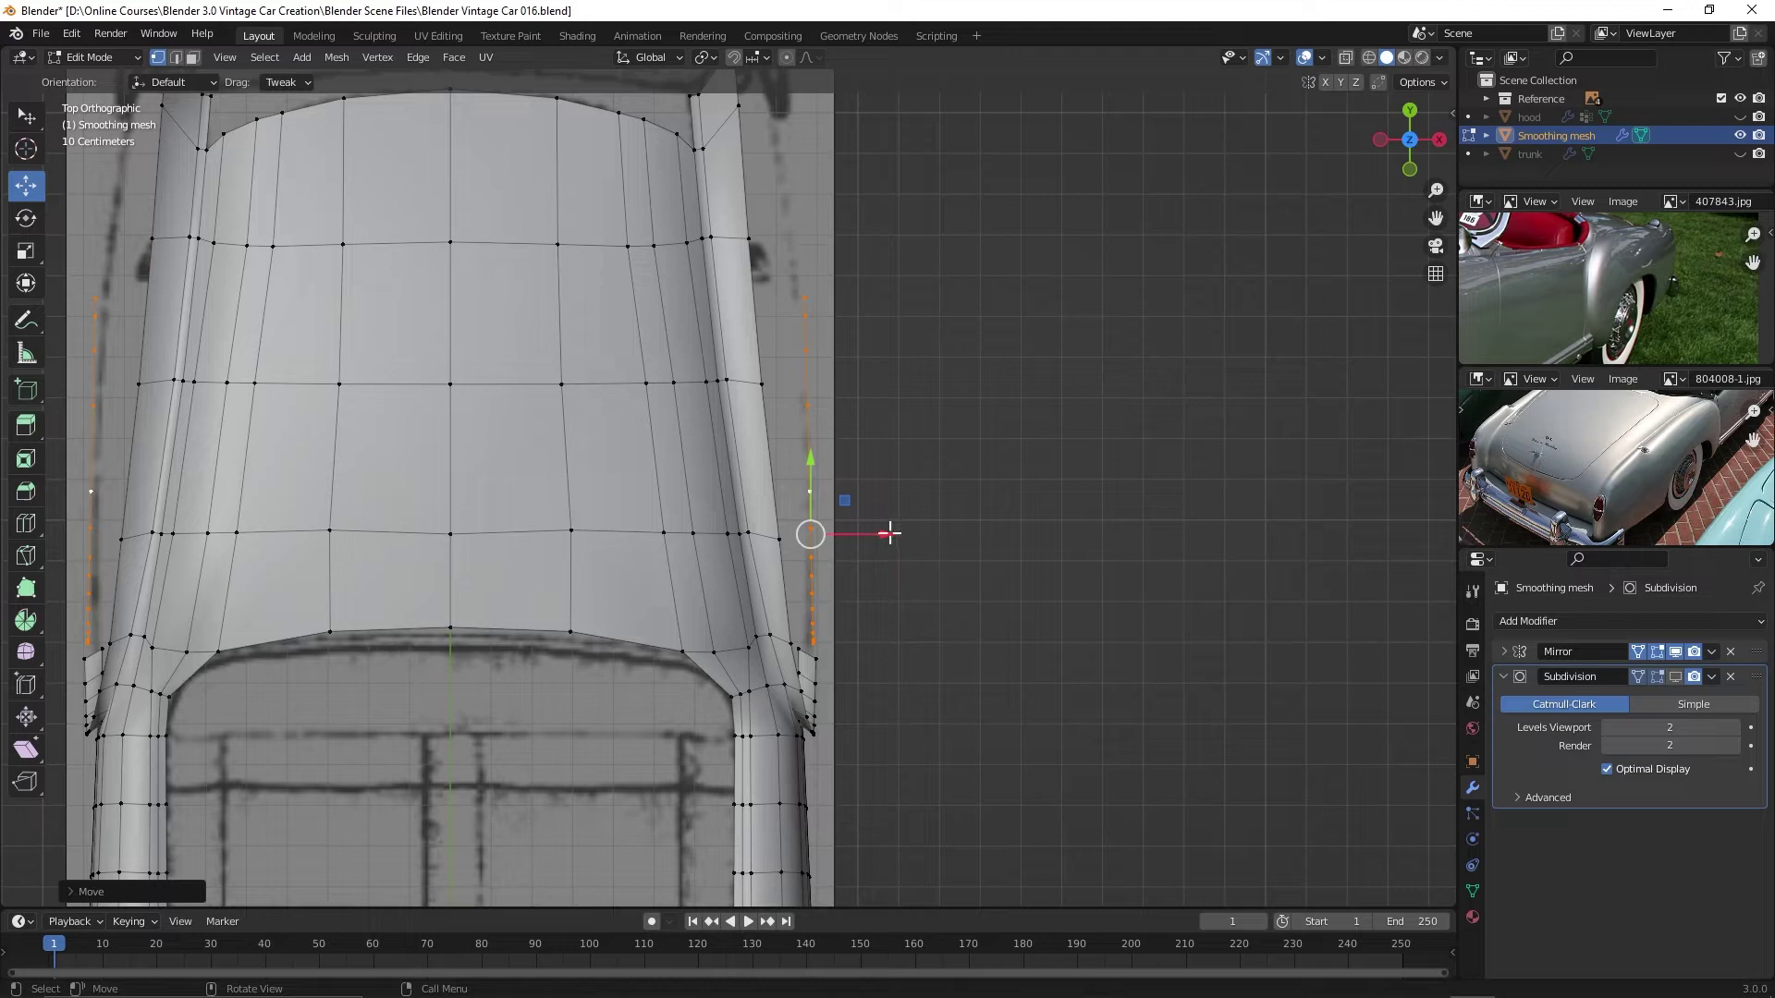
drag(890, 533, 894, 539)
key(r)
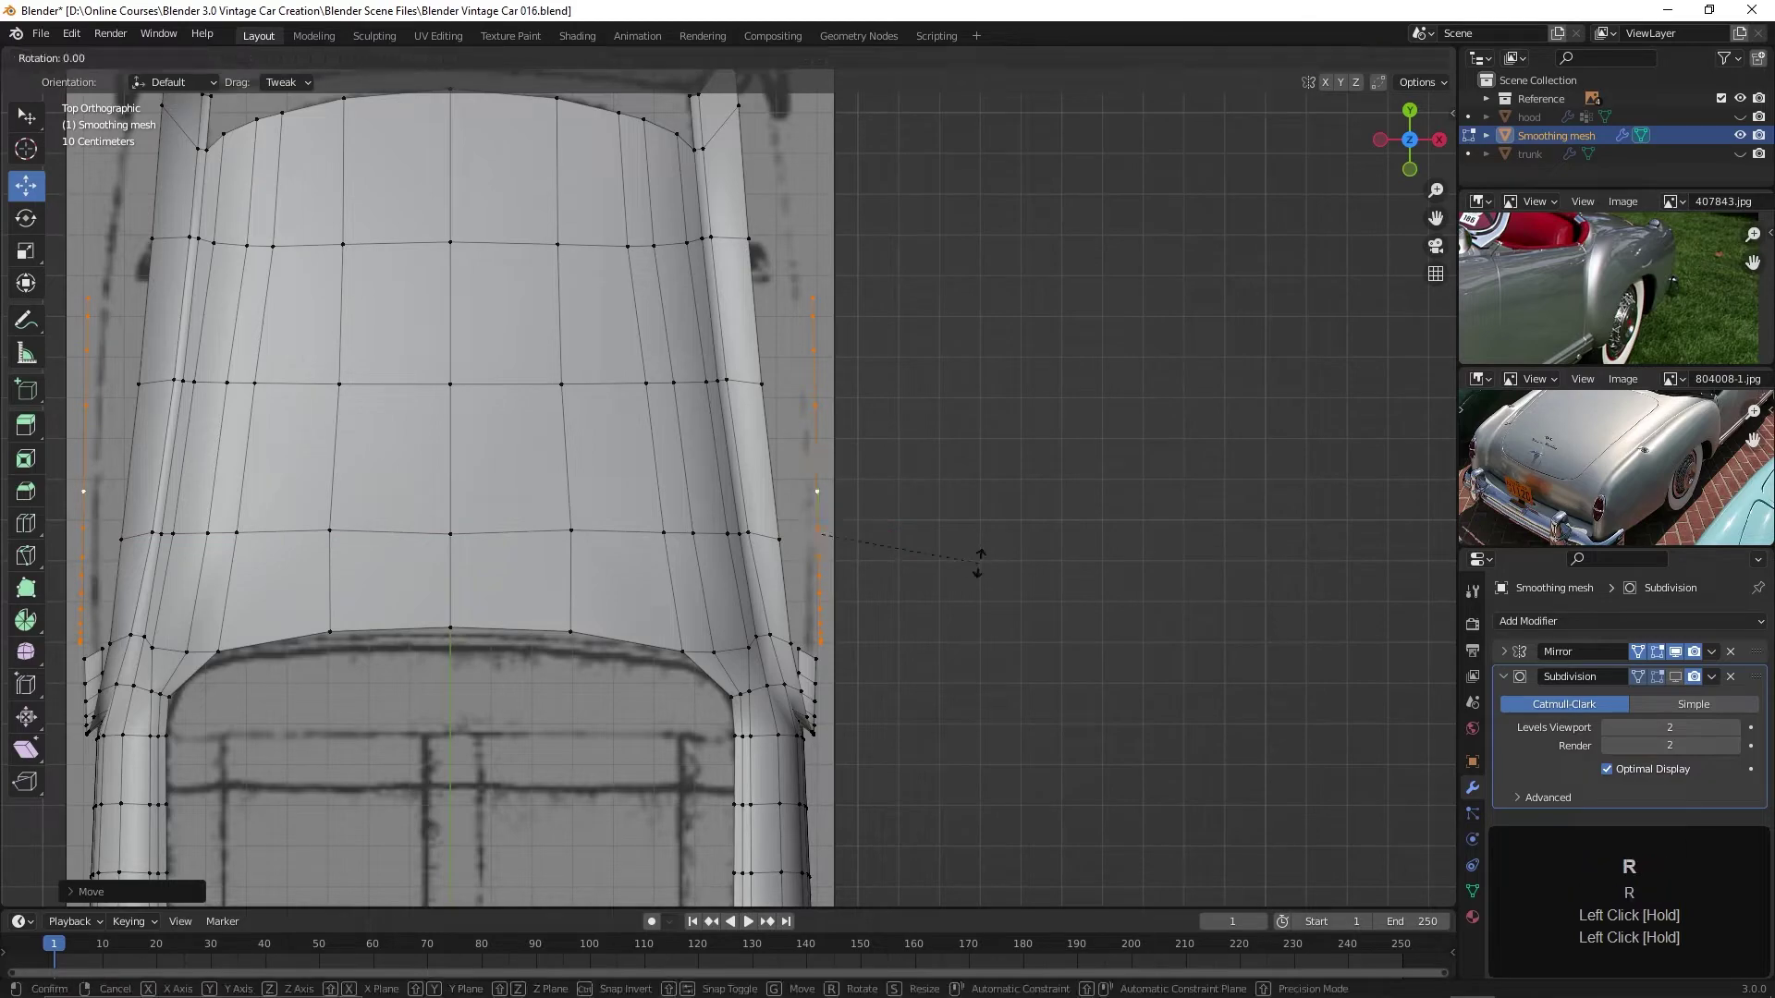
click(982, 559)
scroll(986, 507, down, 2)
middle_drag(986, 507, 805, 483)
Move the vertex at the arch's lower end in the right side view
scroll(784, 444, up, 1)
scroll(741, 483, up, 4)
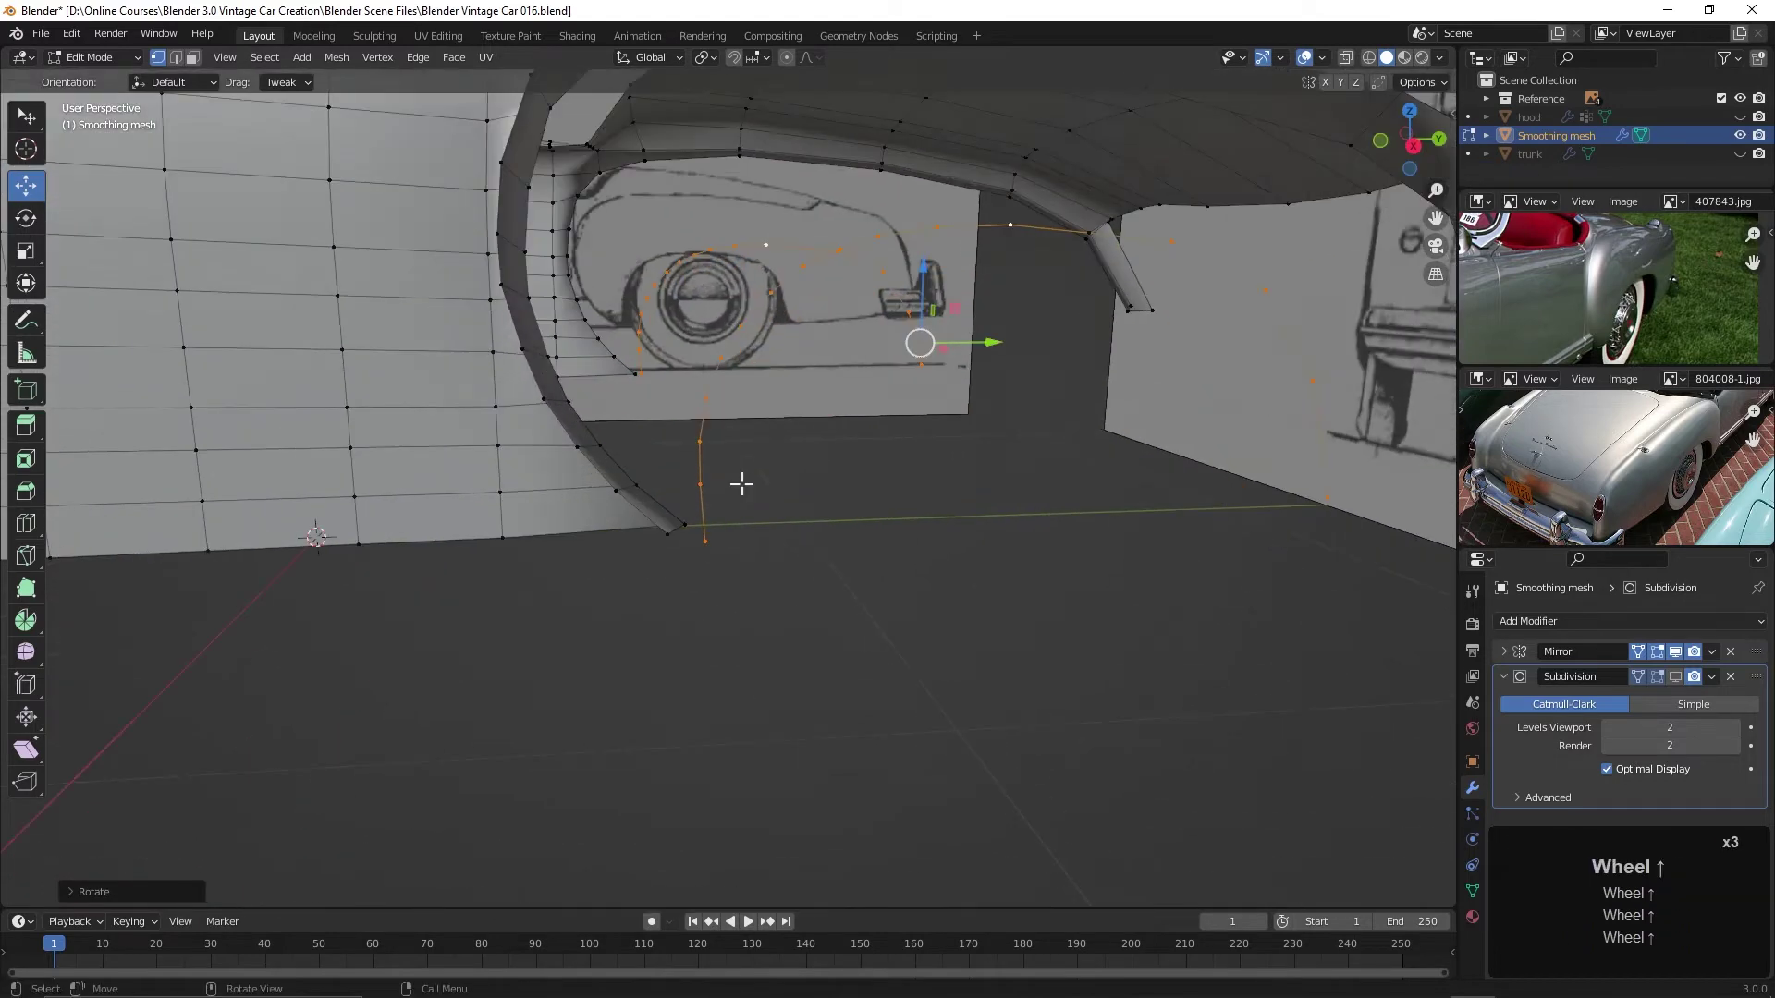
key(KP_3)
click(689, 497)
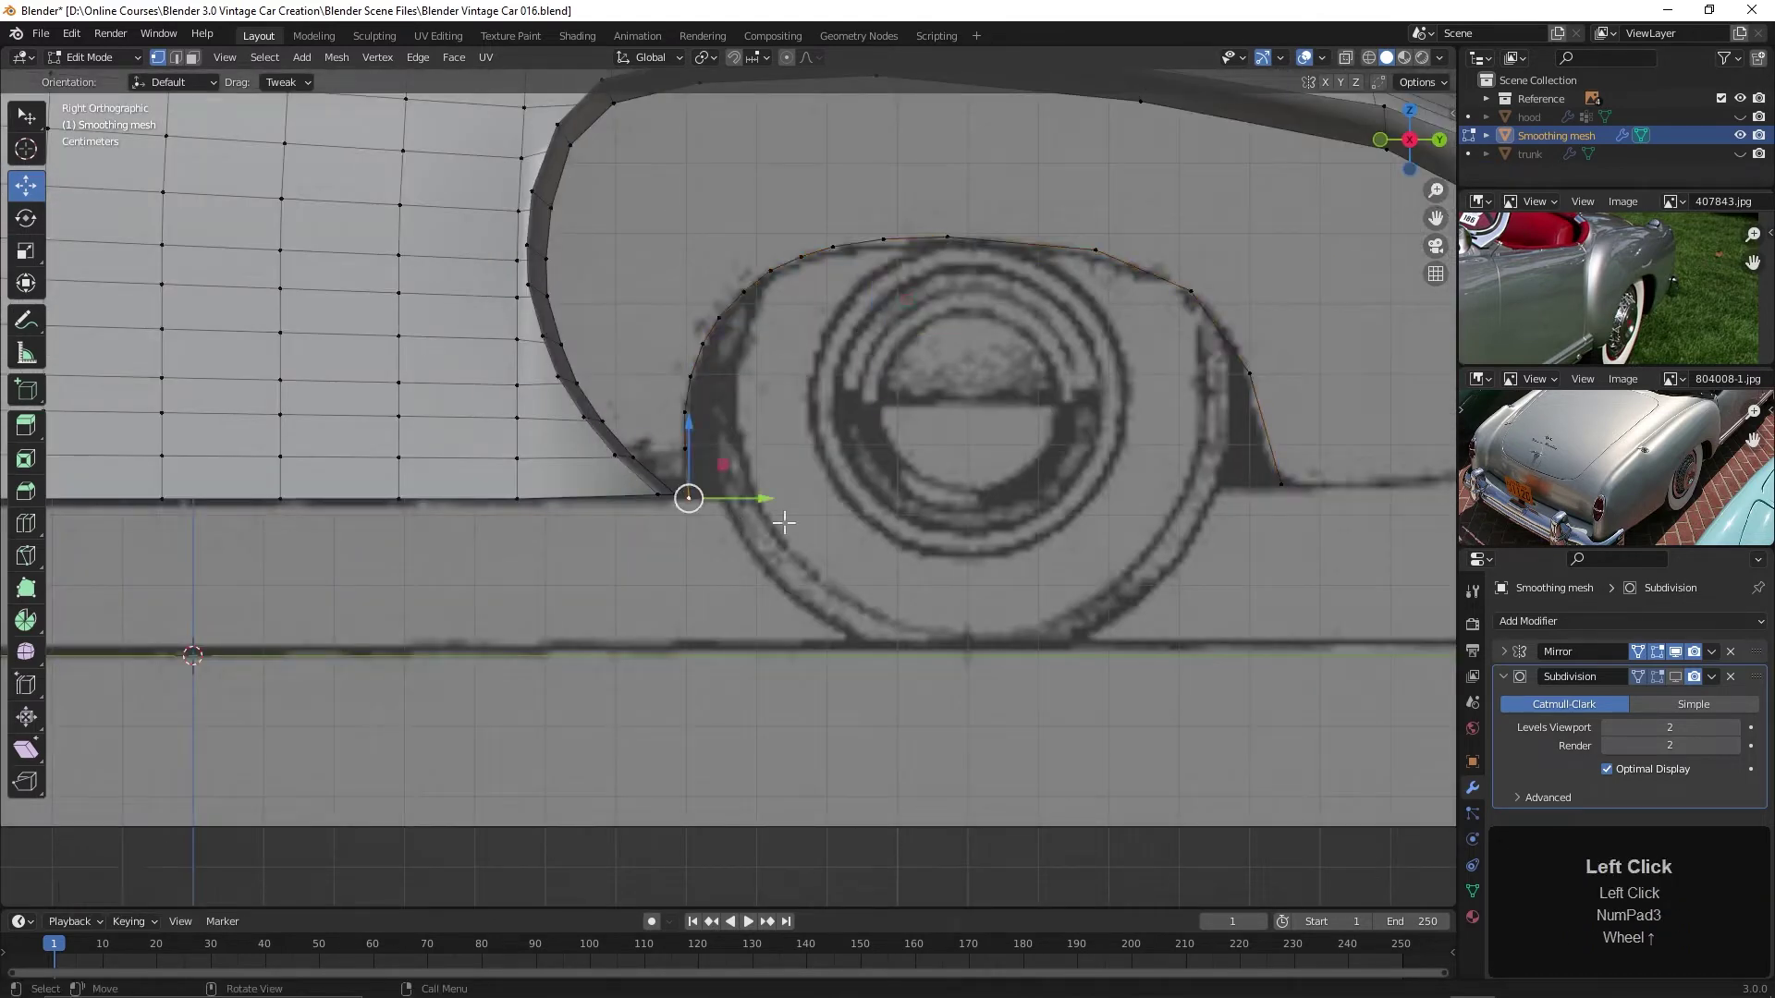
key(g)
click(770, 524)
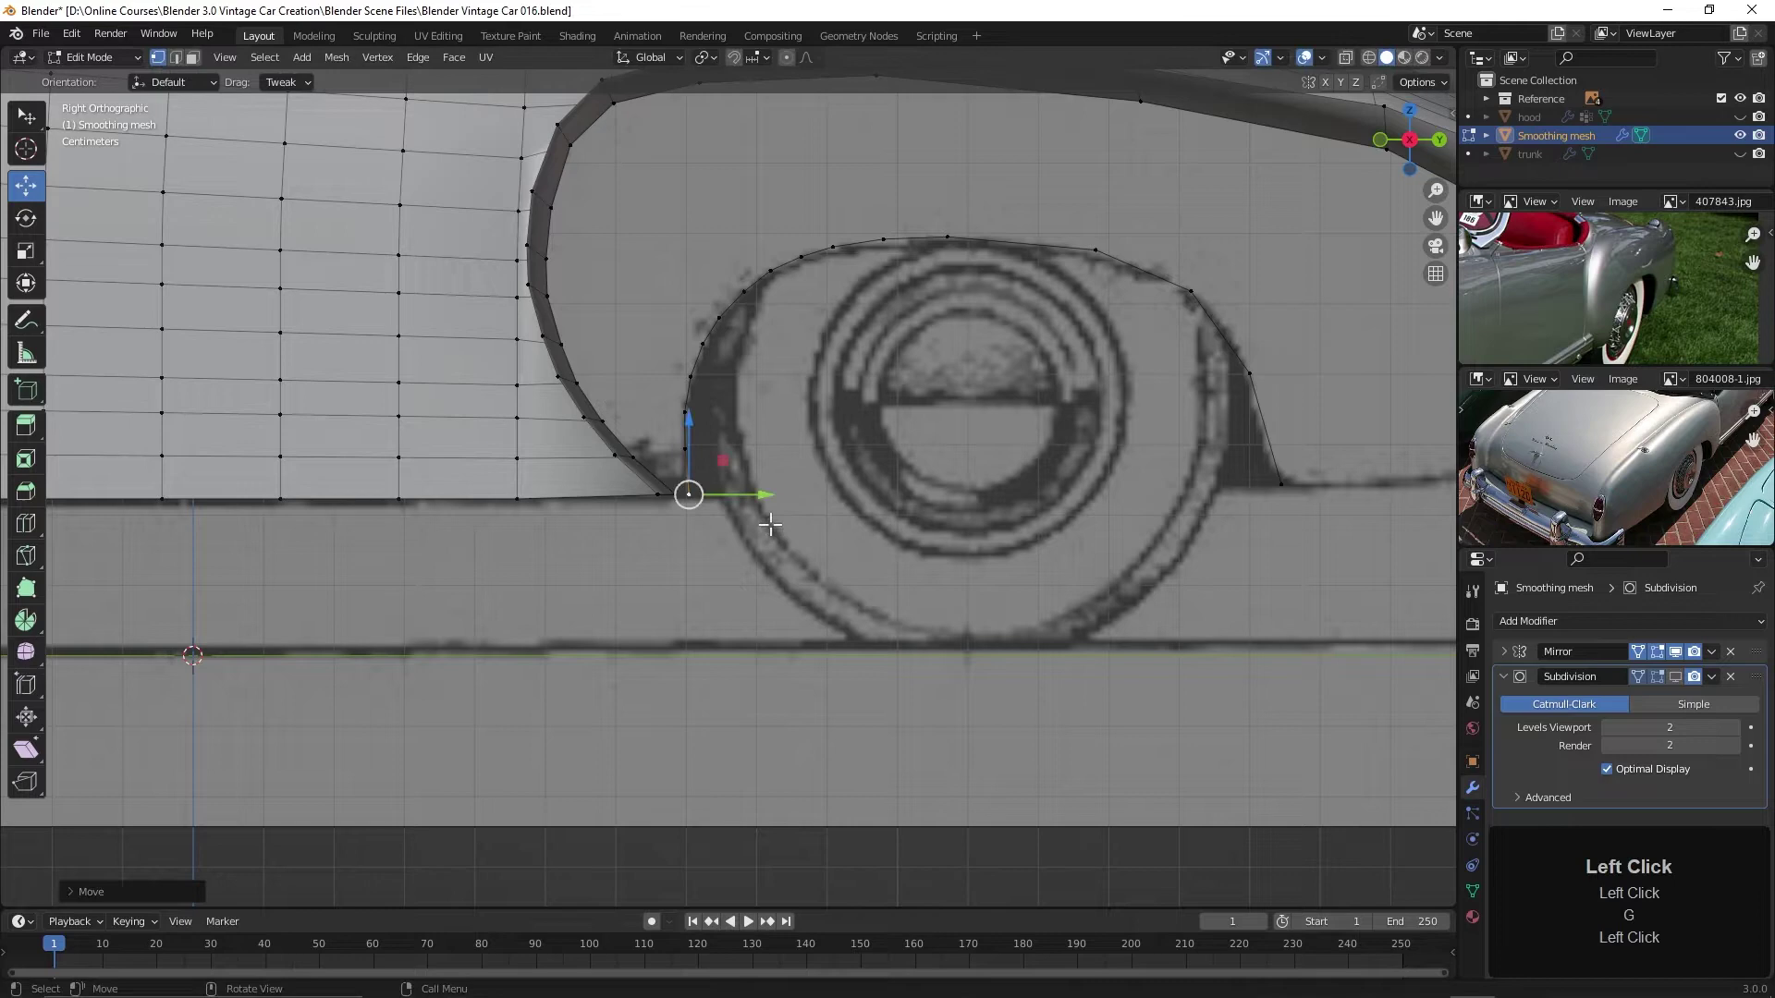
Select two neighbouring lower-end vertices and fill a face between them
shift+click(658, 494)
shift+click(614, 455)
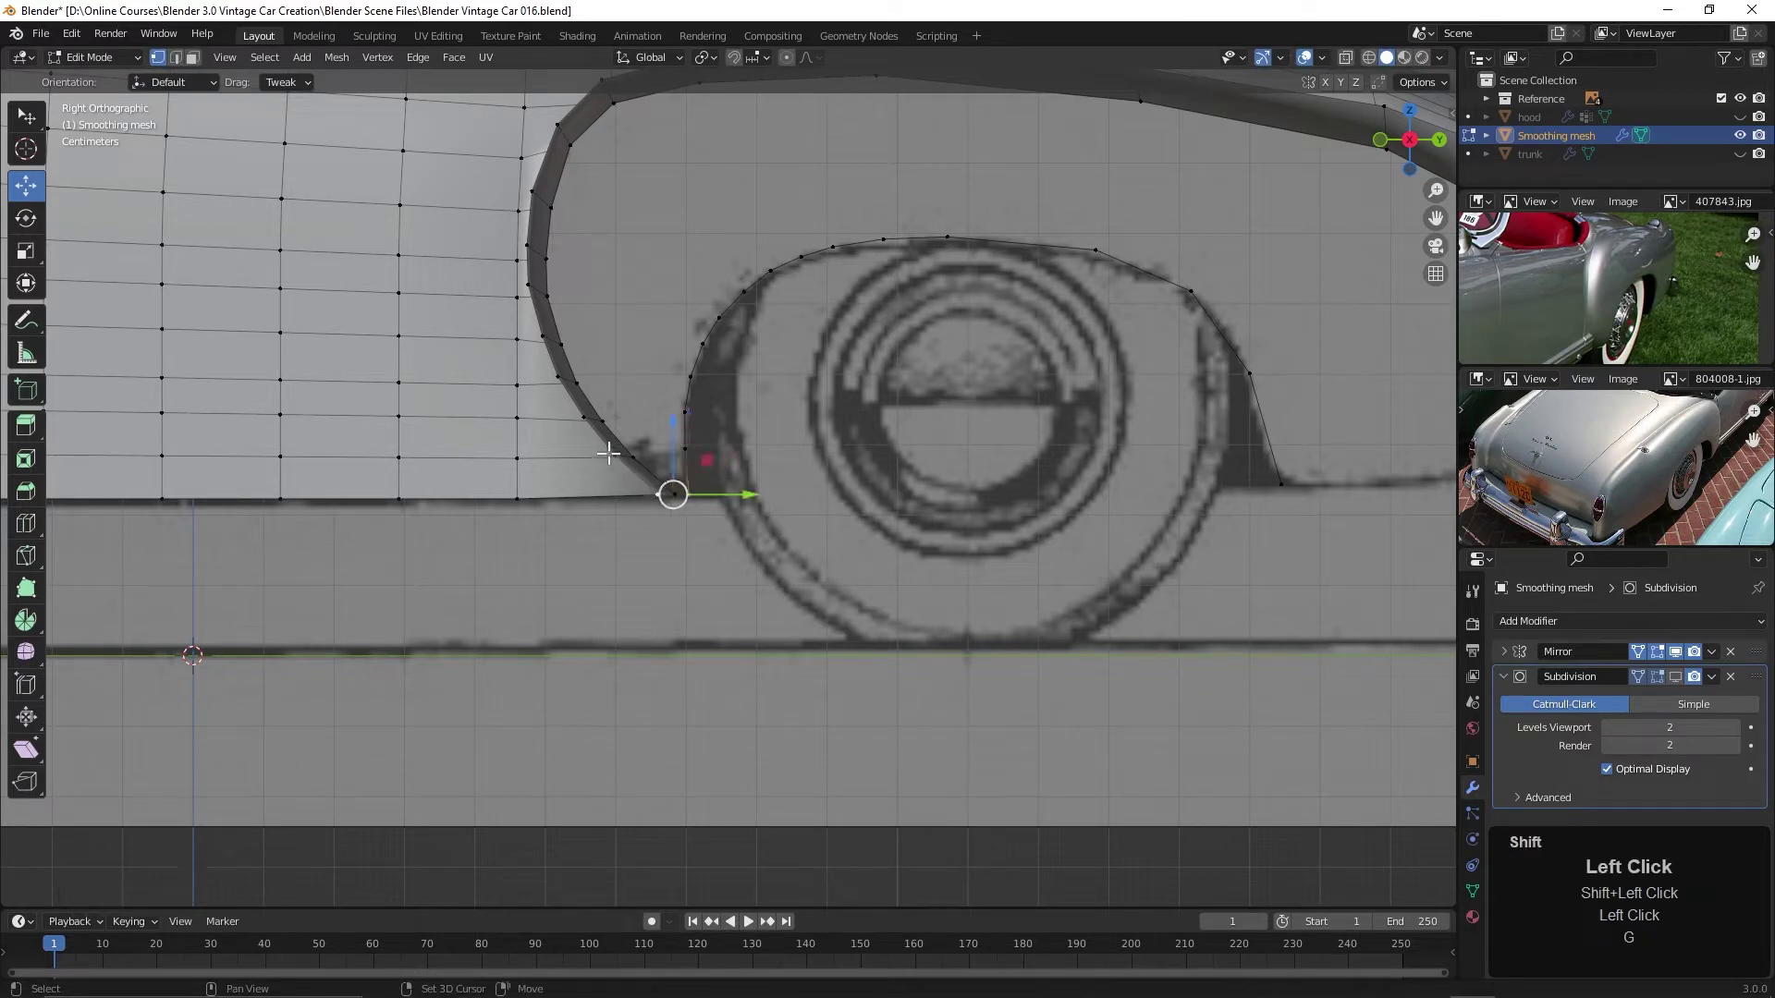
middle_drag(684, 464, 676, 505)
scroll(813, 530, down, 2)
key(f)
scroll(844, 546, up, 1)
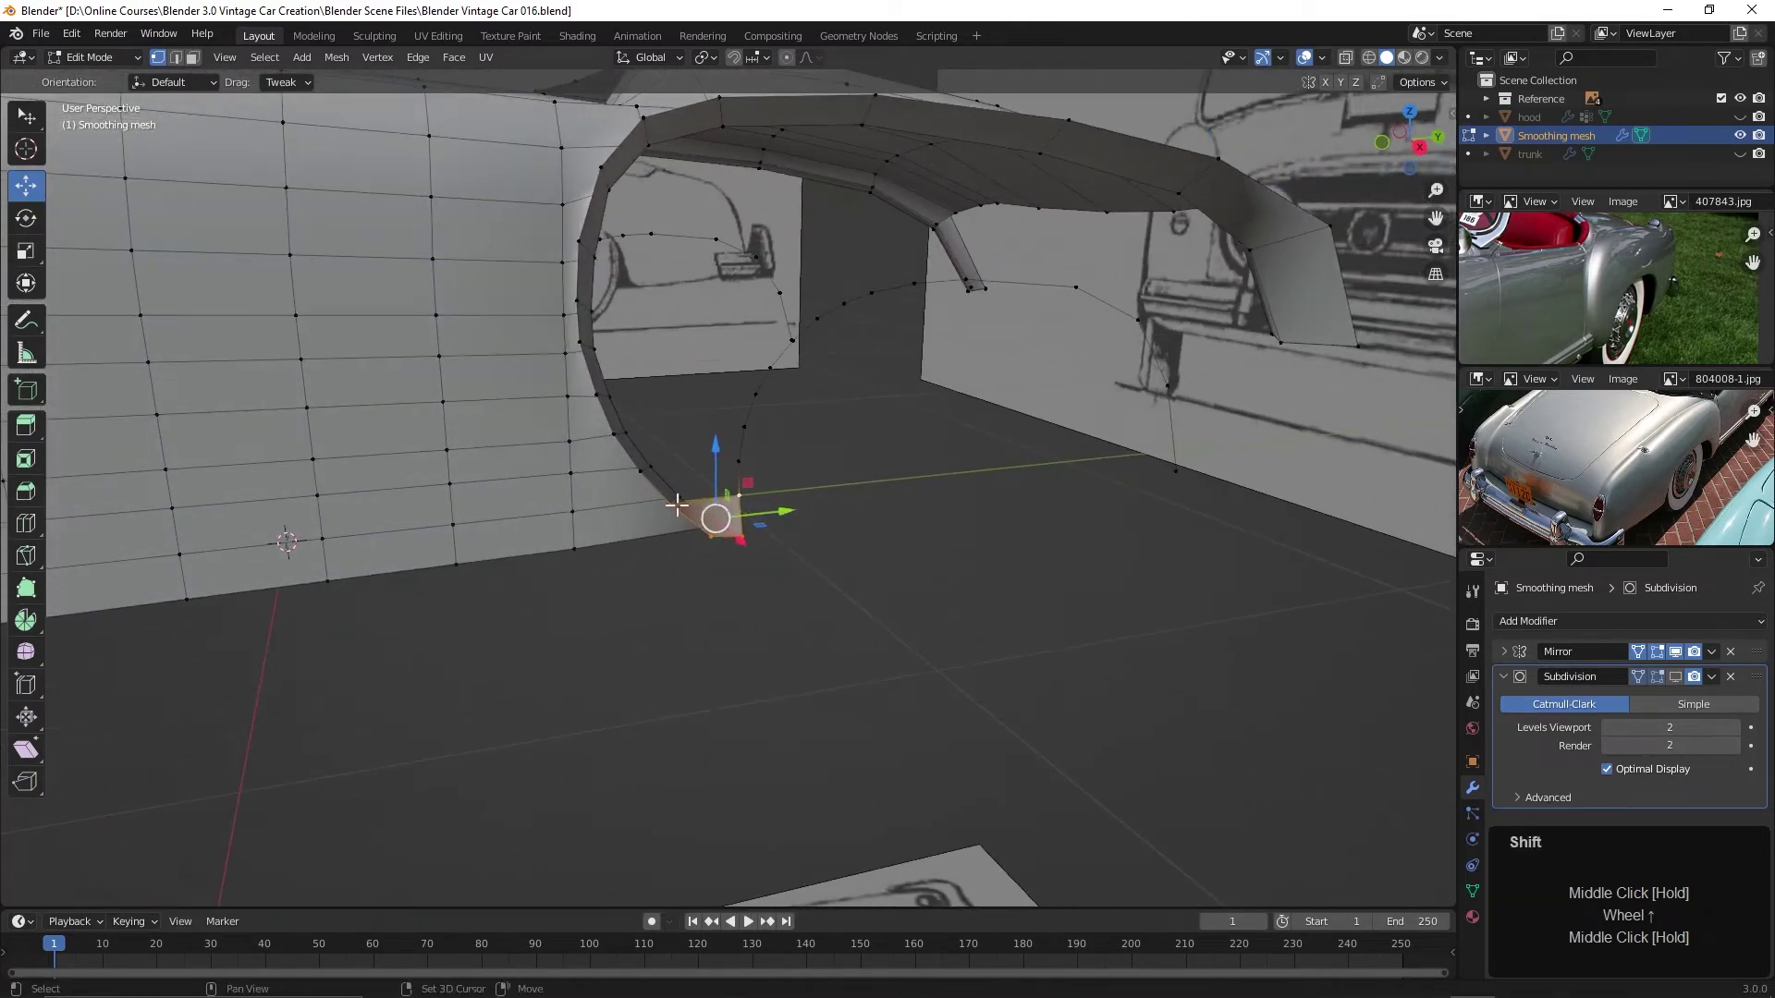
Fill another face at the arch base, joining the inner loop to the fender's bottom edge
shift+click(725, 510)
click(726, 536)
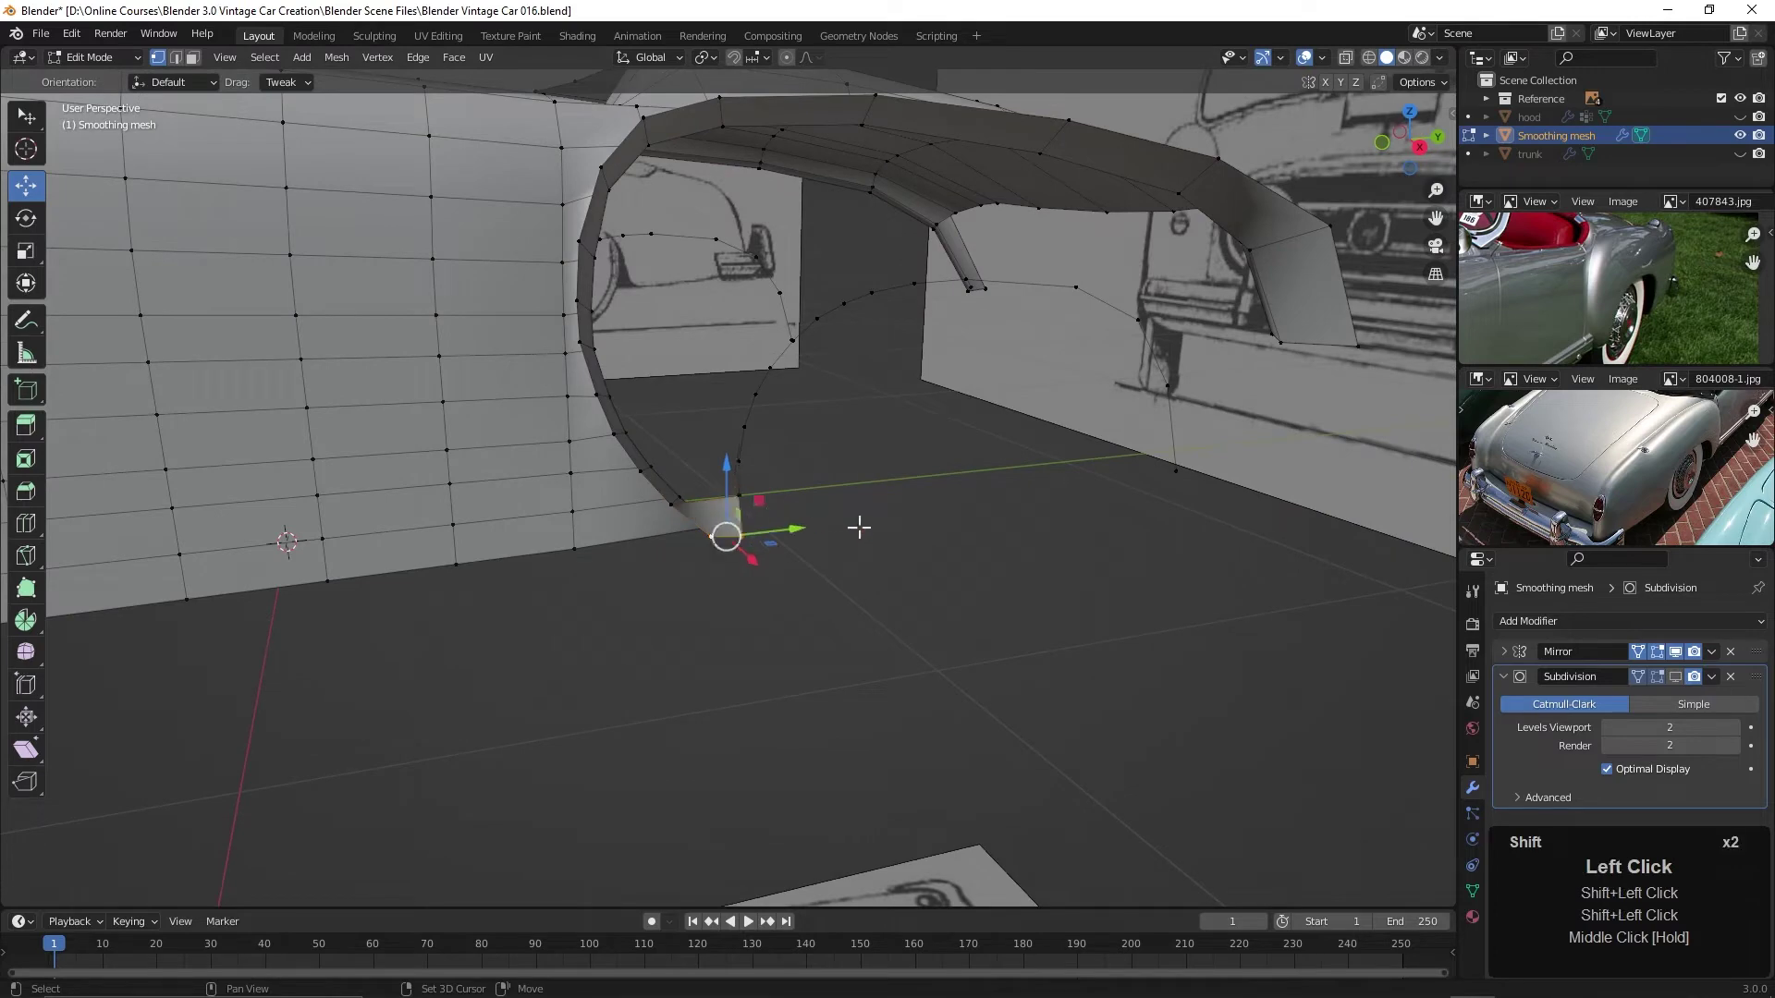
shift+click(740, 499)
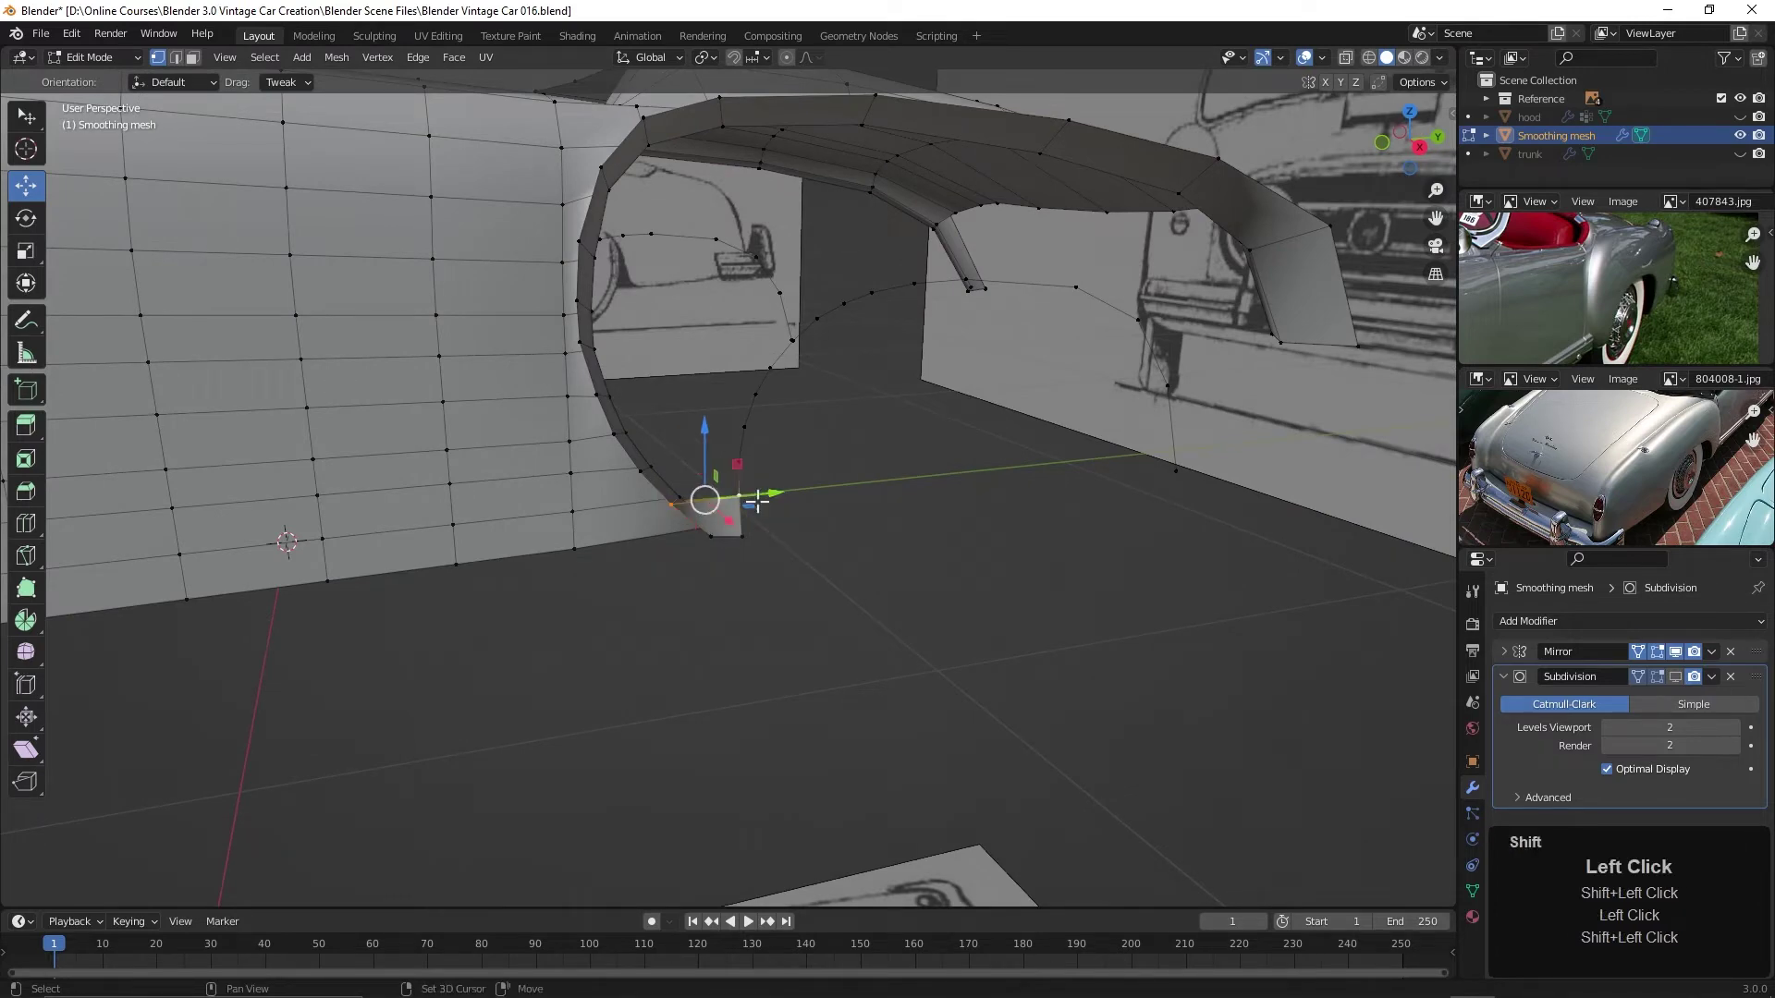
middle_drag(752, 499, 864, 554)
key(f)
scroll(864, 554, down, 4)
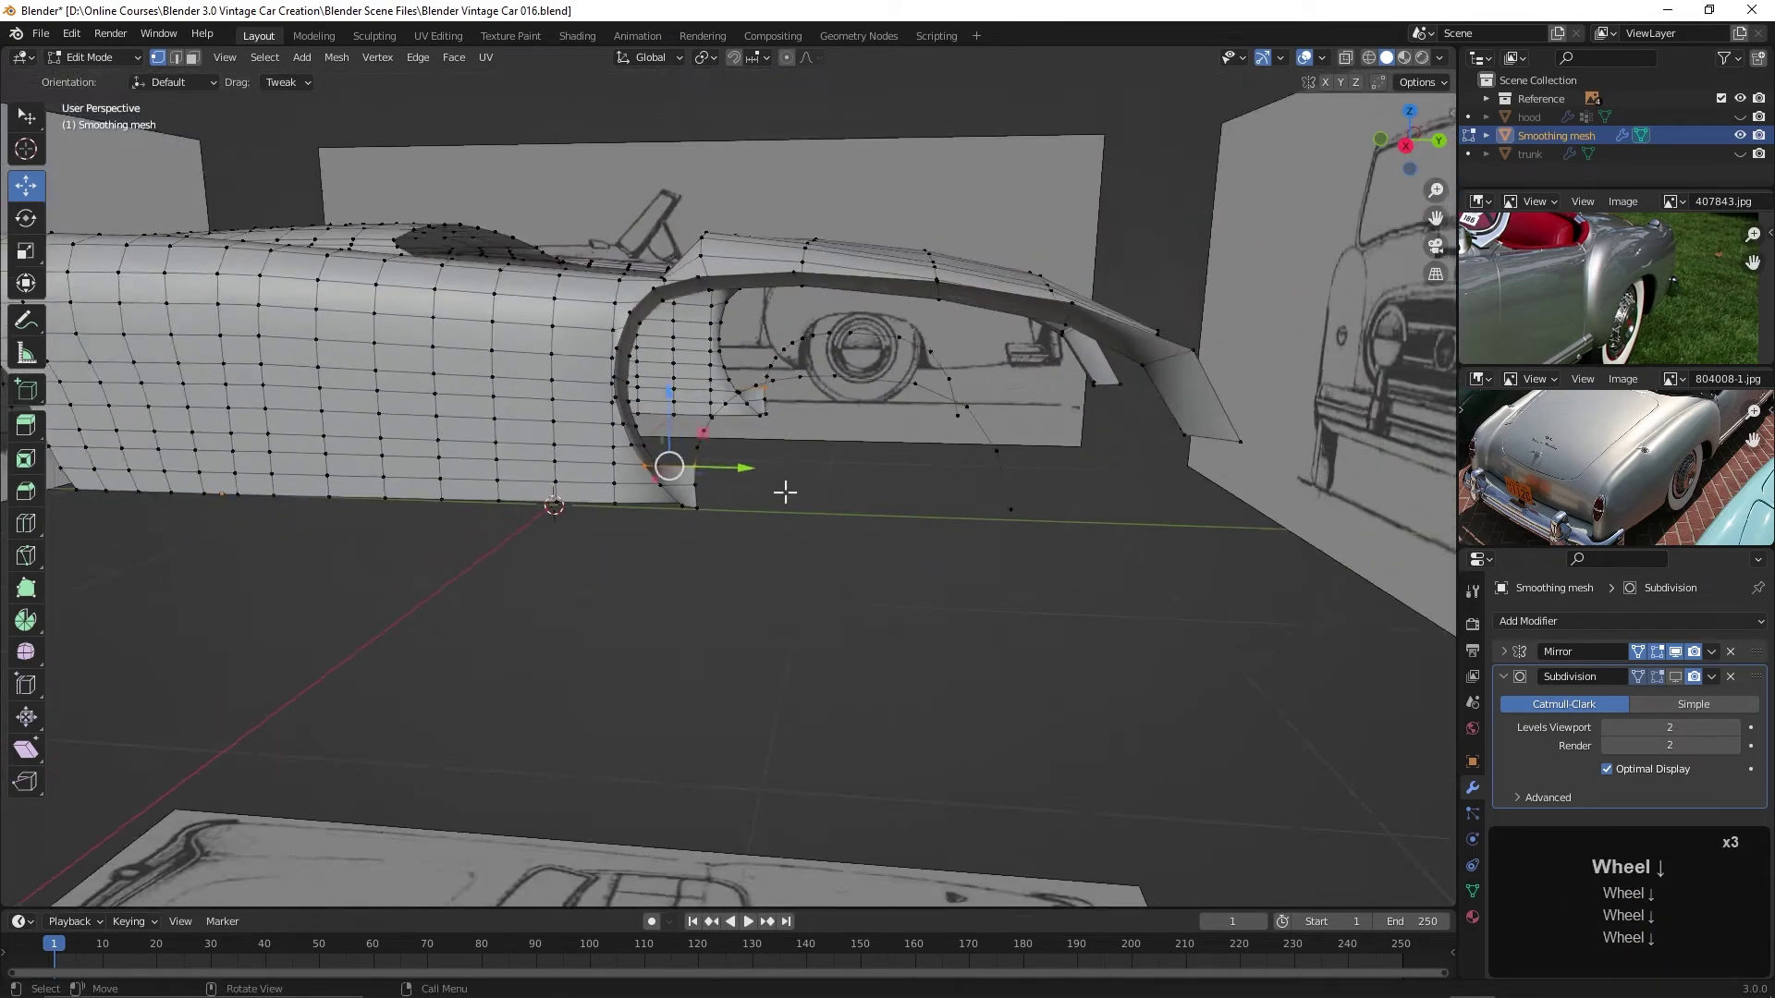
middle_drag(785, 490, 873, 567)
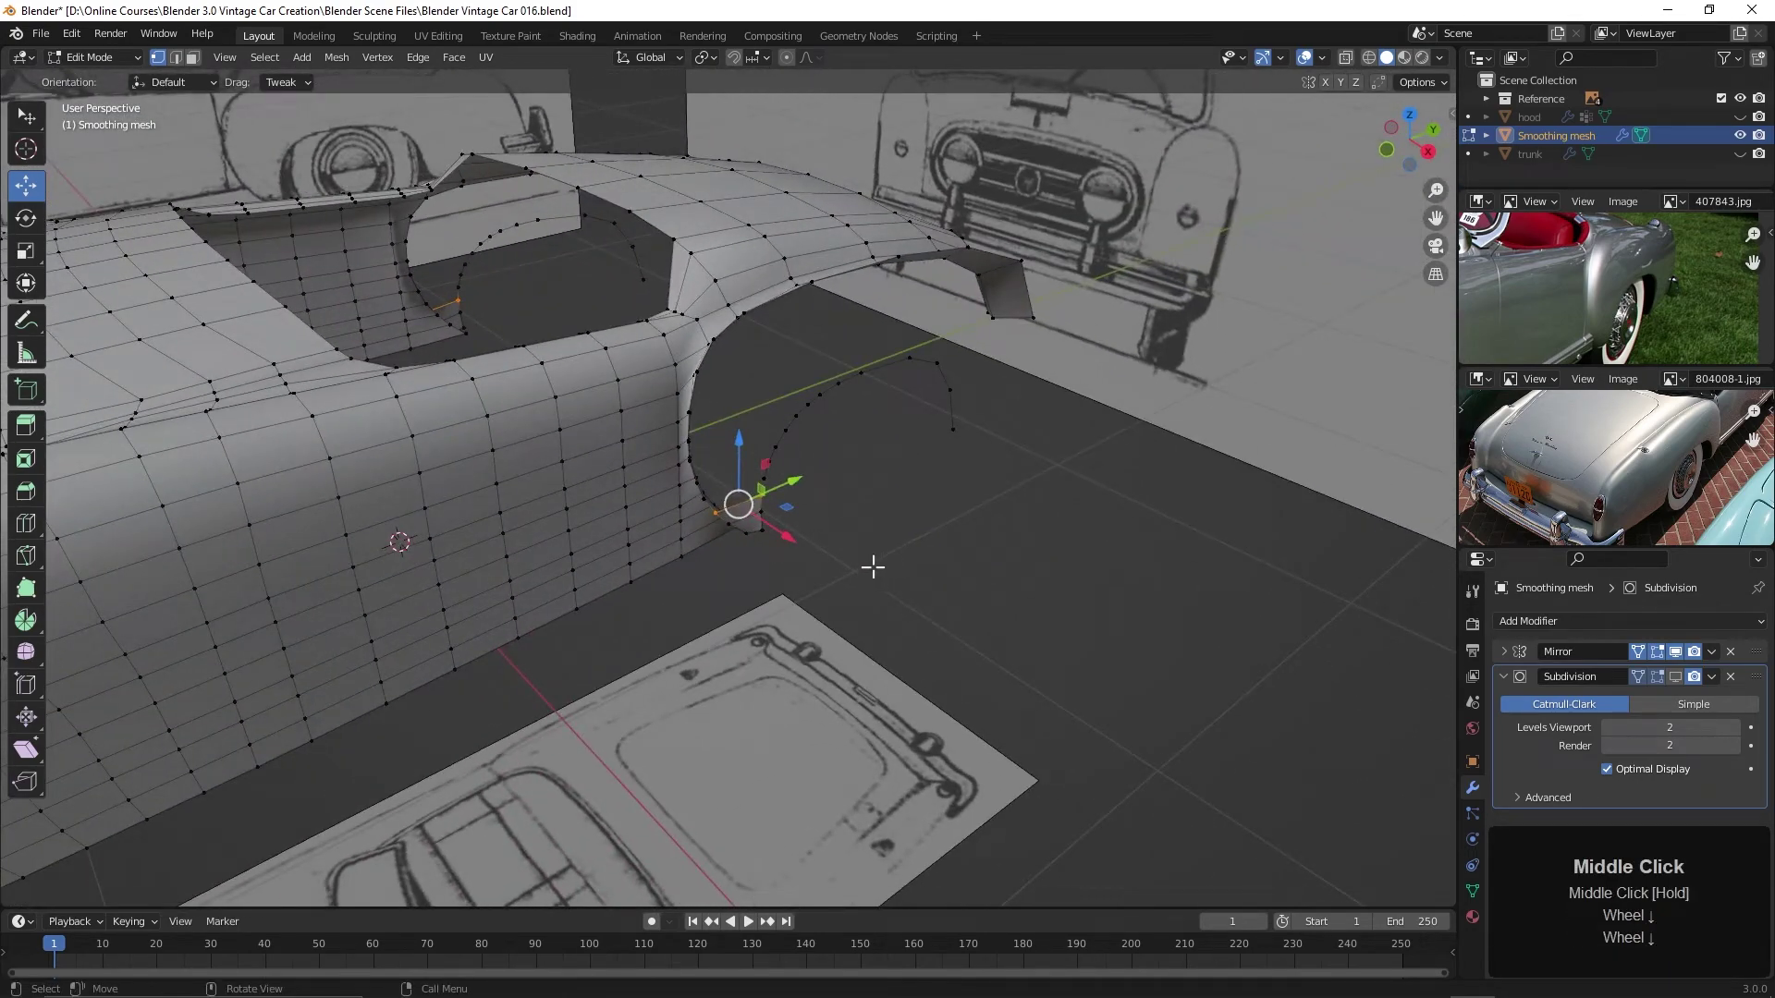
Enable the Face Orientation overlay to check face directions across the body
click(1321, 57)
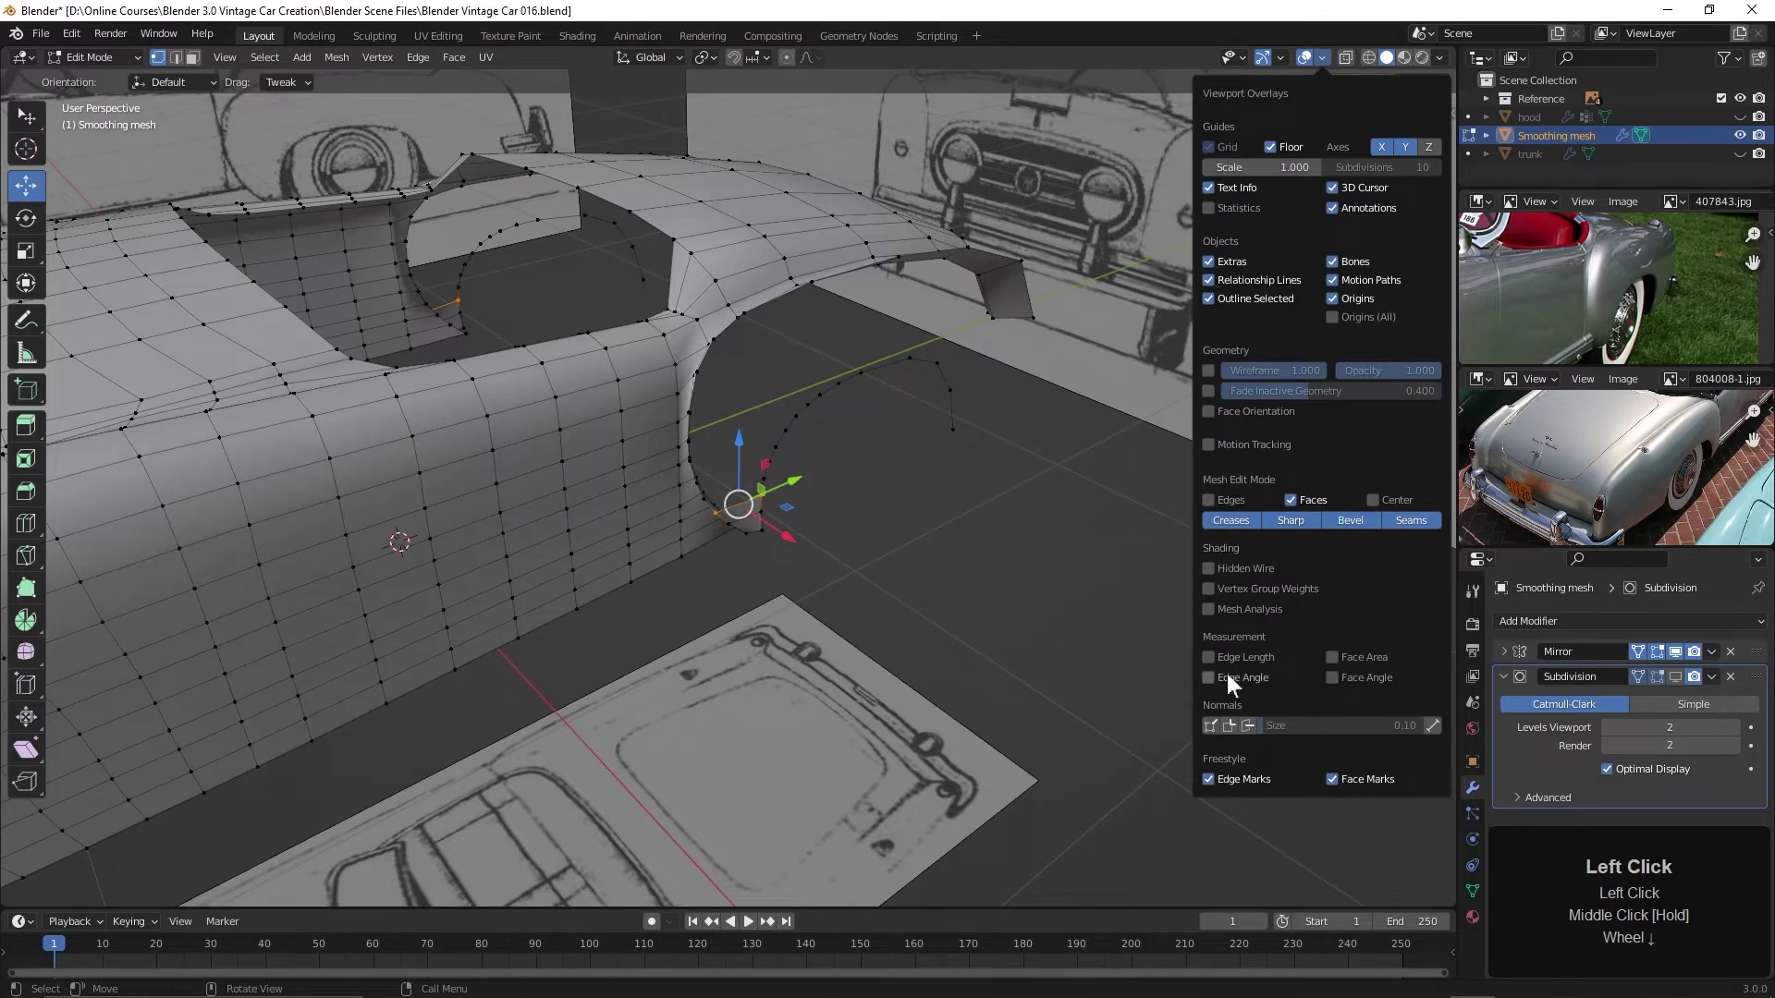
click(1206, 414)
middle_drag(1017, 490, 796, 555)
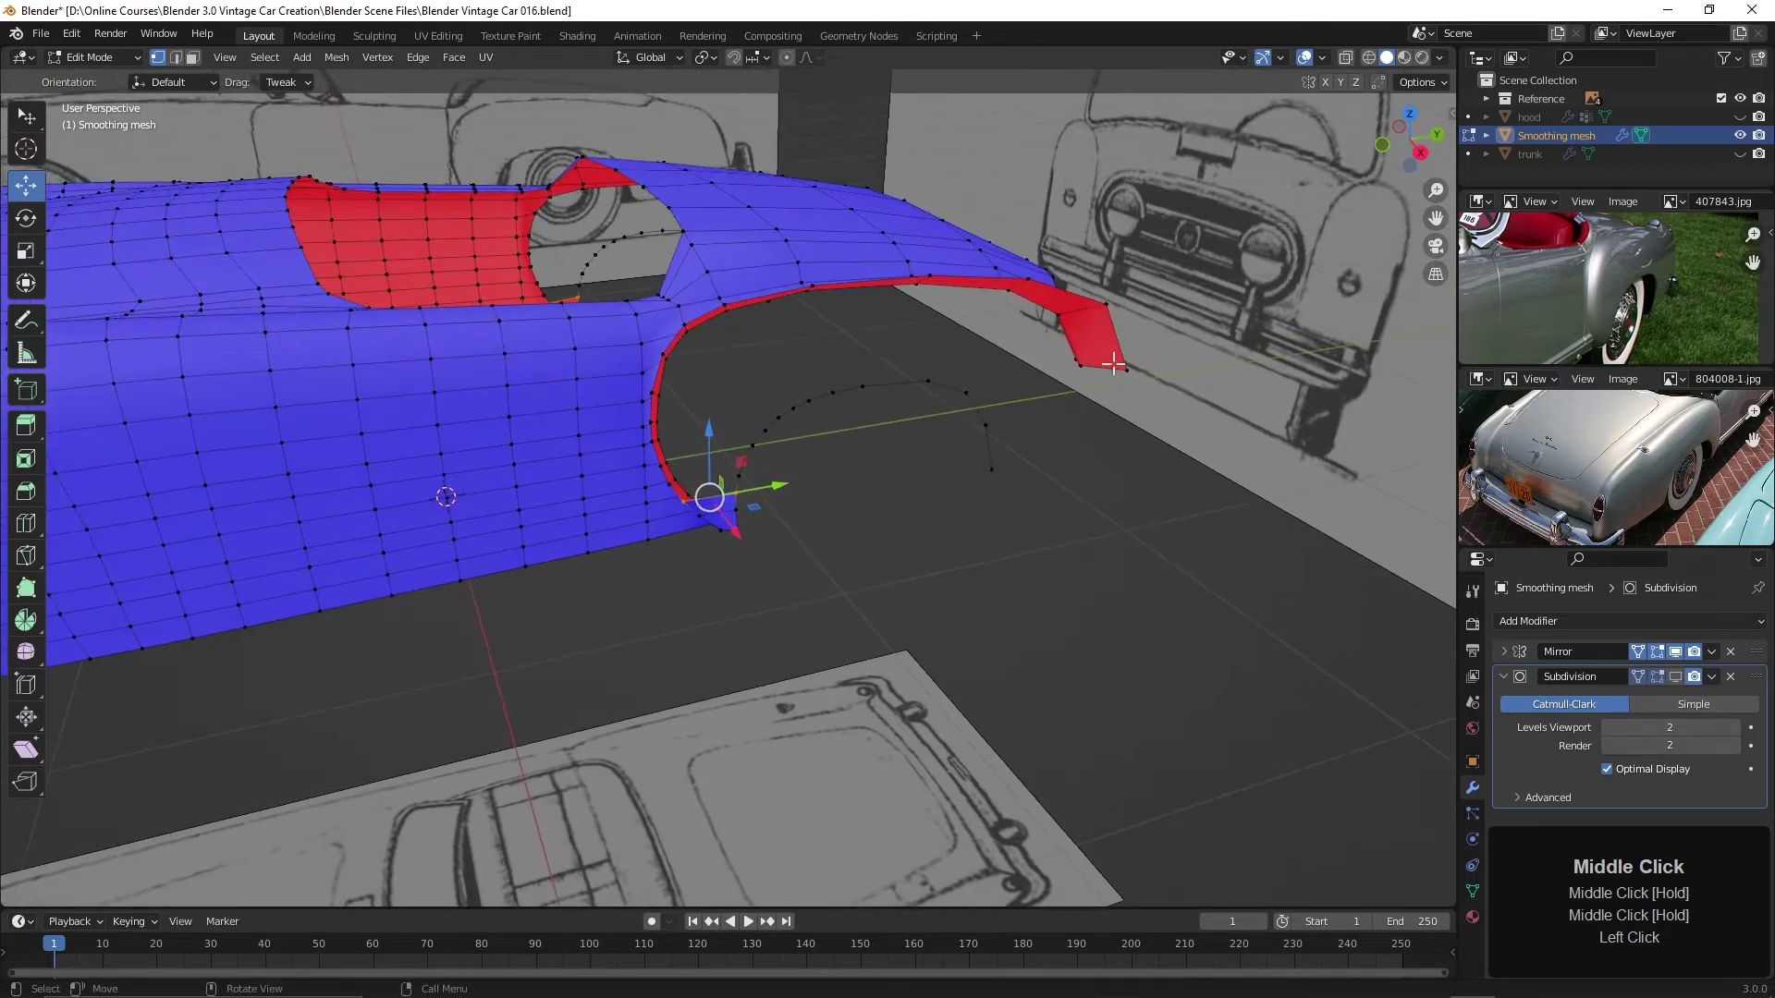
Turn Face Orientation off again and zoom in on the rear wheel arch
click(1322, 58)
click(1208, 411)
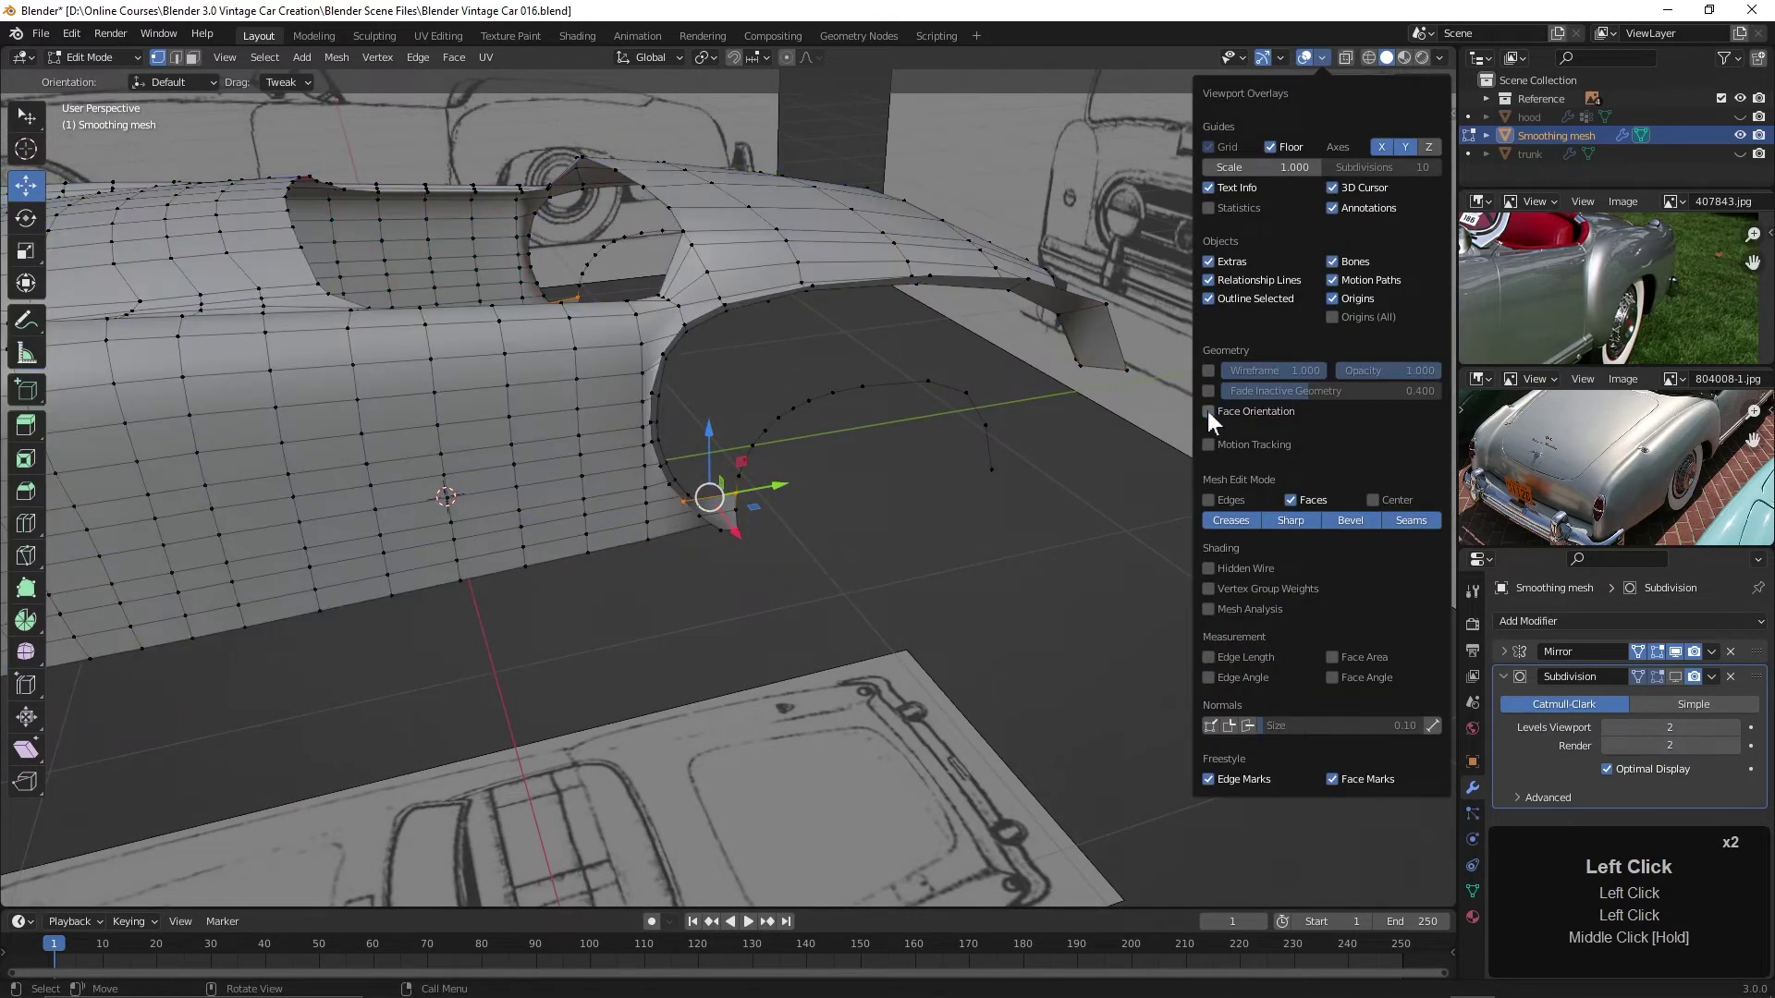
scroll(816, 463, up, 2)
middle_drag(816, 463, 871, 525)
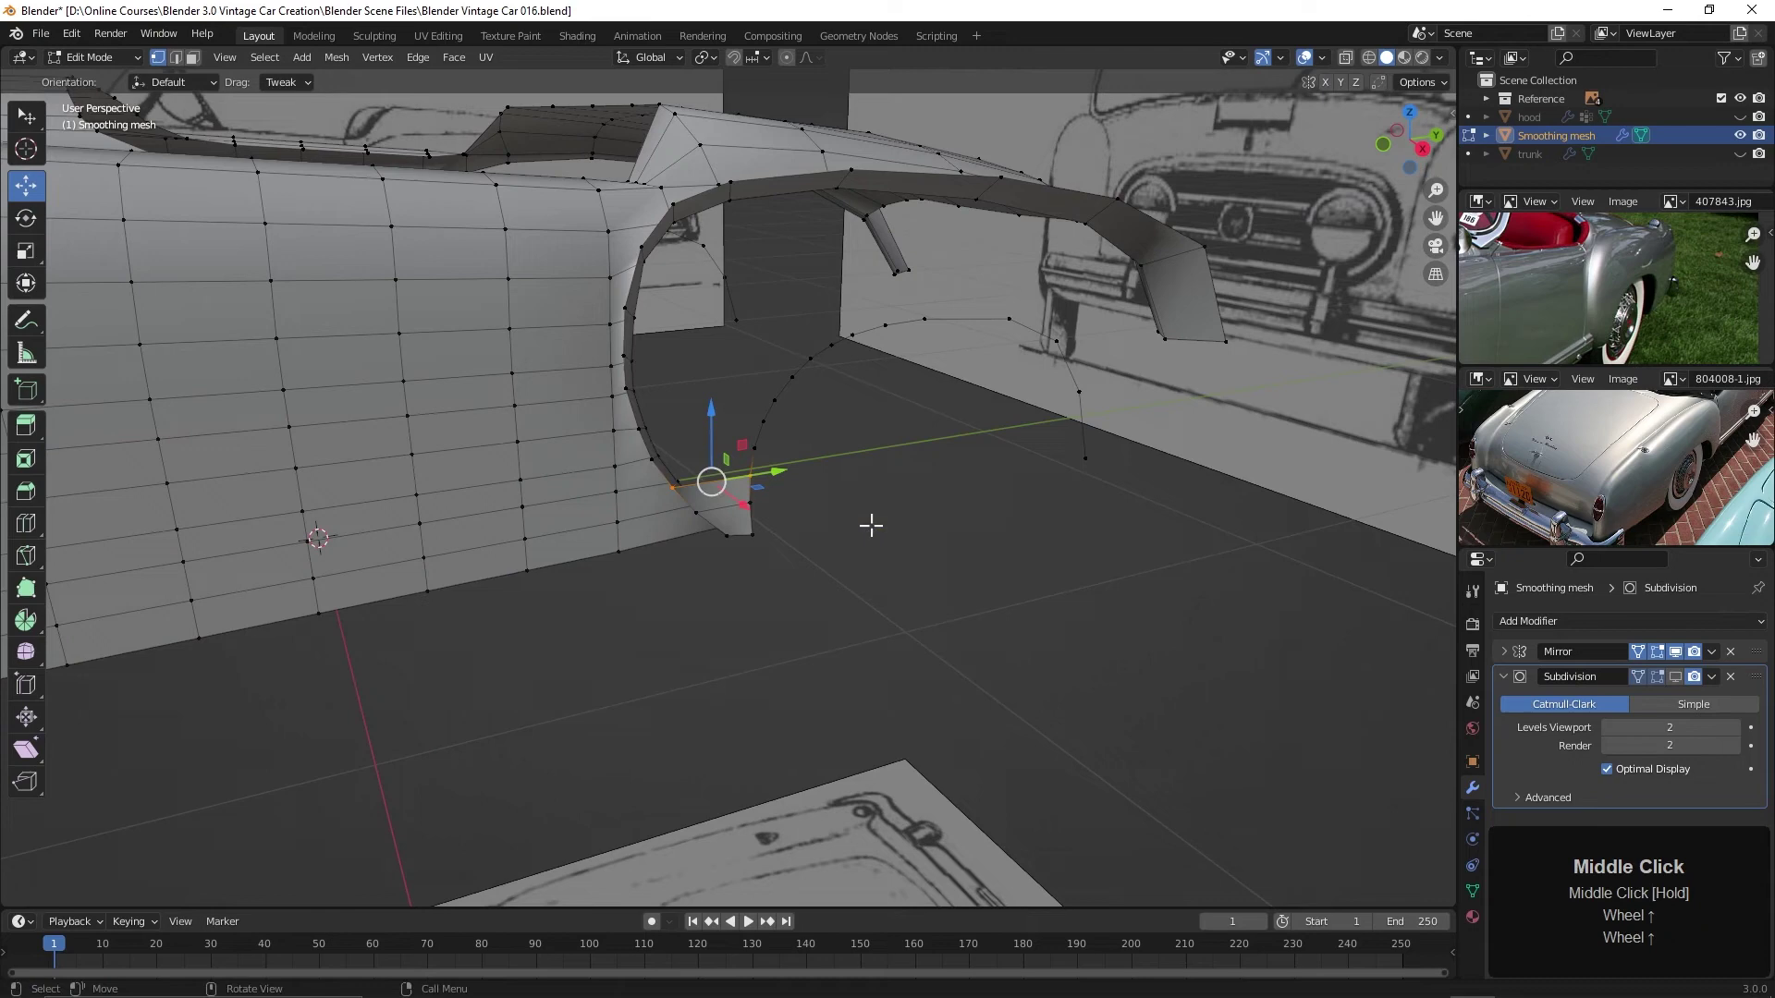
scroll(875, 518, down, 4)
scroll(951, 514, up, 2)
scroll(844, 555, up, 3)
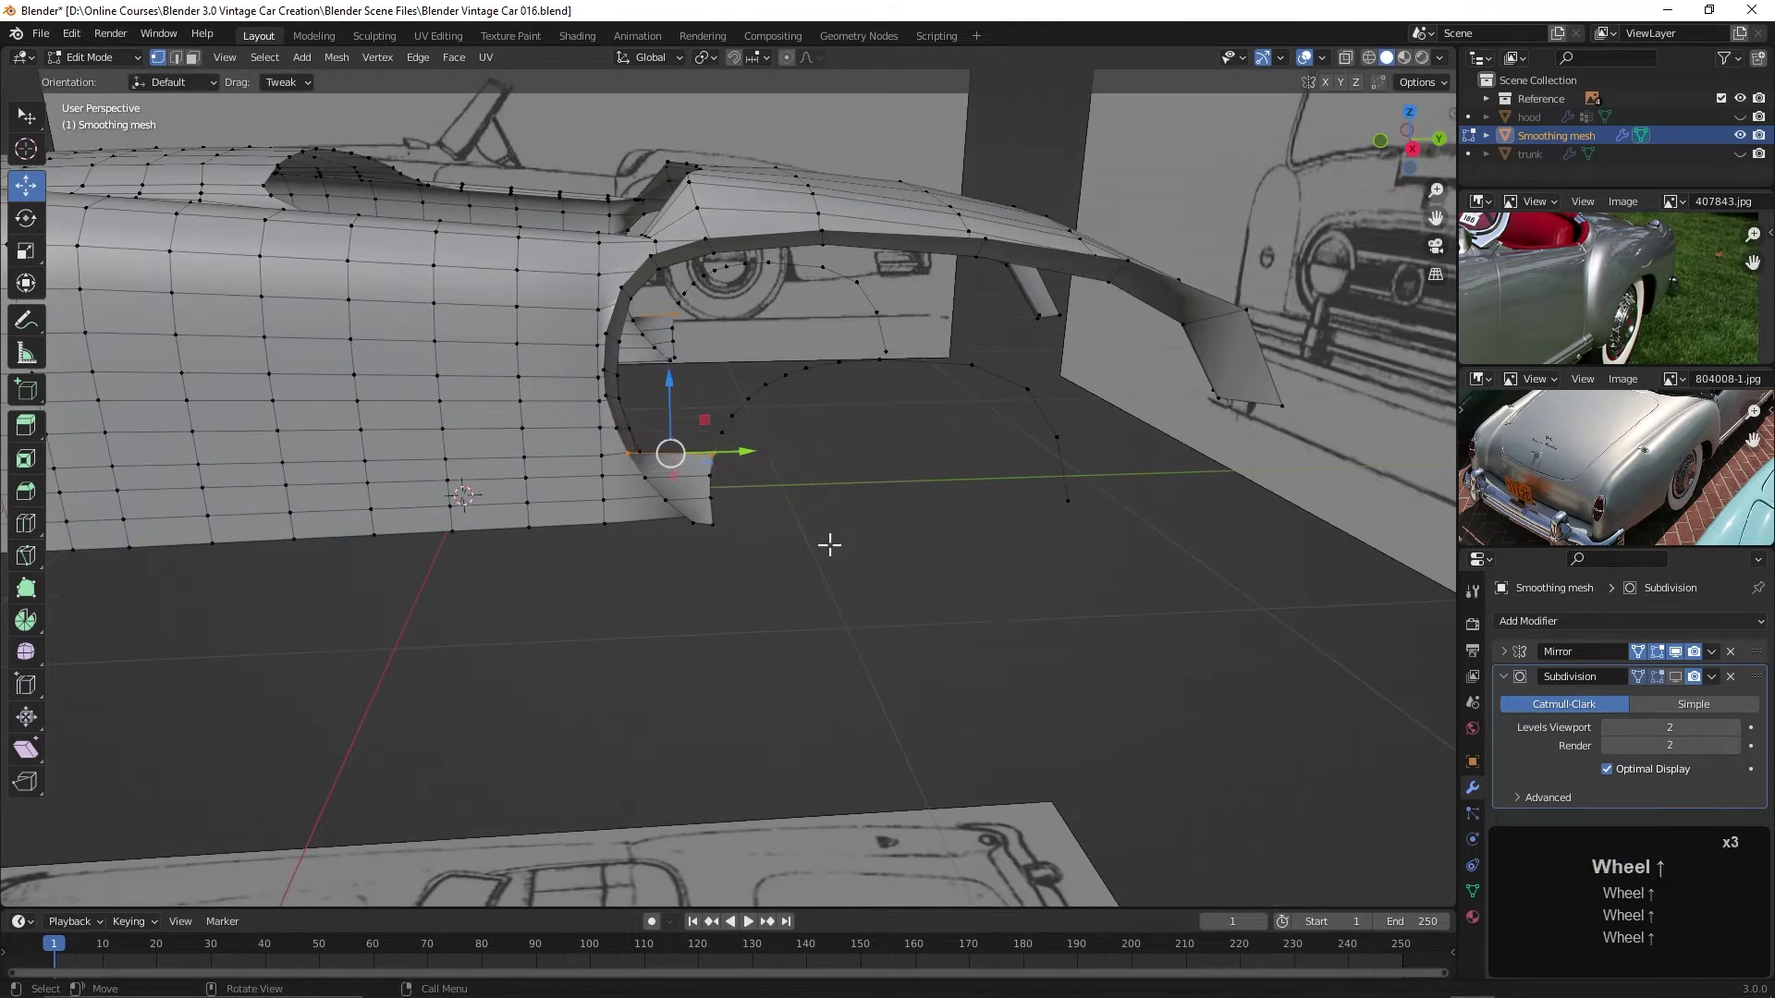
Fill faces one after another along the wheel-arch gap toward the rear of the fender
key(f)
key(f)
key(f)
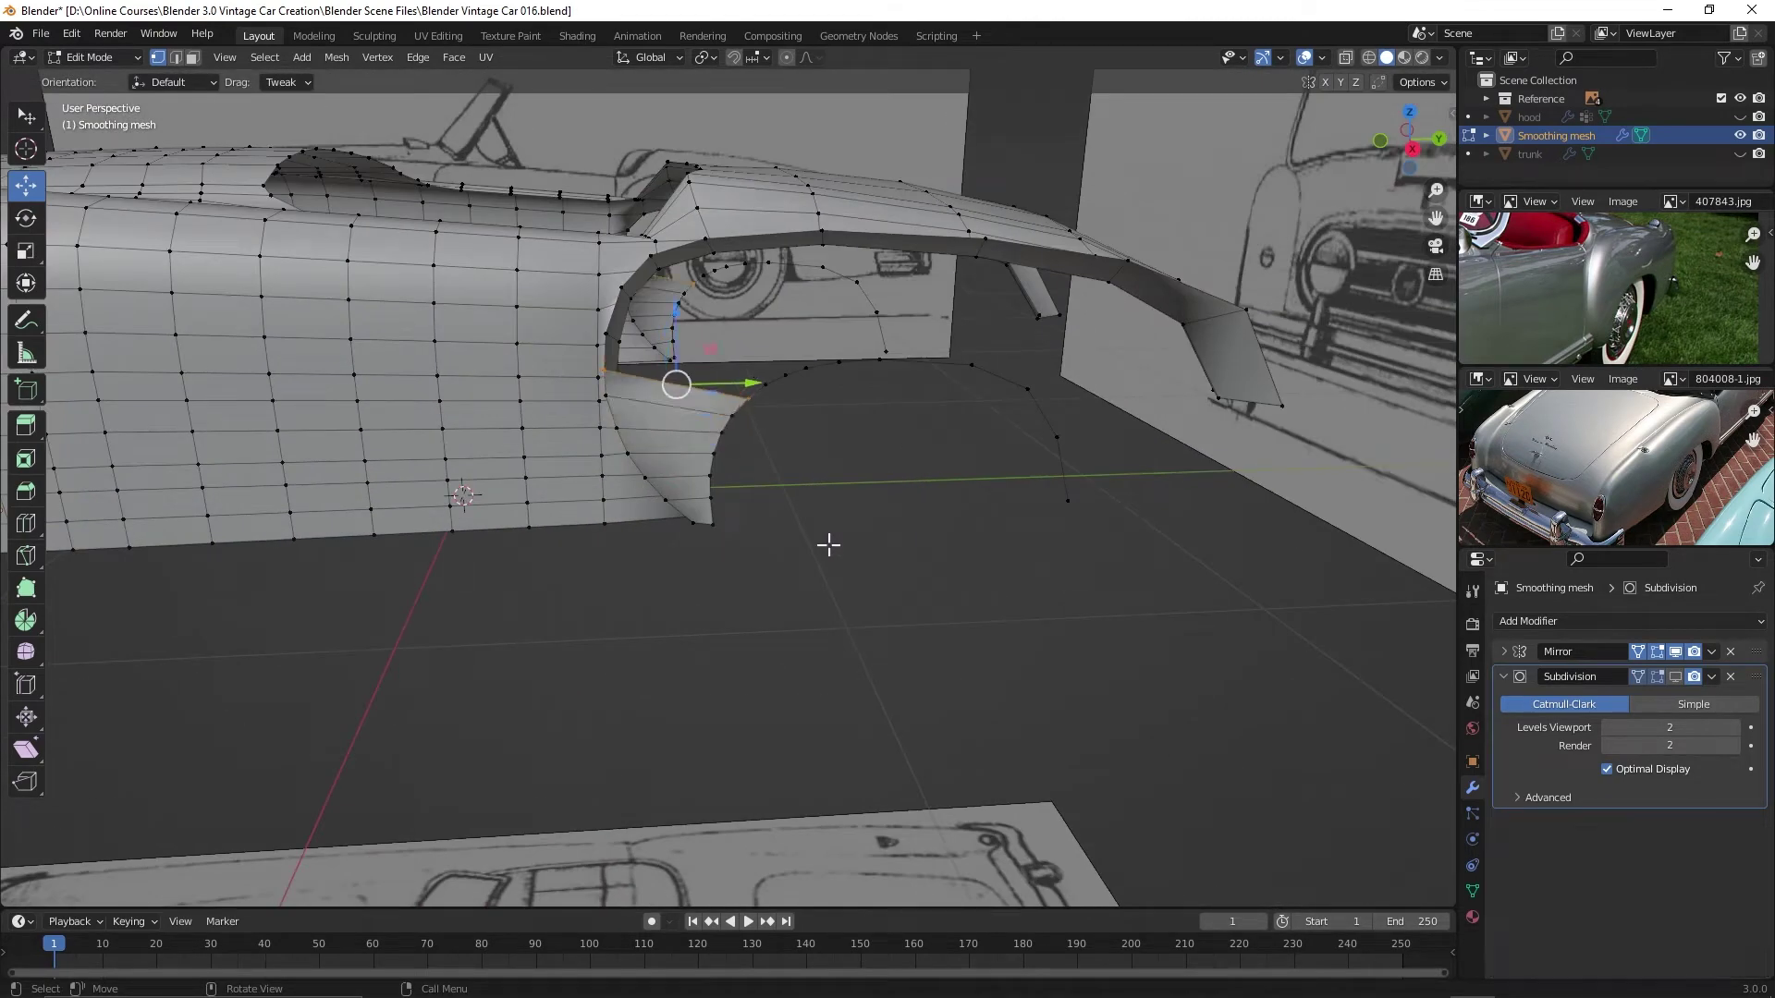
key(f)
key(f)
key(f)
key(f)
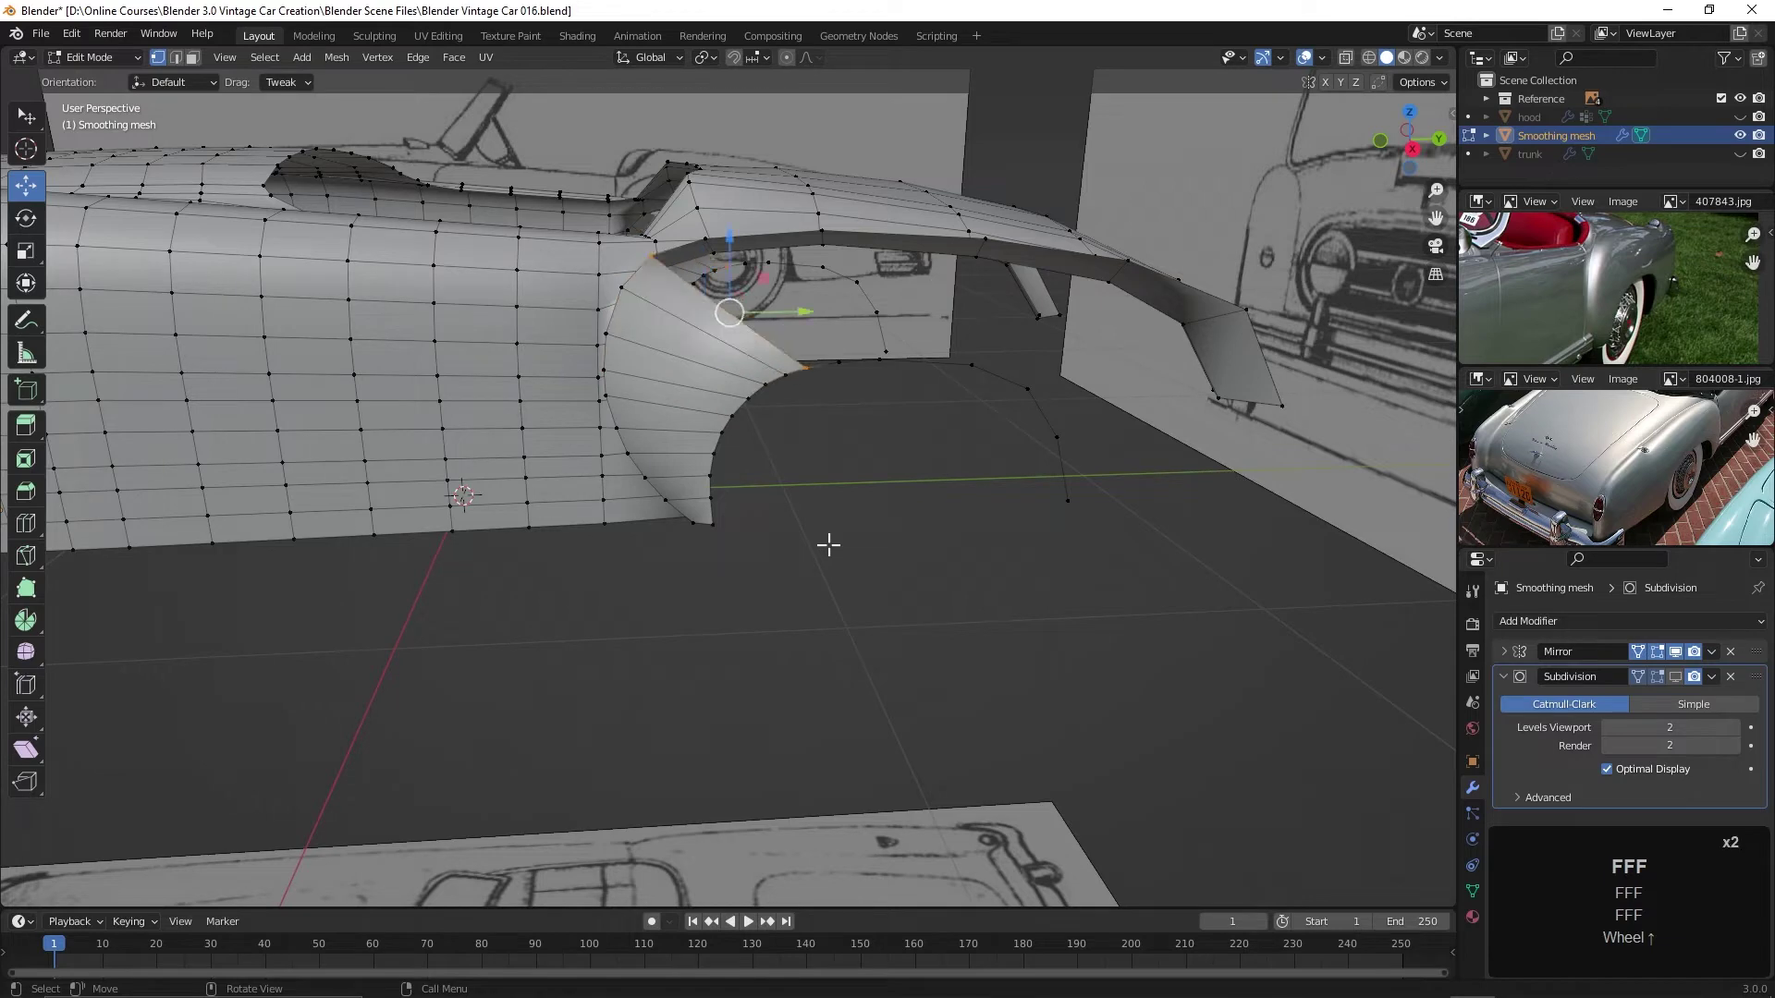
key(f)
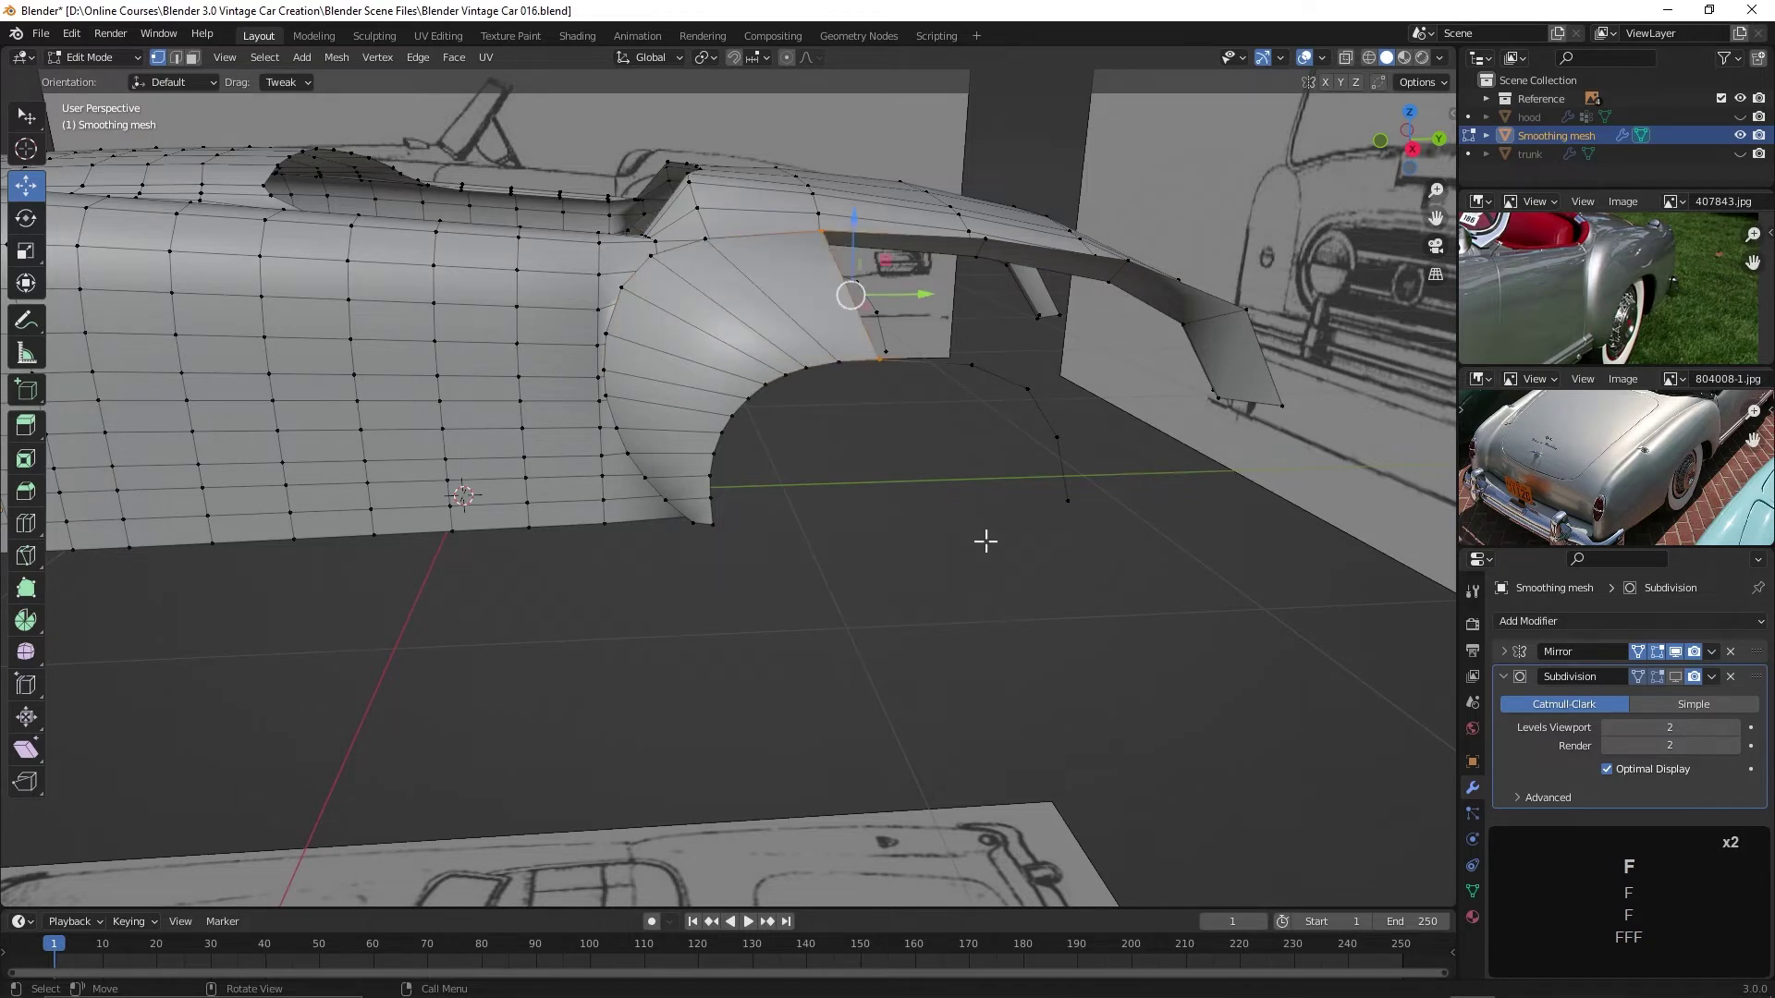
middle_drag(983, 539, 959, 531)
key(f)
shift+middle_drag(1076, 539, 973, 558)
key(f)
key(f)
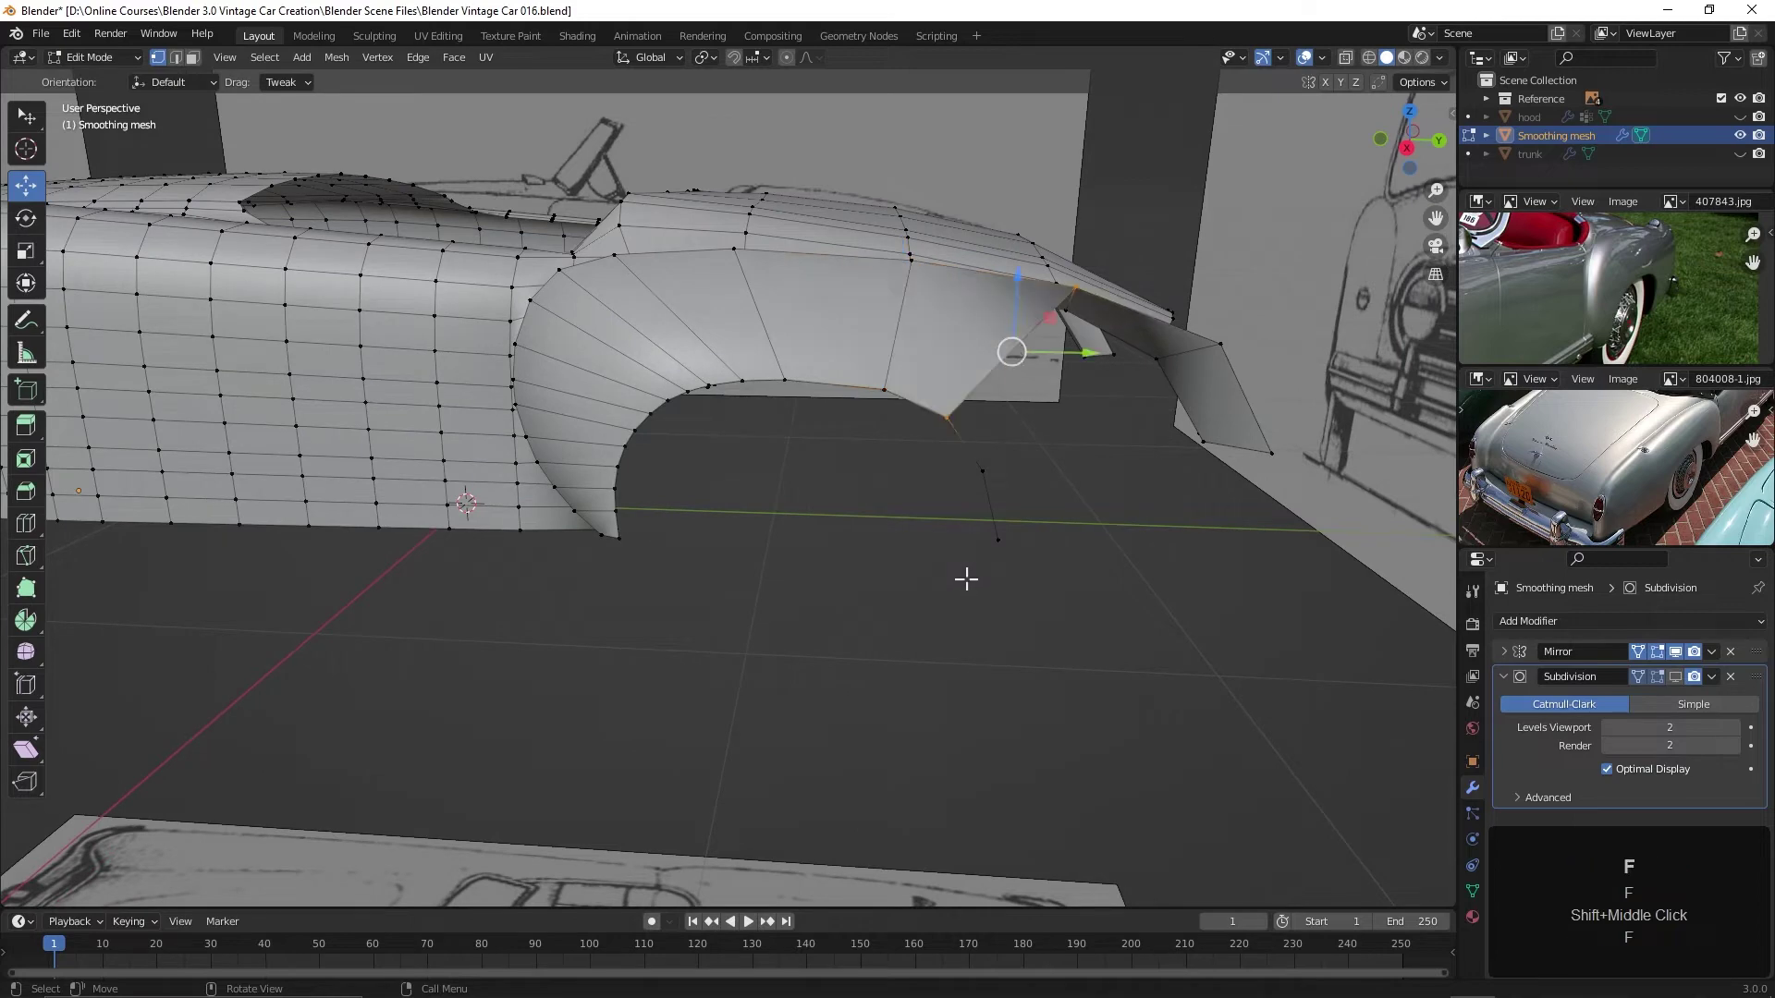
key(f)
key(f)
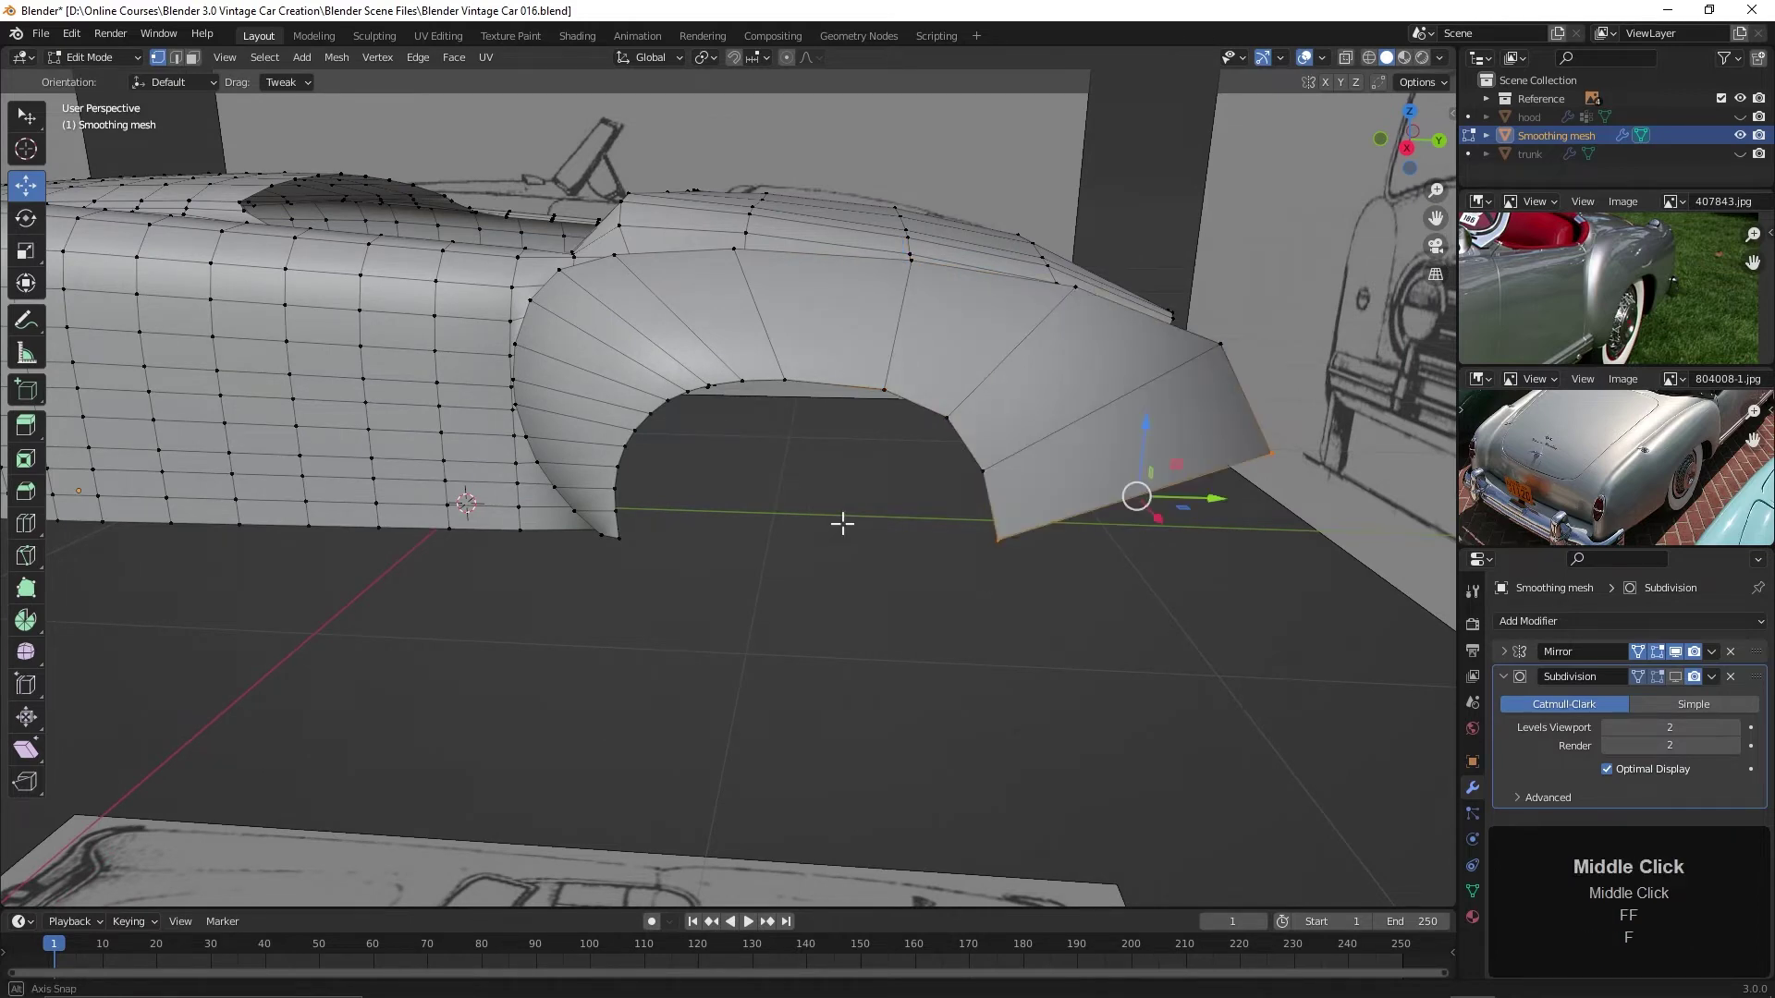
middle_drag(840, 518, 951, 550)
scroll(910, 502, down, 2)
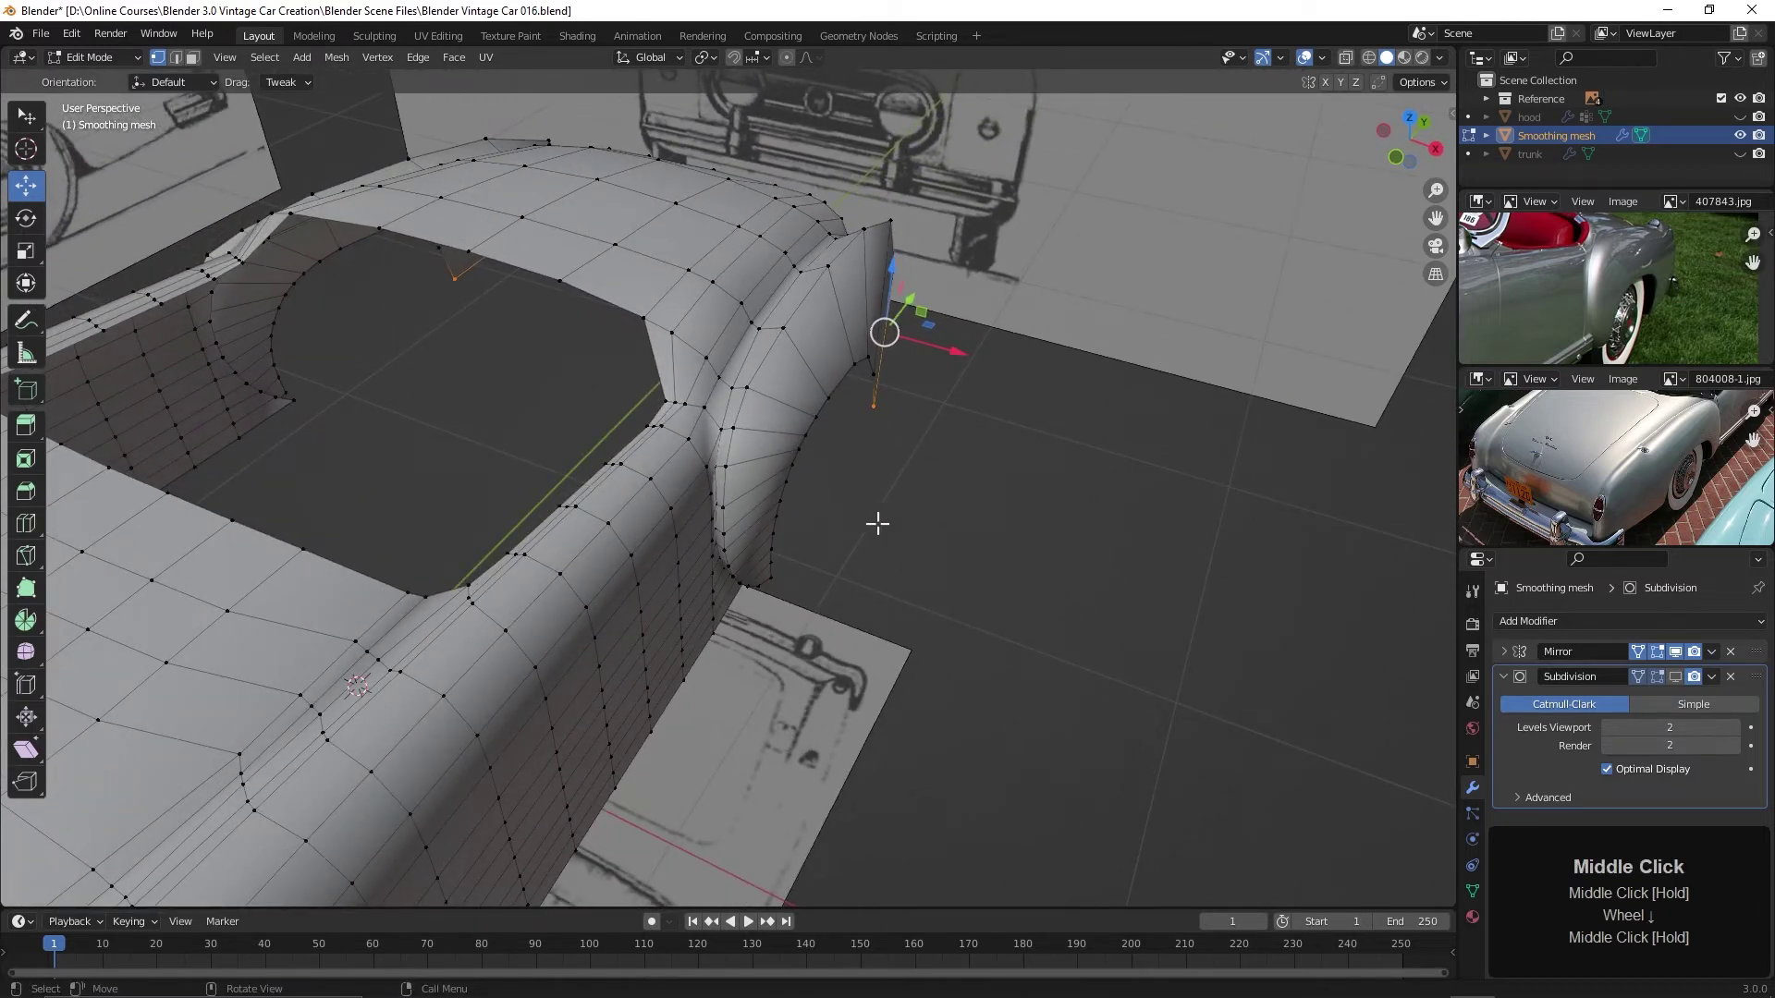
Switch to the top orthographic view with X-ray see-through enabled
middle_drag(789, 422, 878, 476)
scroll(812, 561, down, 8)
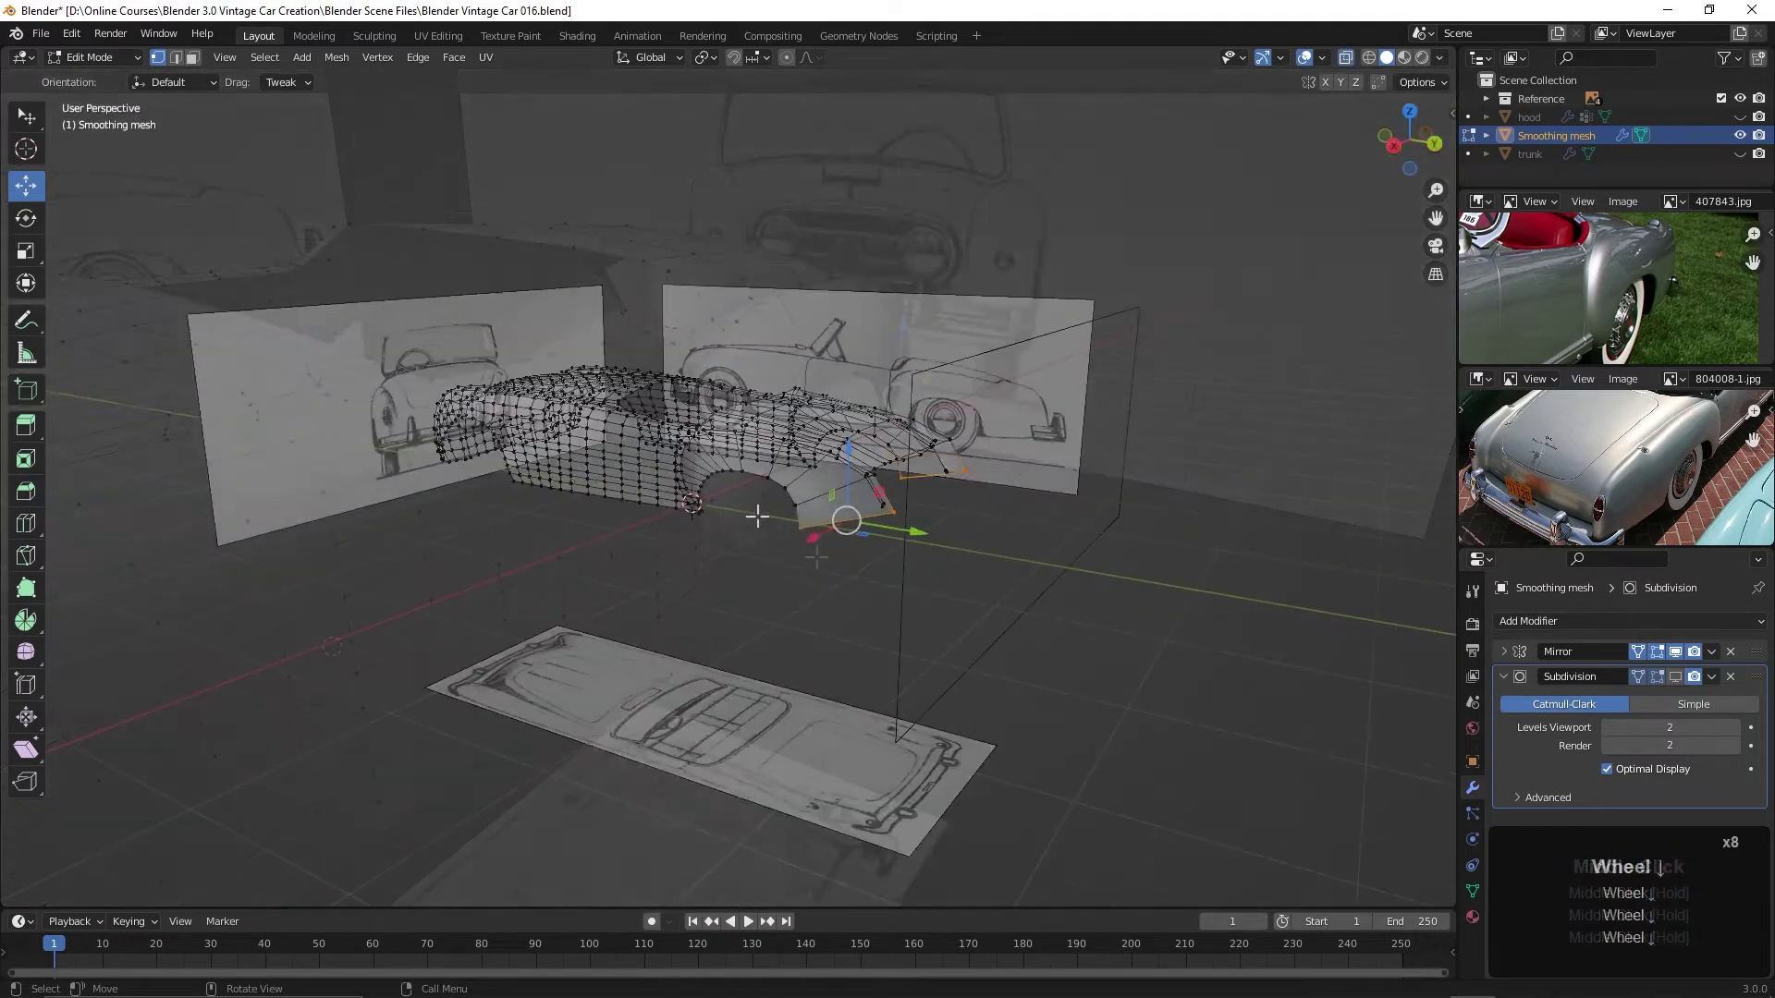
key(alt+z)
middle_drag(767, 504, 869, 504)
key(KP_7)
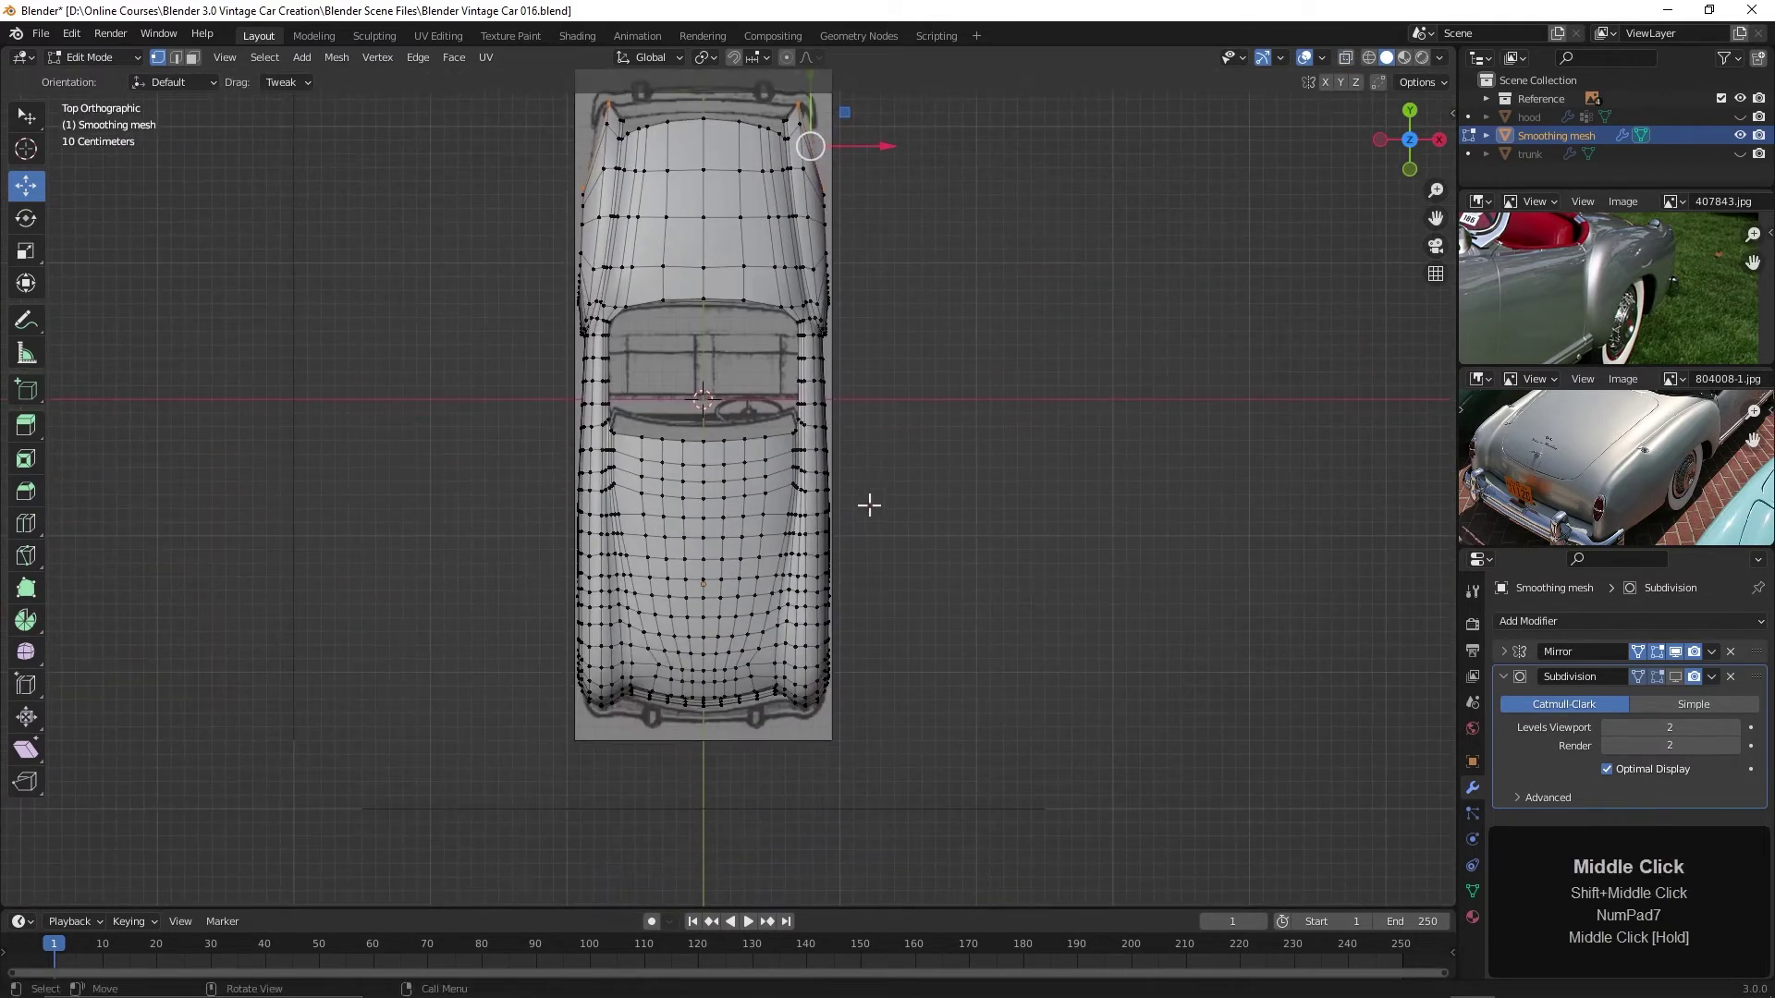
key(alt+z)
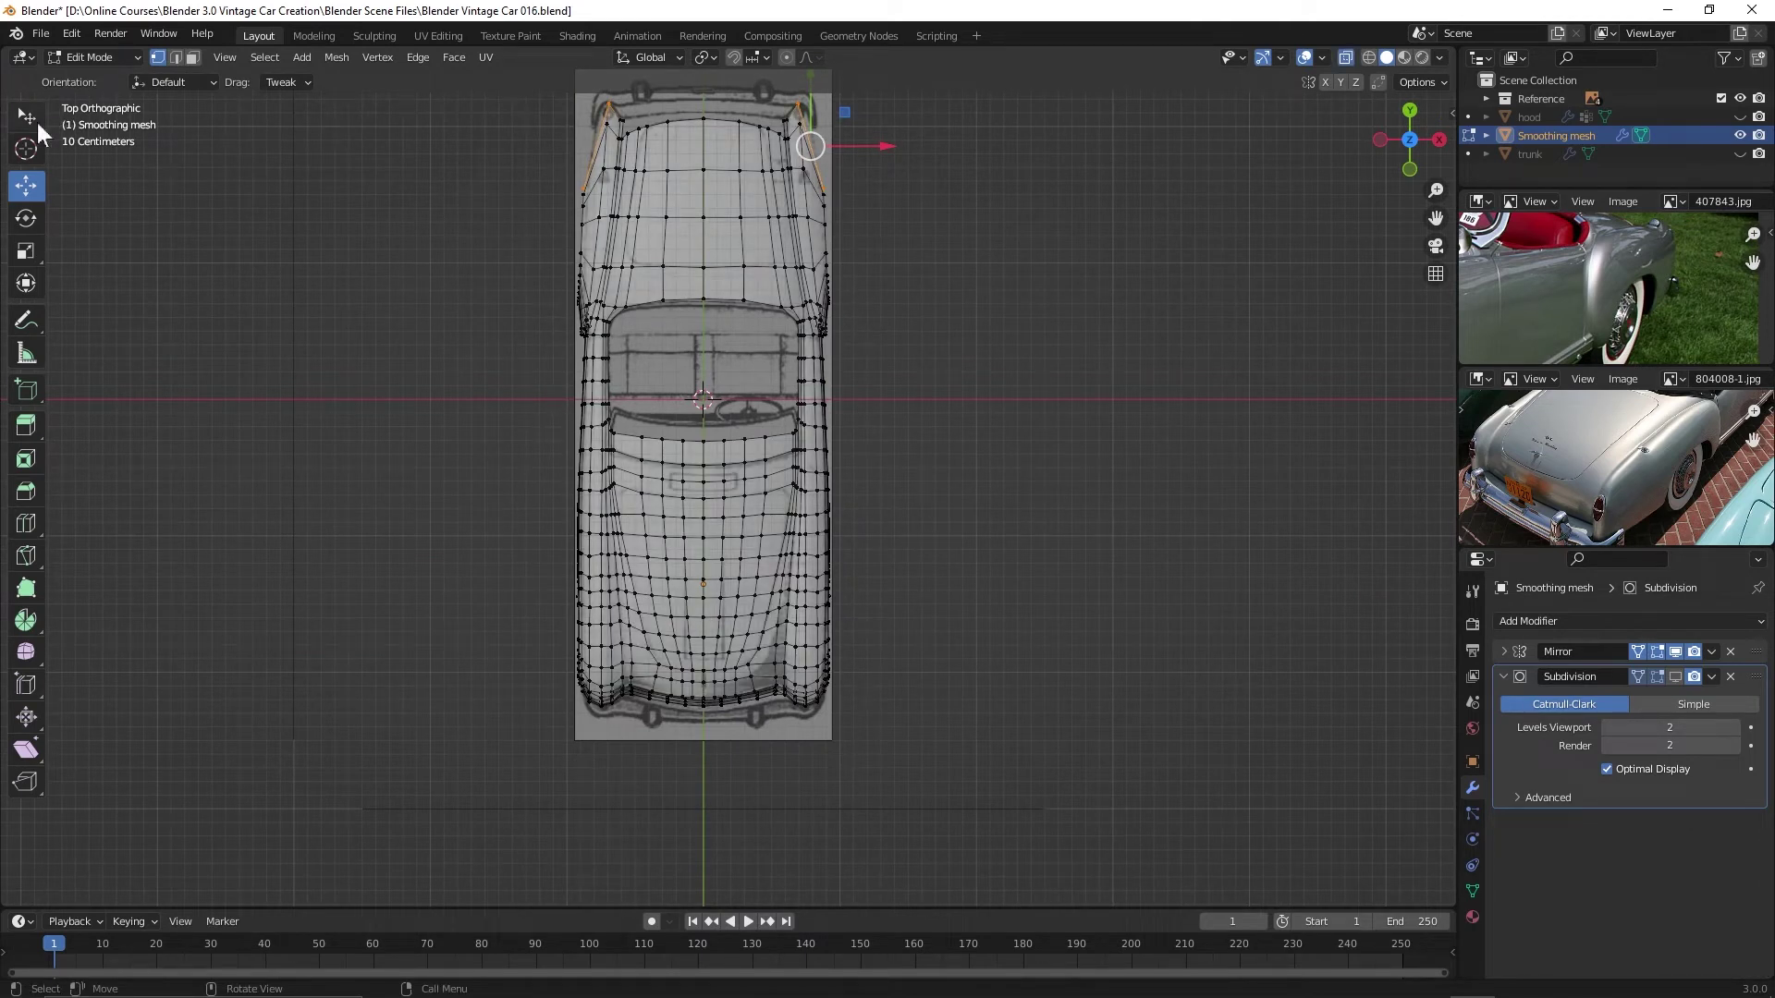
Box-select the rear half of the car body's vertices
drag(37, 123, 119, 165)
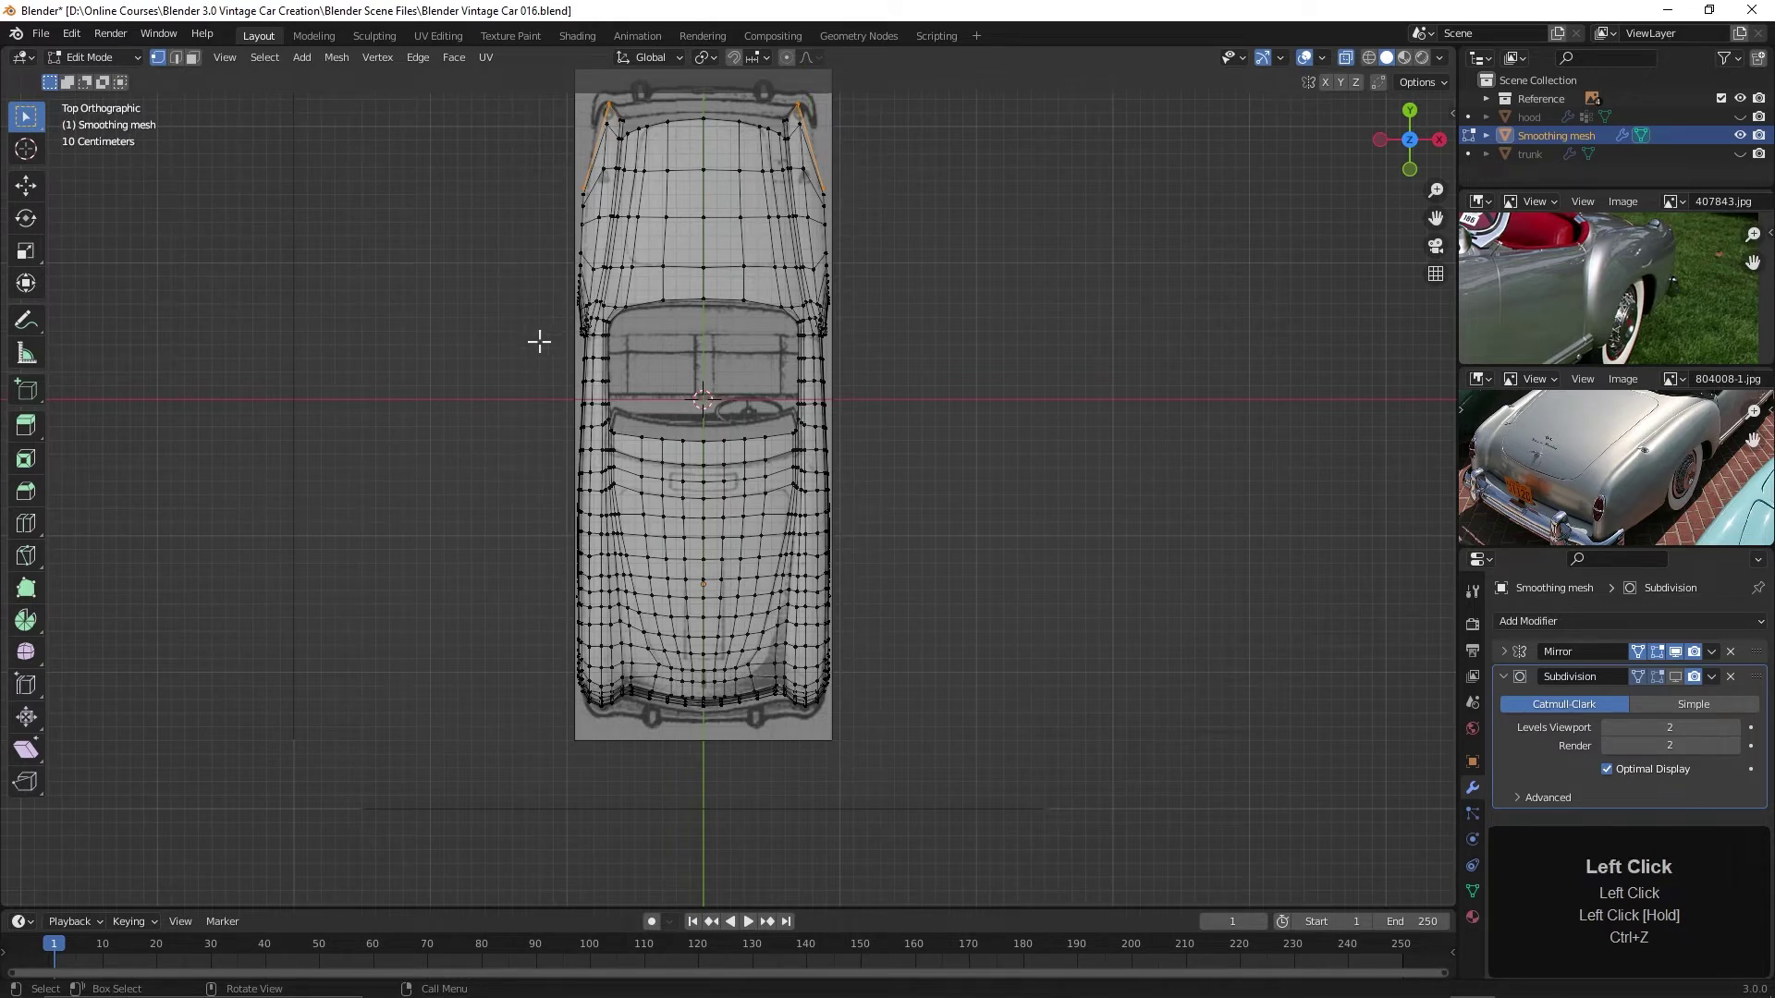
drag(543, 338, 865, 837)
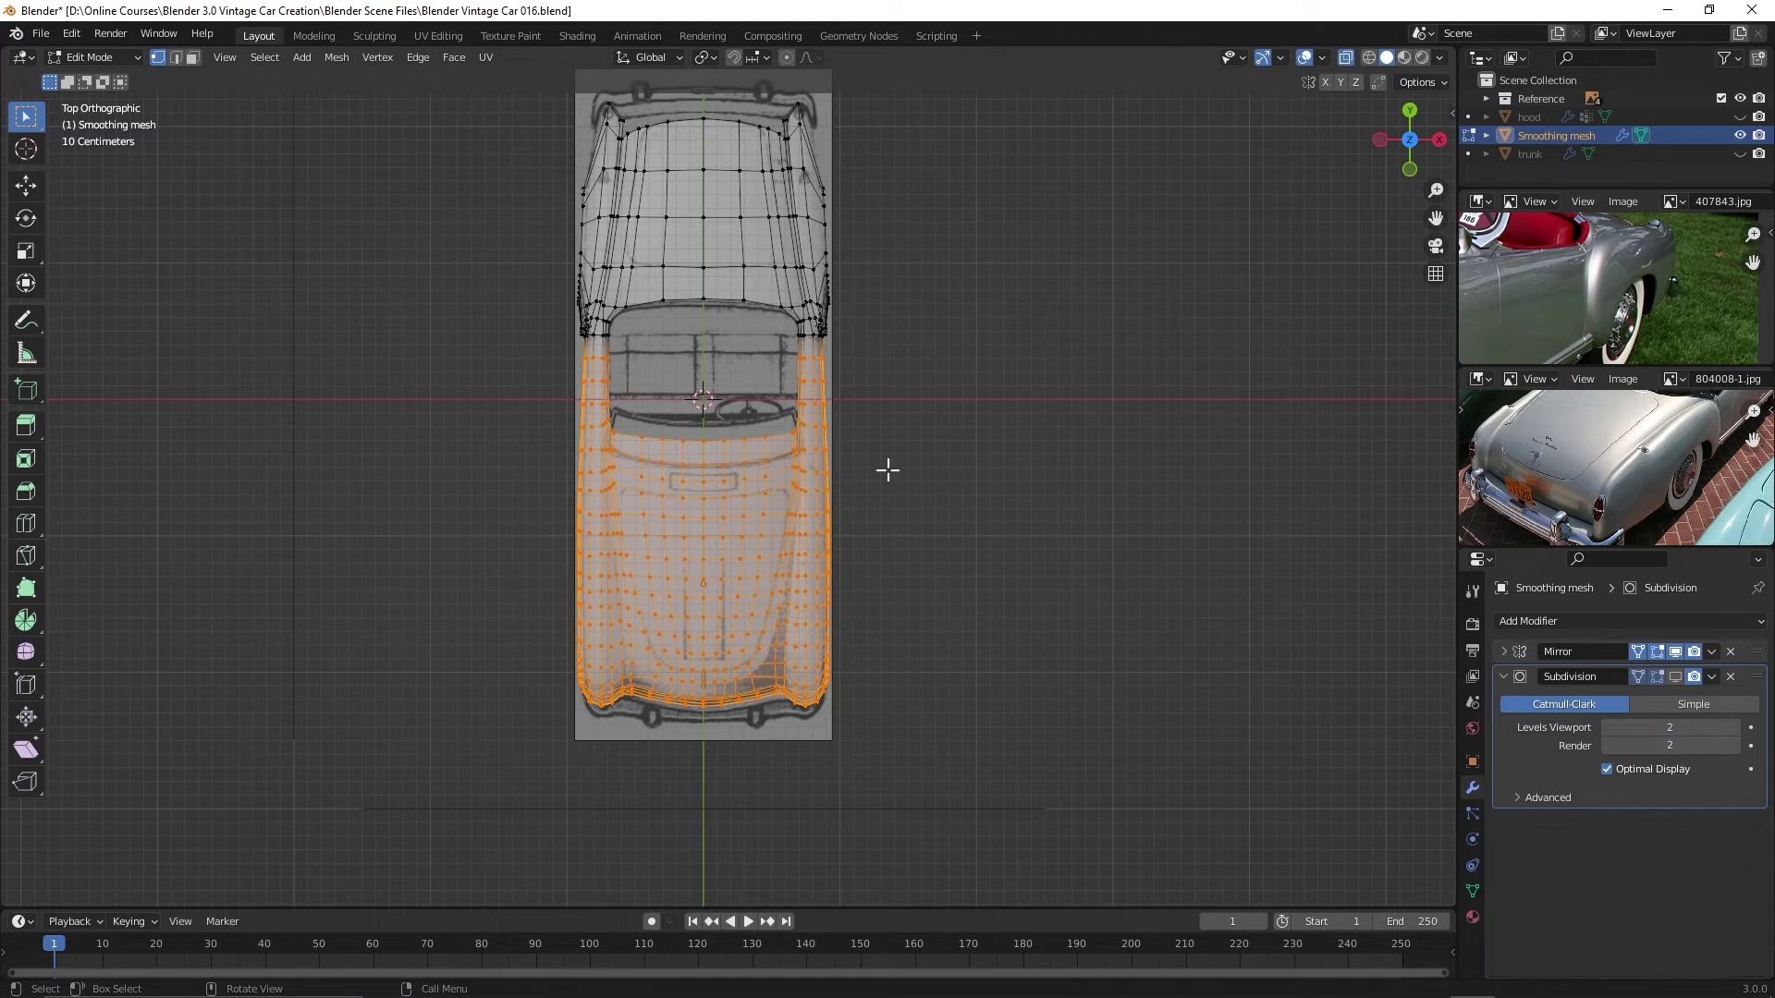
click(335, 57)
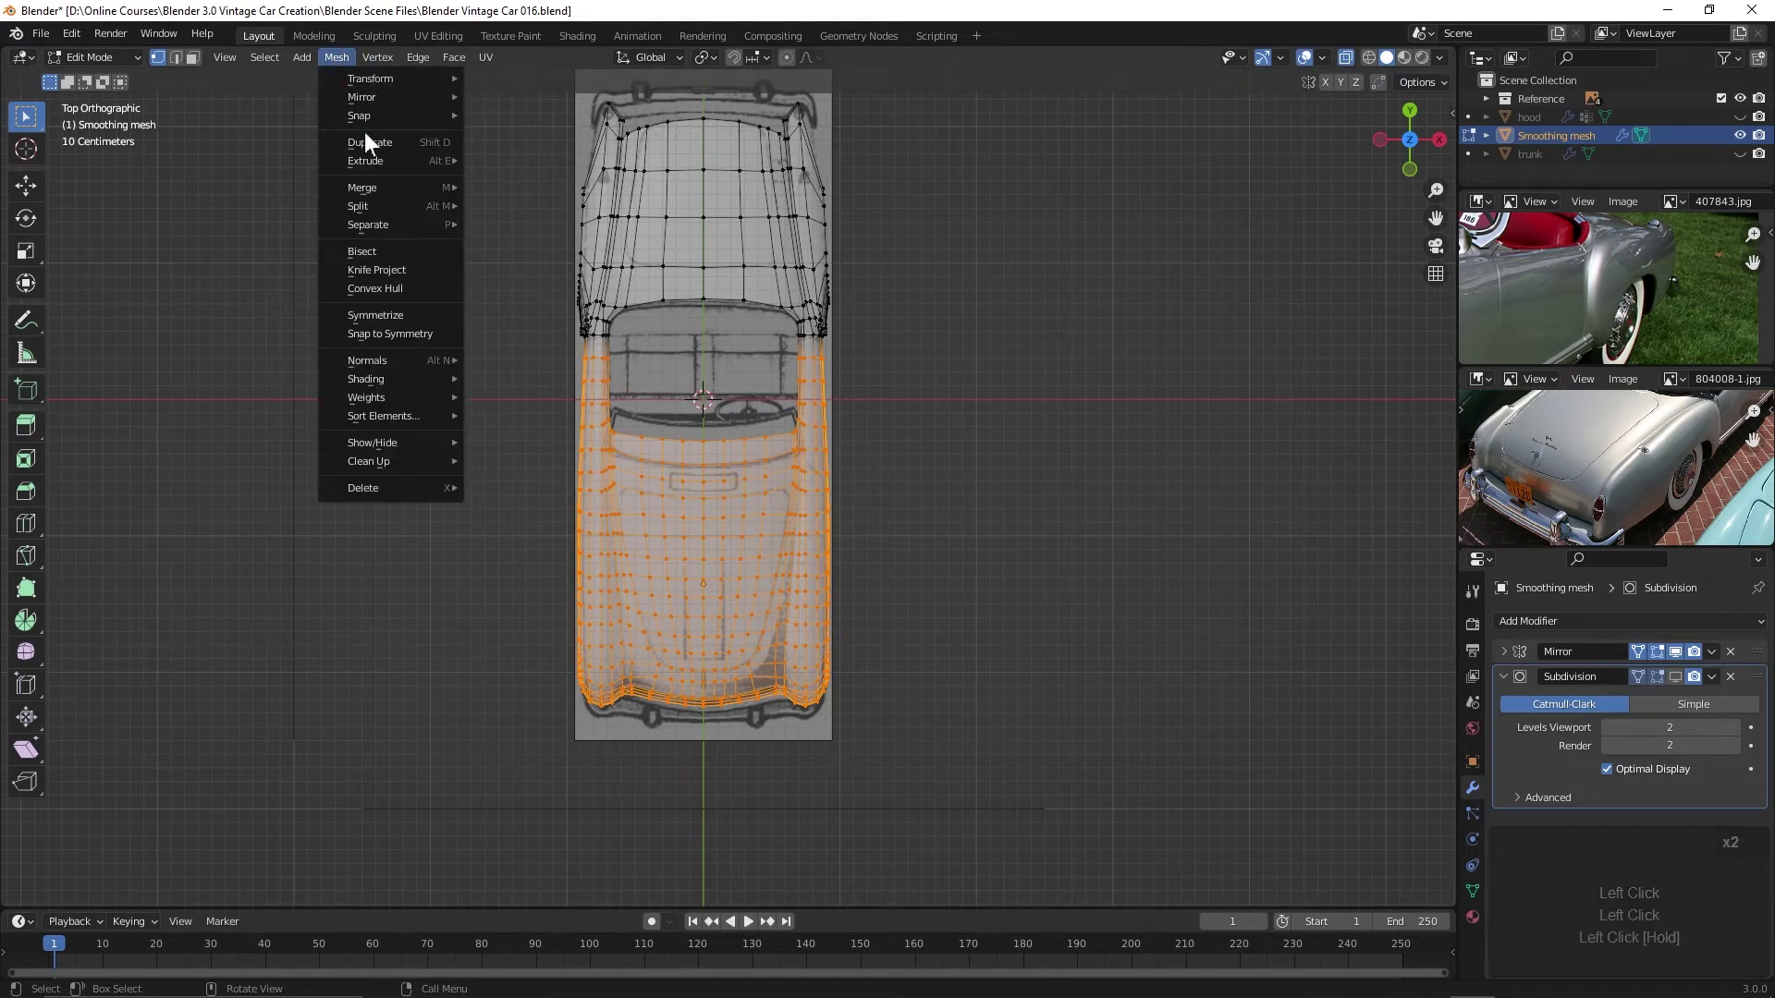
mouse_move(409, 443)
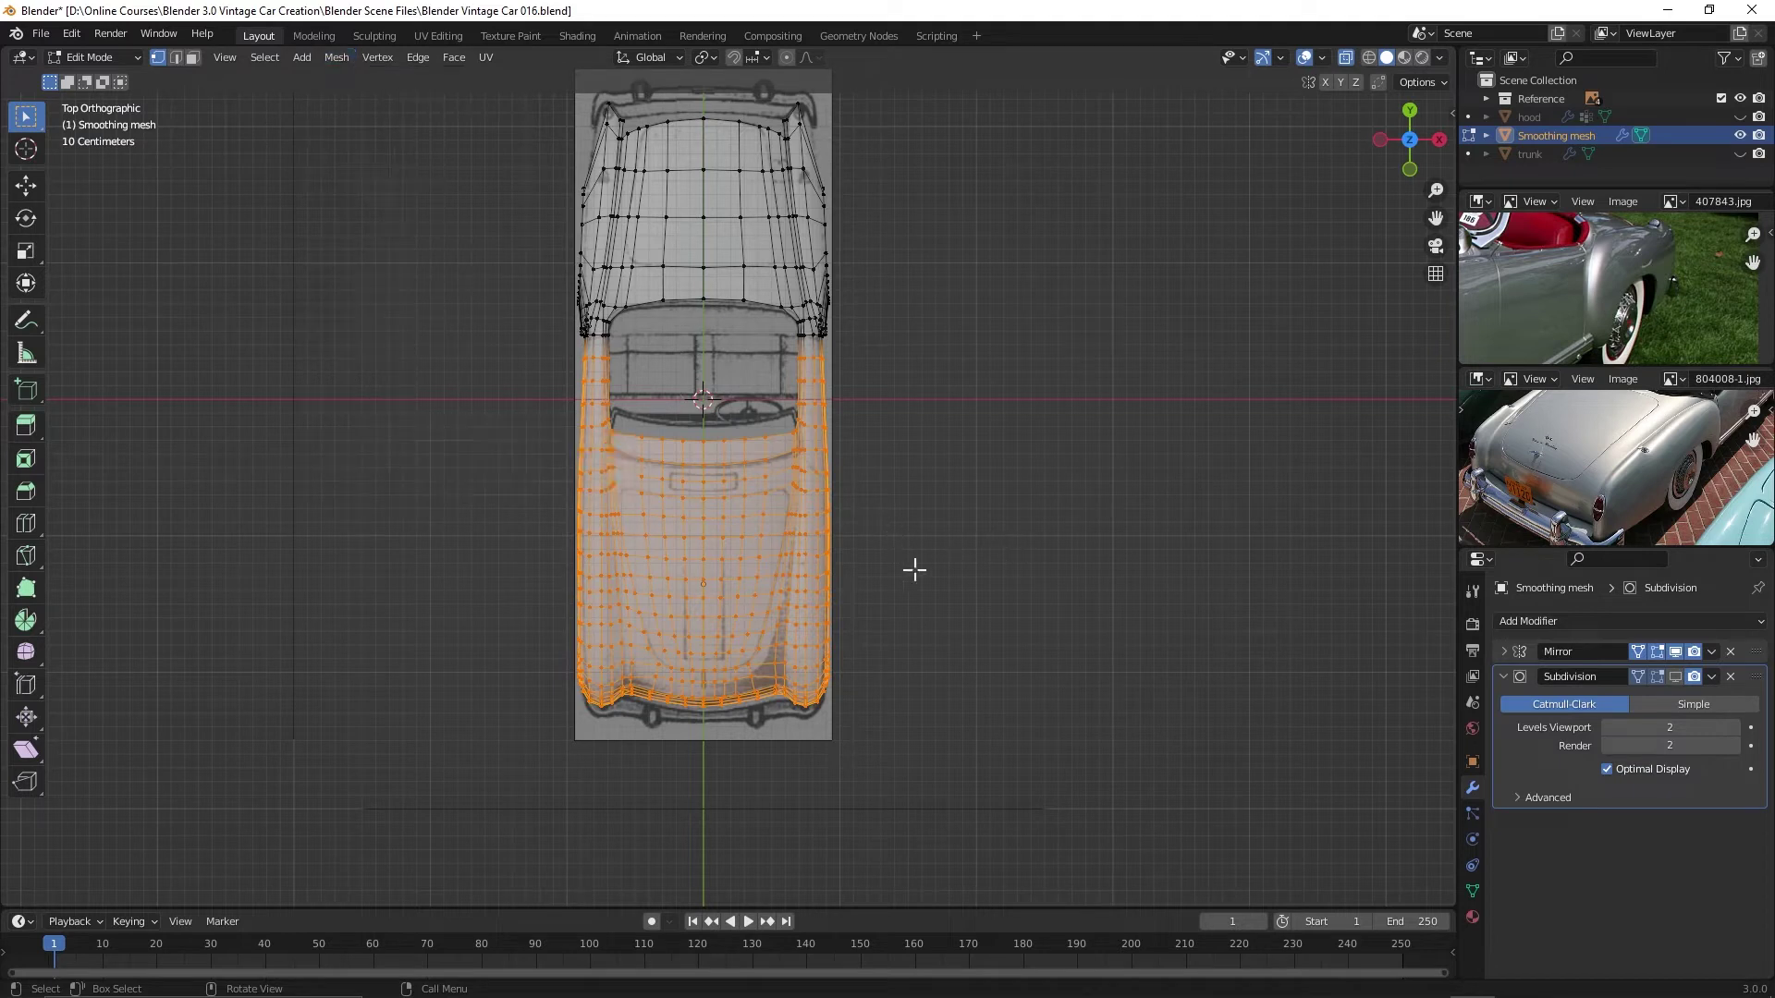
Hide the selected rear half of the mesh
key(h)
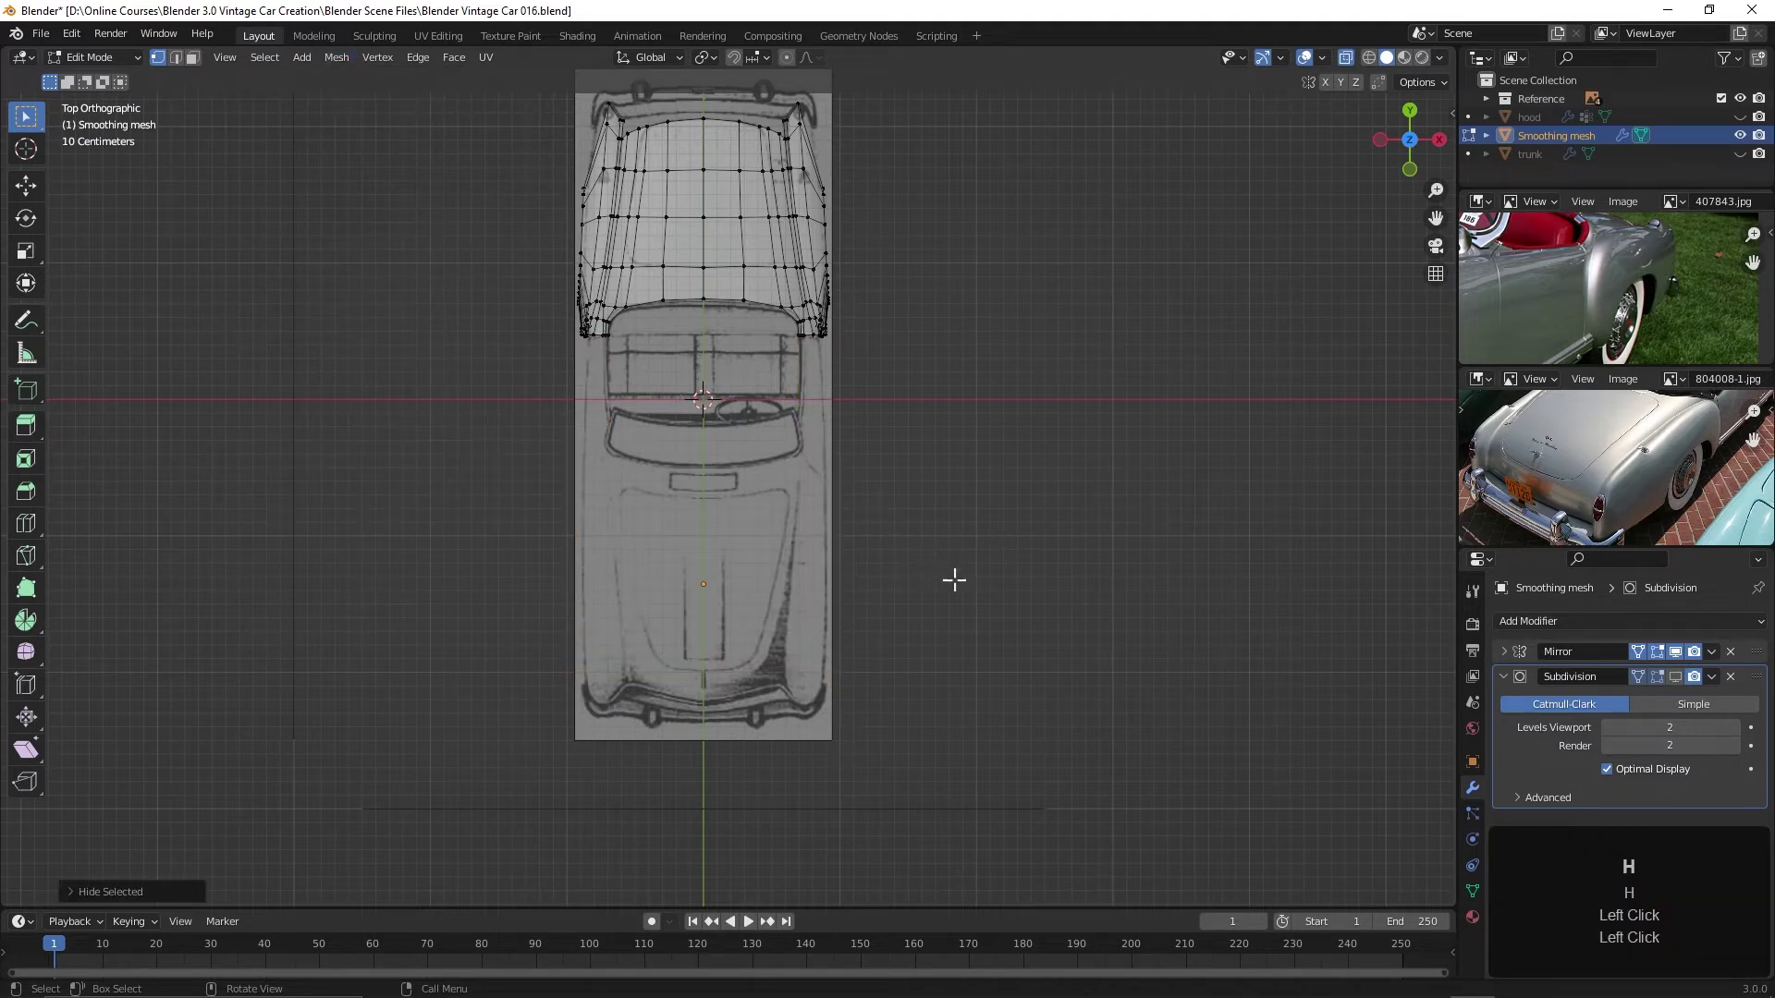
scroll(954, 580, up, 2)
scroll(960, 586, down, 2)
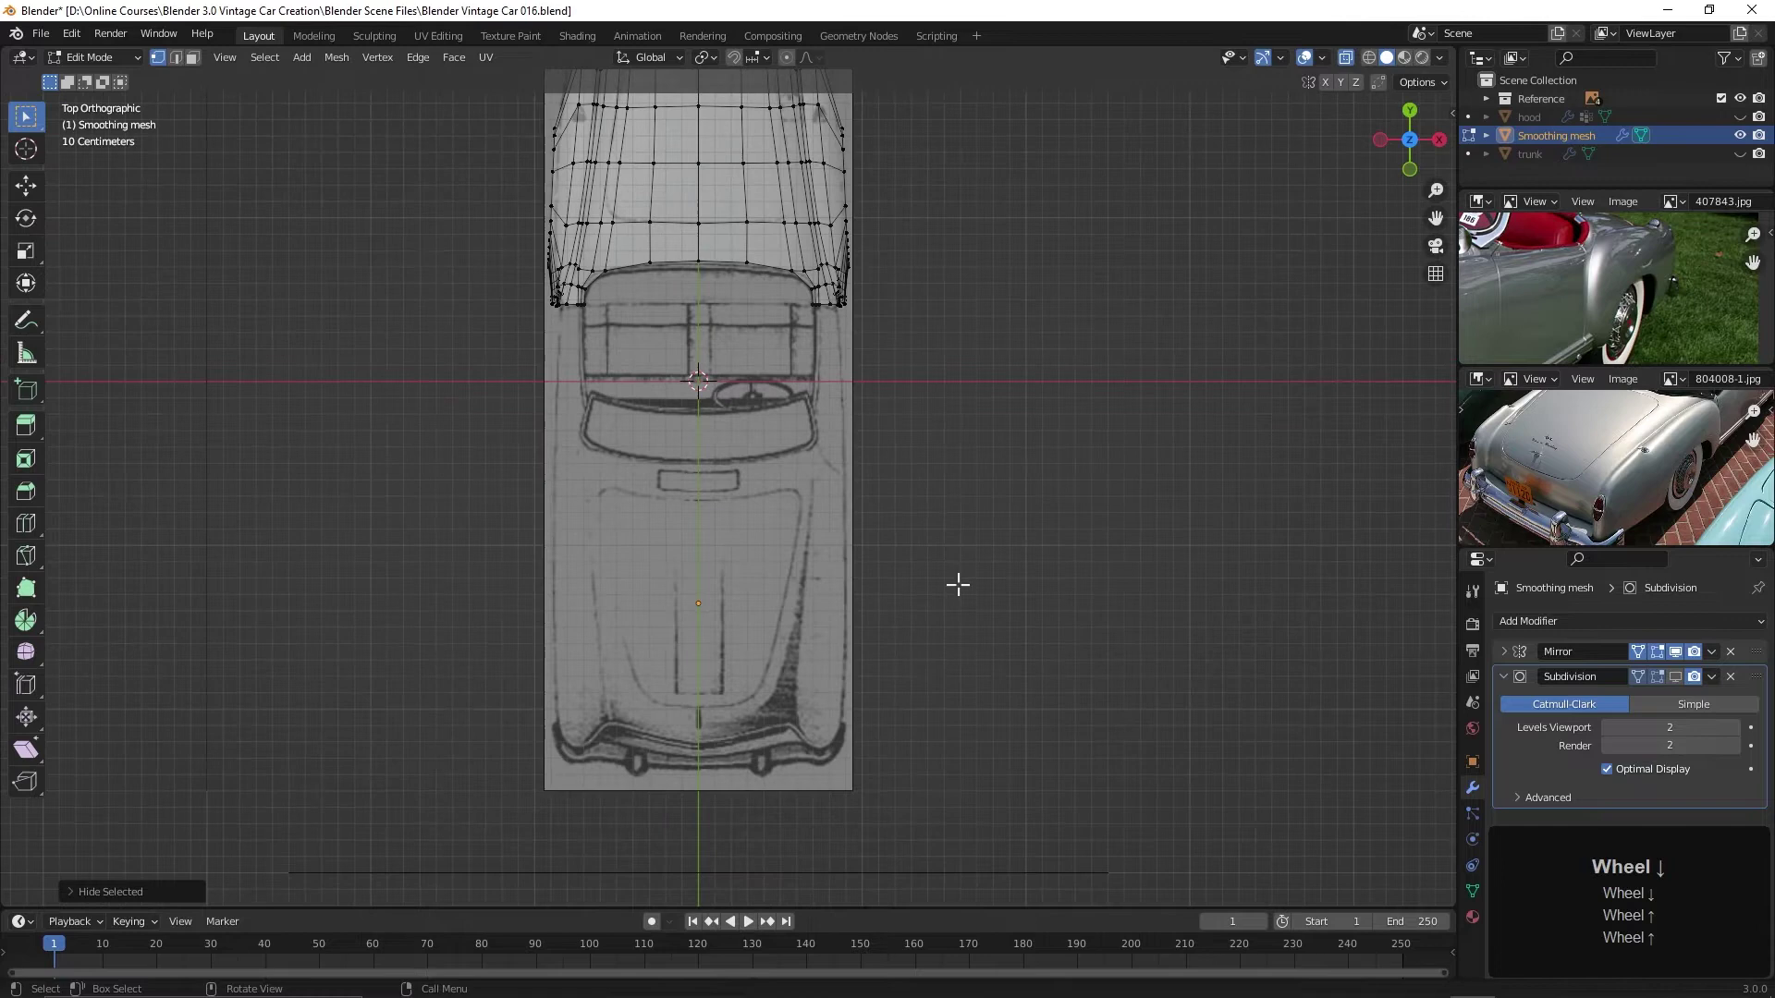
From the back view with X-ray off, add a loop cut through the middle of the fender flare
key(ctrl+KP_1)
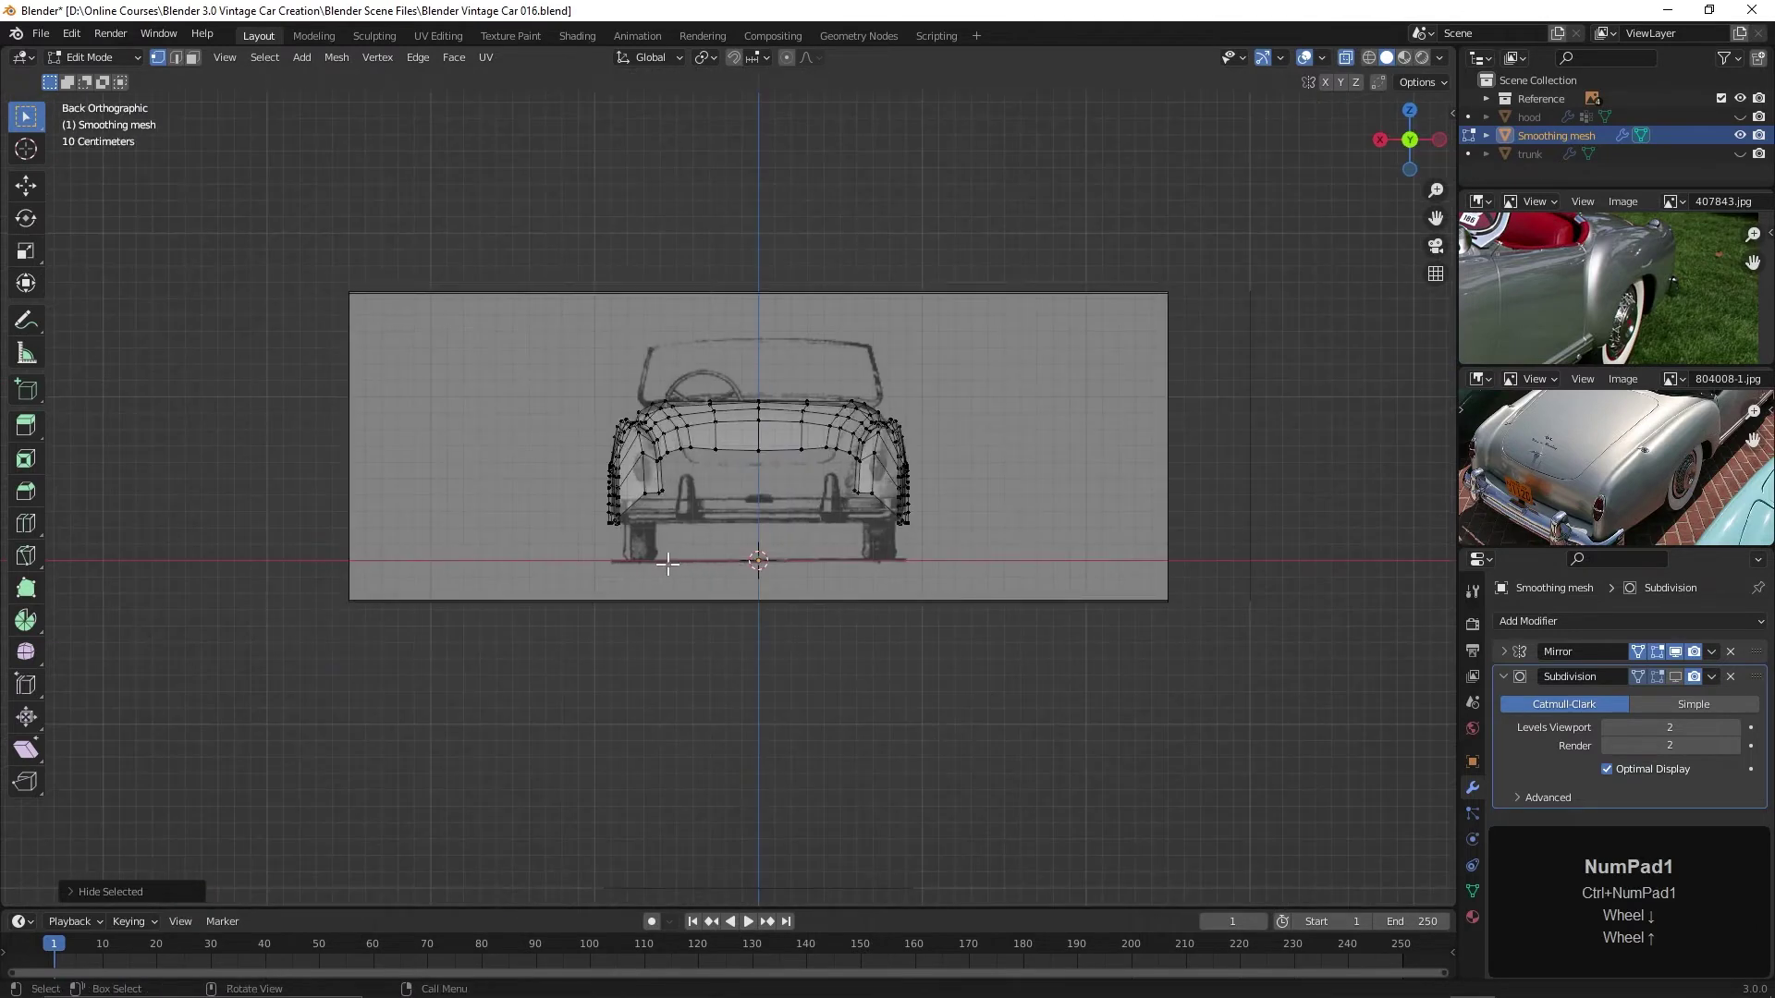
scroll(664, 554, up, 5)
shift+middle_drag(663, 554, 915, 583)
key(alt+z)
scroll(735, 554, down, 6)
middle_drag(916, 582, 785, 565)
key(ctrl+r)
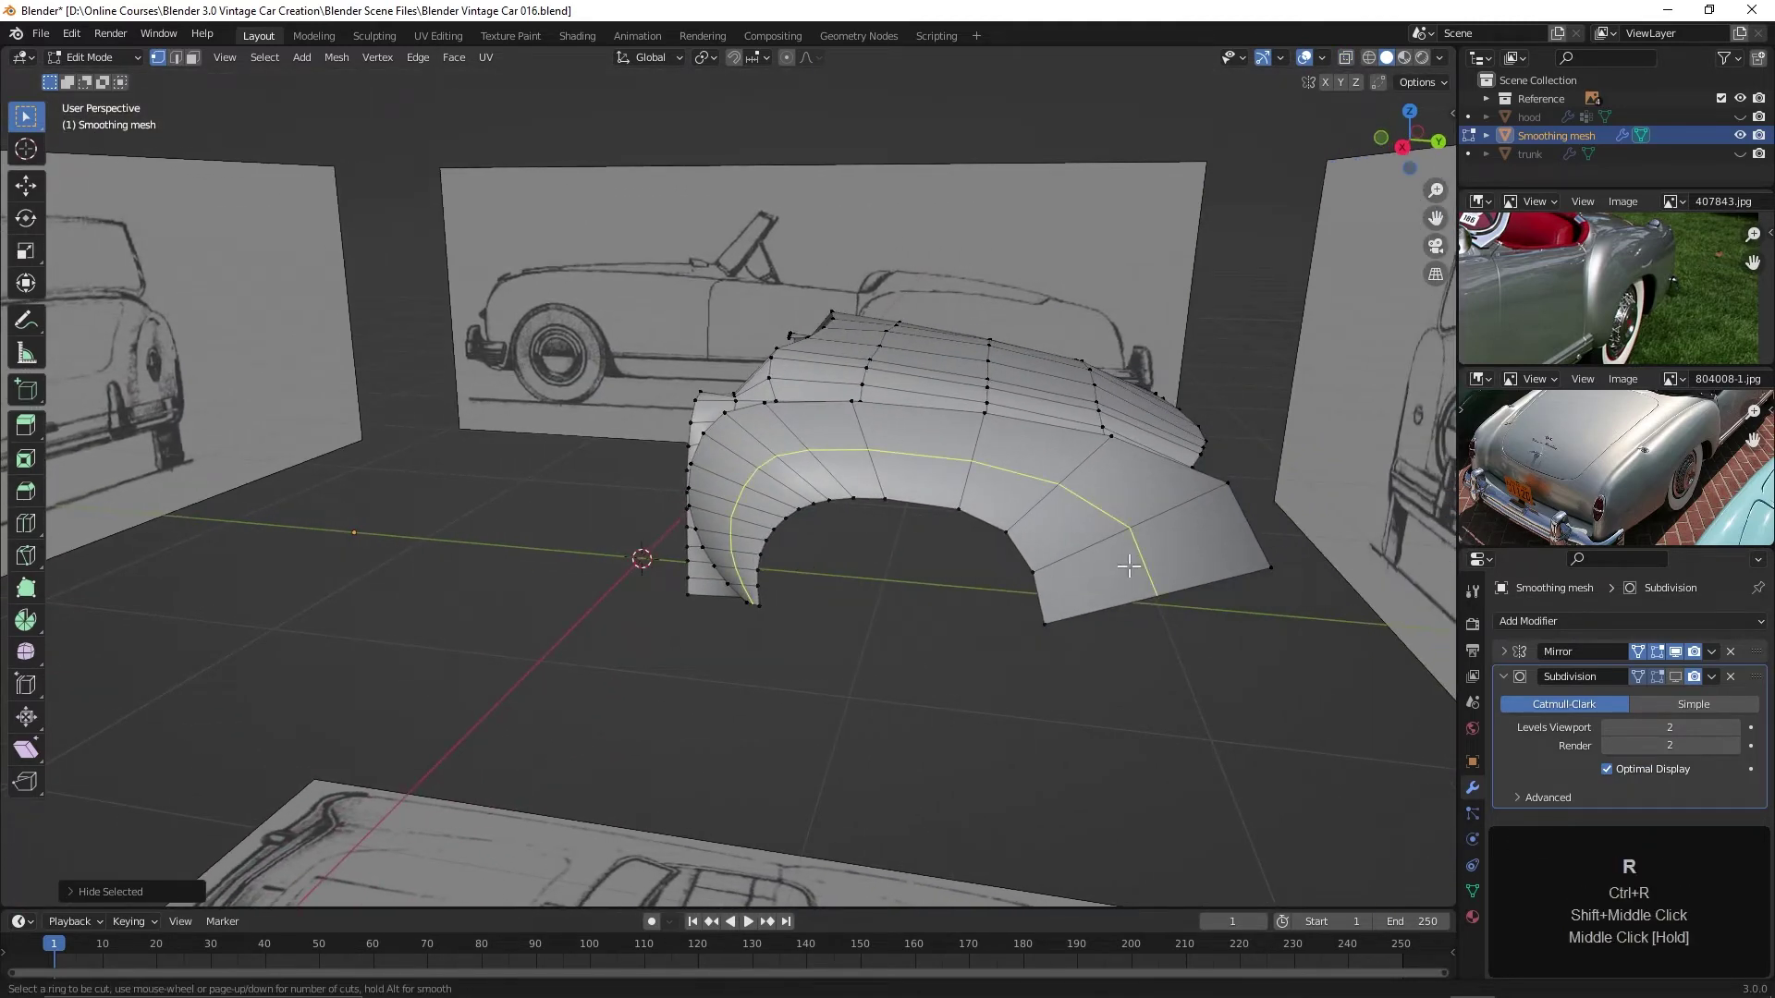
key(Return)
key(Return)
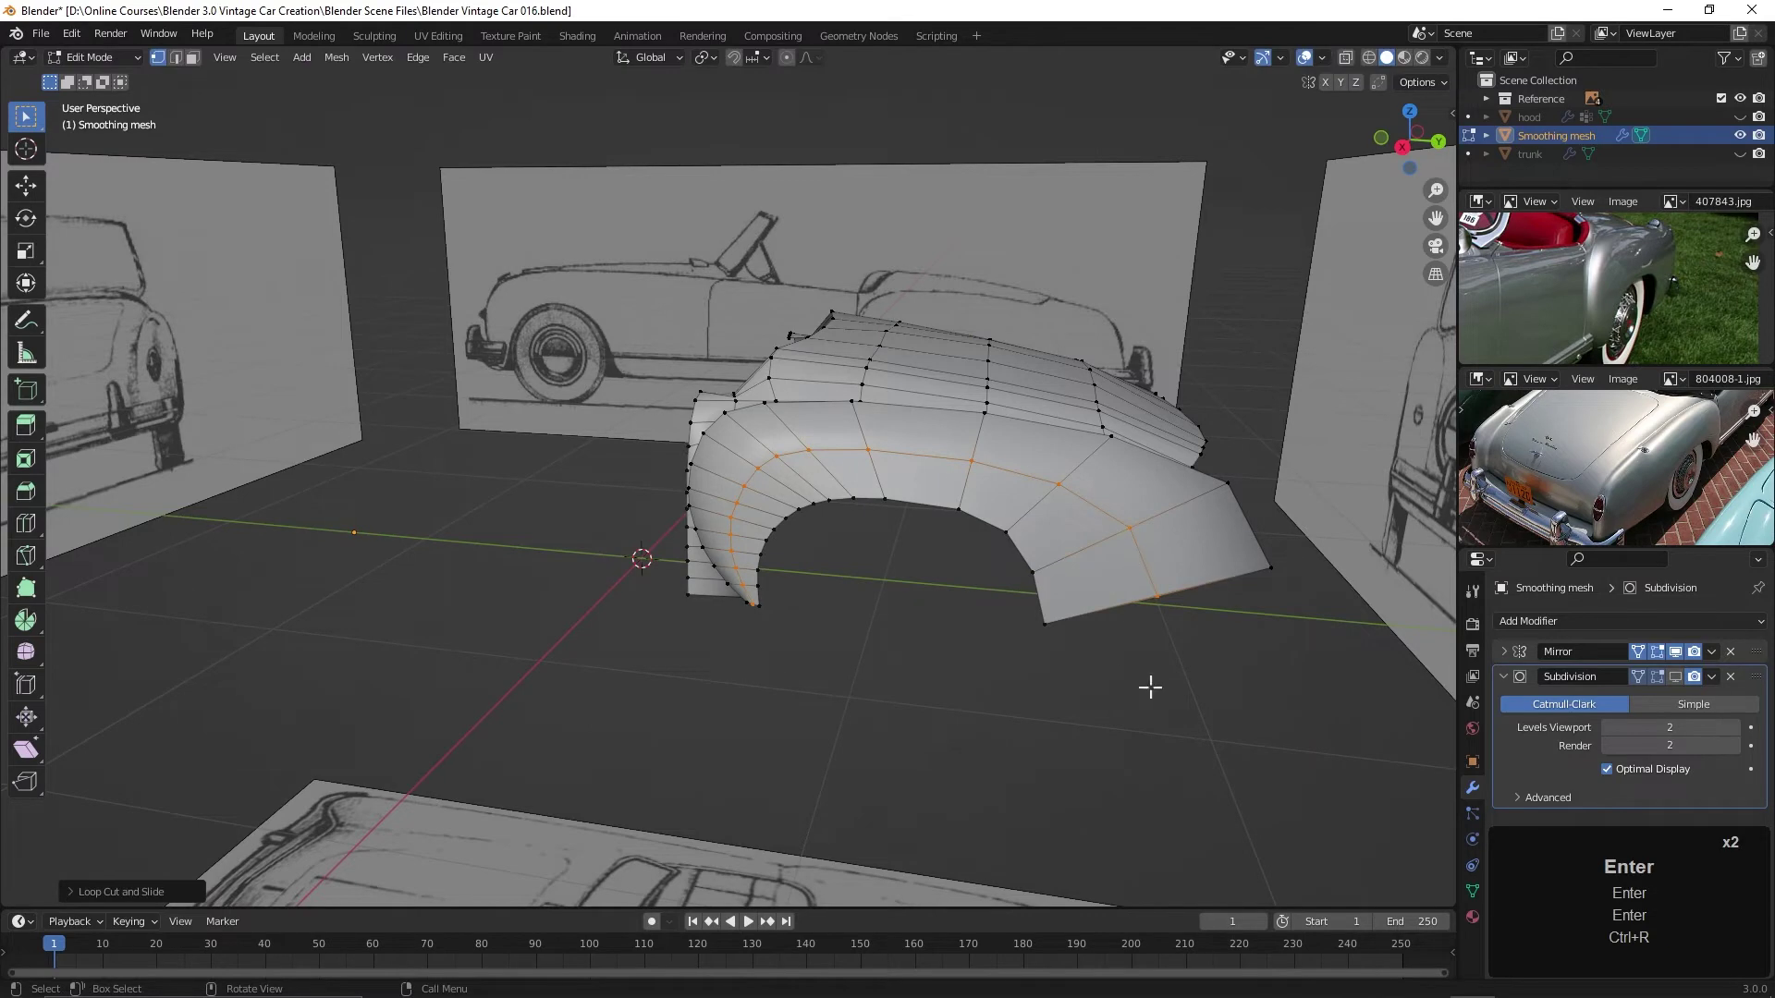
In back orthographic view, slide the fender's outer edge loop about 0.0057 m along X
key(ctrl+KP_1)
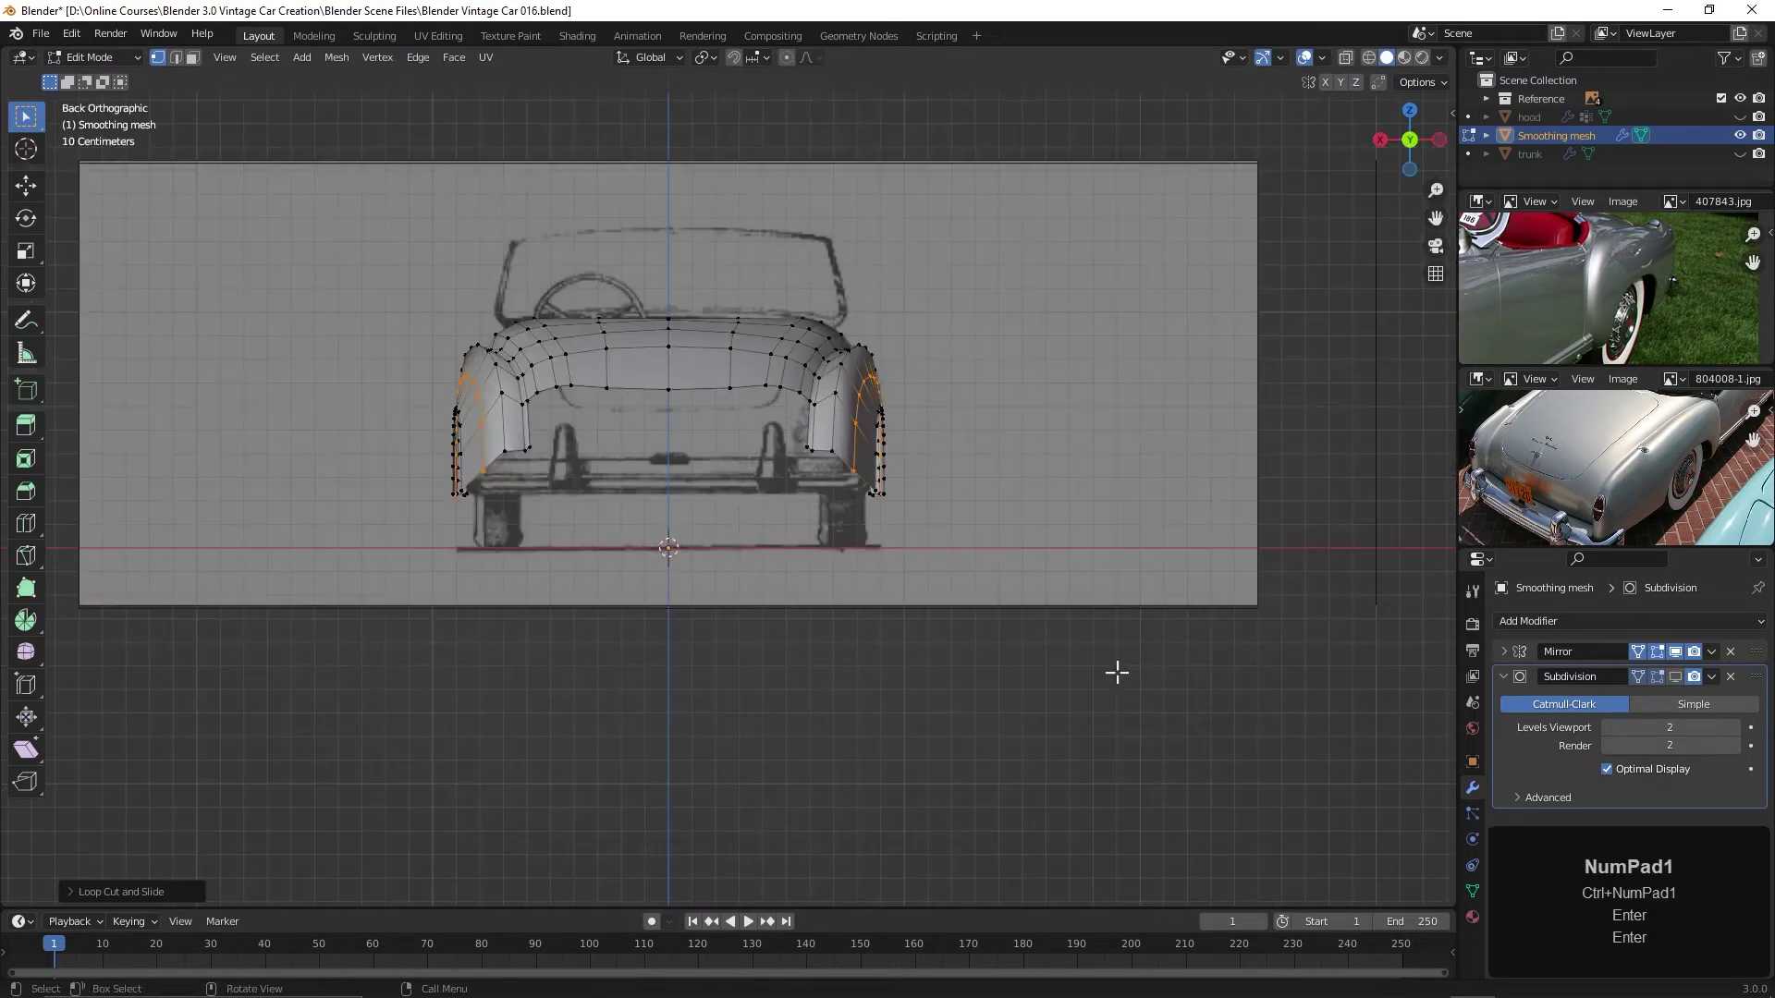
scroll(597, 567, up, 3)
shift+middle_drag(596, 568, 679, 567)
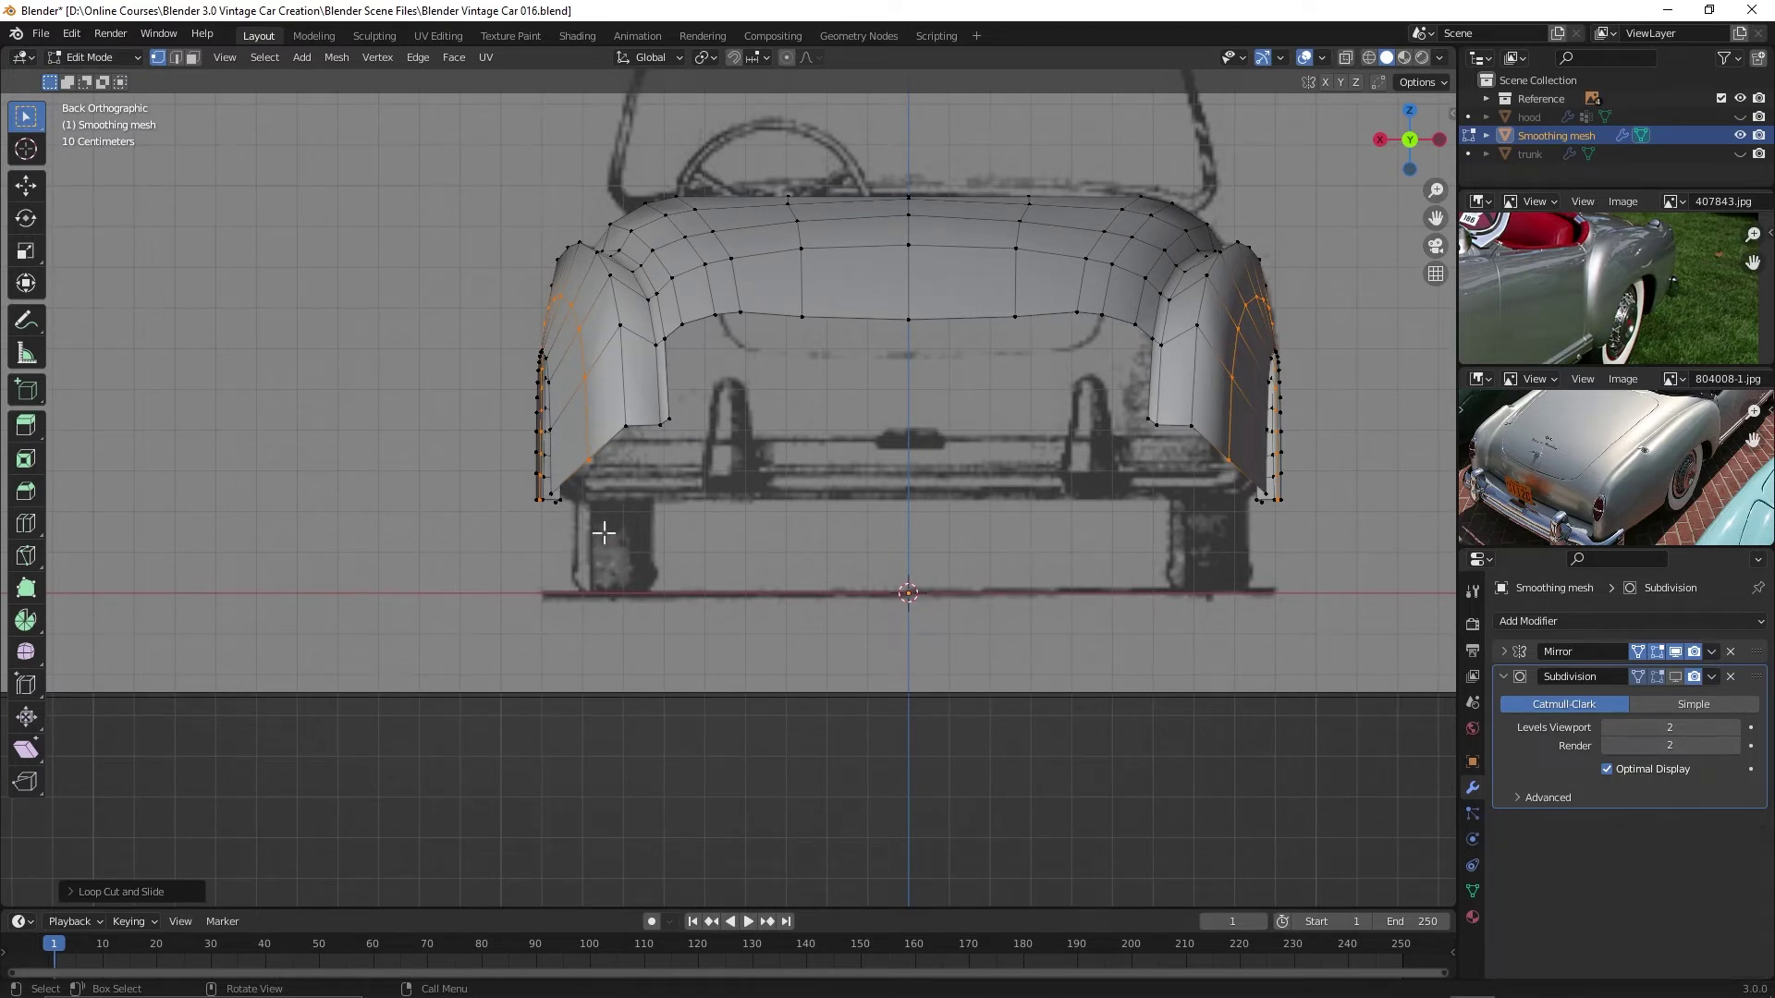
scroll(570, 546, up, 1)
shift+middle_drag(574, 527, 622, 555)
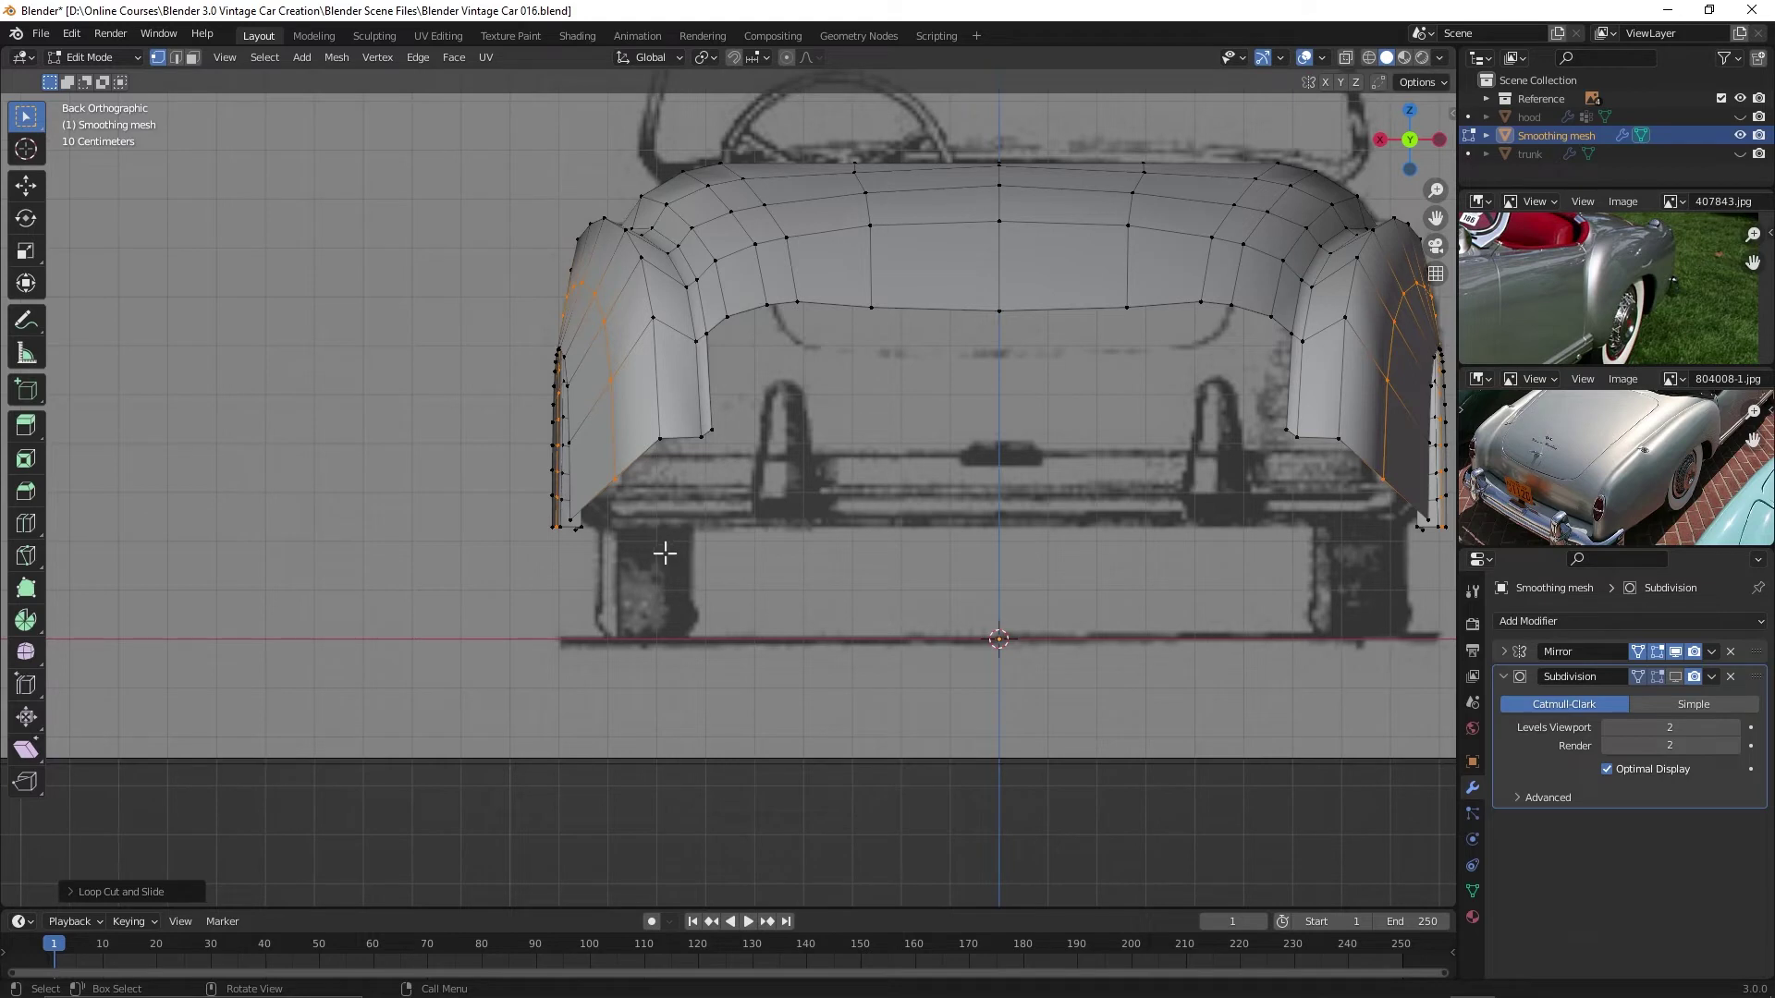
click(26, 185)
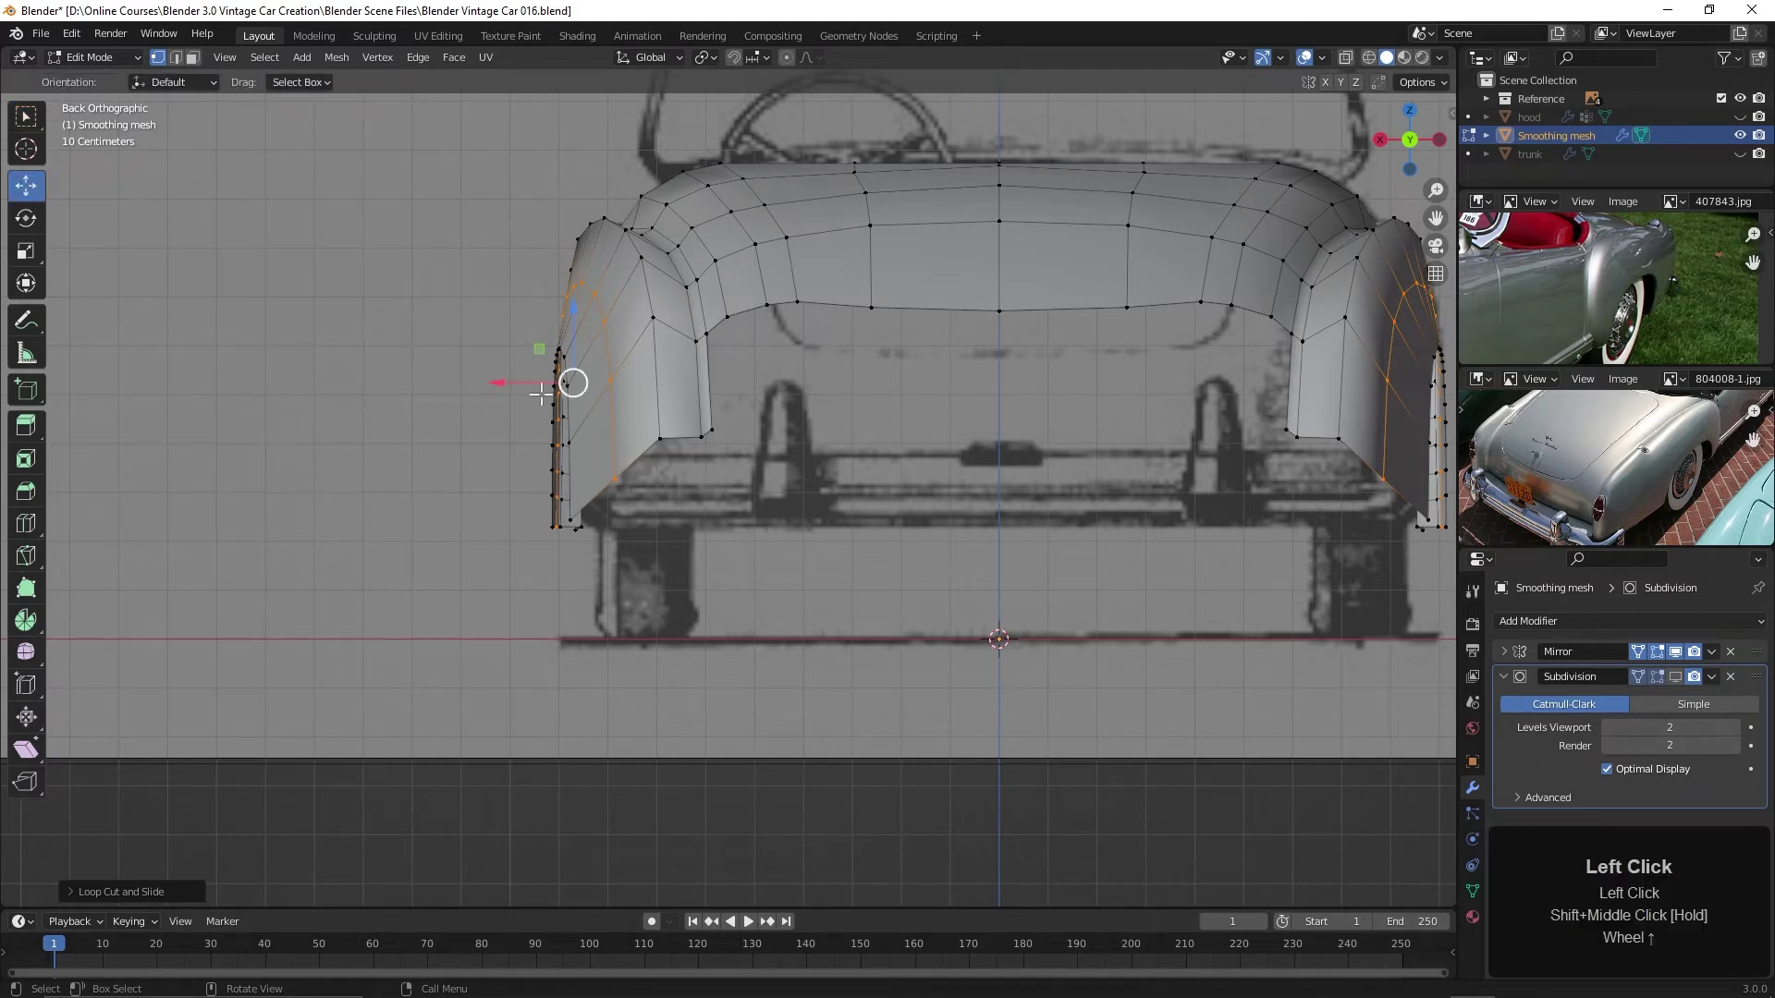
drag(496, 383, 495, 388)
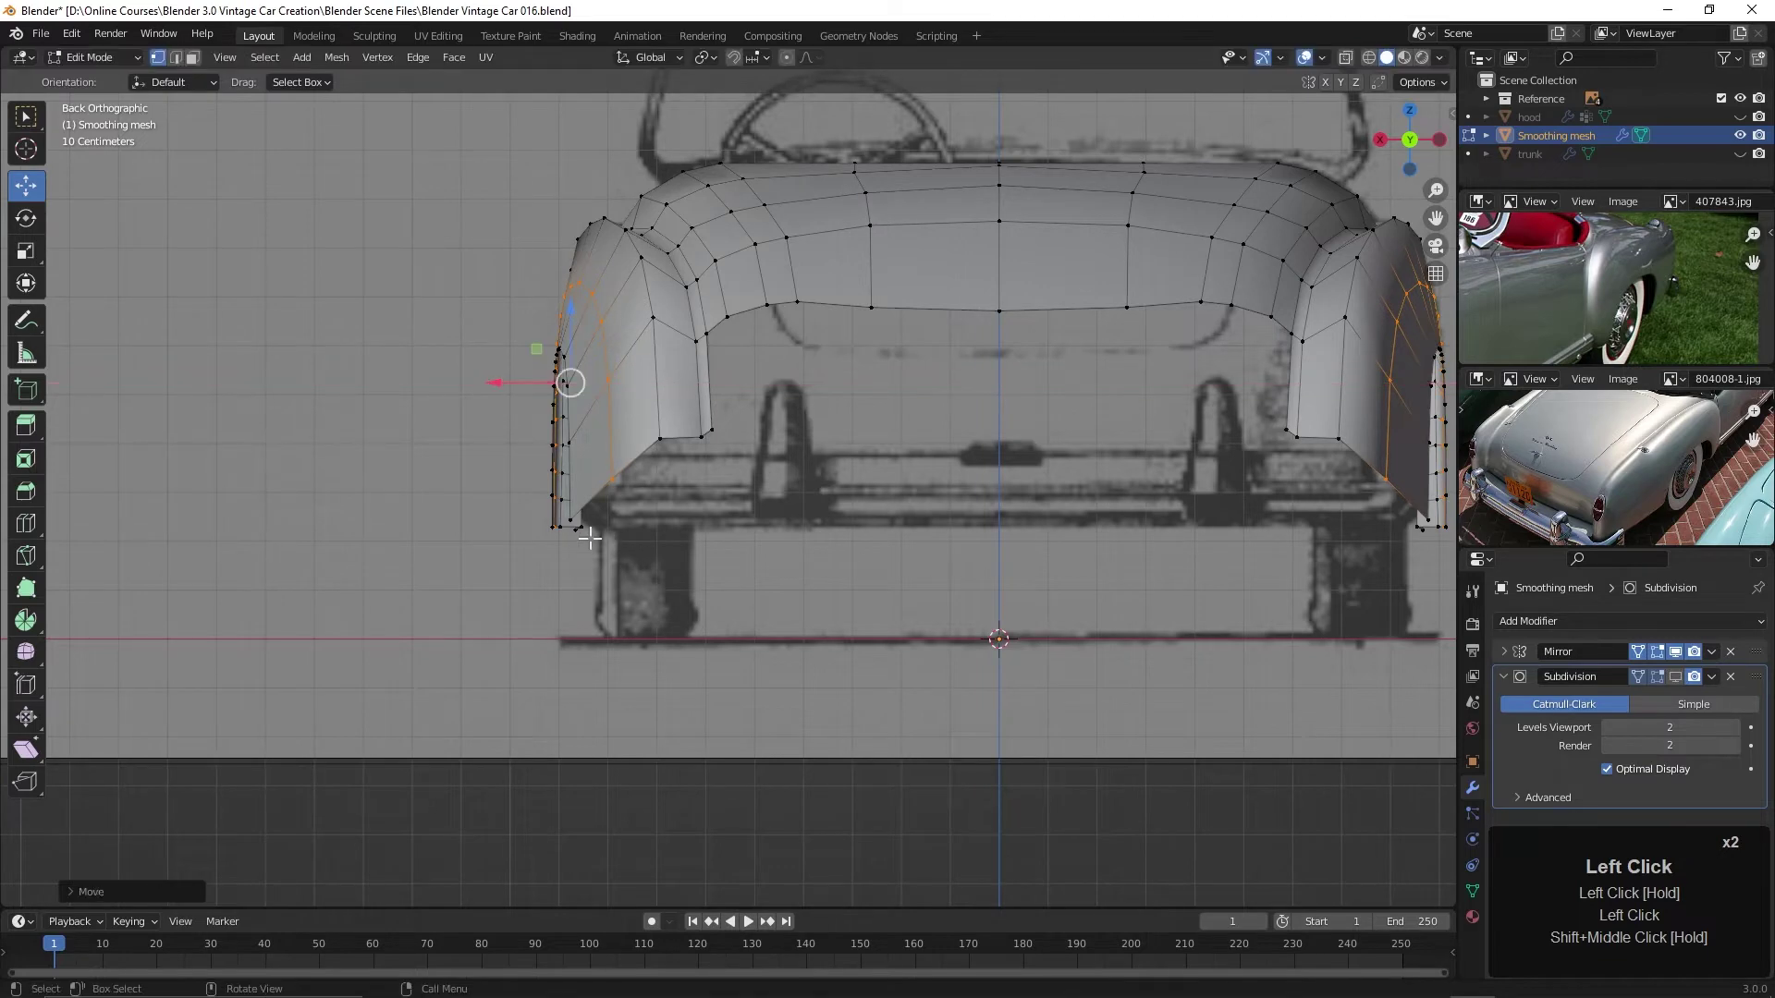
Add the bottom corner vertex to the selection and set the pivot point to Active Element
scroll(582, 536, up, 2)
scroll(573, 541, up, 3)
scroll(699, 529, up, 2)
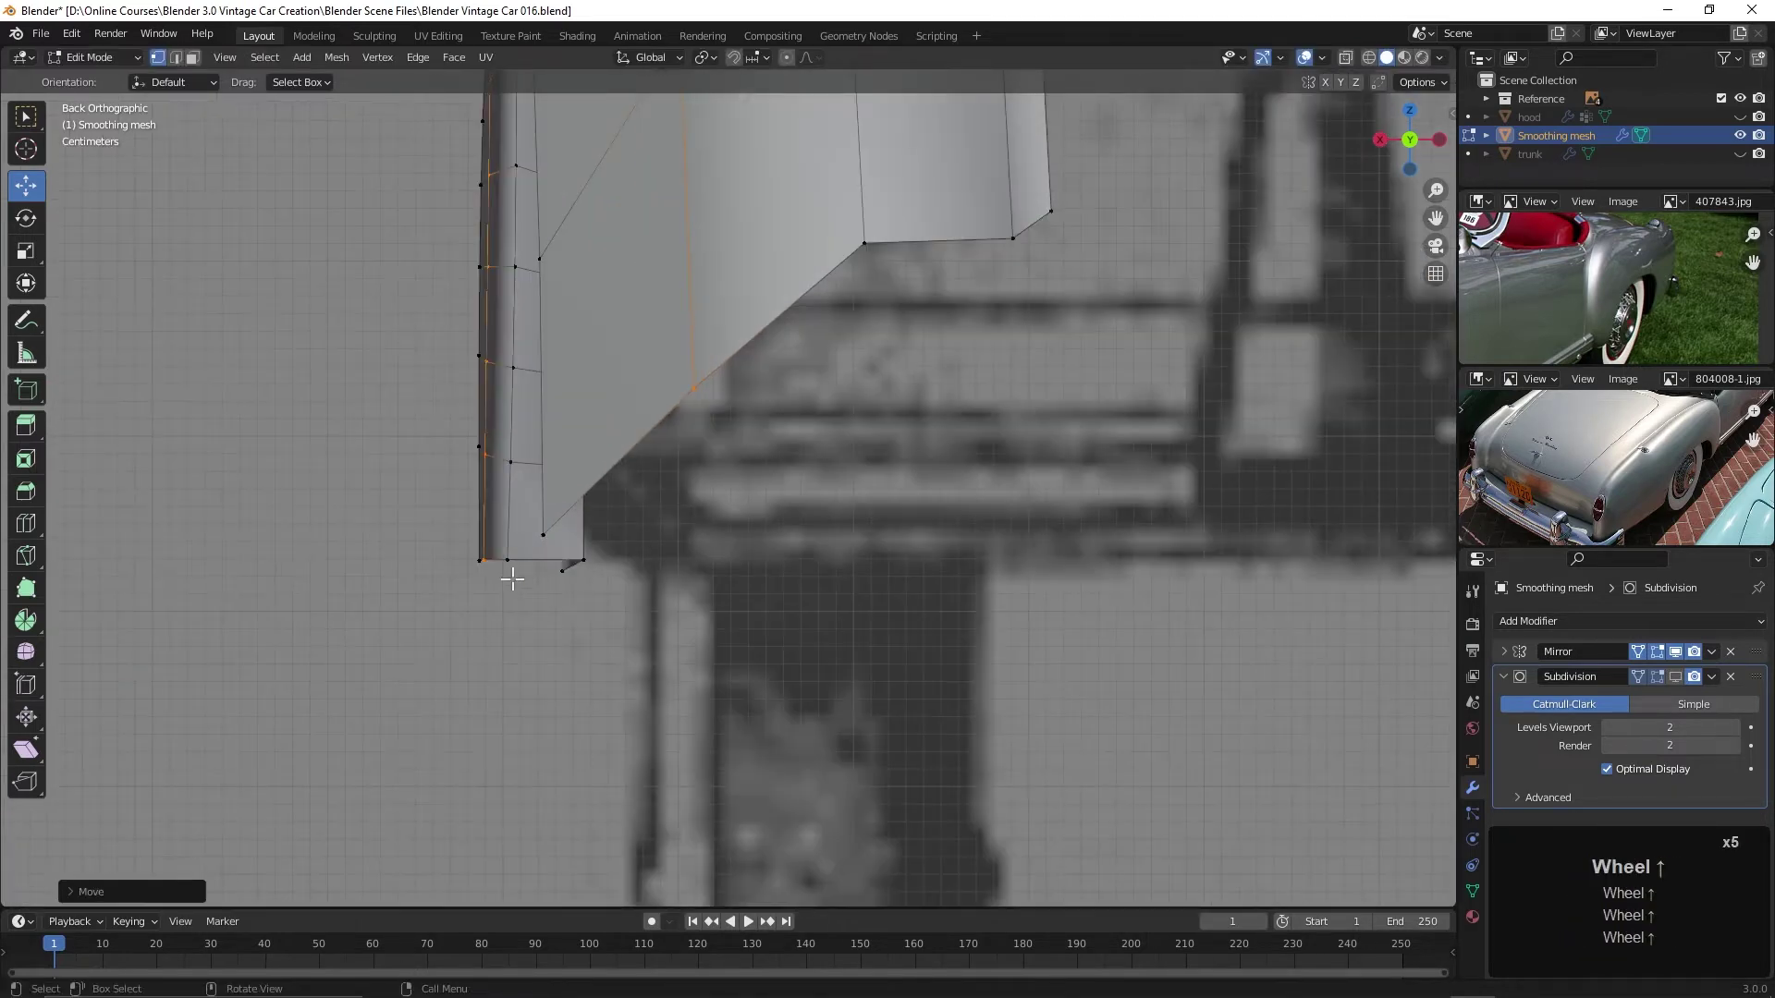
shift+click(487, 557)
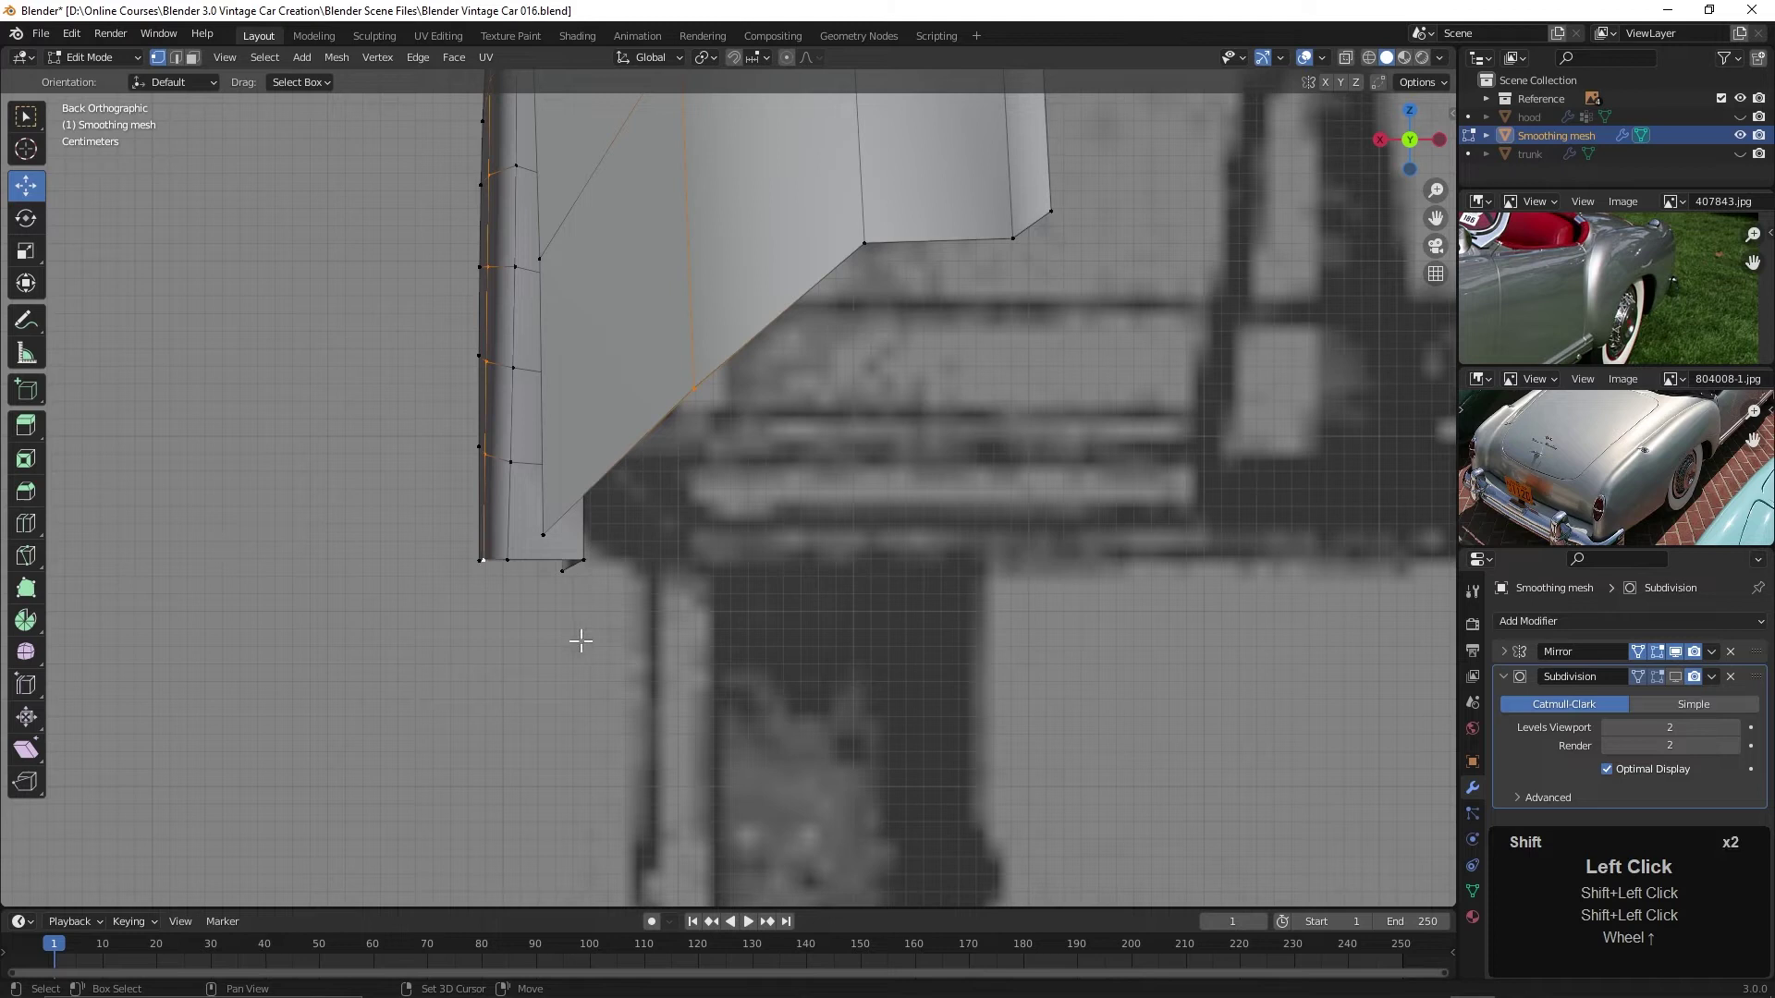
scroll(582, 641, down, 4)
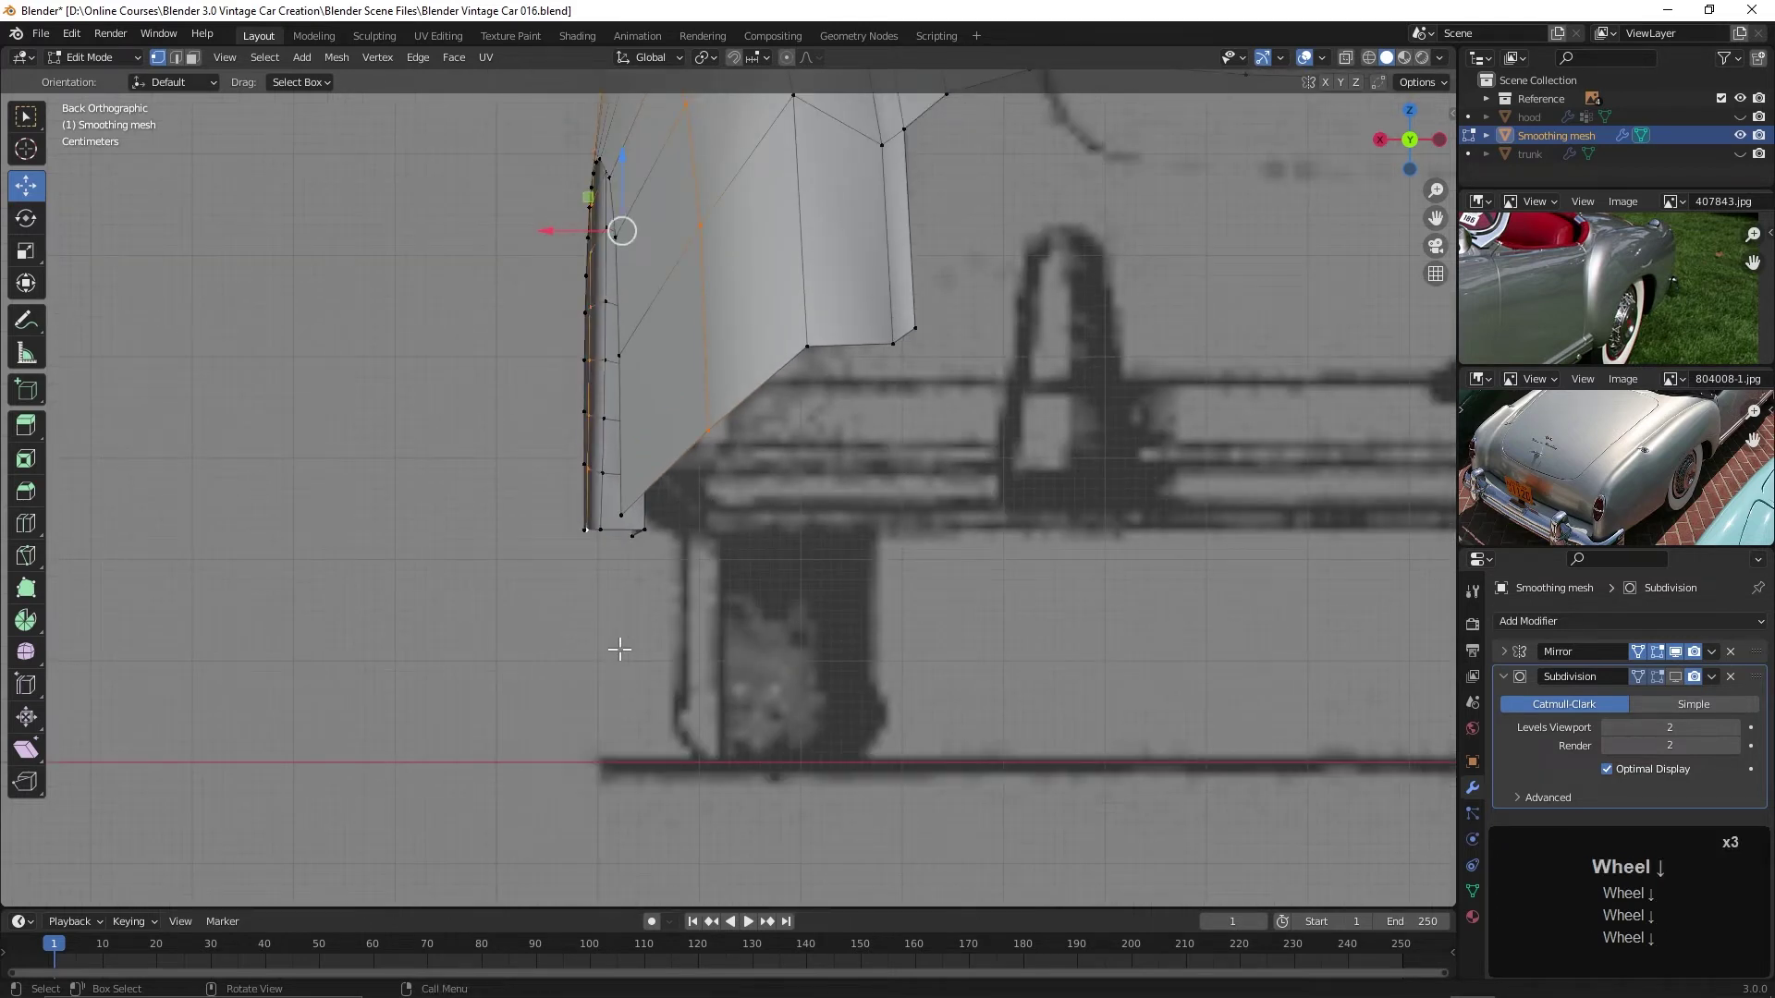
click(705, 57)
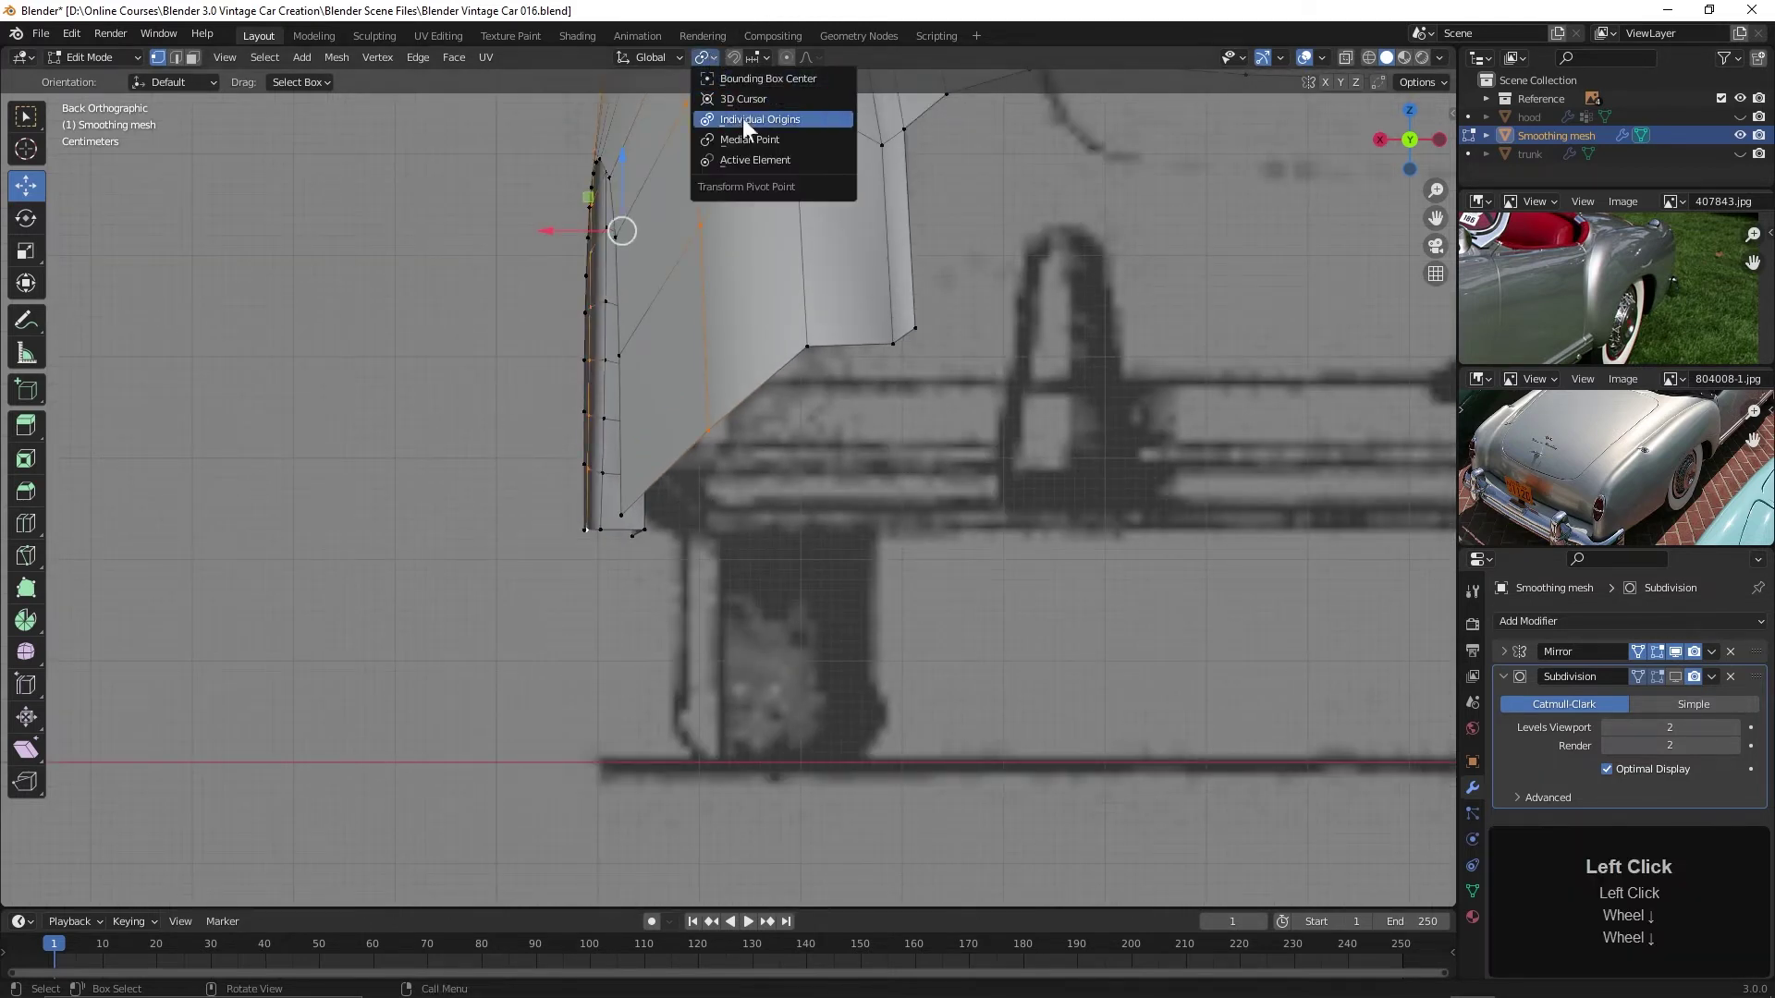
click(743, 159)
scroll(795, 536, down, 2)
shift+middle_drag(784, 527, 741, 522)
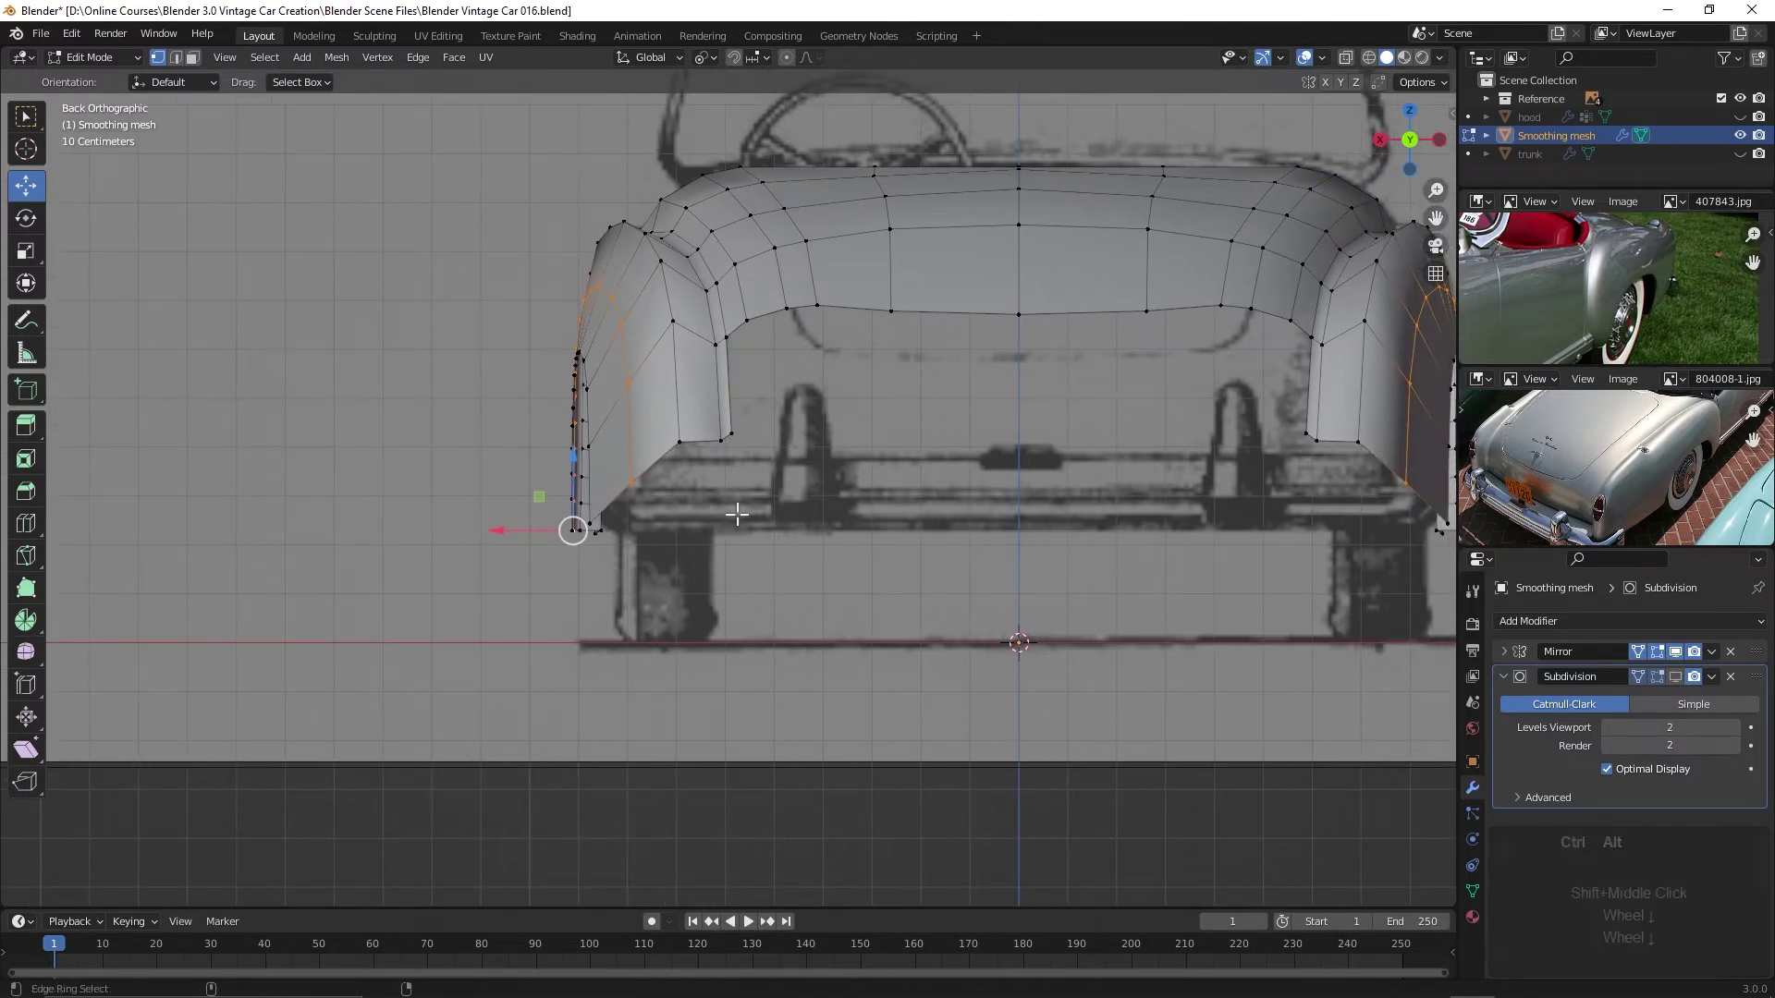
In quad view, rotate the outer edge loop and stretch it about 1.15× along Y
key(ctrl+alt+q)
shift+middle_drag(505, 289, 559, 412)
scroll(539, 384, down, 2)
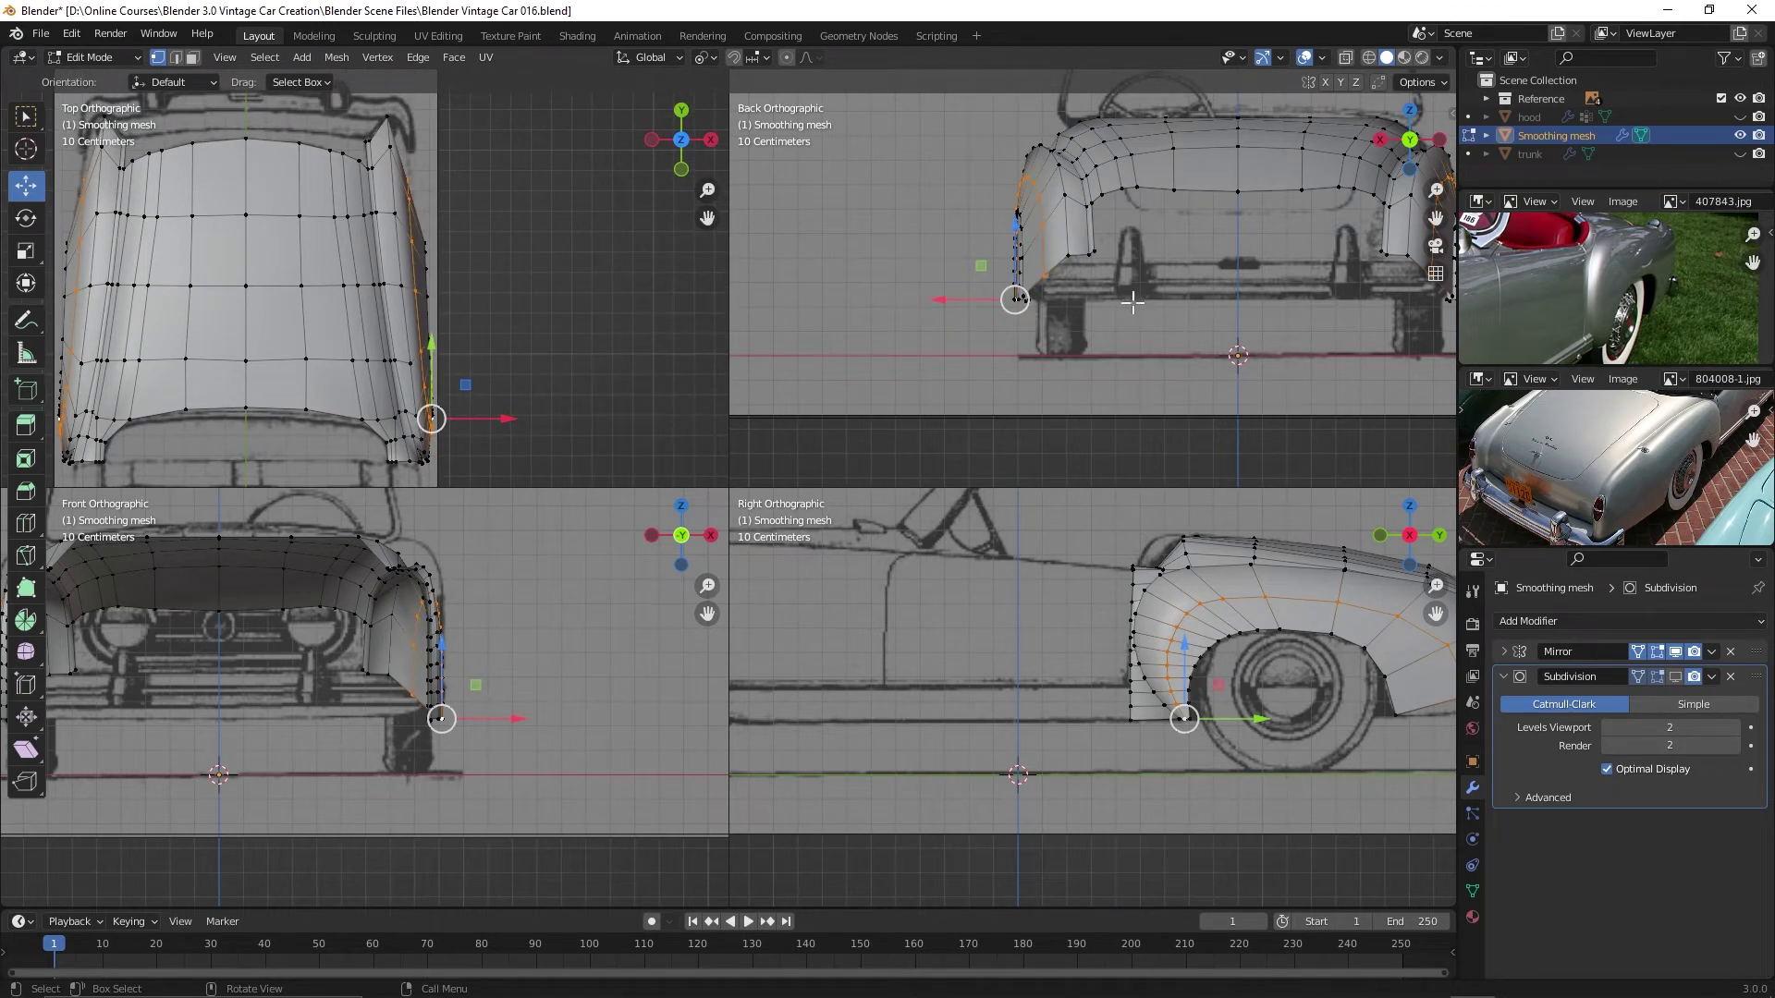
scroll(1114, 310, up, 2)
mouse_move(1114, 311)
shift+middle_down()
mouse_move(1120, 351)
mouse_move(1124, 318)
shift+middle_up()
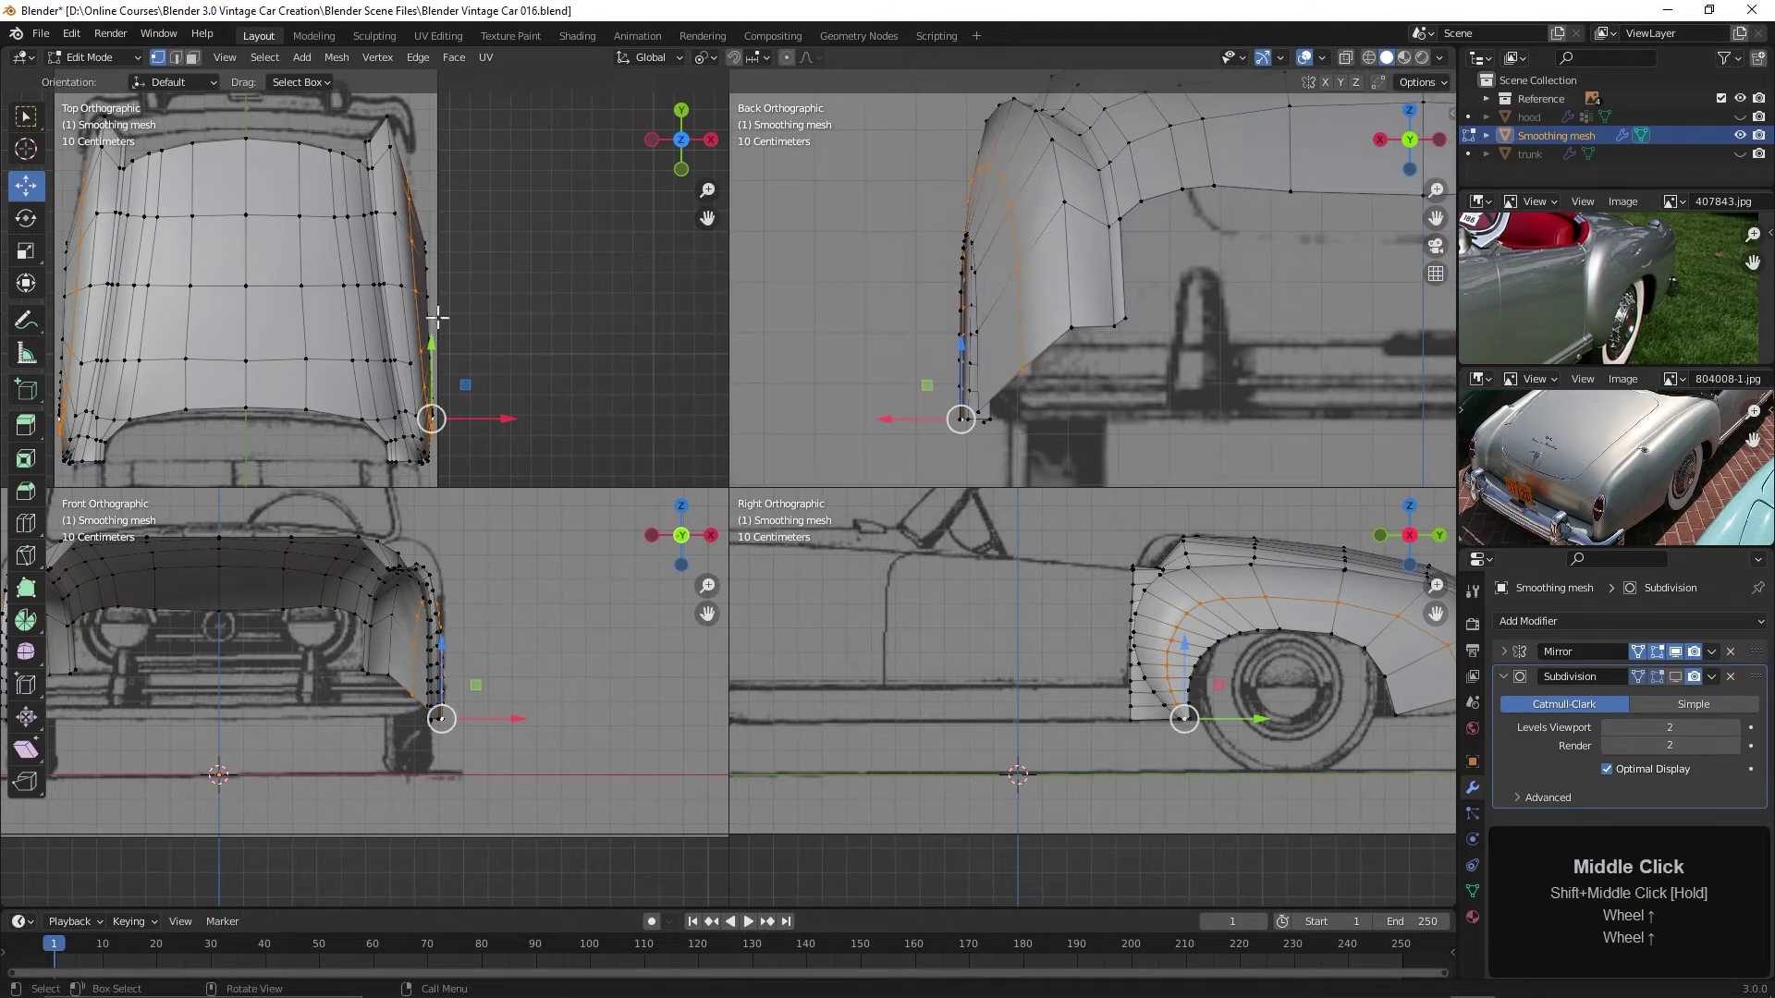
key(r)
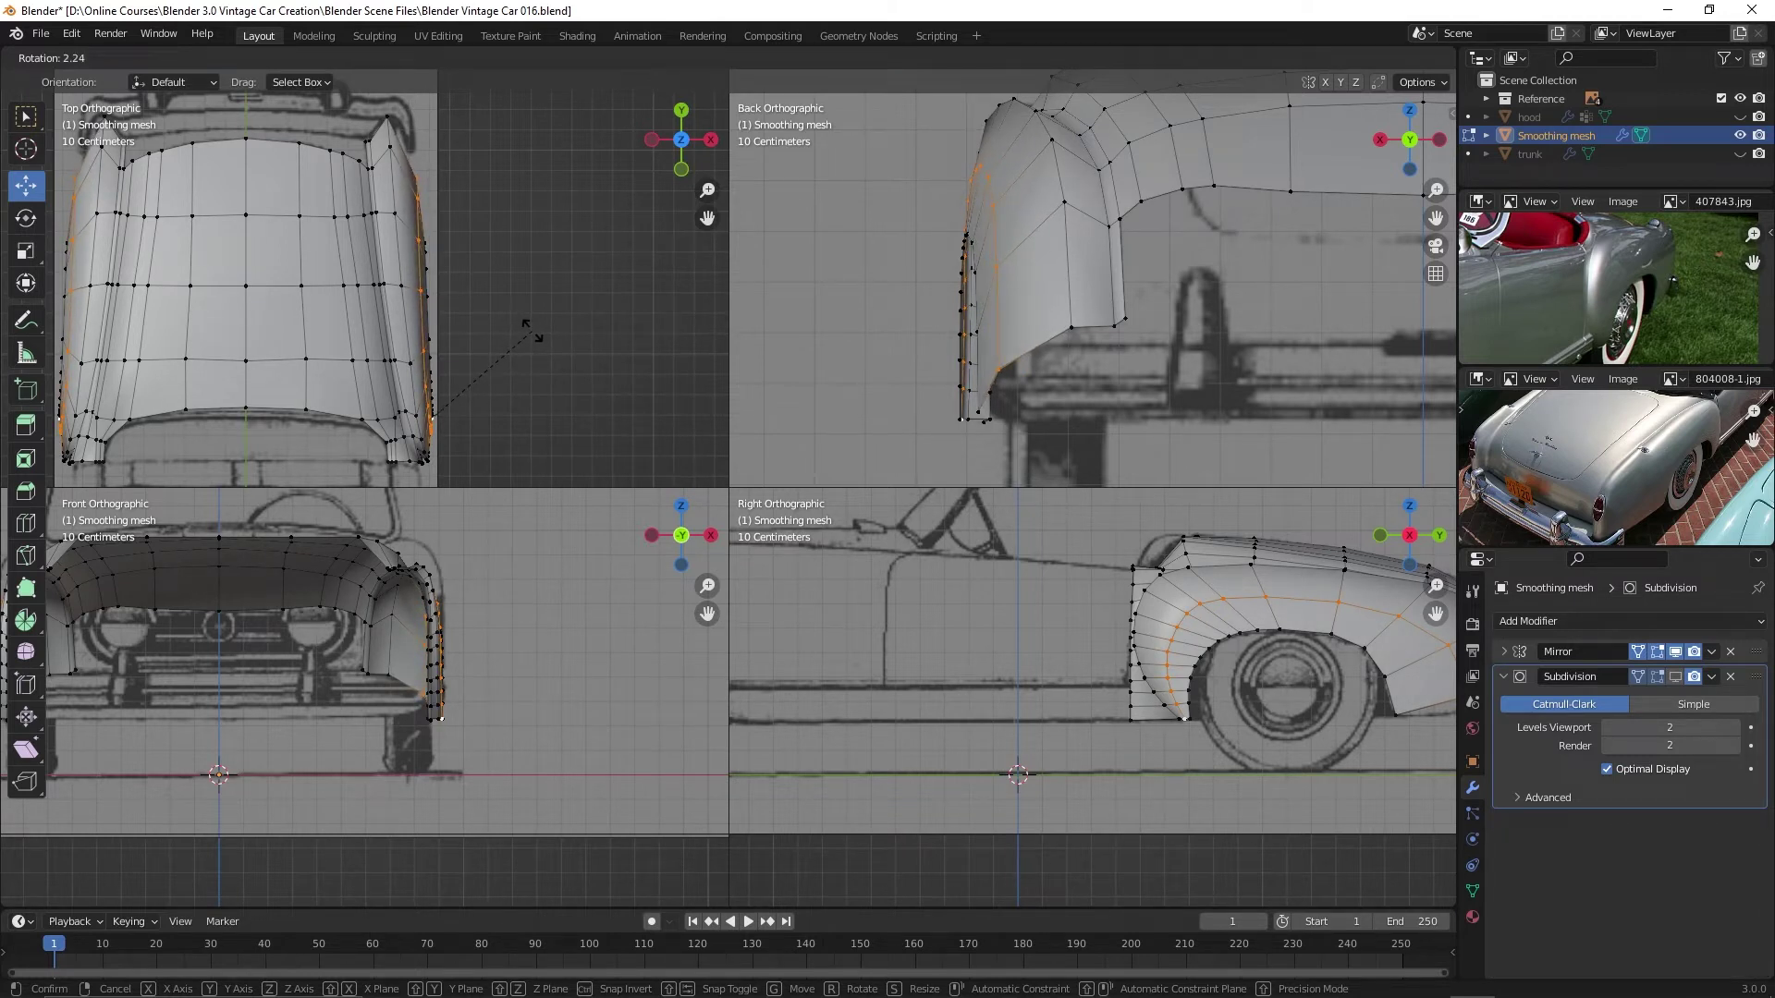
click(532, 331)
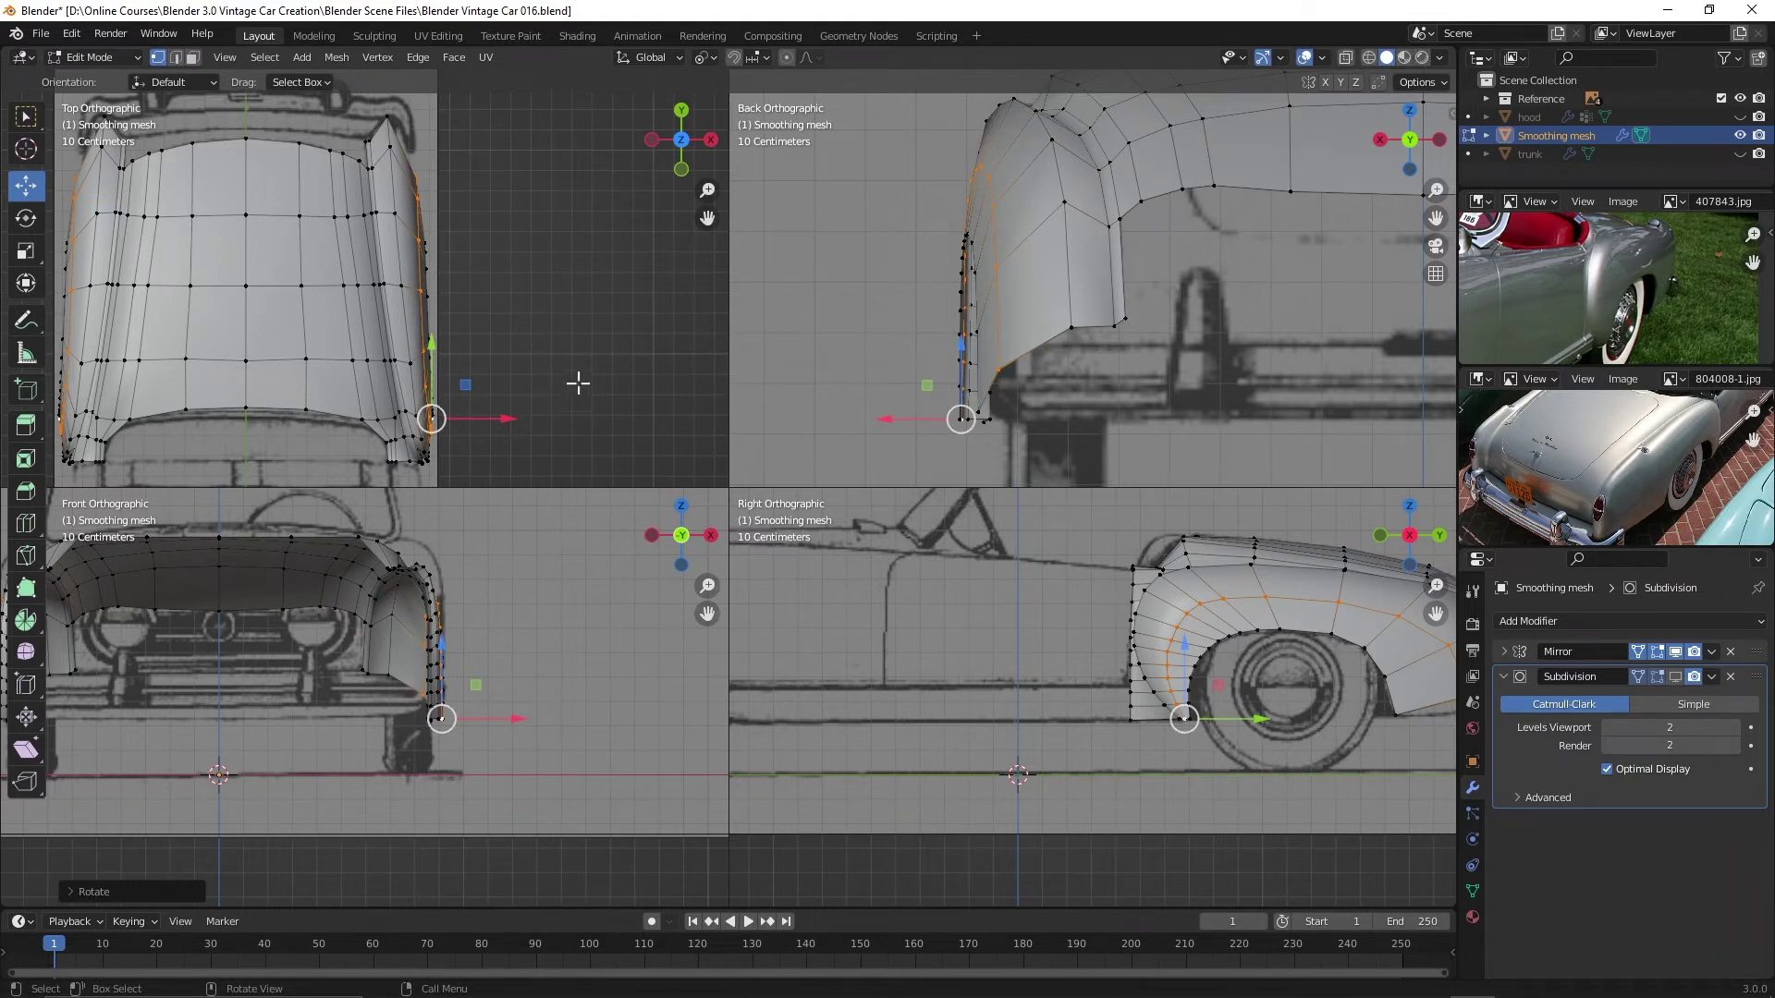
key(s)
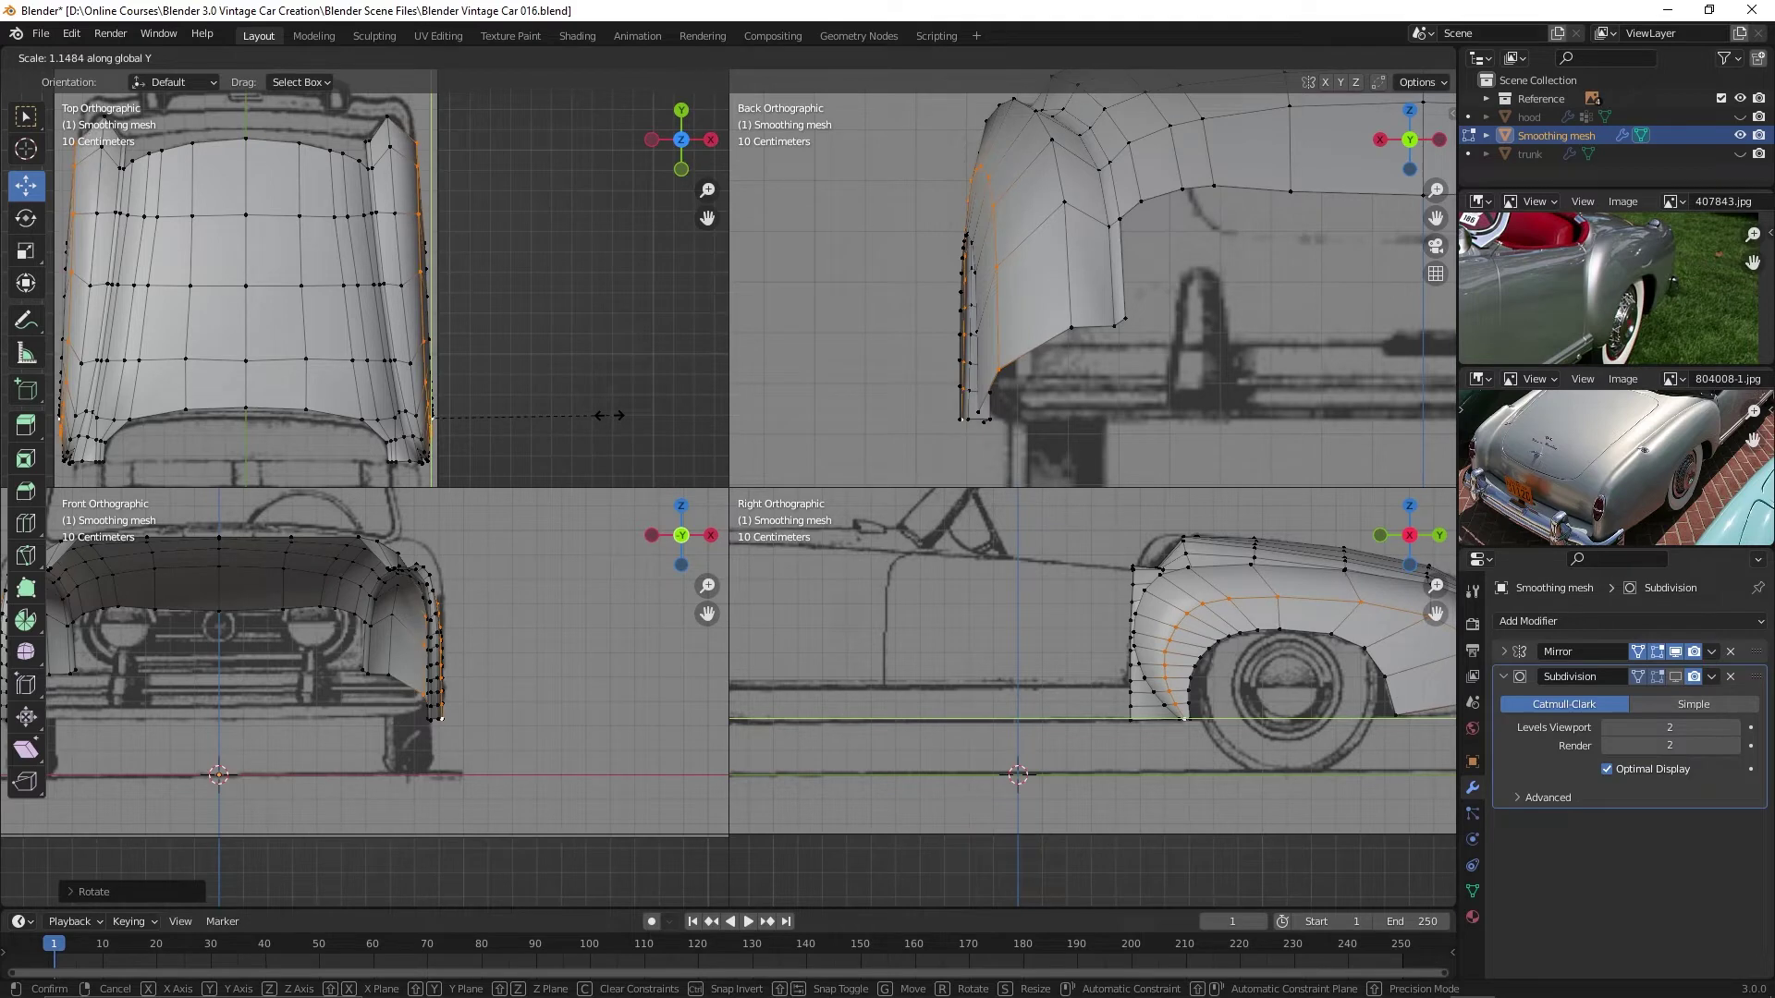
click(610, 415)
Nudge the loop's lower corner about 0.0079 m outward along X, then deselect everything
key(r)
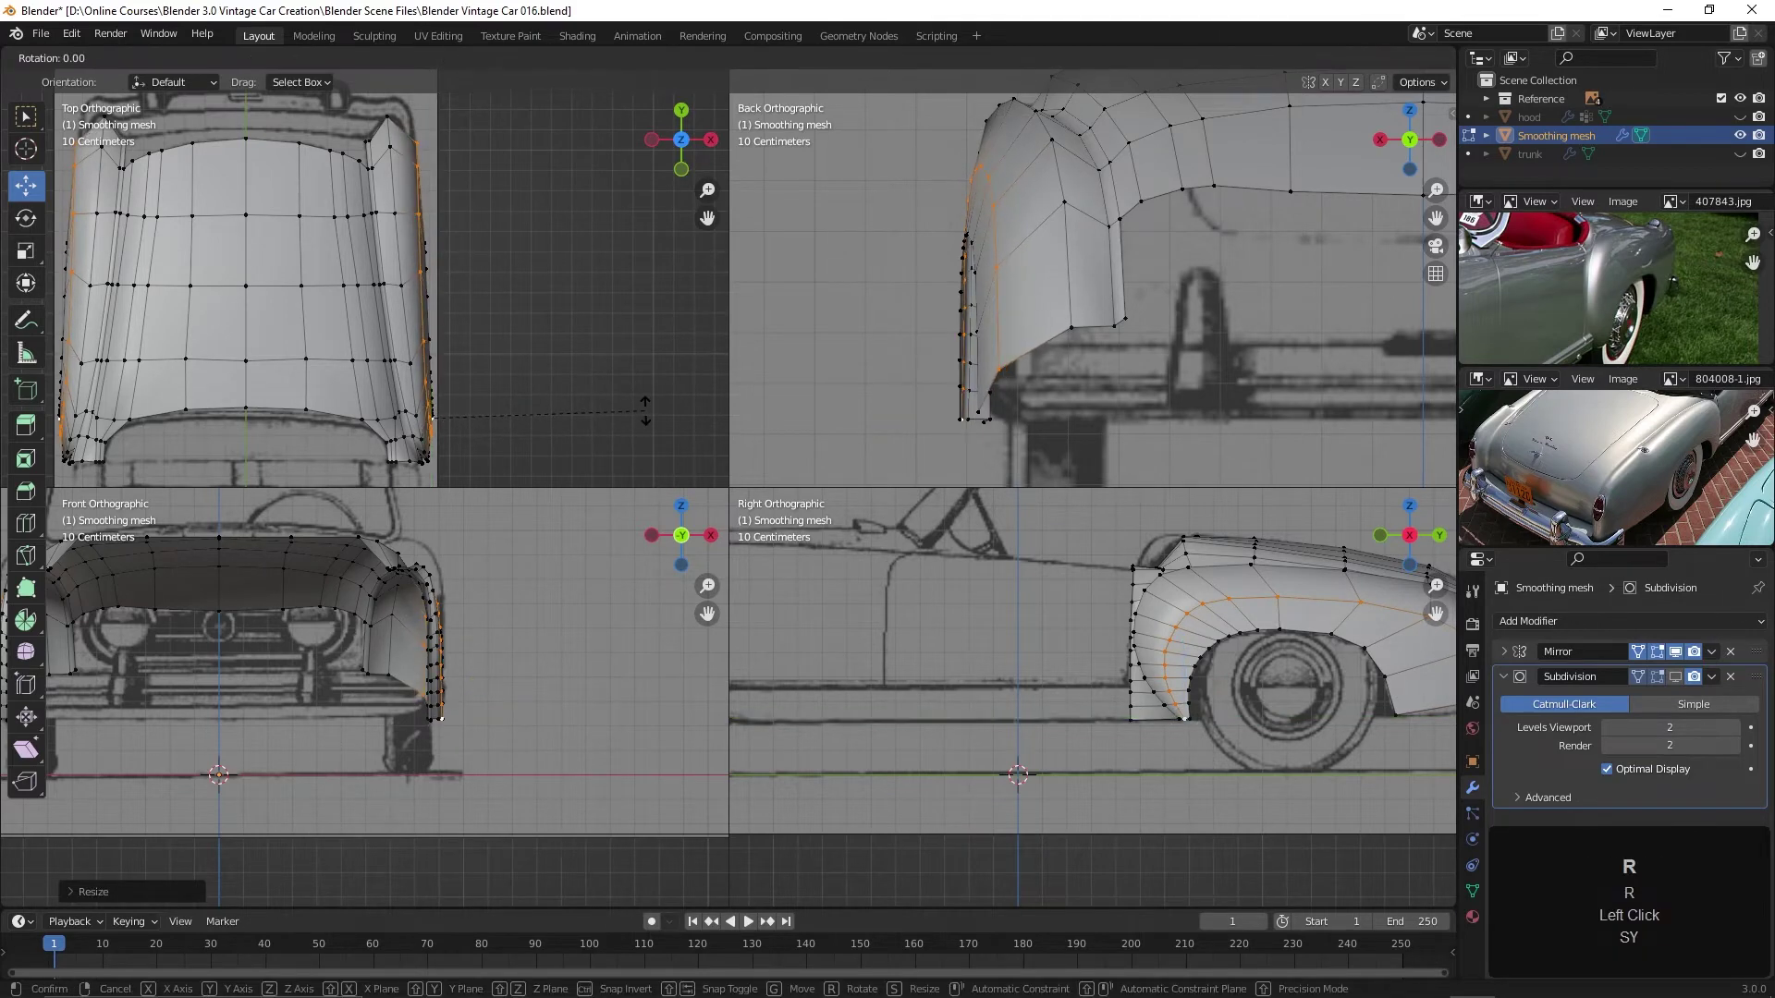
click(647, 404)
scroll(551, 412, up, 4)
shift+middle_drag(551, 413, 506, 326)
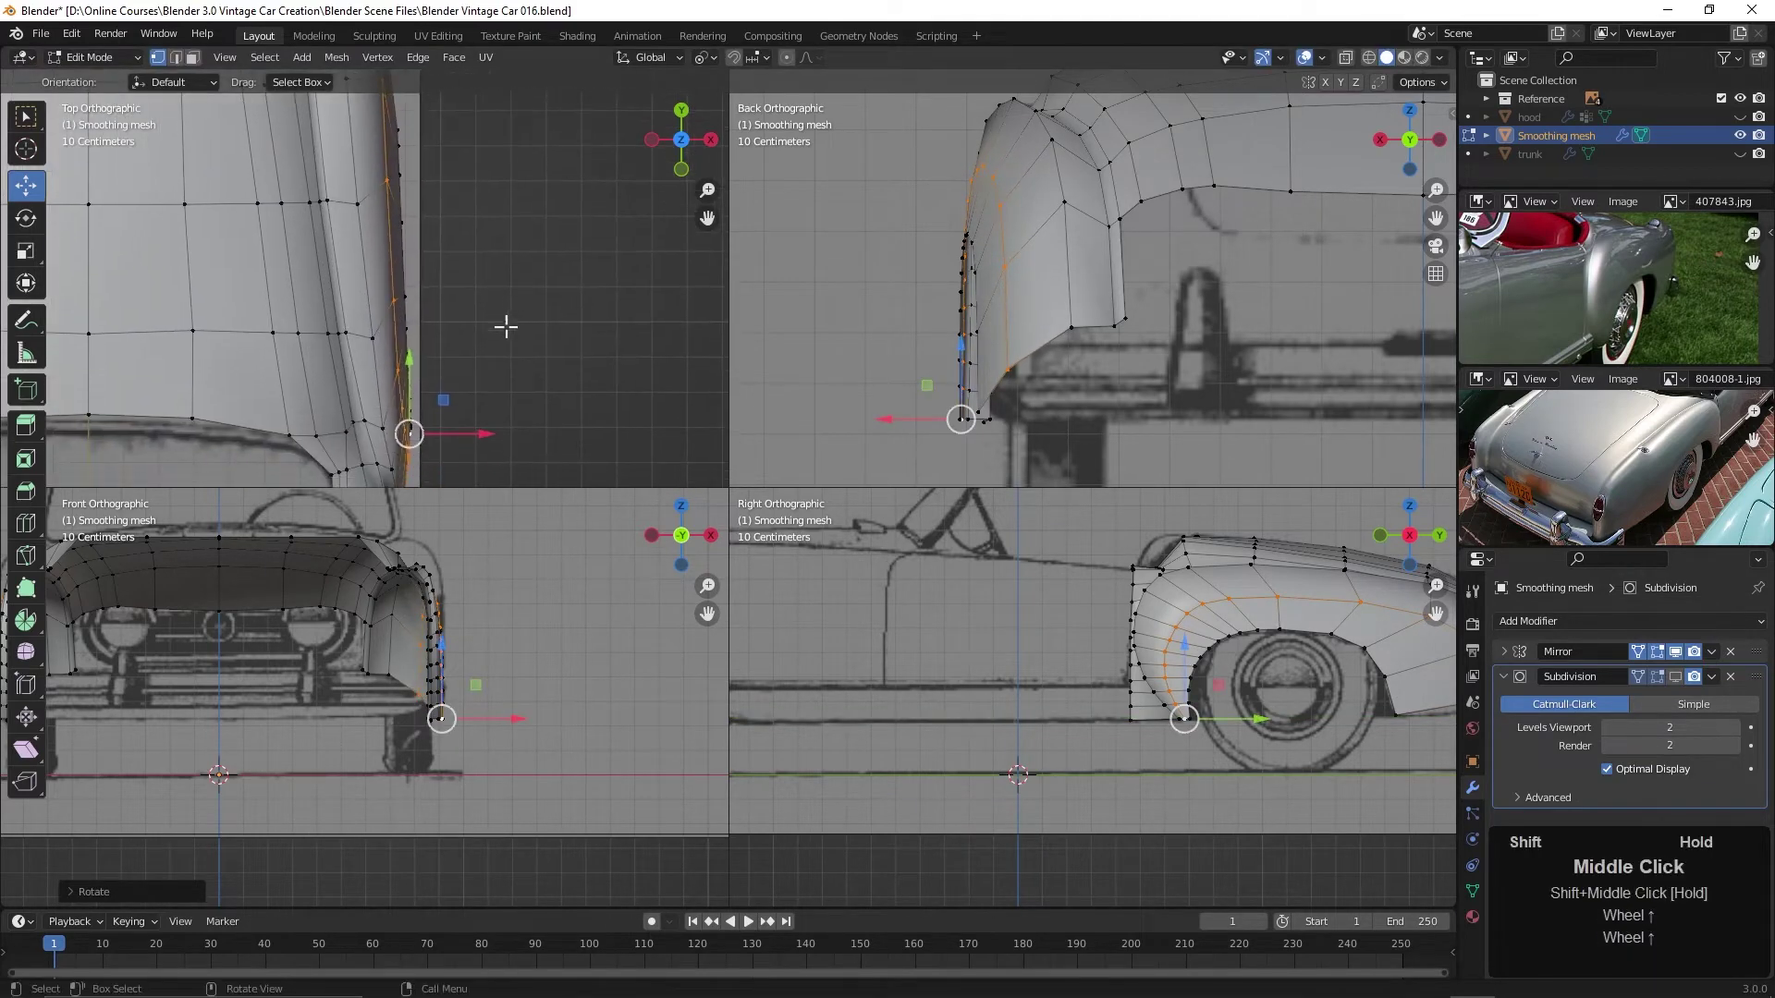
double_click(488, 435)
drag(488, 435, 502, 412)
scroll(505, 403, down, 2)
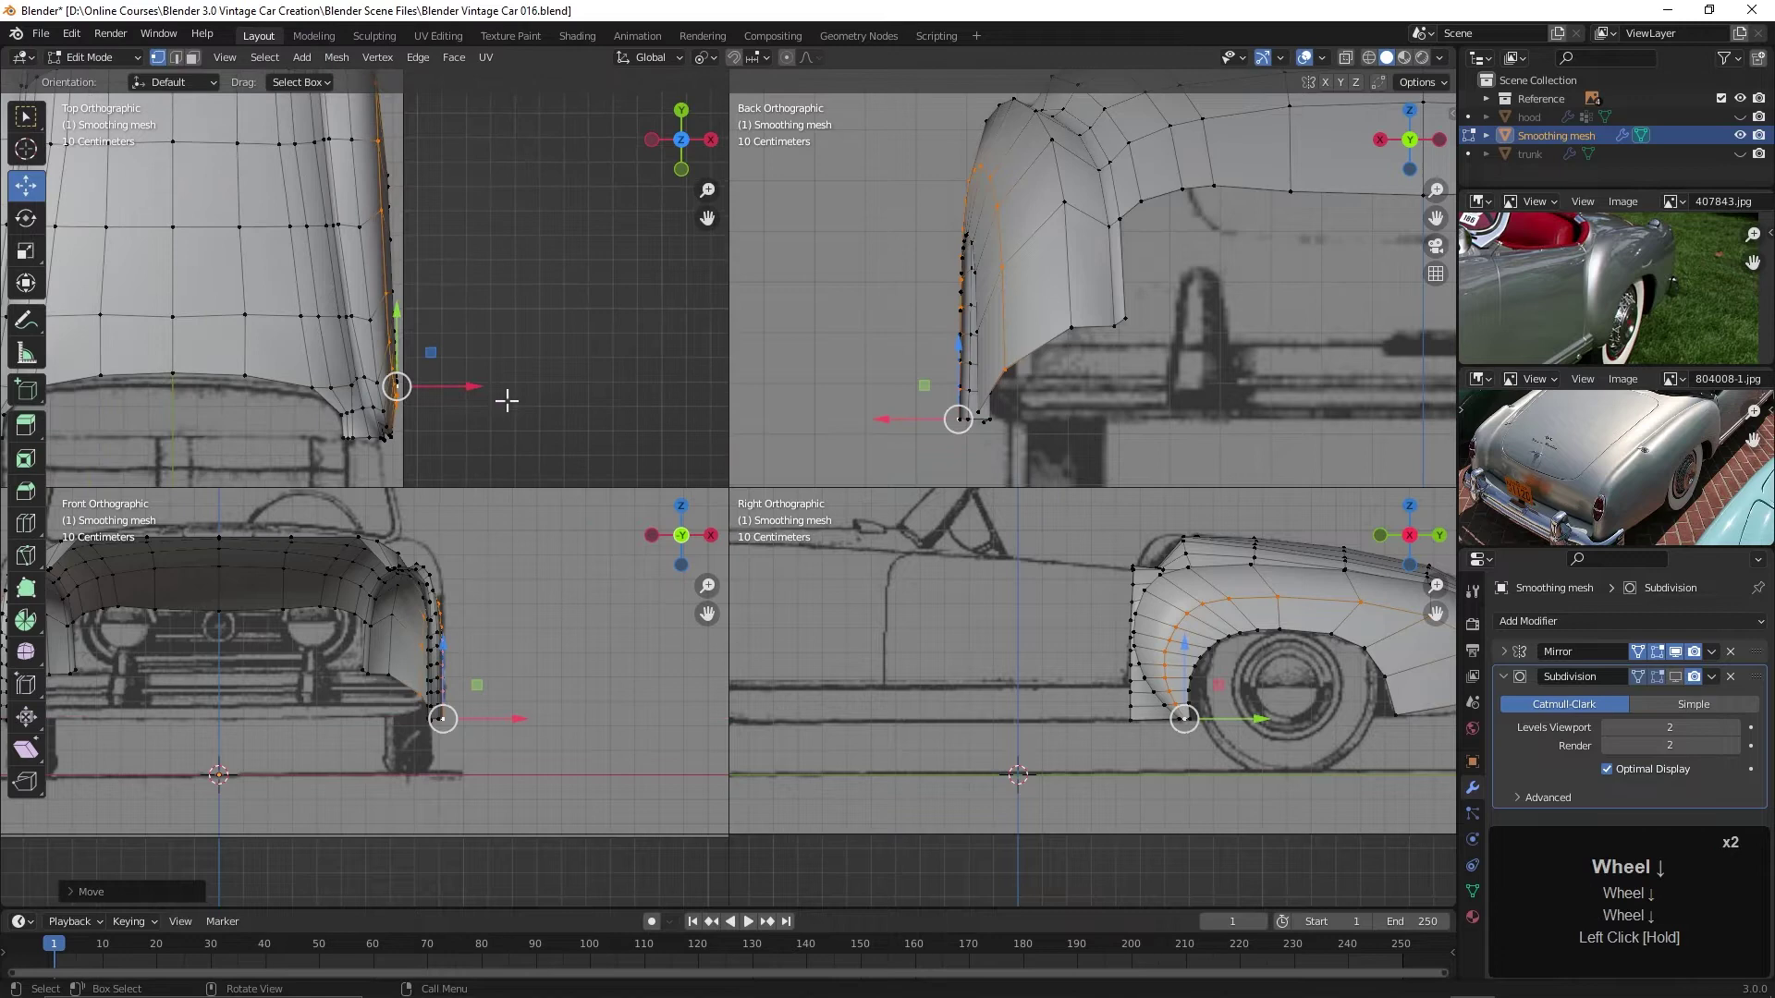
key(alt+a)
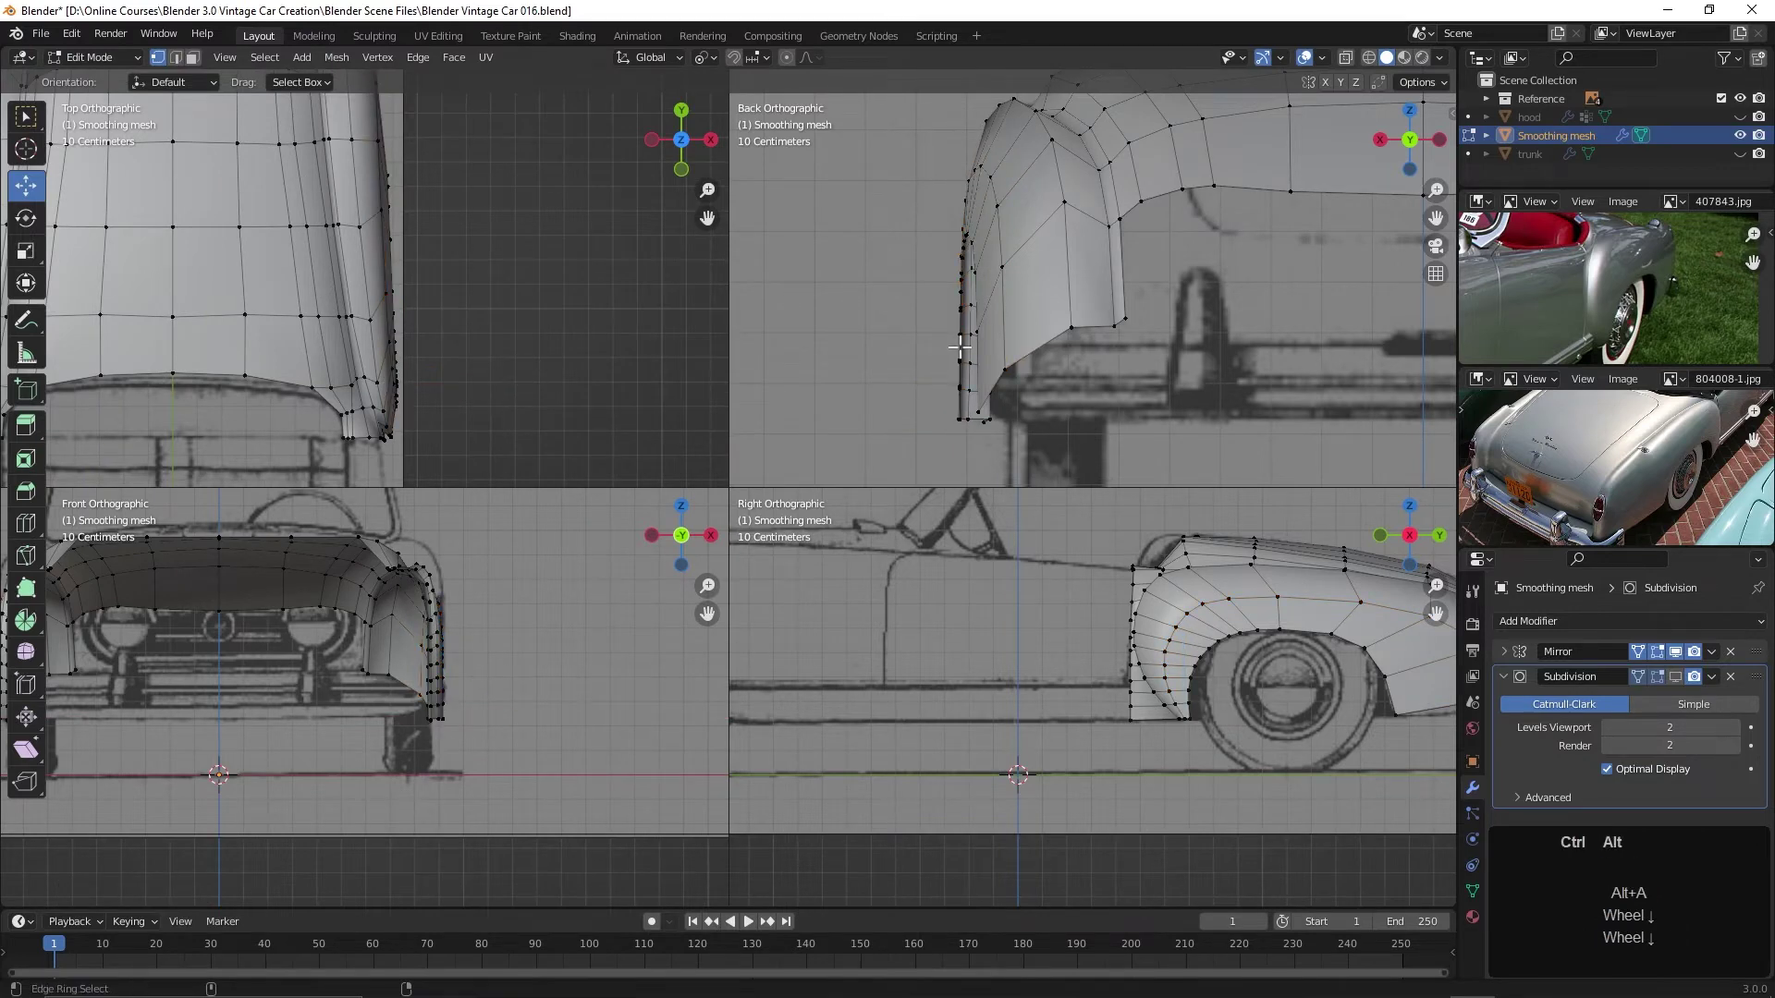
Return to a single perspective view and enable the Subdivision modifier's Edit Mode display
key(ctrl+alt+q)
scroll(843, 418, down, 3)
middle_drag(844, 418, 847, 471)
scroll(845, 453, down, 2)
mouse_move(847, 472)
middle_down()
mouse_move(896, 503)
mouse_move(987, 471)
middle_up()
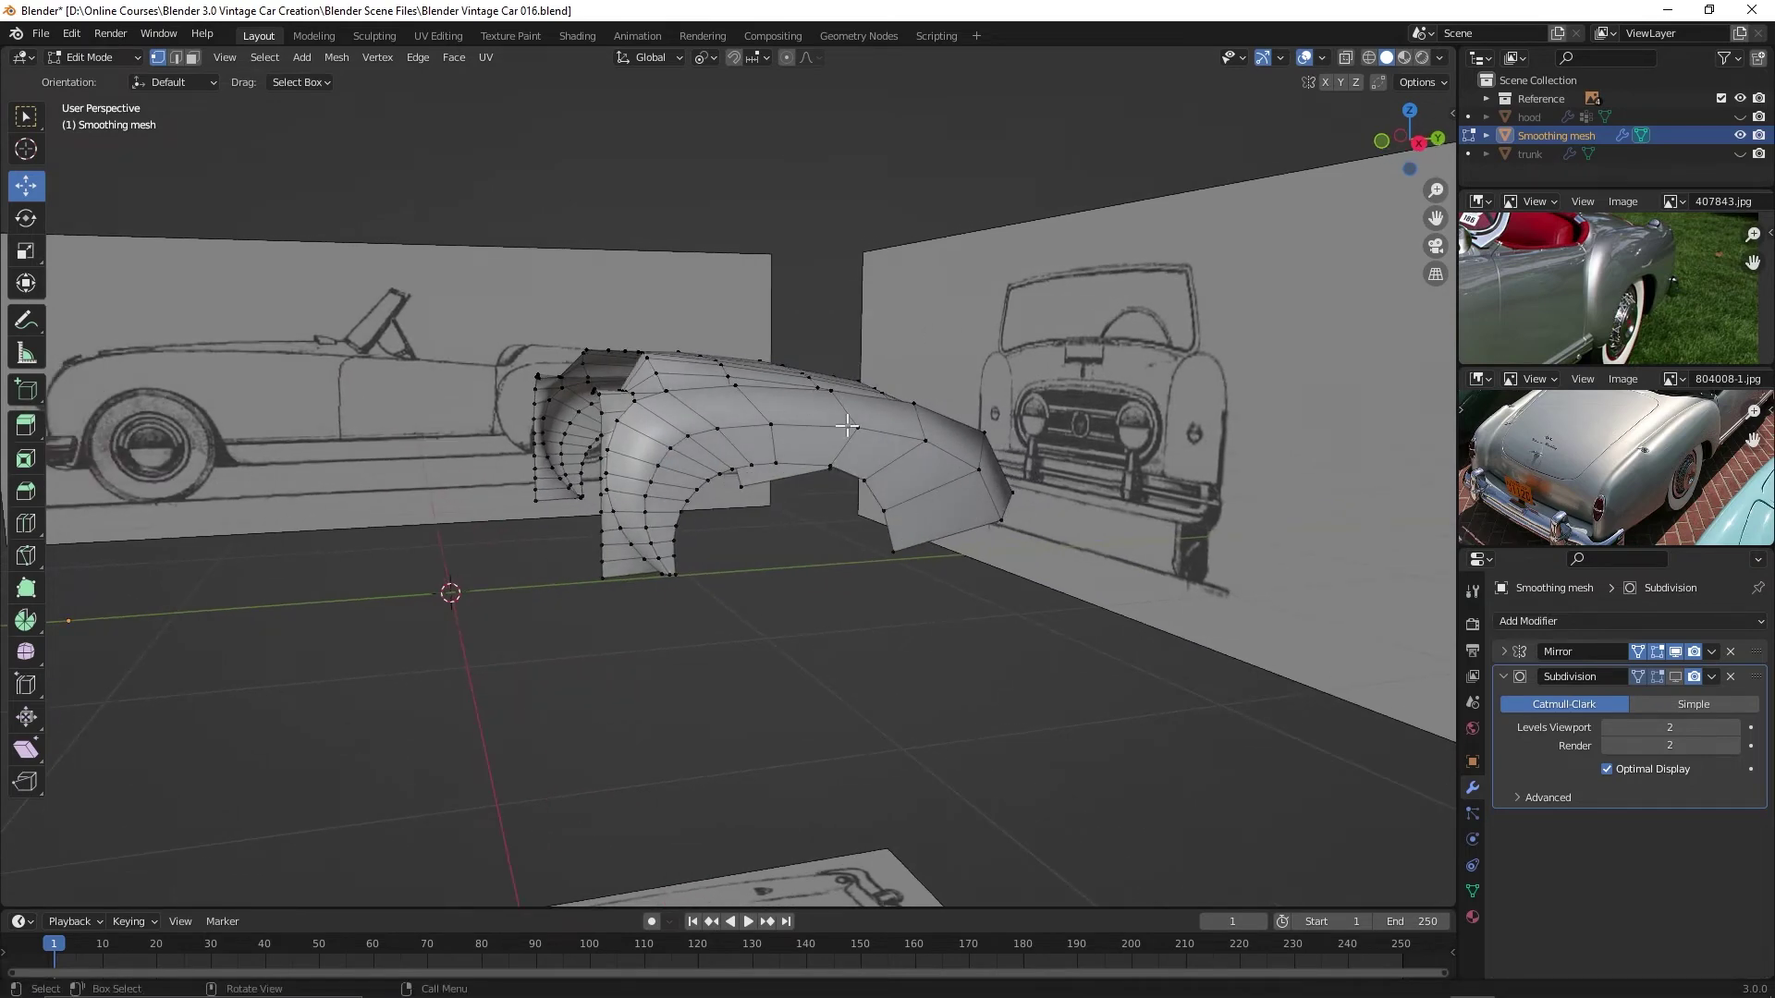
mouse_move(847, 425)
middle_down()
mouse_move(971, 483)
mouse_move(808, 450)
middle_up()
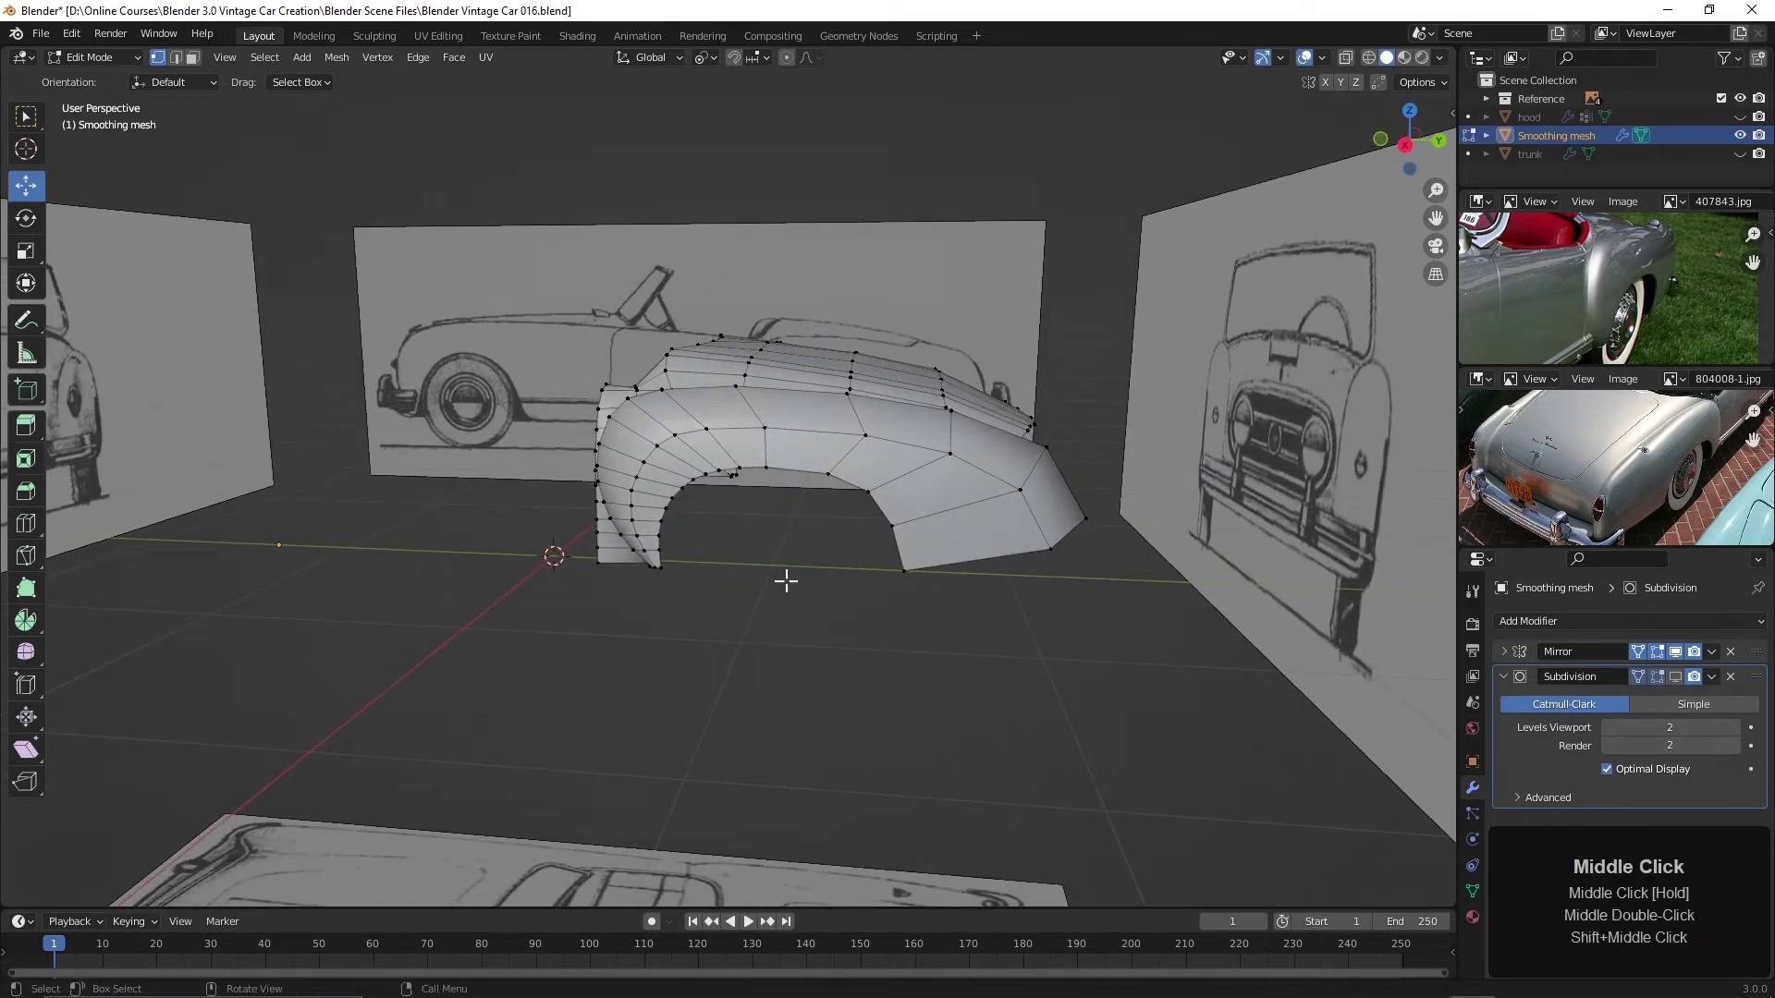
middle_drag(786, 581, 872, 605)
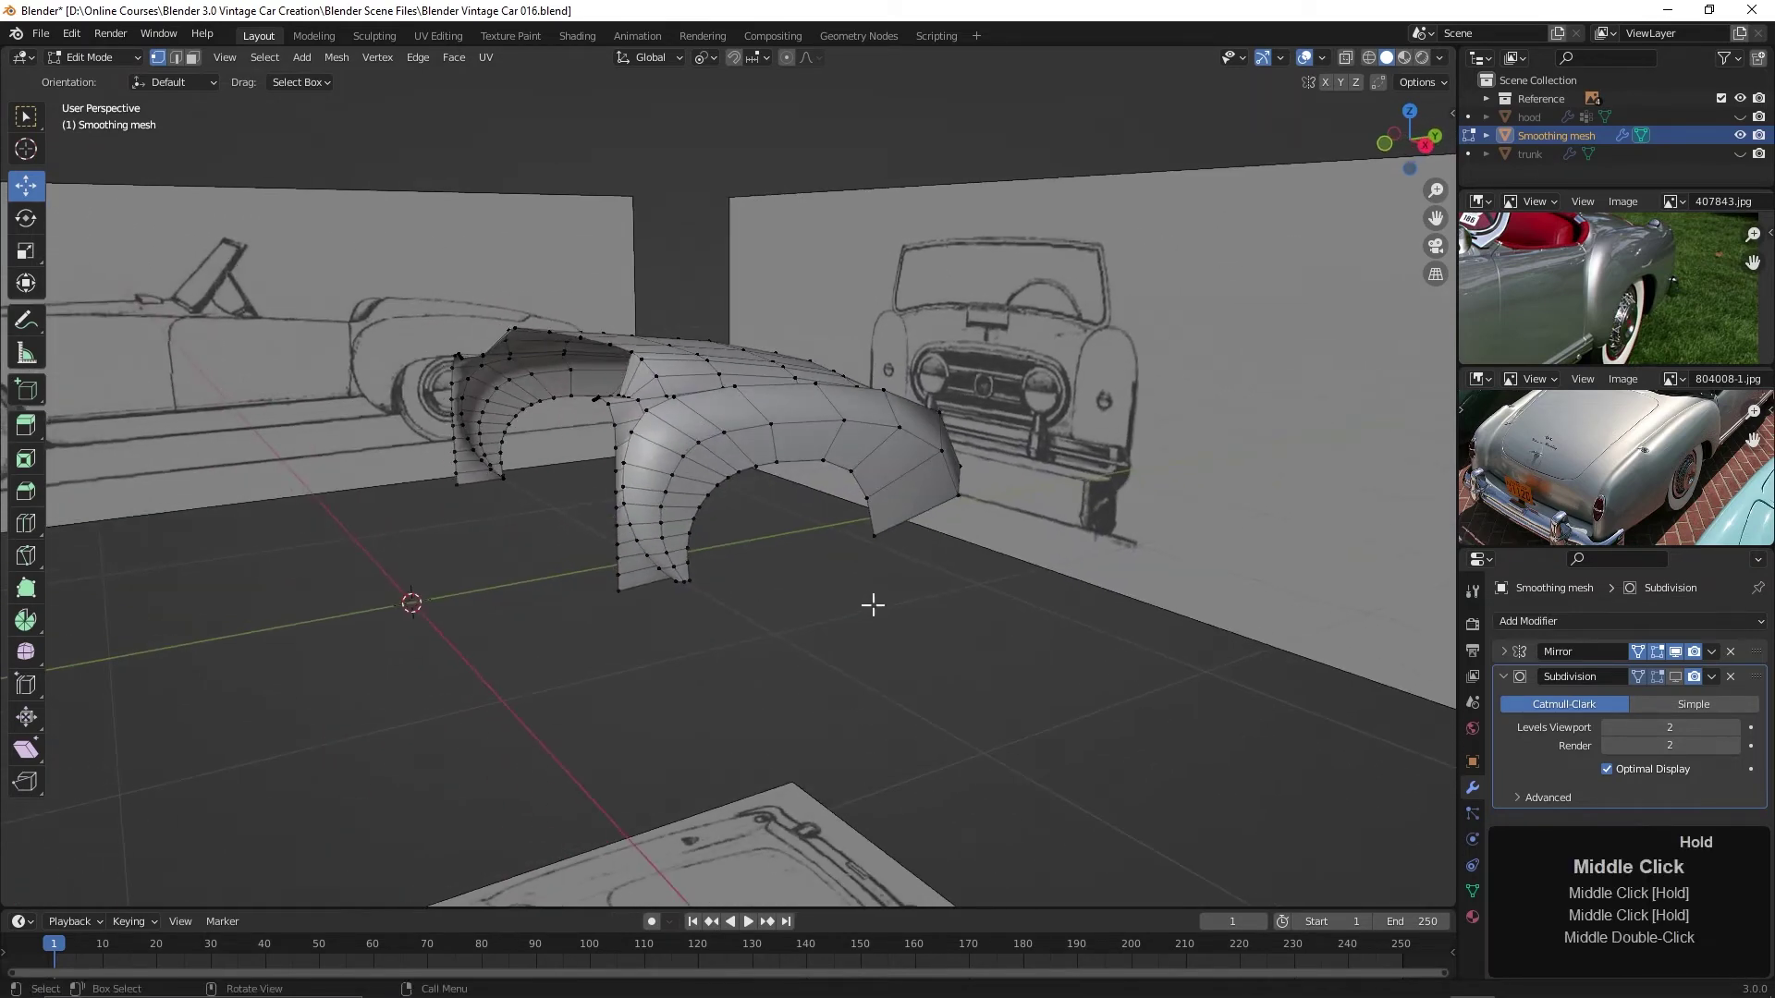
click(1673, 677)
scroll(916, 700, down, 2)
middle_drag(895, 681, 866, 591)
Reveal the hidden rear half of the mesh via Mesh > Show/Hide and deselect all
click(338, 58)
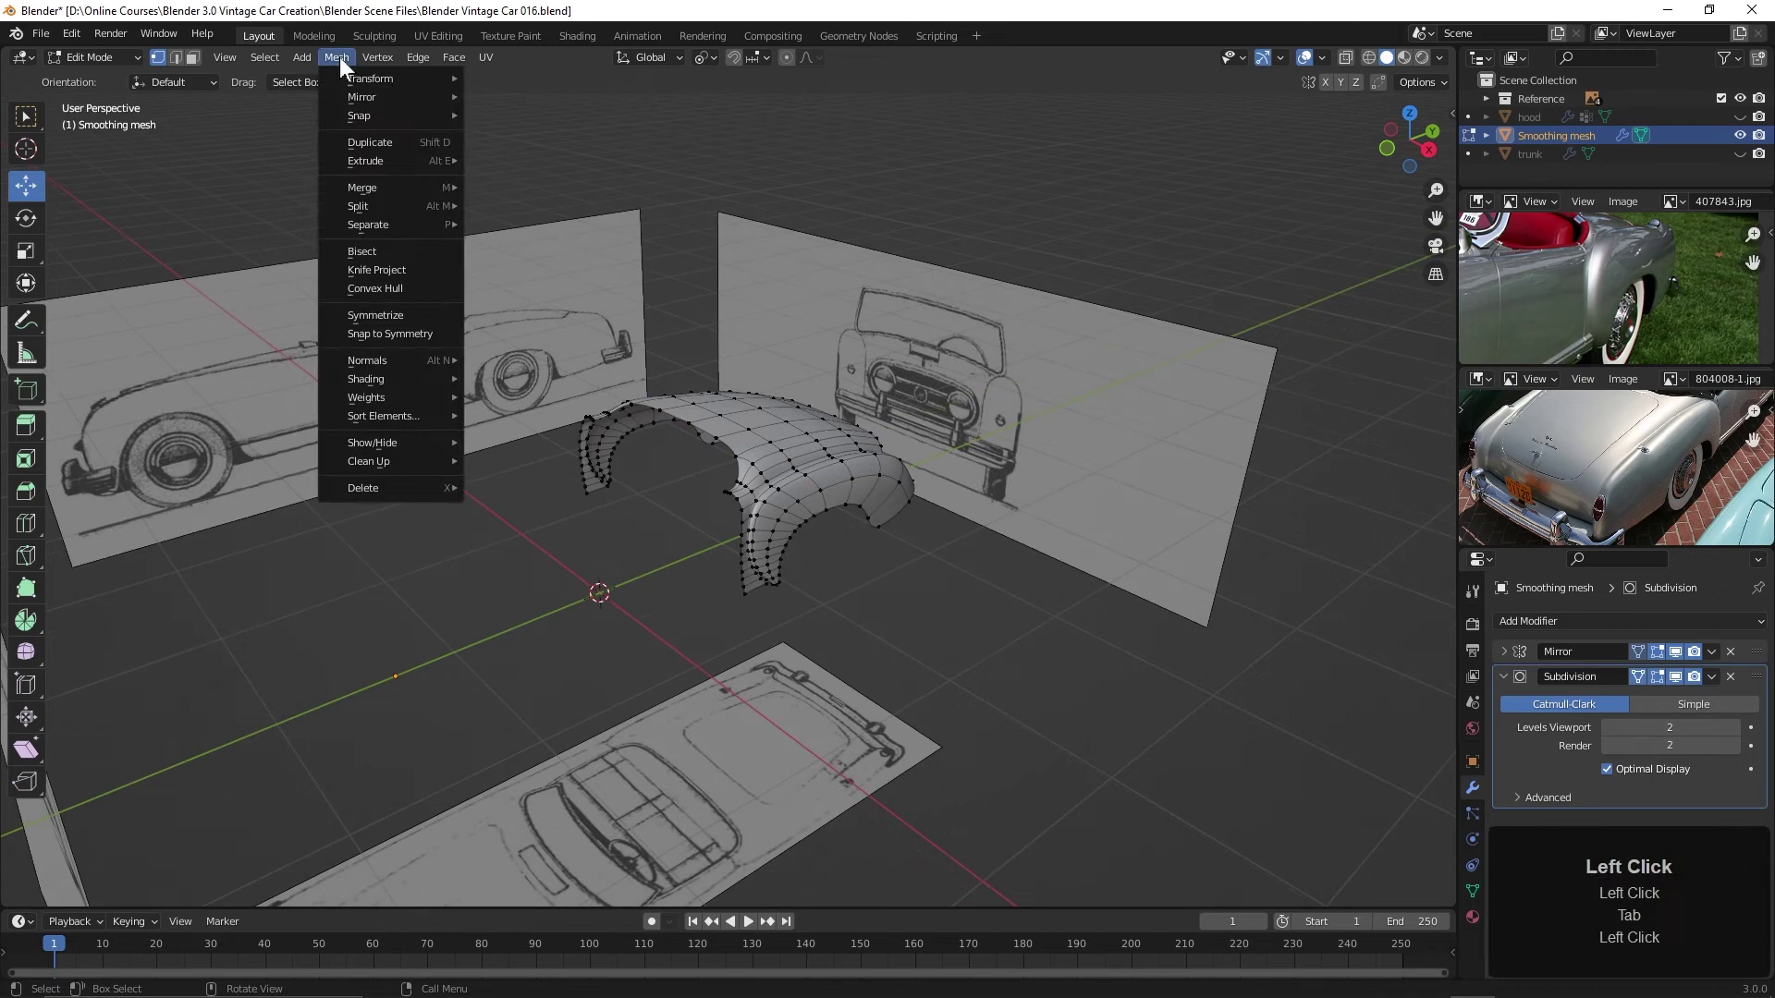
mouse_move(398, 444)
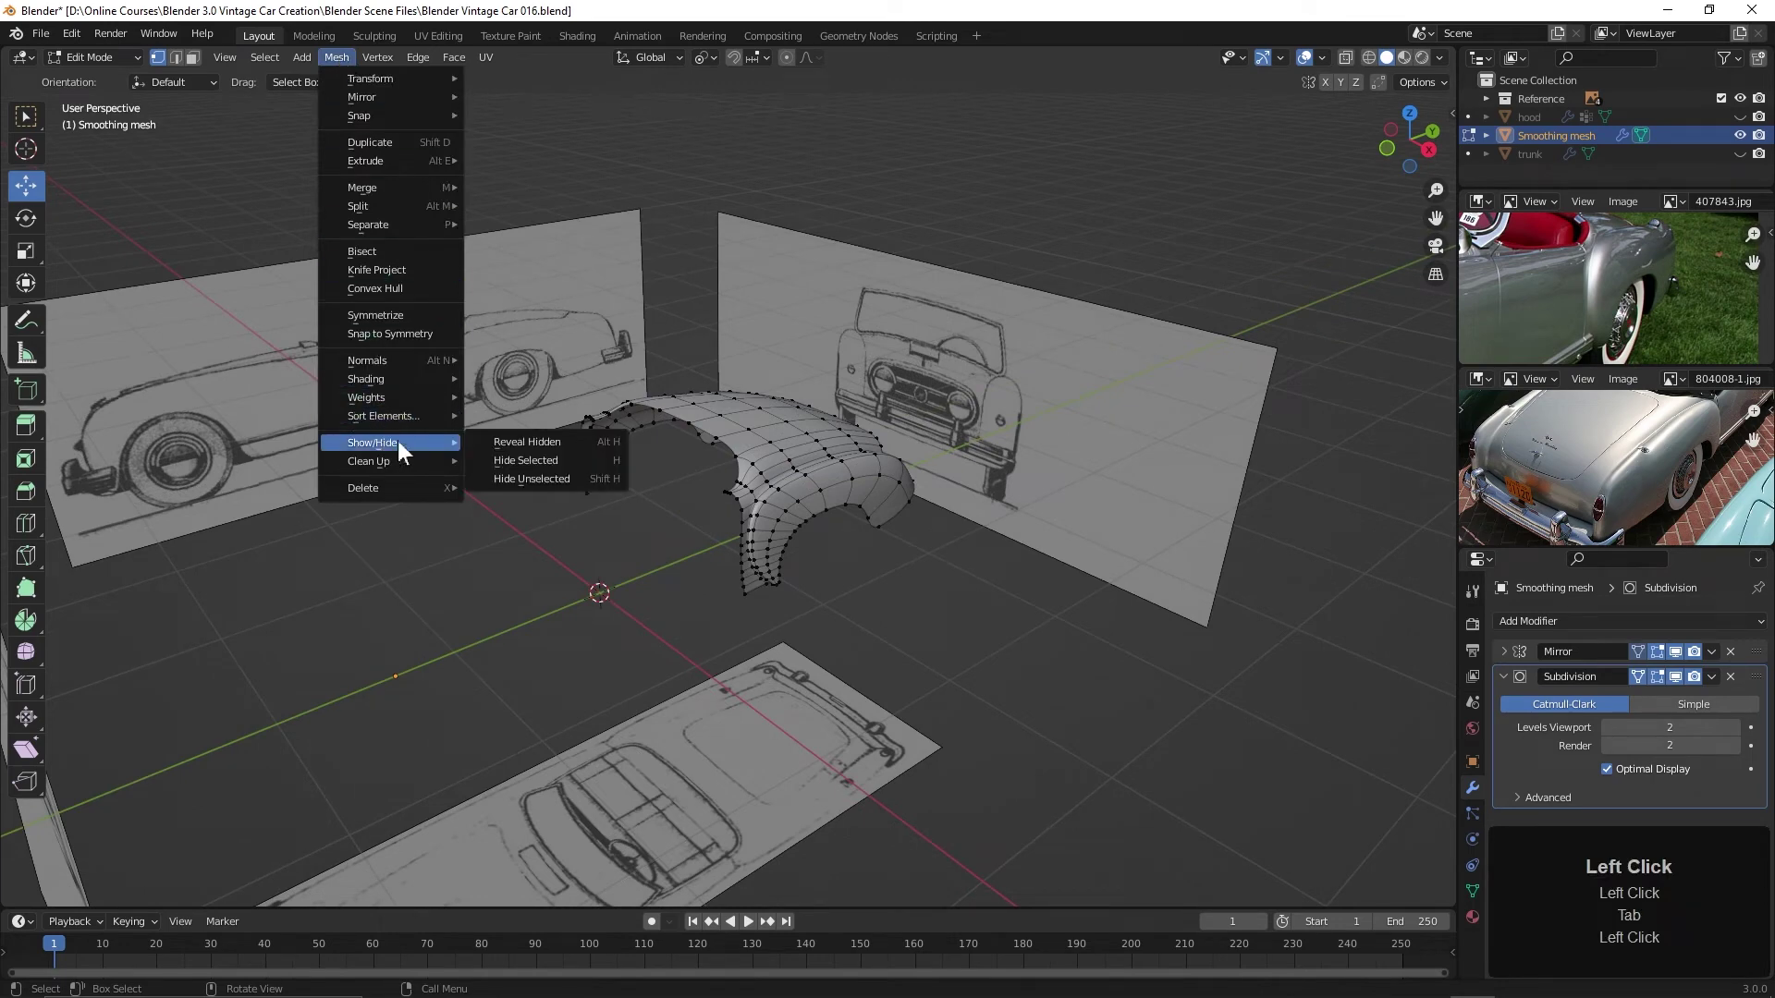
click(538, 446)
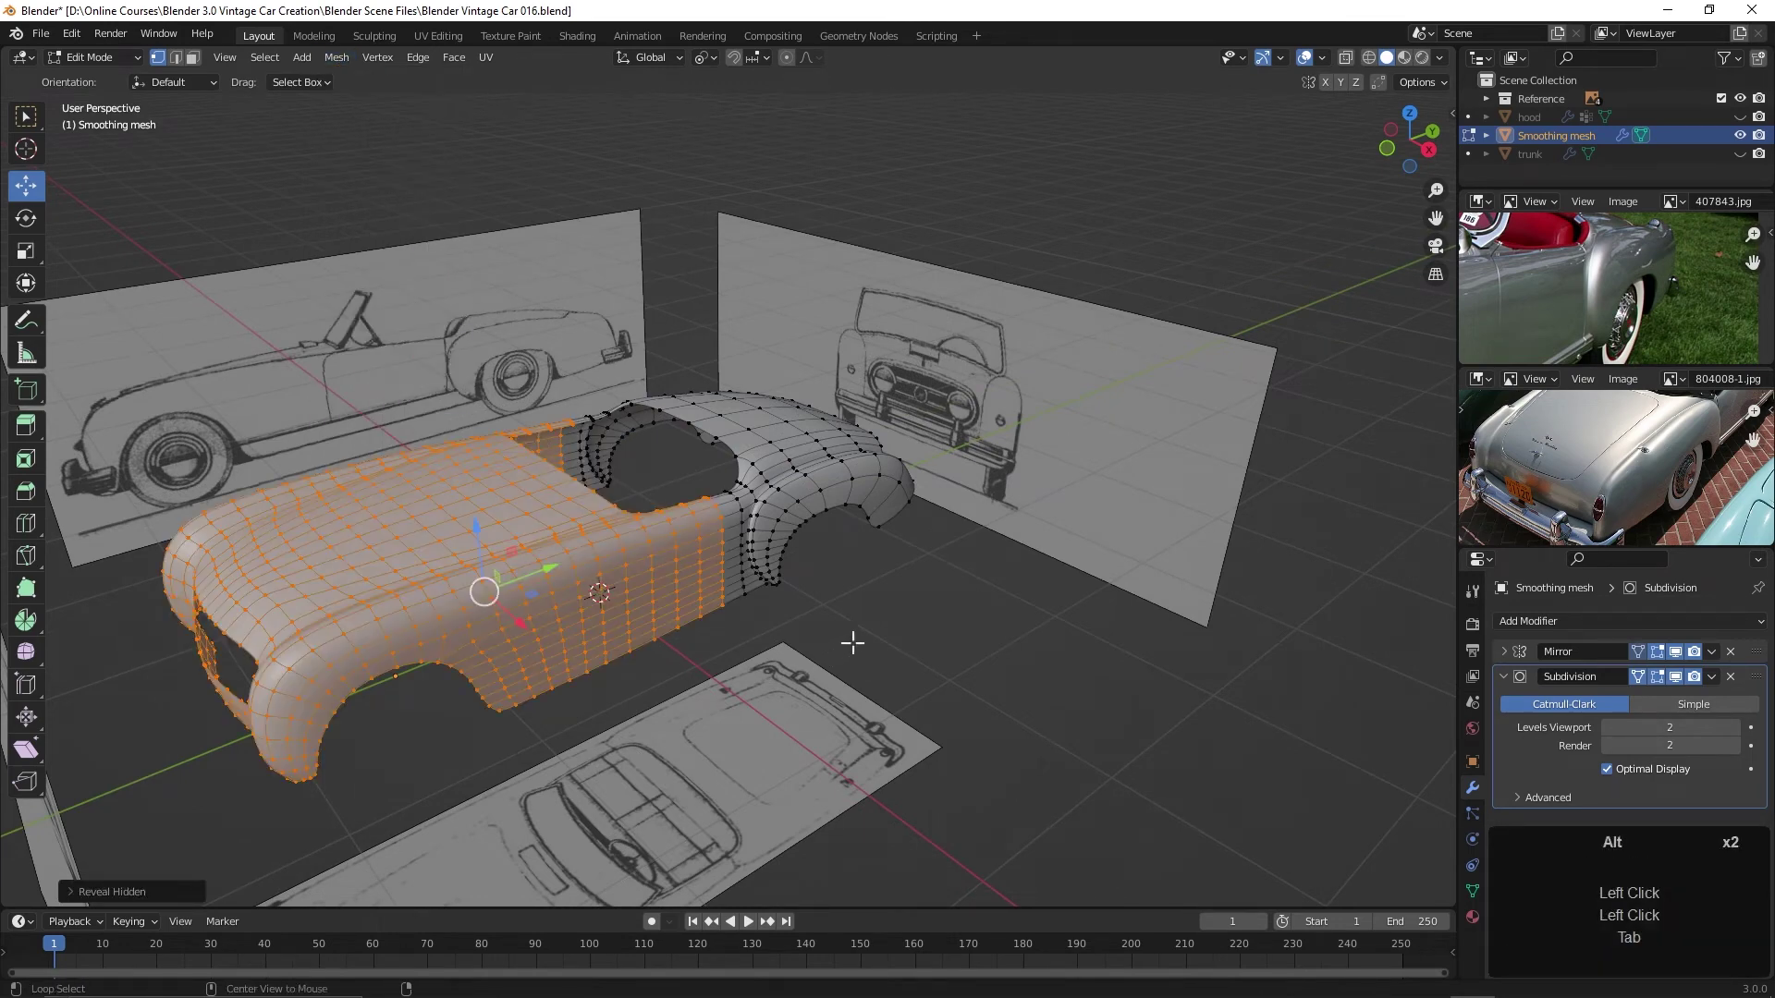
key(alt+a)
Inspect the whole smoothed body in Object Mode, then go back to Edit Mode
key(Tab)
scroll(868, 640, up, 4)
middle_drag(867, 634, 726, 596)
scroll(786, 607, up, 2)
key(Tab)
Push the vertical wheel-arch edge loop outward along X
scroll(741, 605, up, 4)
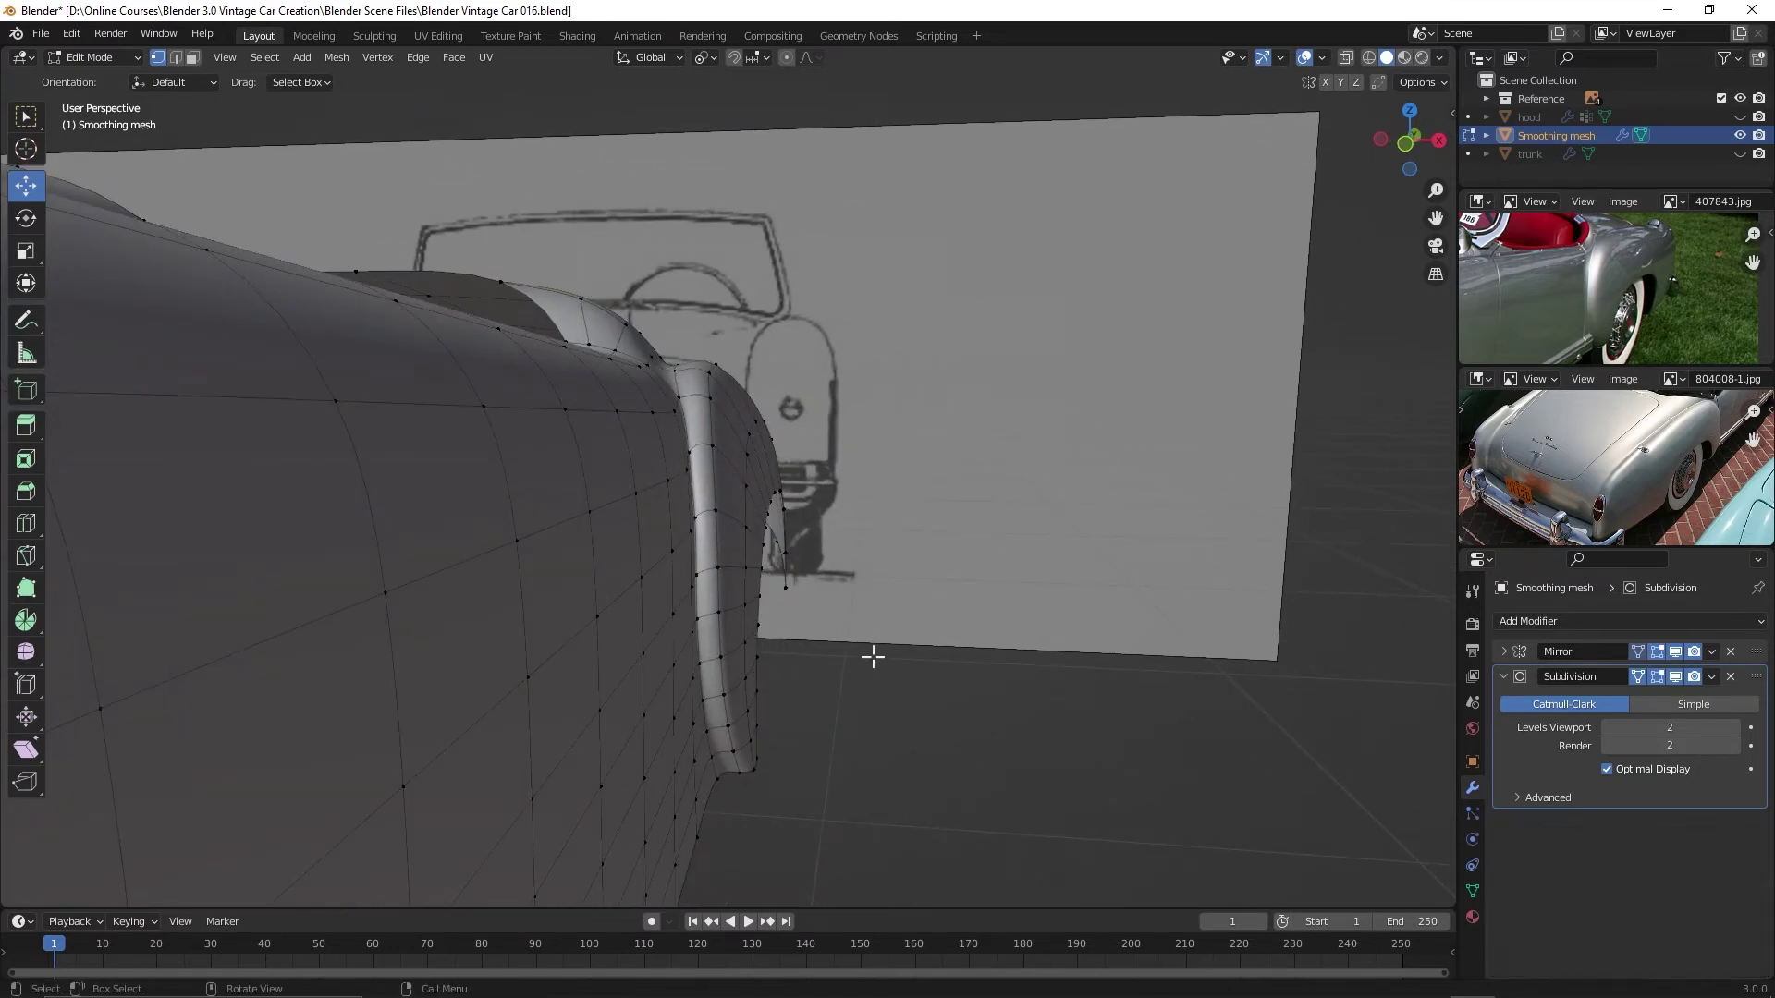
mouse_move(872, 656)
middle_down()
mouse_move(793, 634)
mouse_move(862, 653)
middle_up()
alt+click(733, 702)
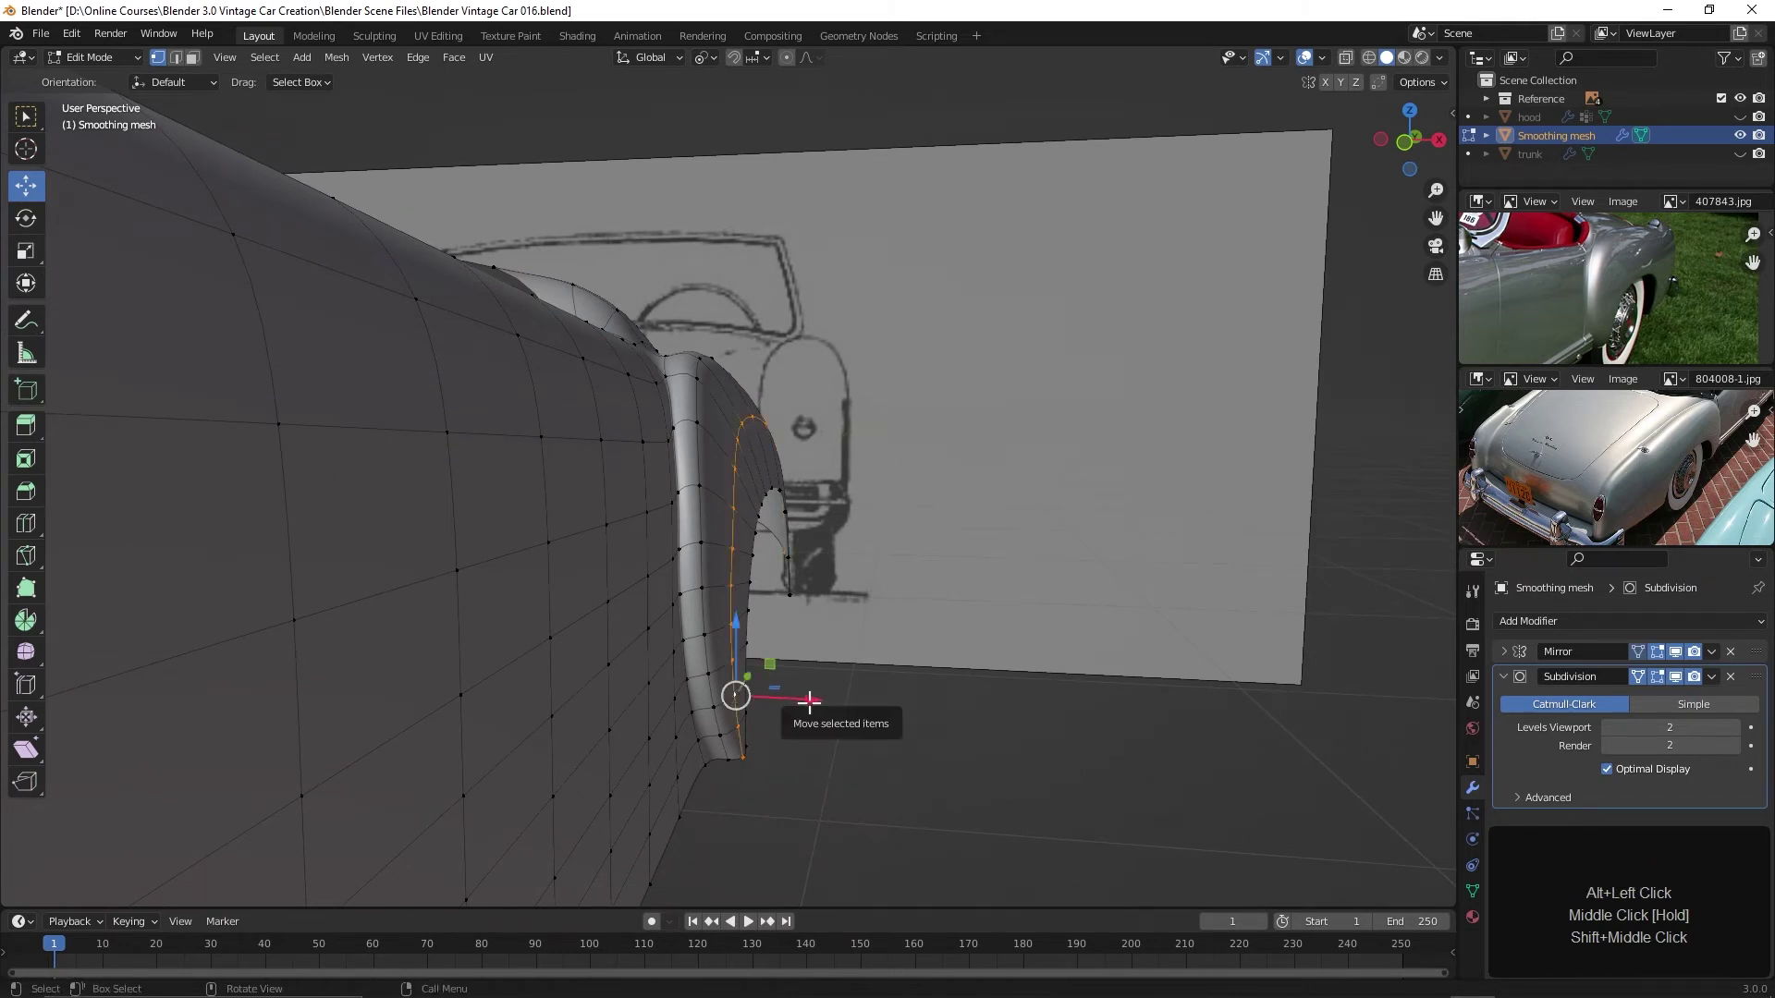
drag(809, 700, 823, 703)
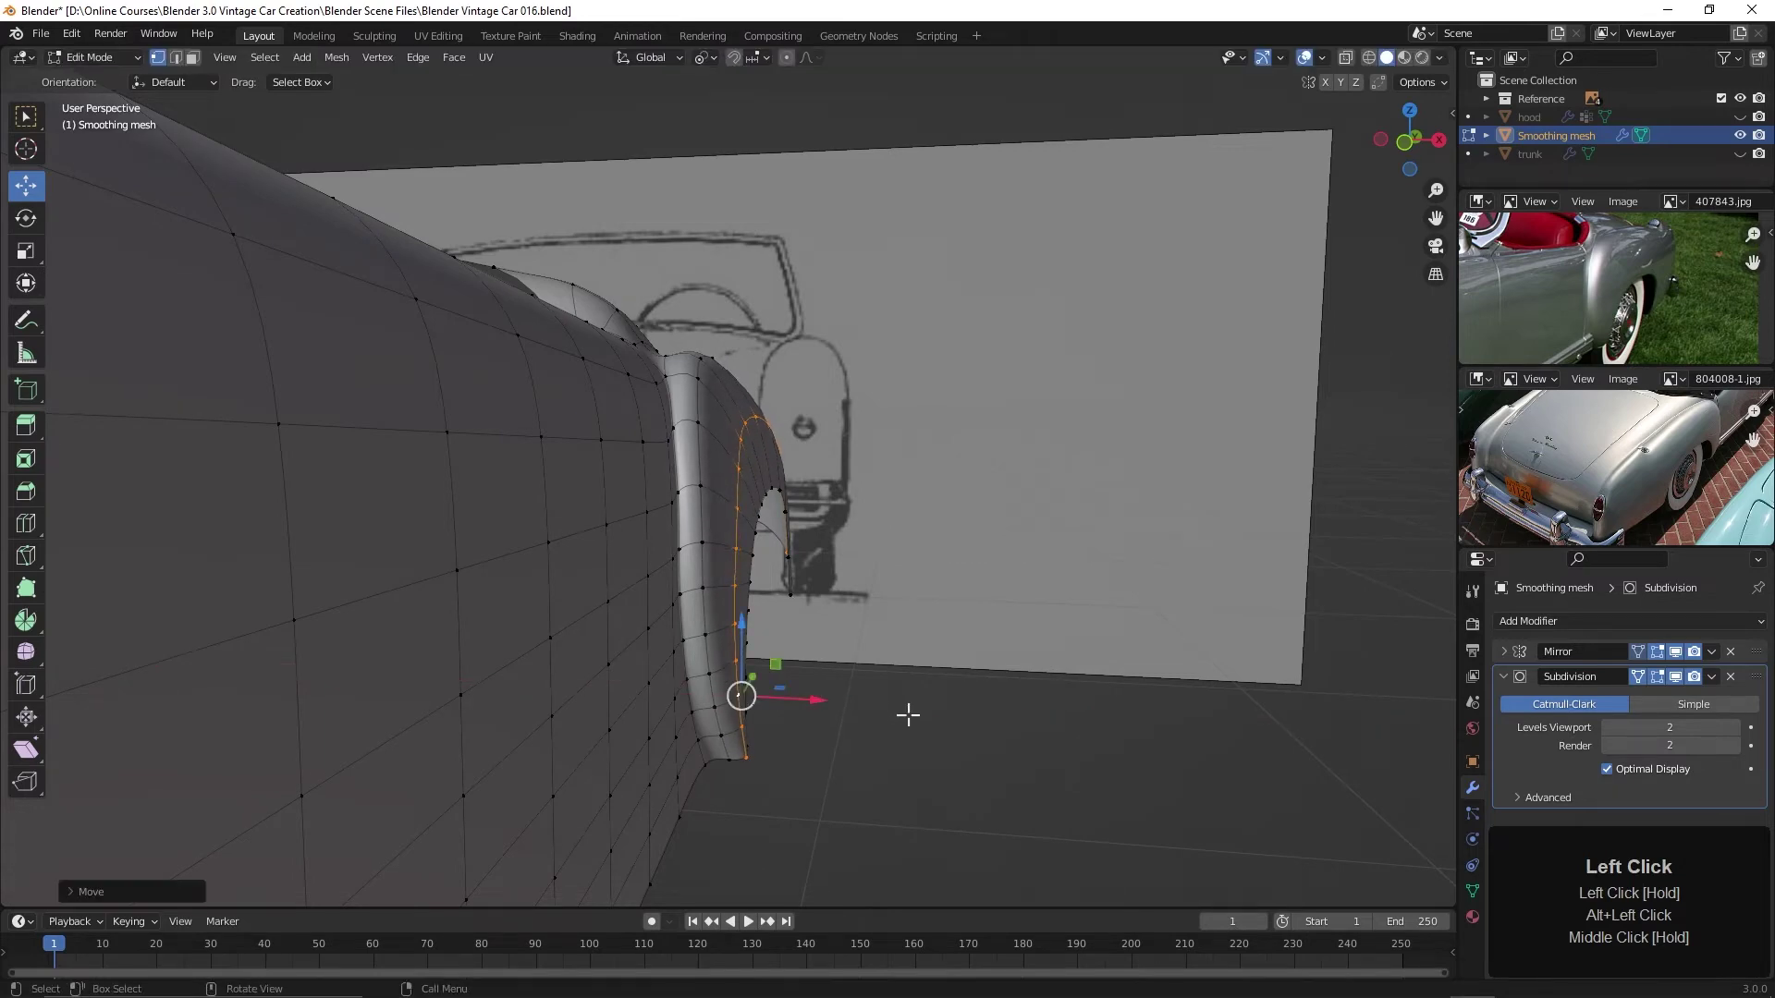
middle_drag(906, 713, 475, 745)
Squash the fender's bottom vertex vertically with a Z-axis scale
shift+double_click(354, 731)
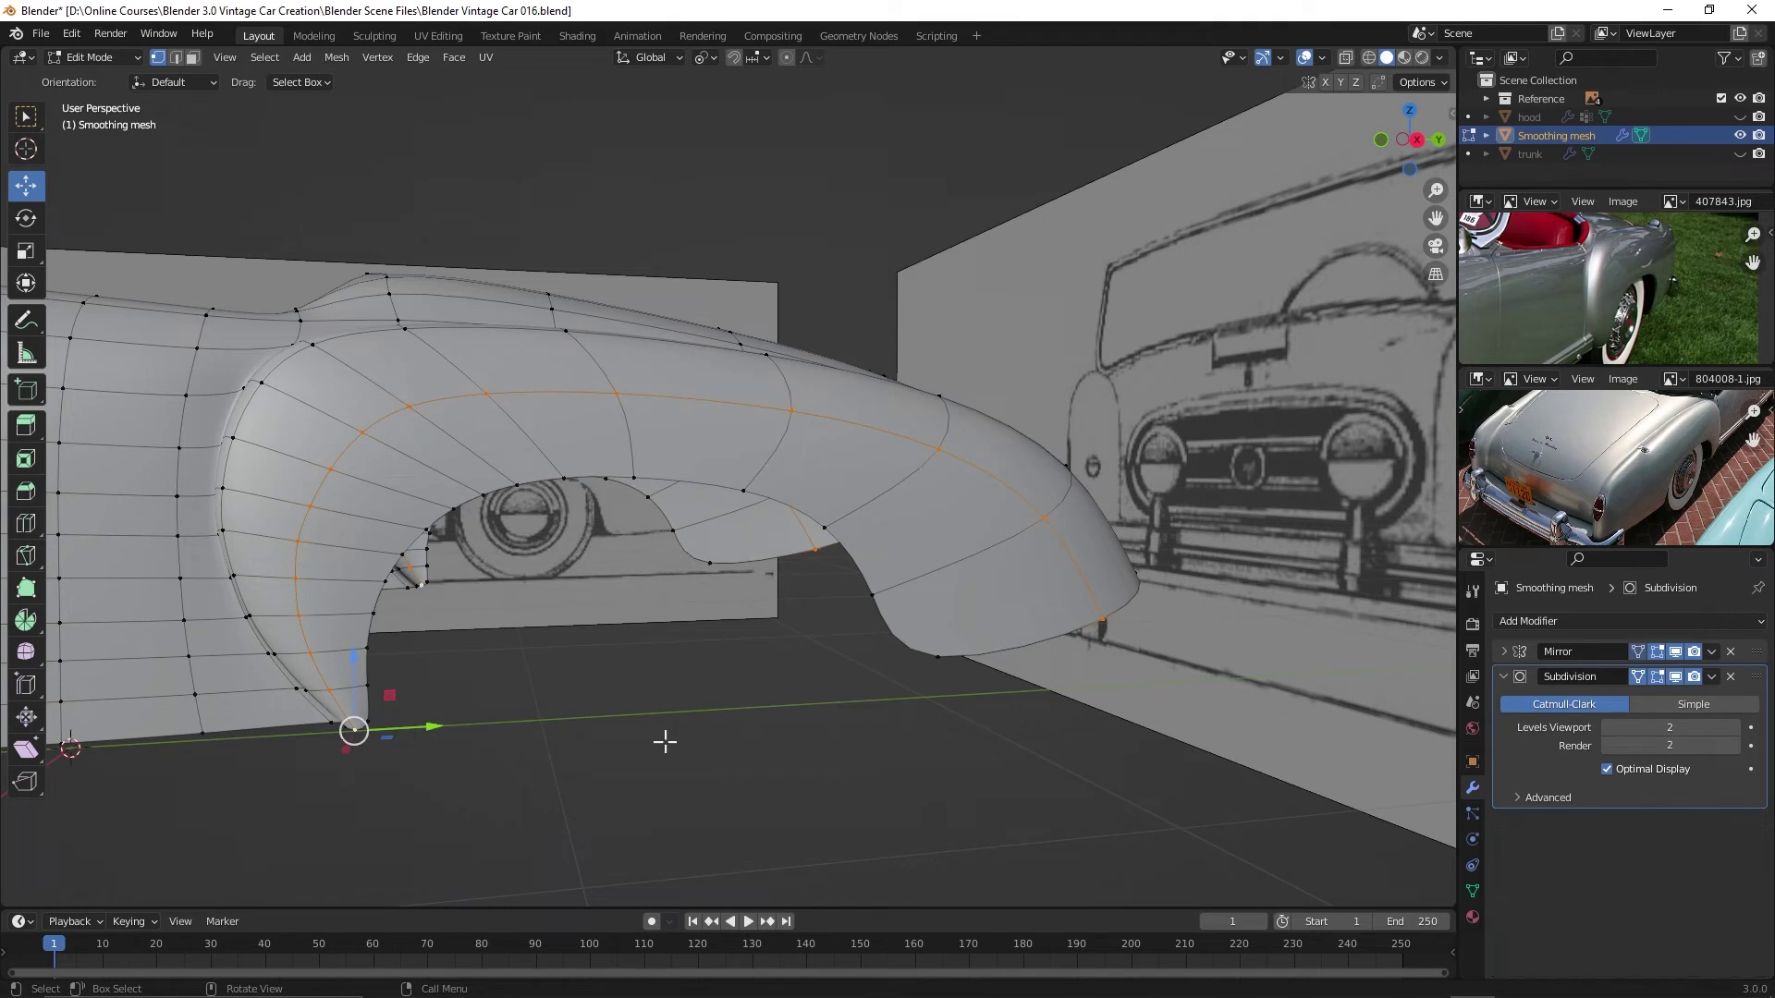
key(s)
key(z)
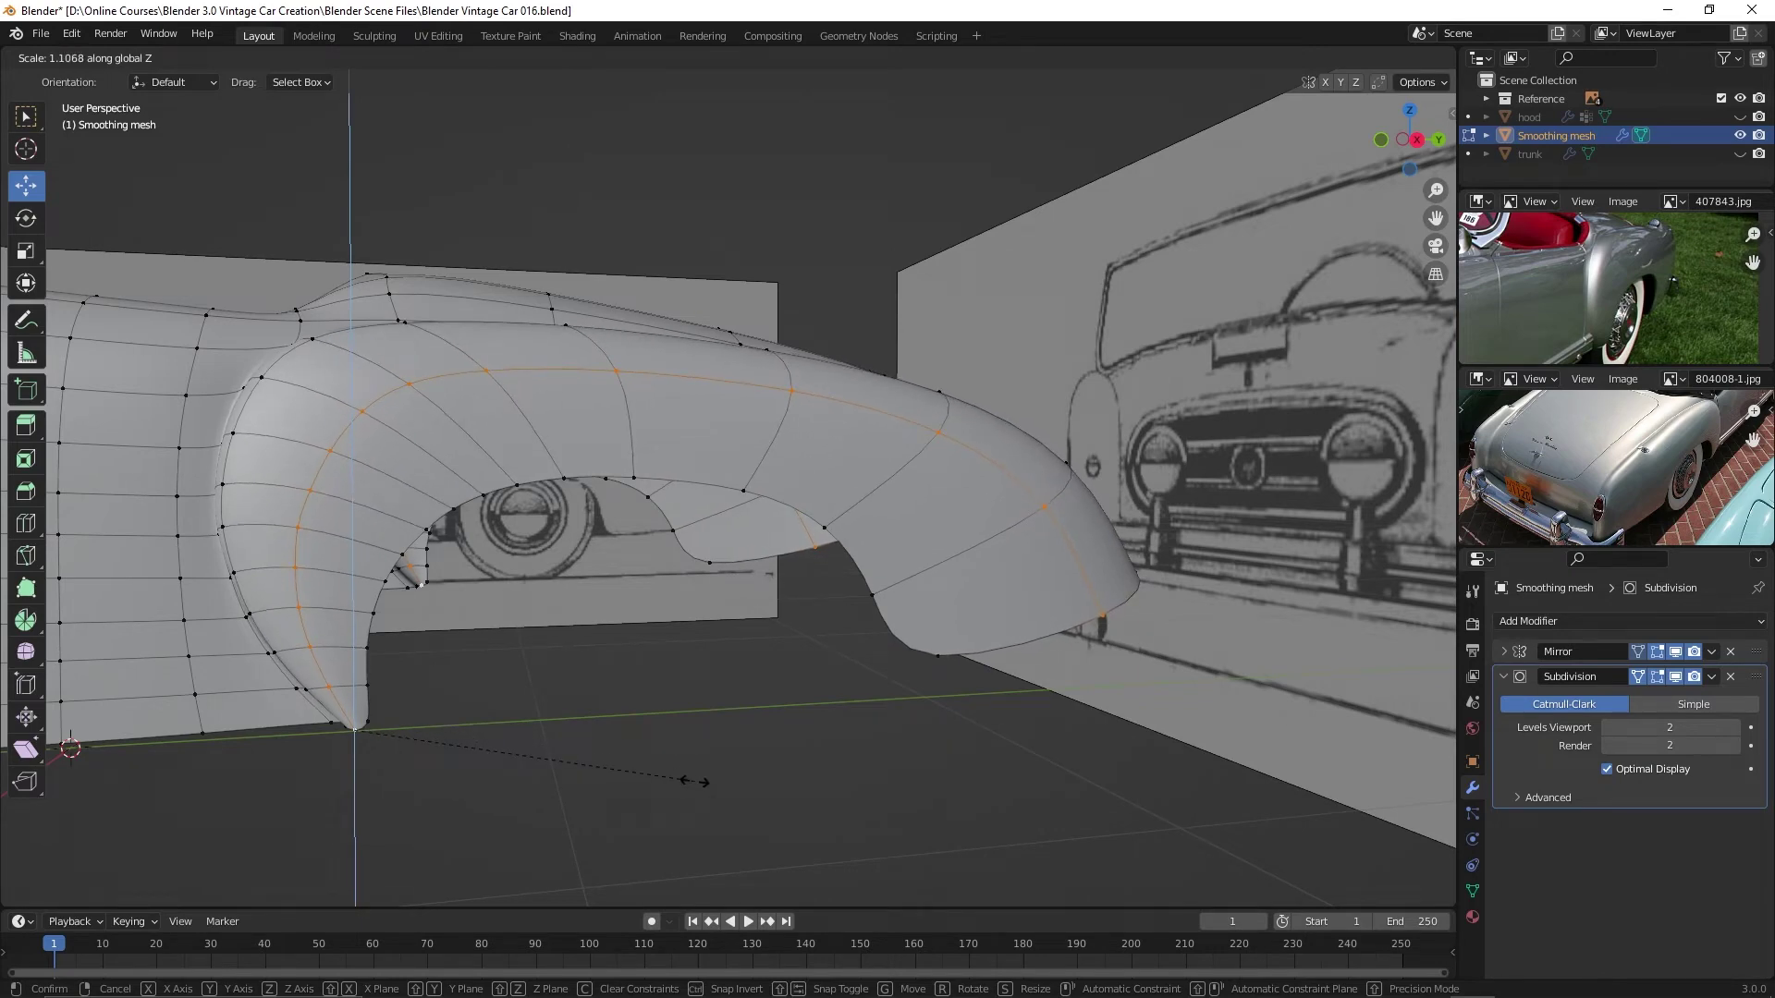
click(695, 781)
Scale the fender tip vertices to 0.9929 along Y, then view the smoothed body in Object Mode
click(1102, 612)
middle_drag(1137, 733, 1119, 733)
alt+click(1147, 608)
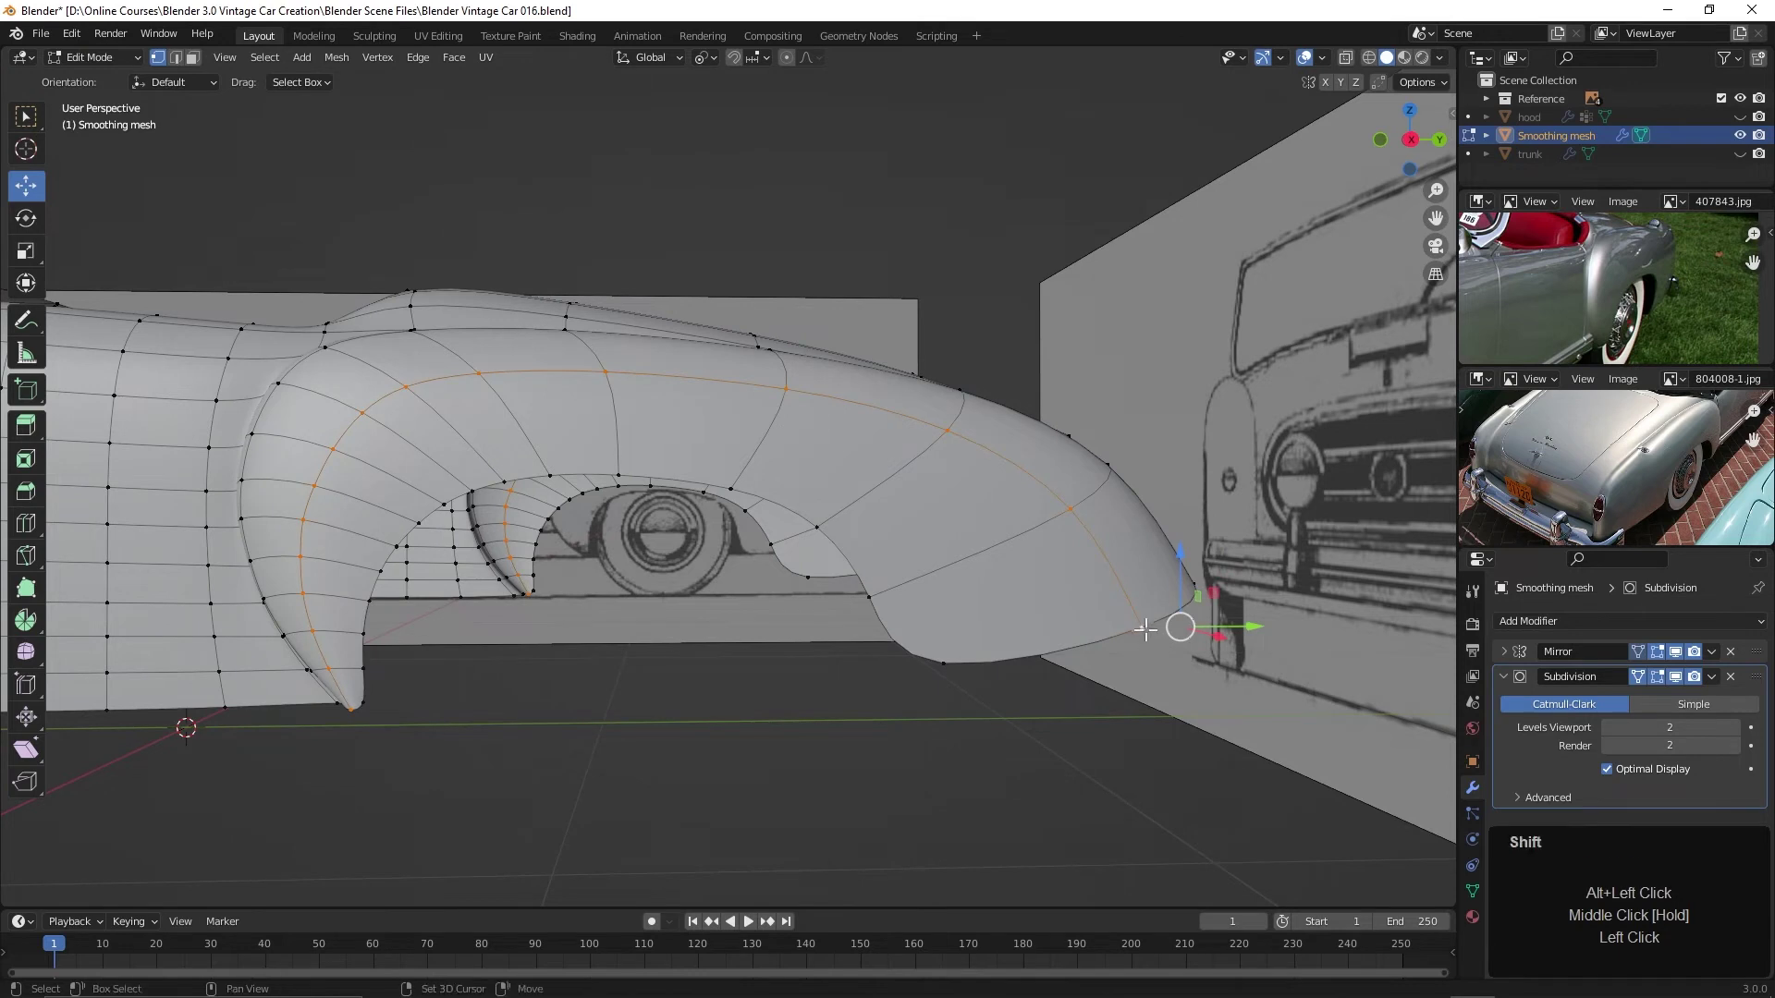
shift+click(1144, 628)
shift+click(1143, 629)
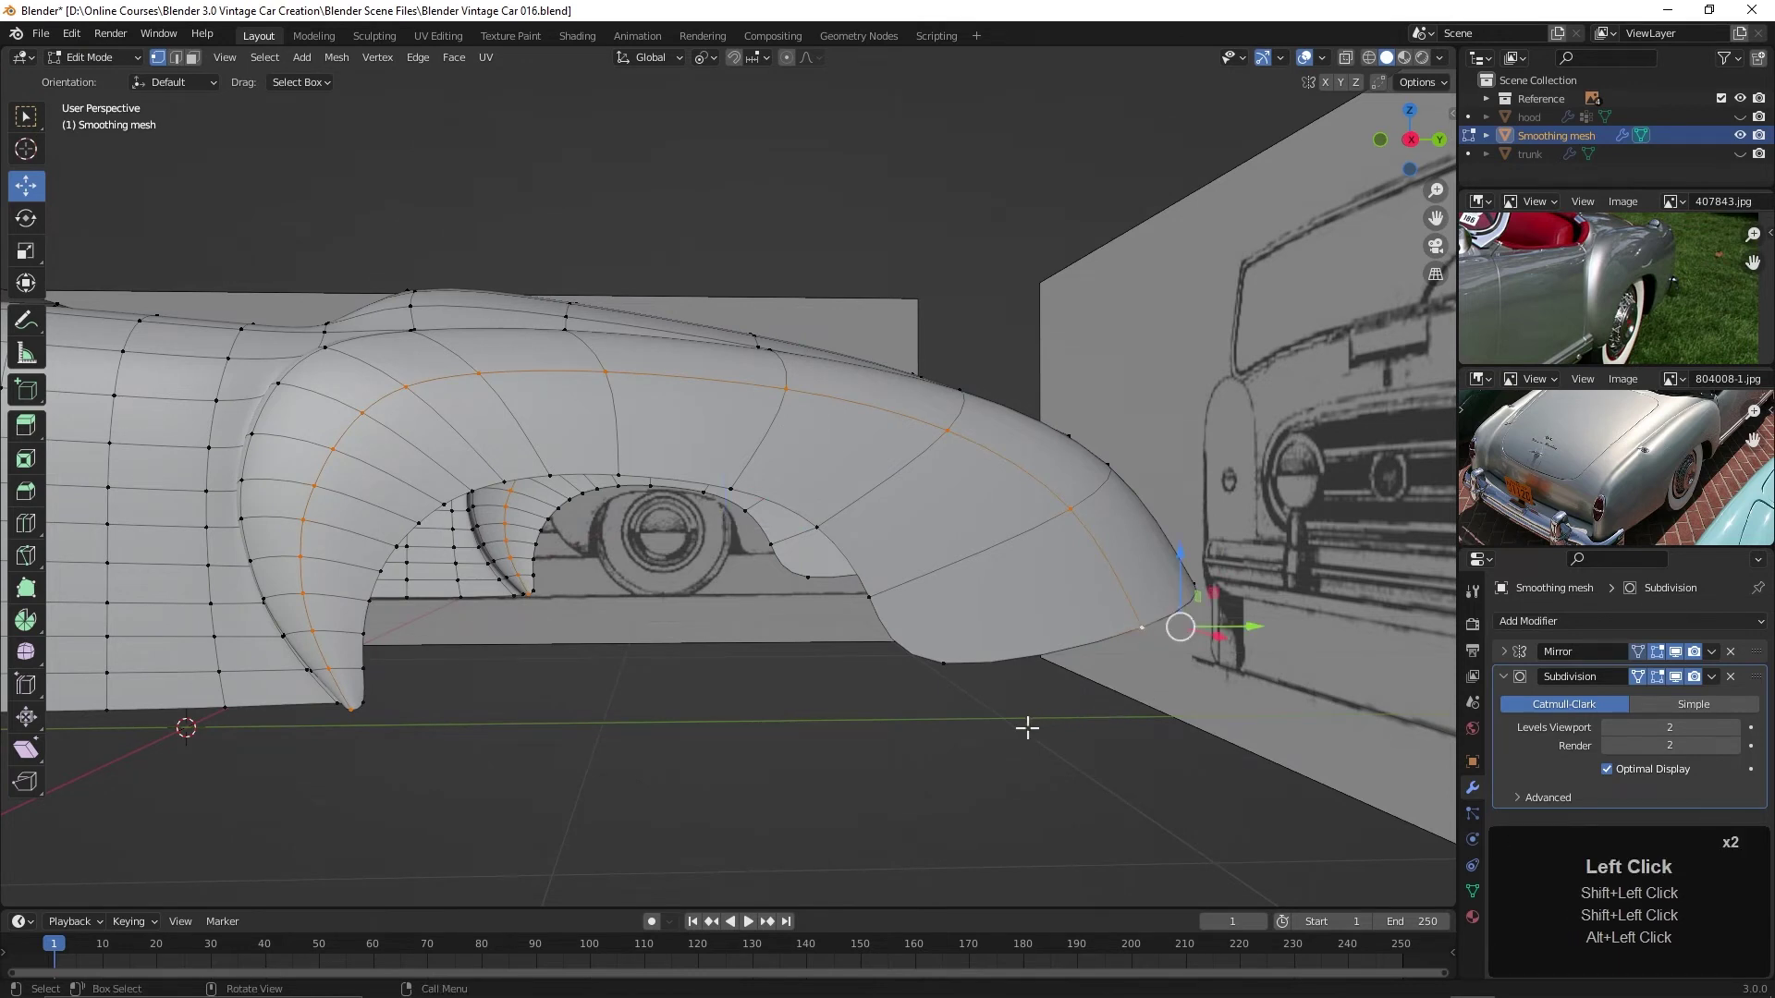
middle_drag(1027, 728, 1030, 730)
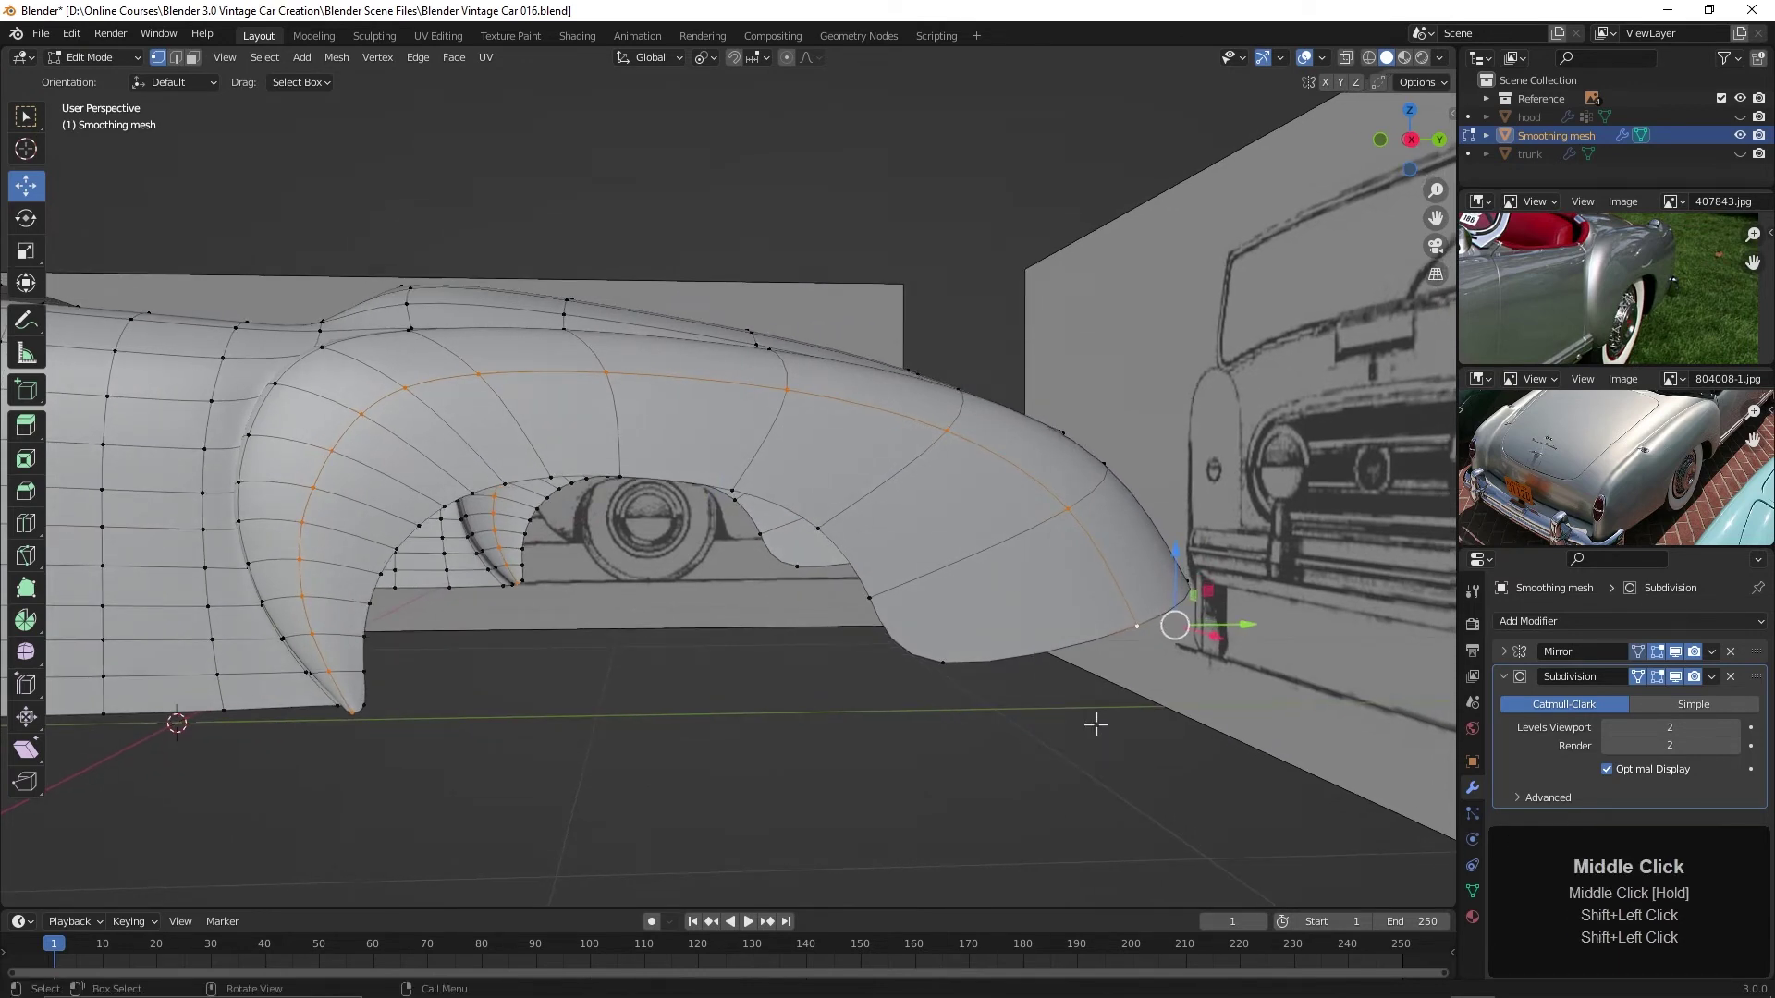
shift+click(352, 718)
shift+click(356, 718)
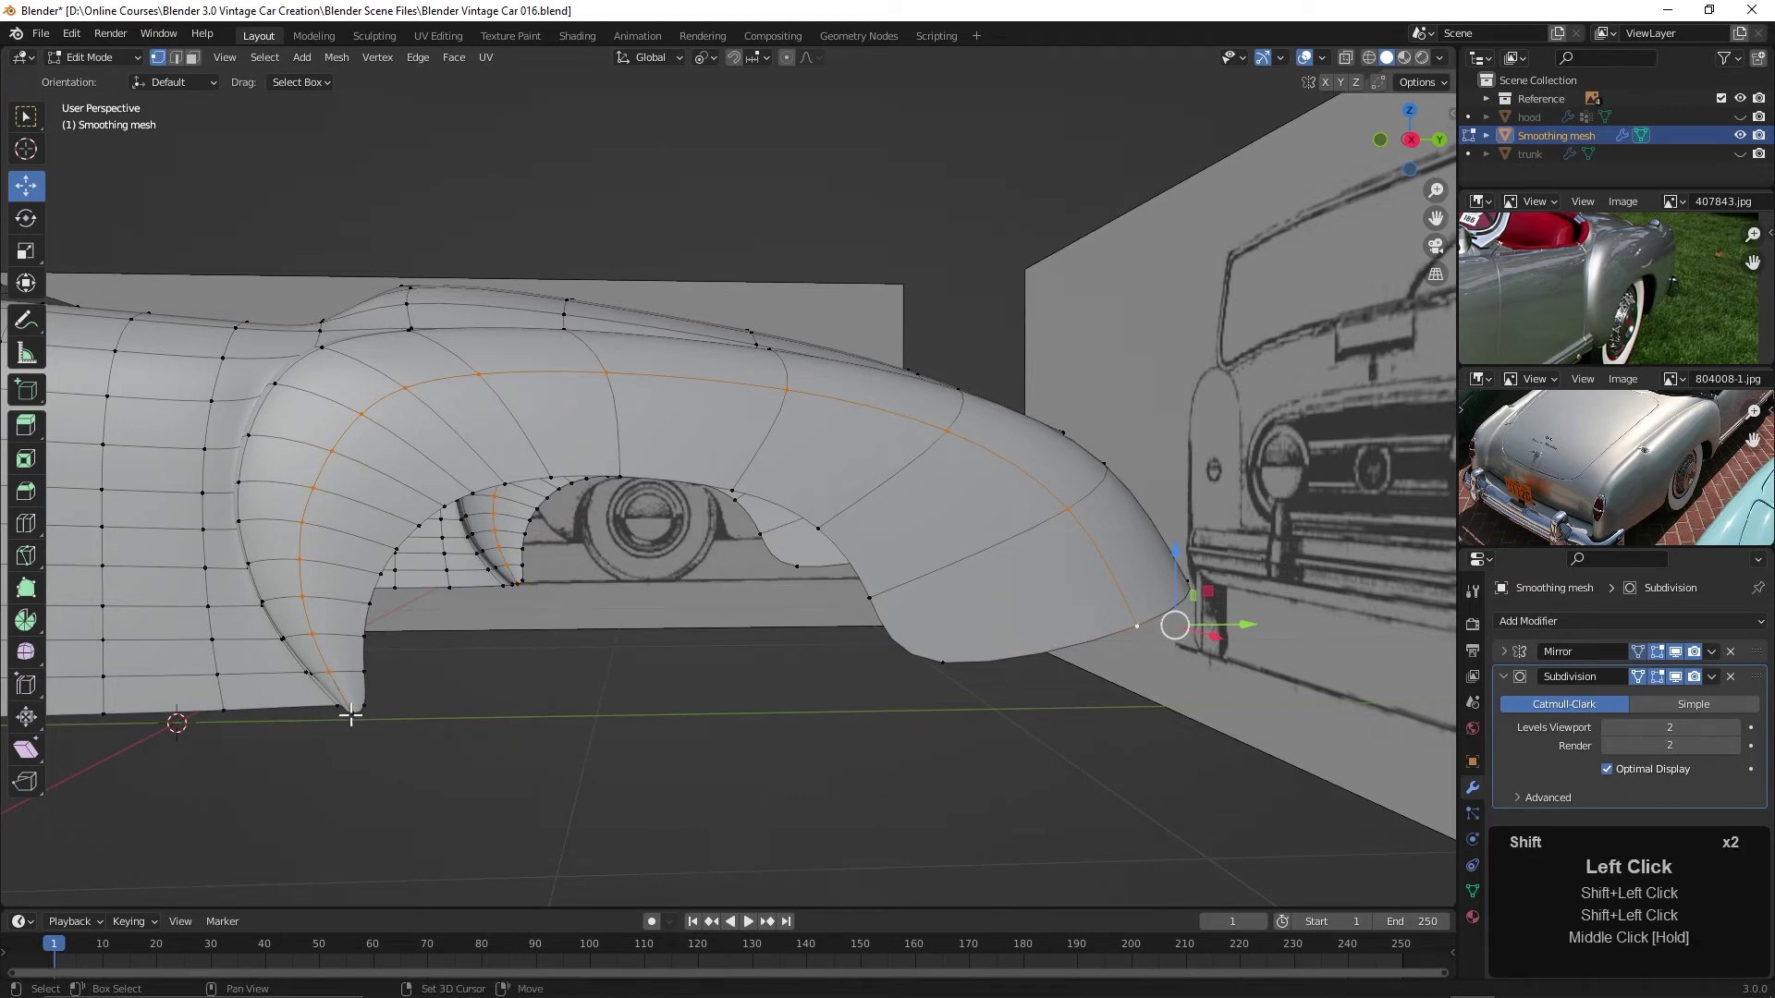
key(s)
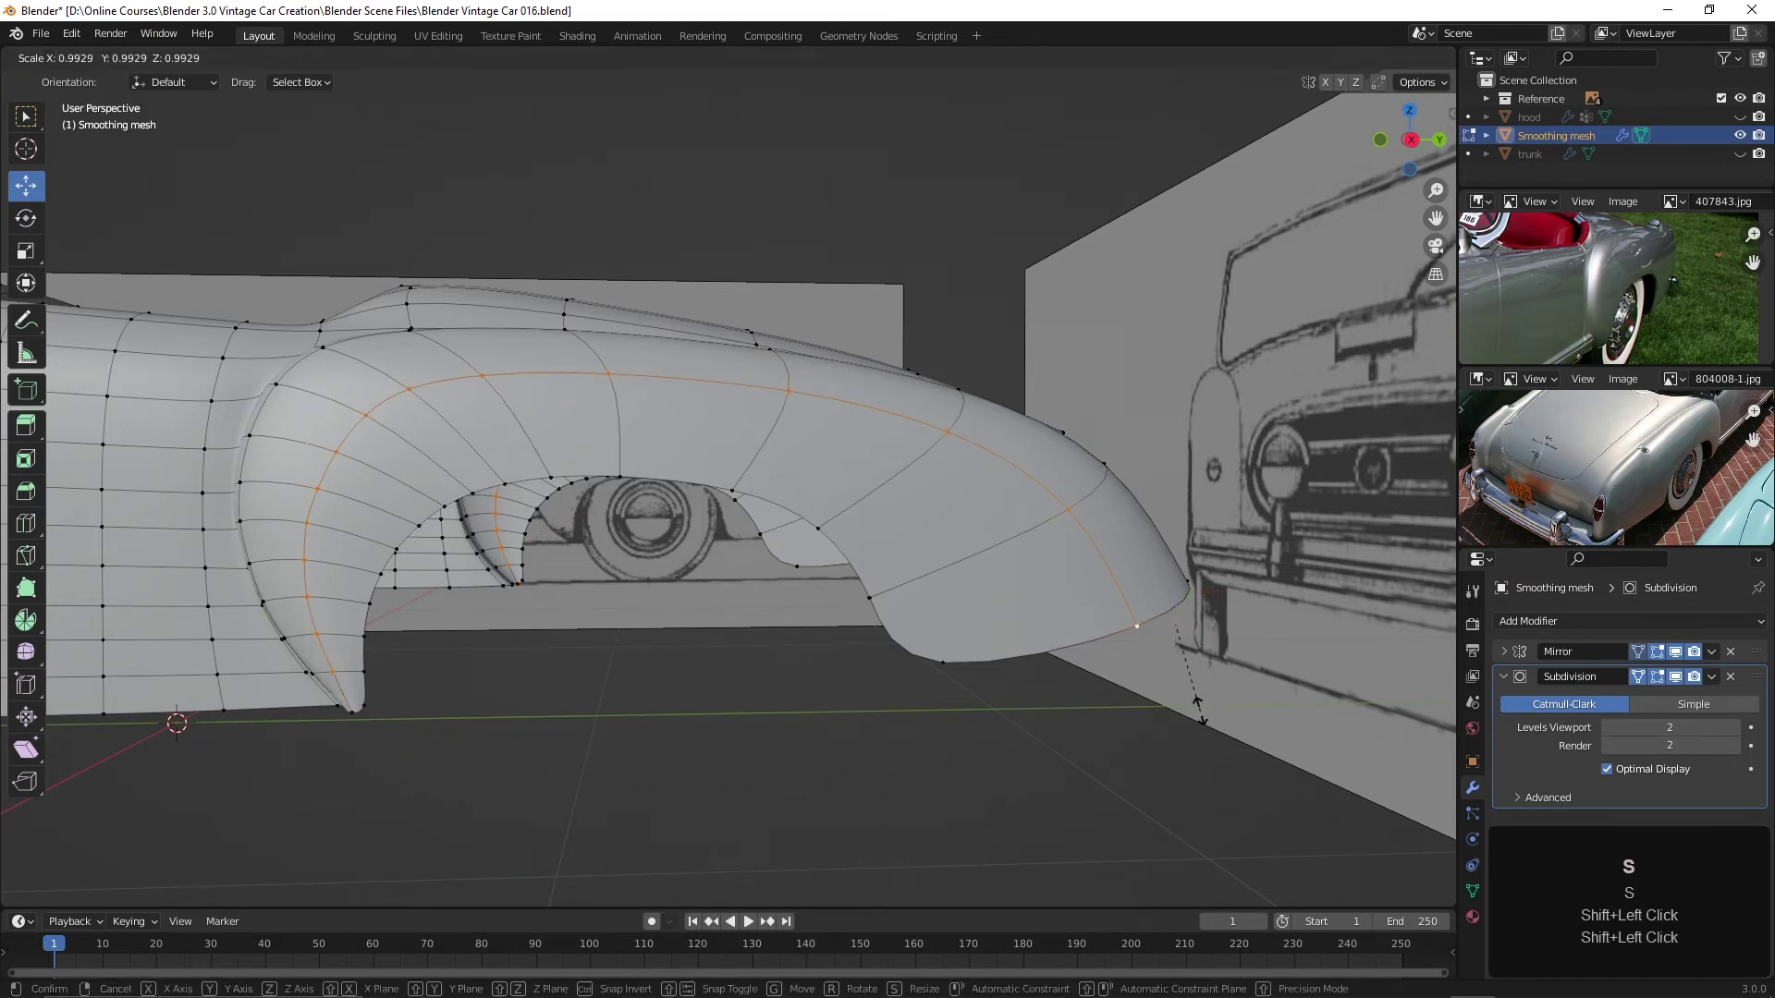
key(y)
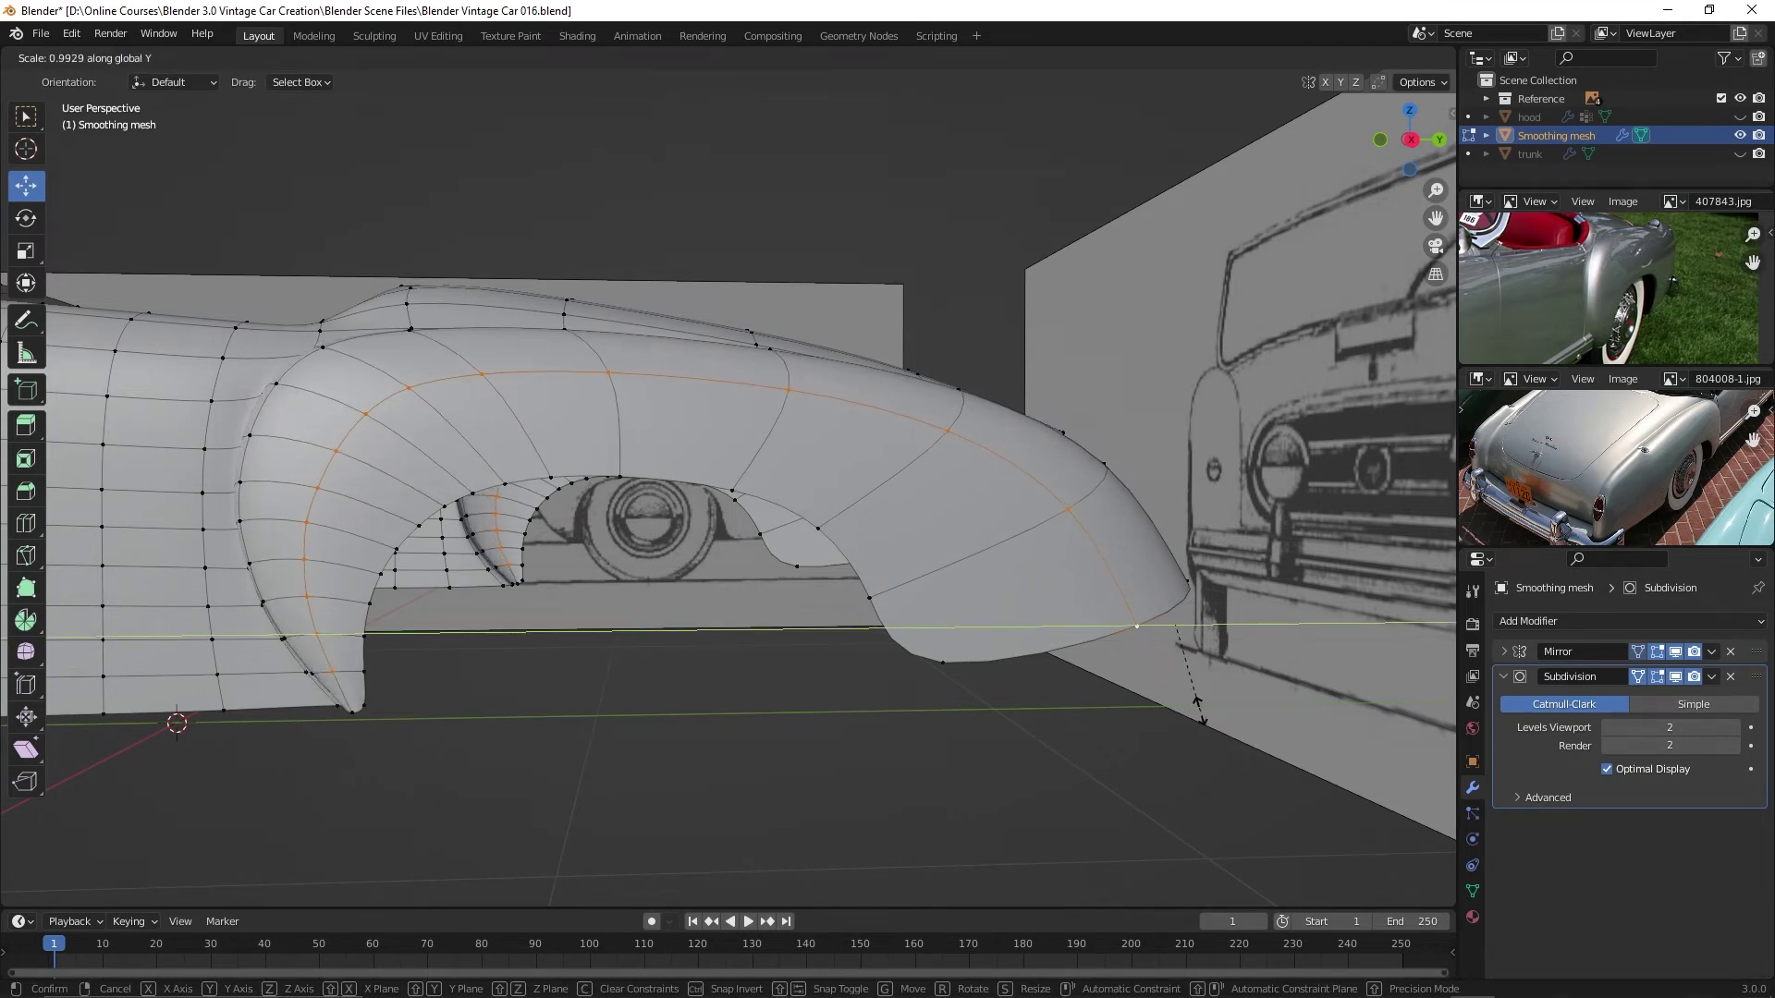
click(1205, 707)
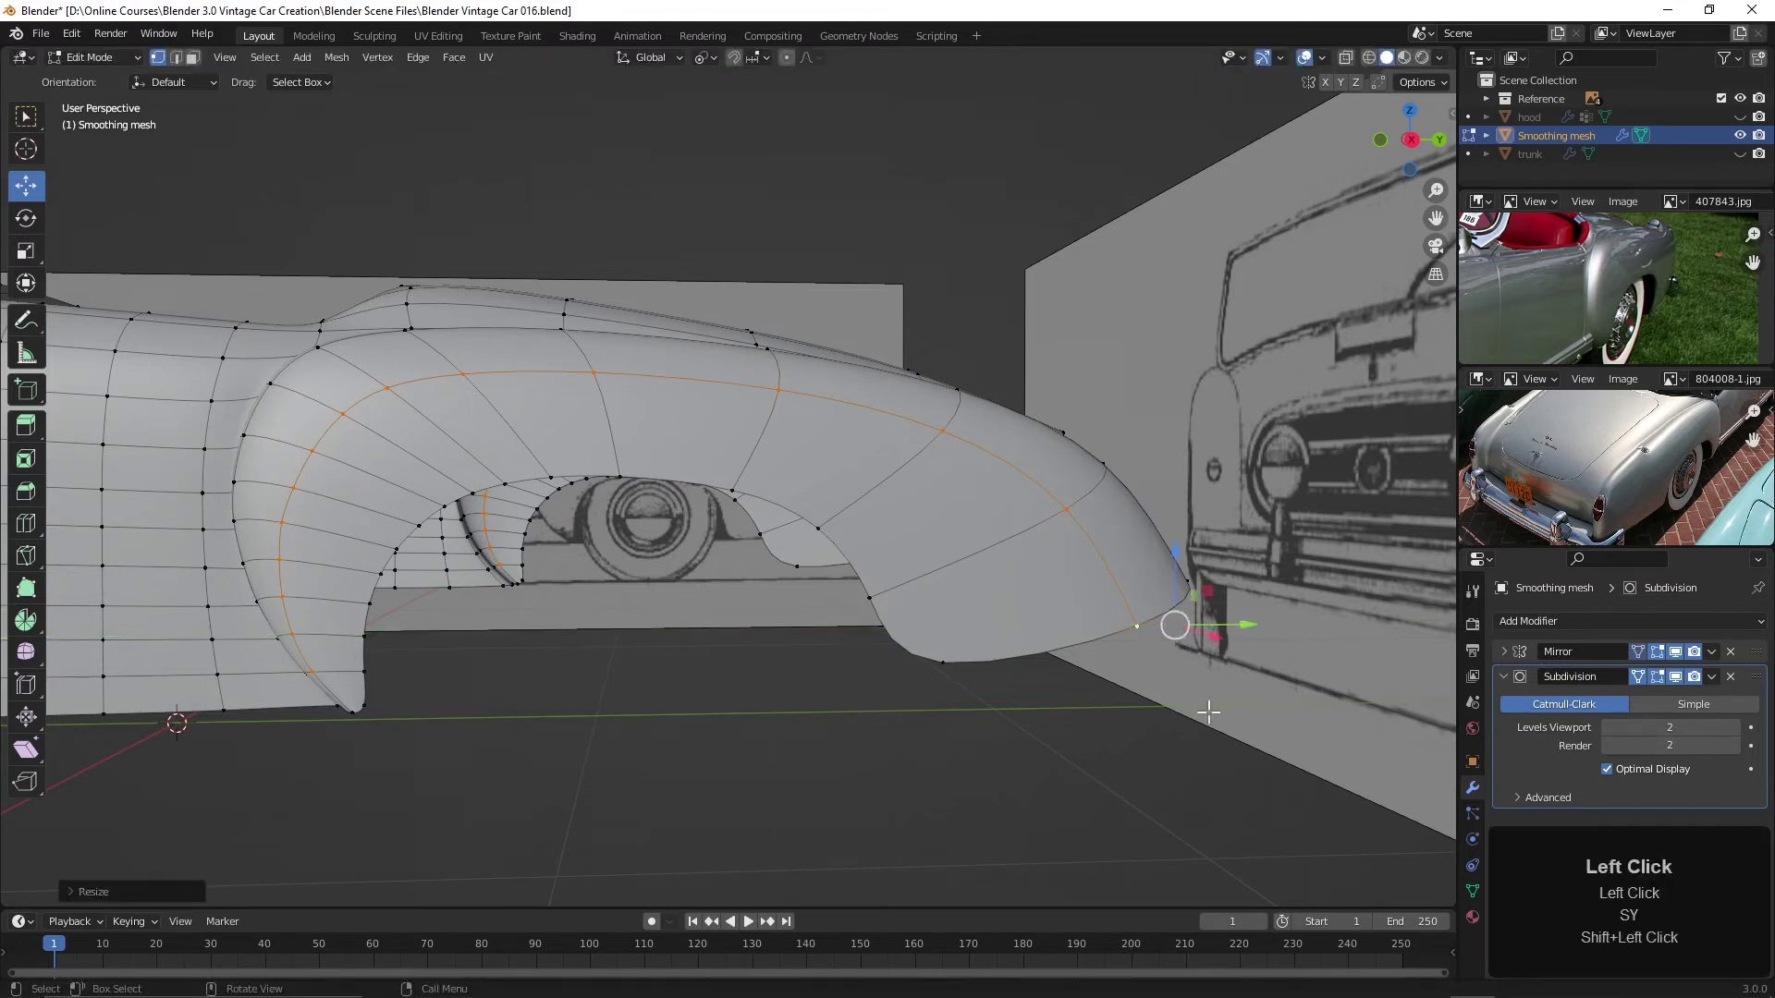
key(alt+a)
key(Tab)
Back in Edit Mode, slide the fender's vertical edge loop slightly along X
key(alt+a)
scroll(824, 701, down, 4)
middle_drag(679, 628, 736, 638)
scroll(706, 644, up, 3)
key(Tab)
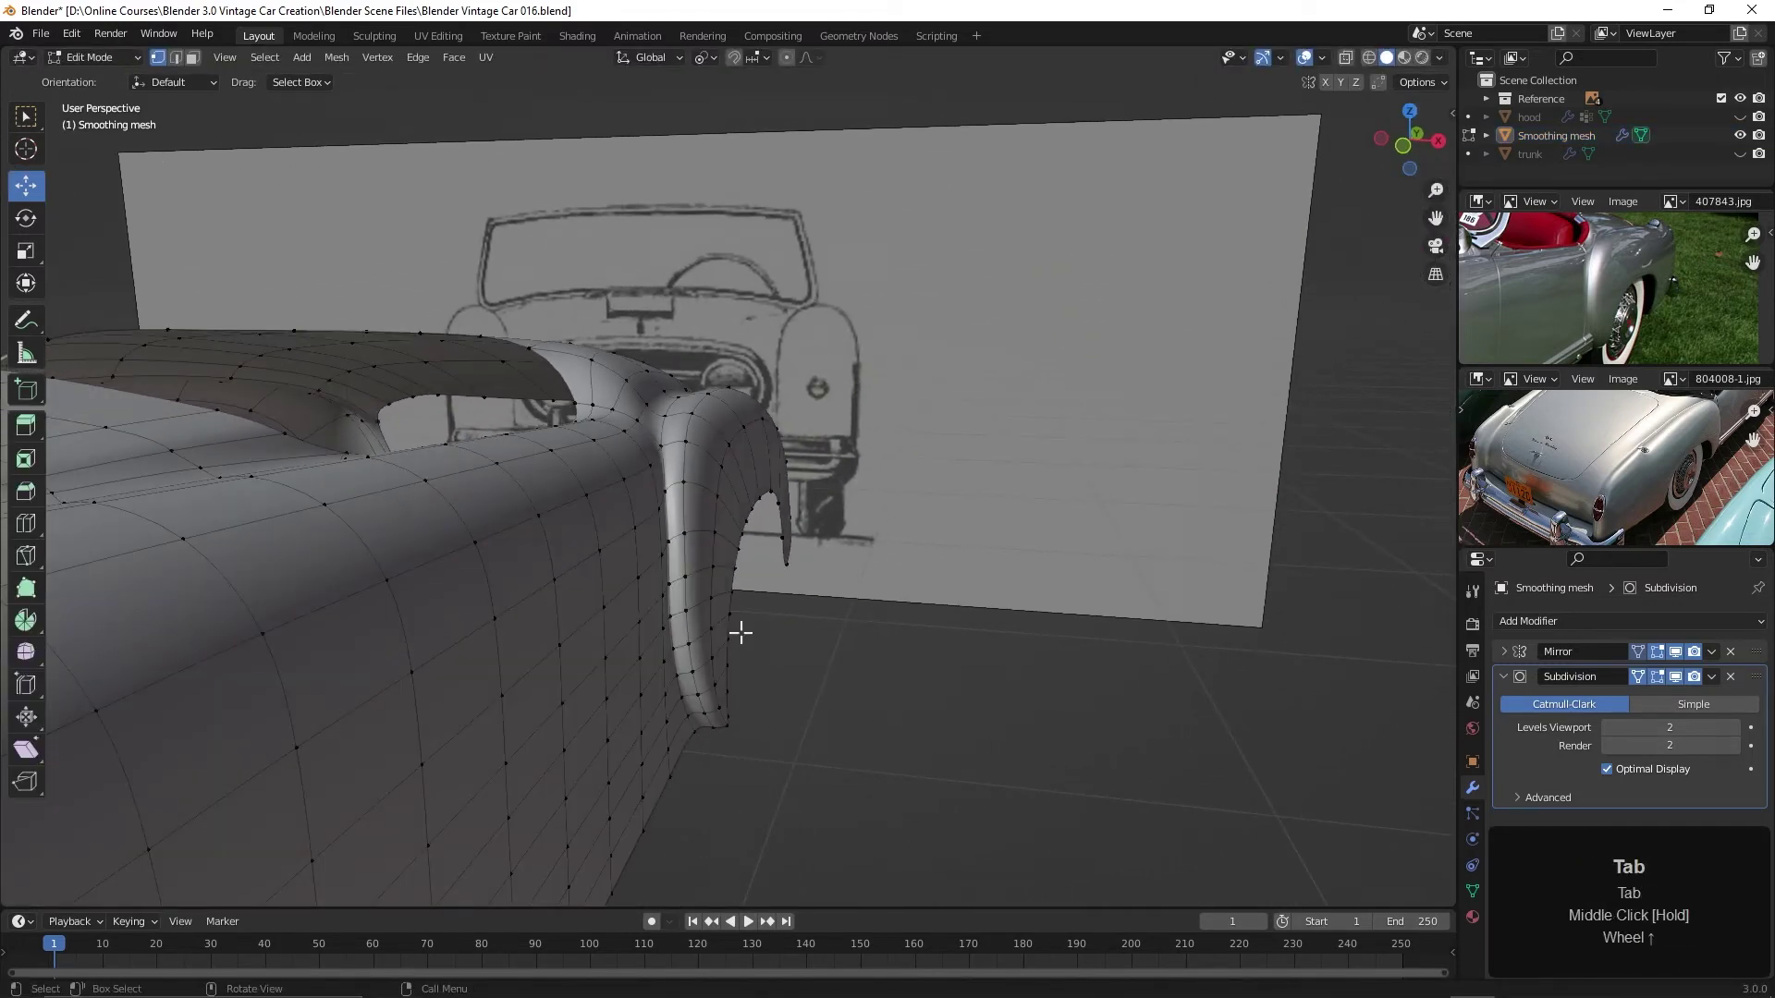
scroll(708, 620, up, 1)
alt+click(681, 638)
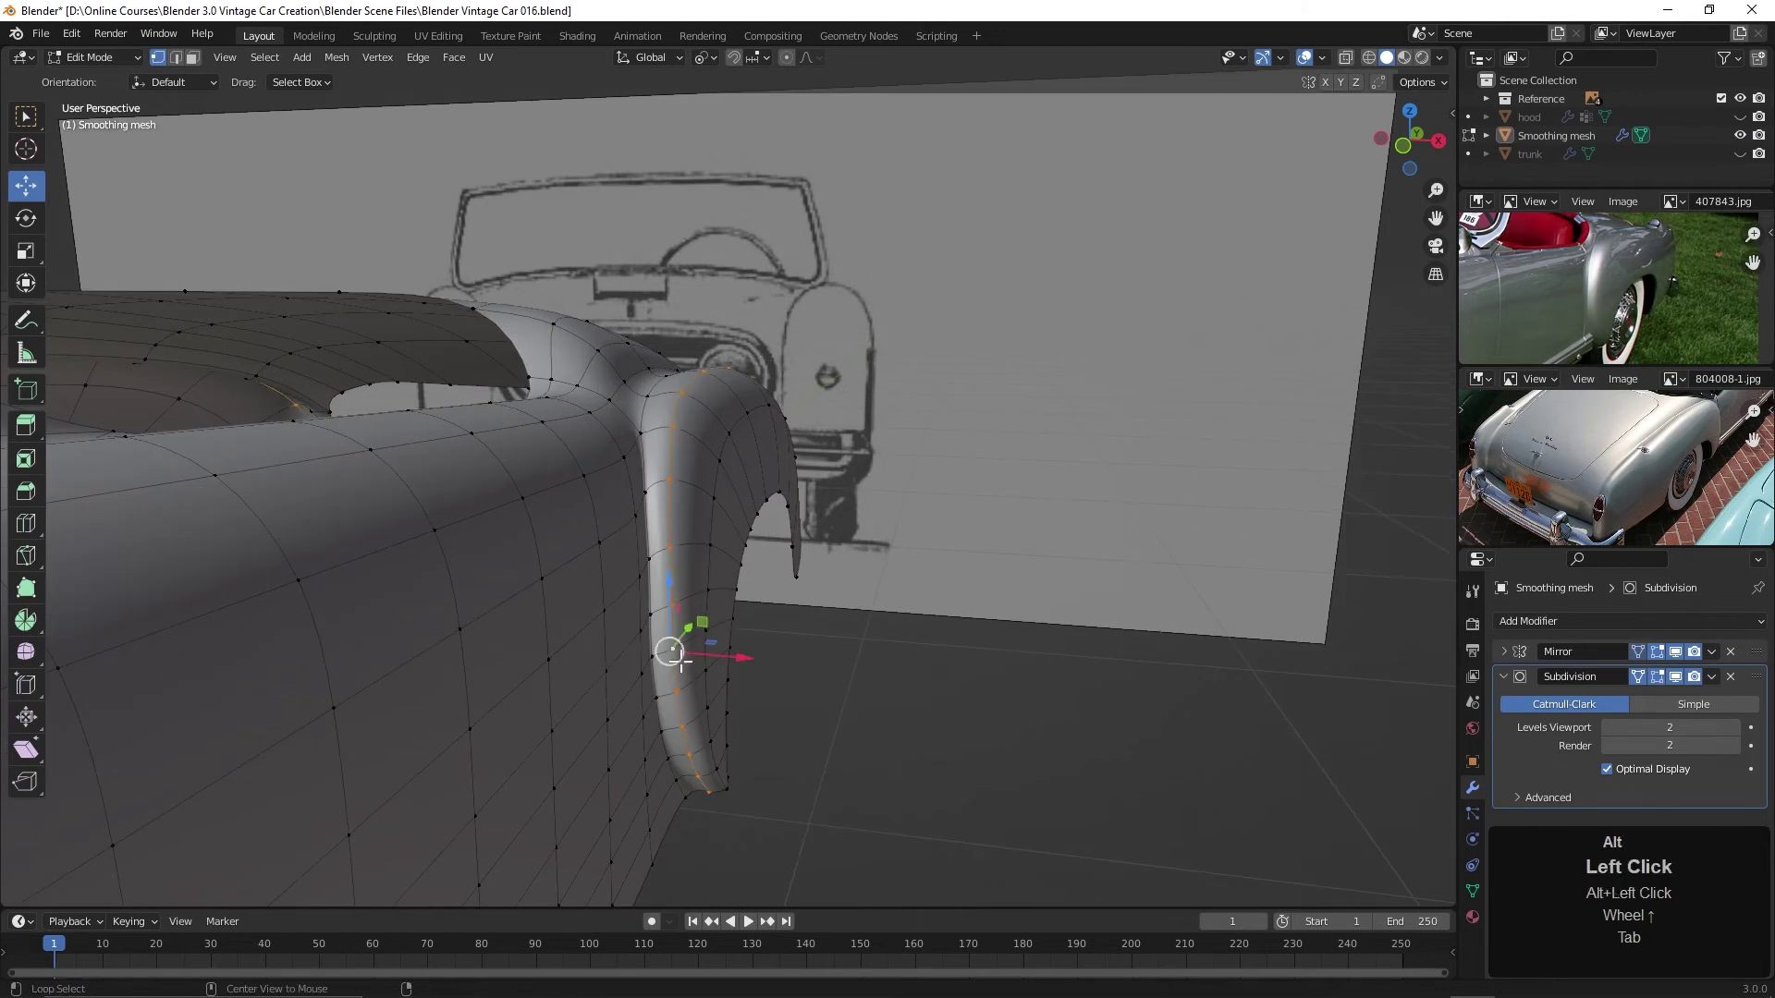
drag(738, 655, 786, 693)
alt+click(694, 646)
Move the fender's bottom vertex inward along X
click(733, 789)
shift+middle_drag(735, 786, 840, 685)
scroll(895, 760, up, 4)
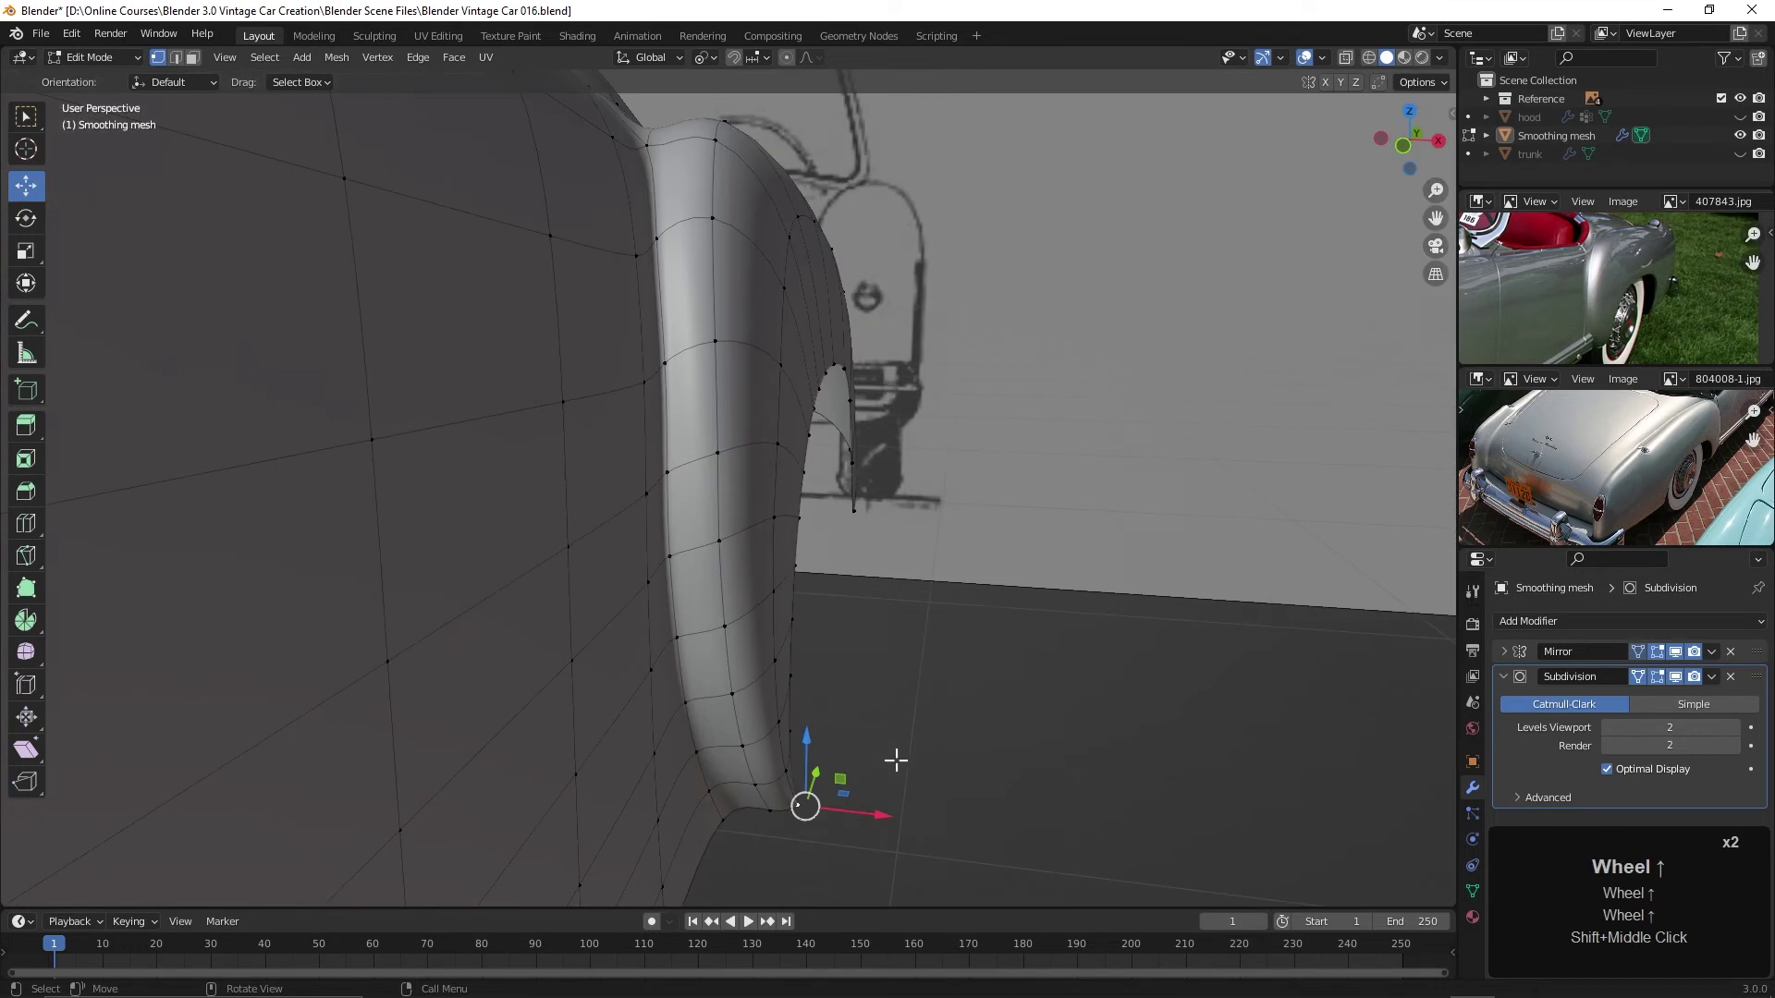
mouse_move(874, 814)
mouse_down()
mouse_move(846, 822)
mouse_move(861, 790)
mouse_up()
click(782, 769)
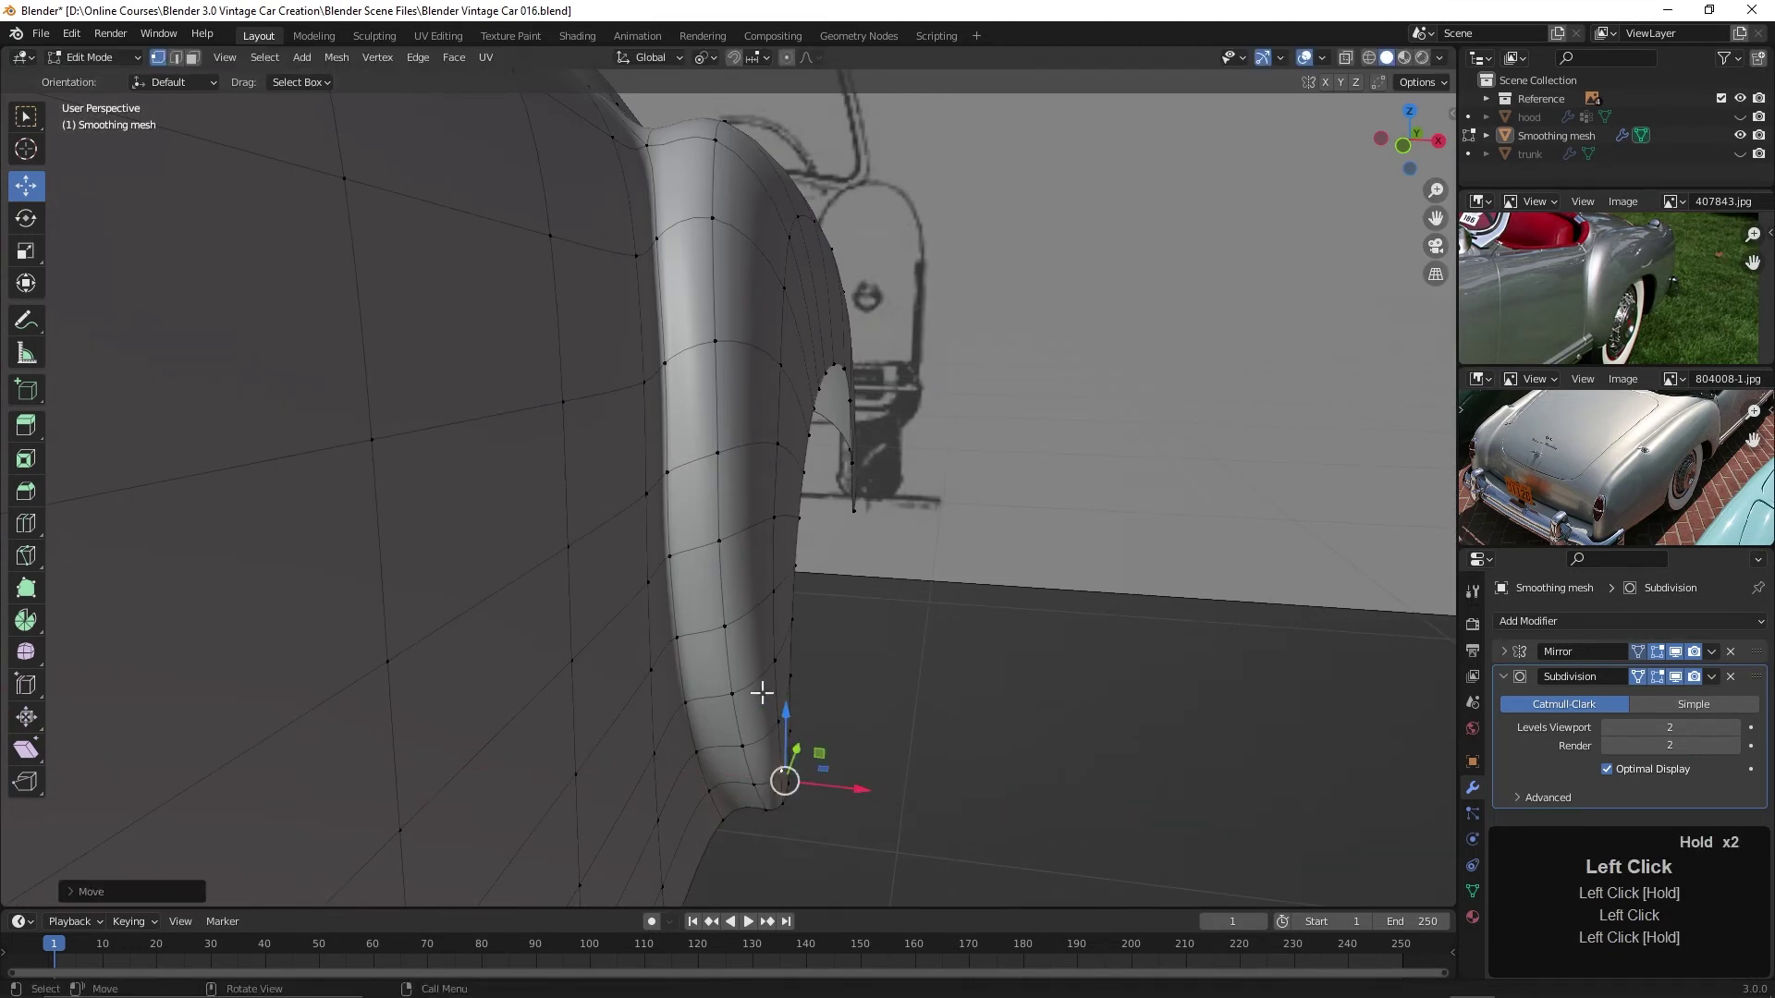
Deselect all, return to Object Mode, and view the whole car between the reference planes
scroll(947, 636, down, 2)
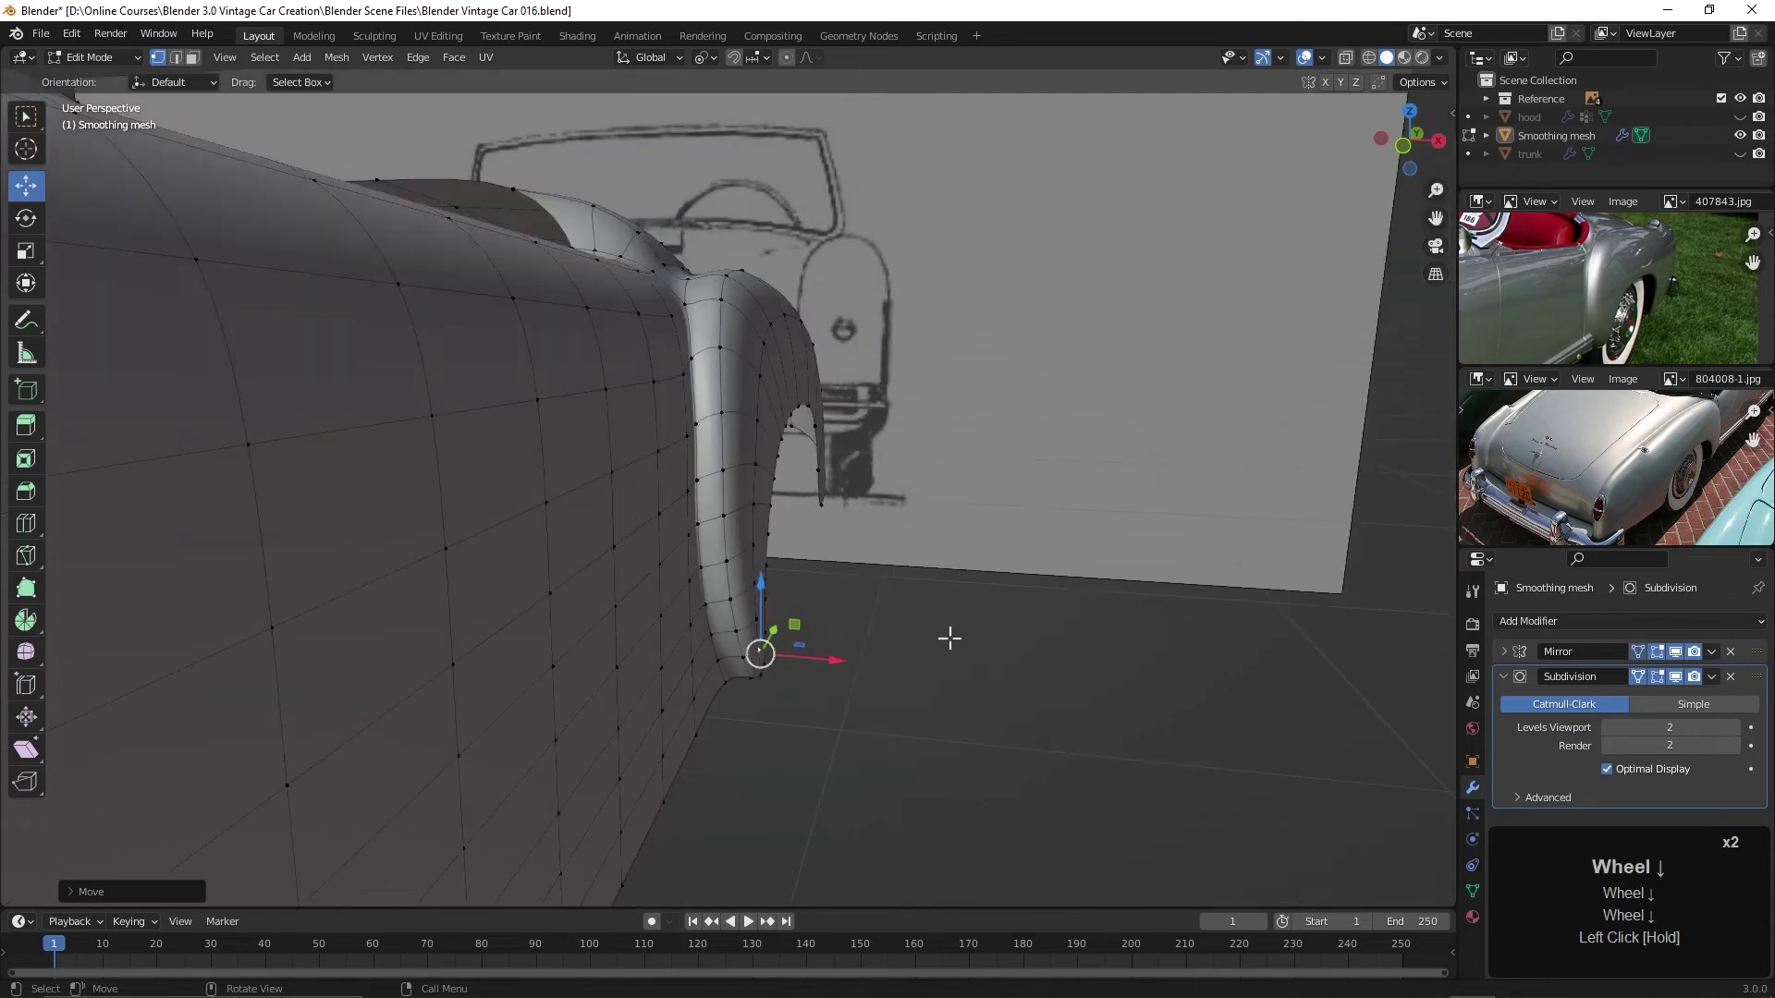
key(alt+a)
key(Tab)
key(a)
scroll(940, 638, down, 2)
middle_drag(940, 638, 757, 624)
scroll(872, 614, up, 4)
scroll(873, 614, down, 2)
middle_drag(872, 613, 919, 636)
Select the Smoothing mesh car body and enter Edit Mode near the rear wheel arch
scroll(923, 624, up, 2)
middle_drag(919, 636, 926, 651)
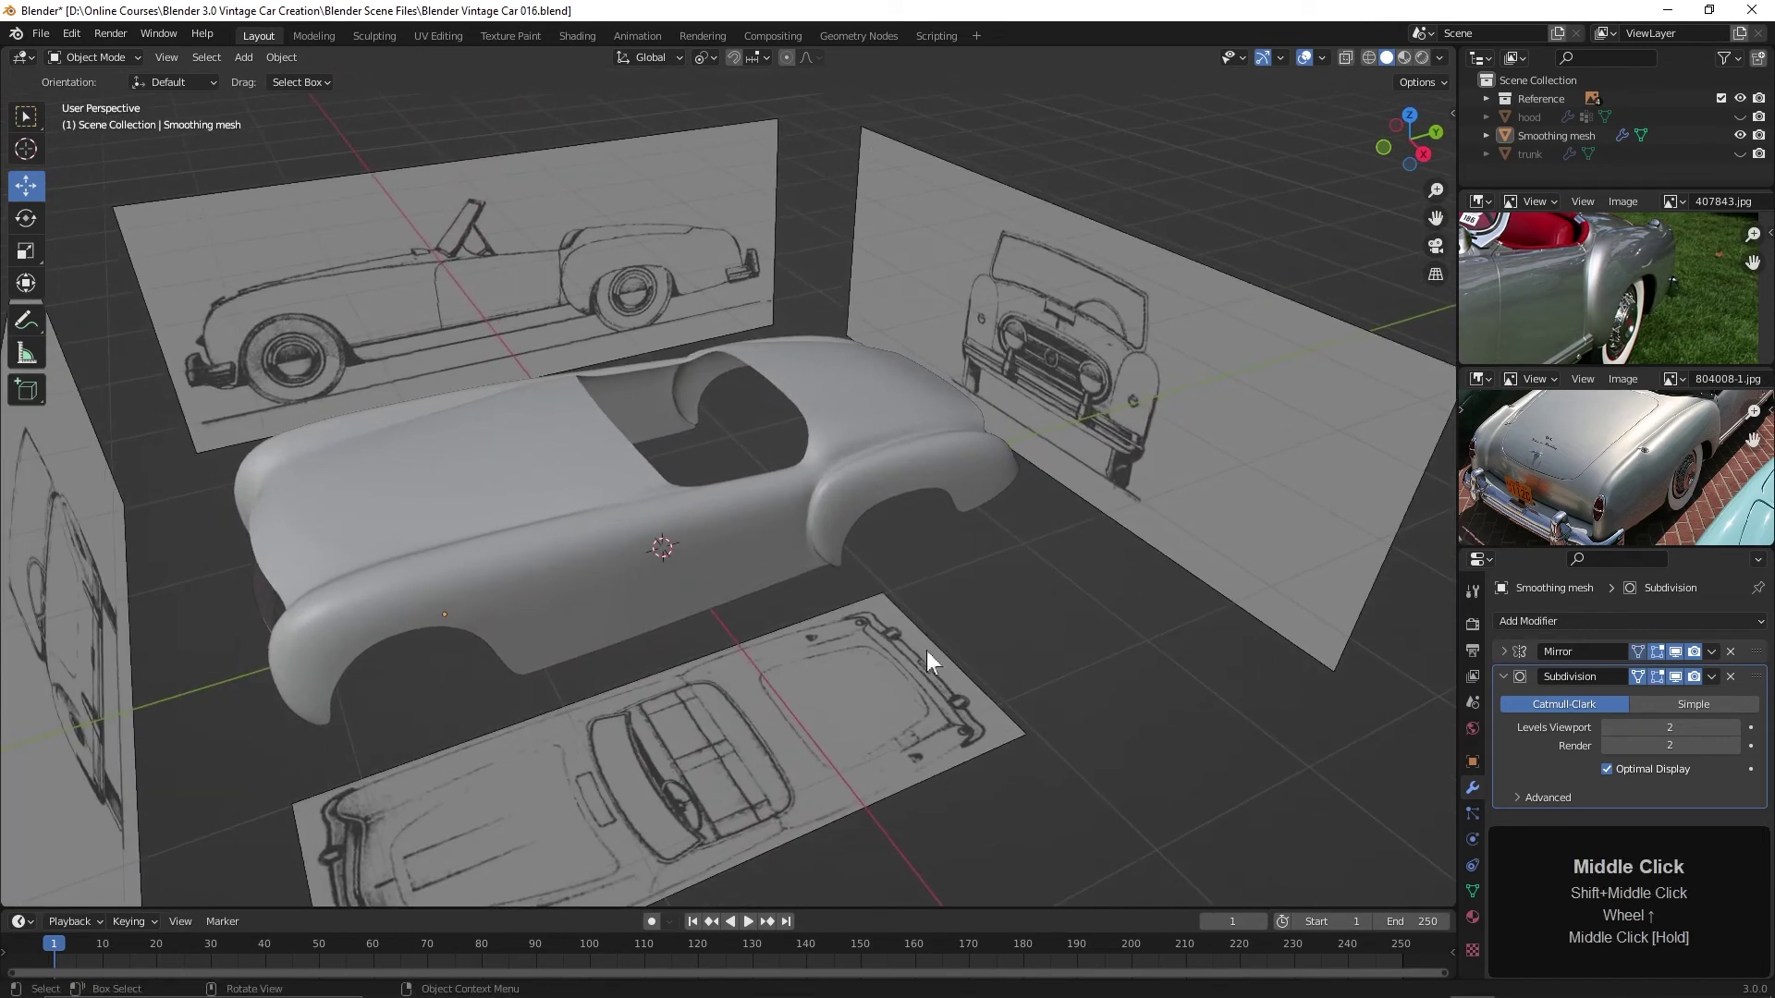
click(971, 467)
key(Tab)
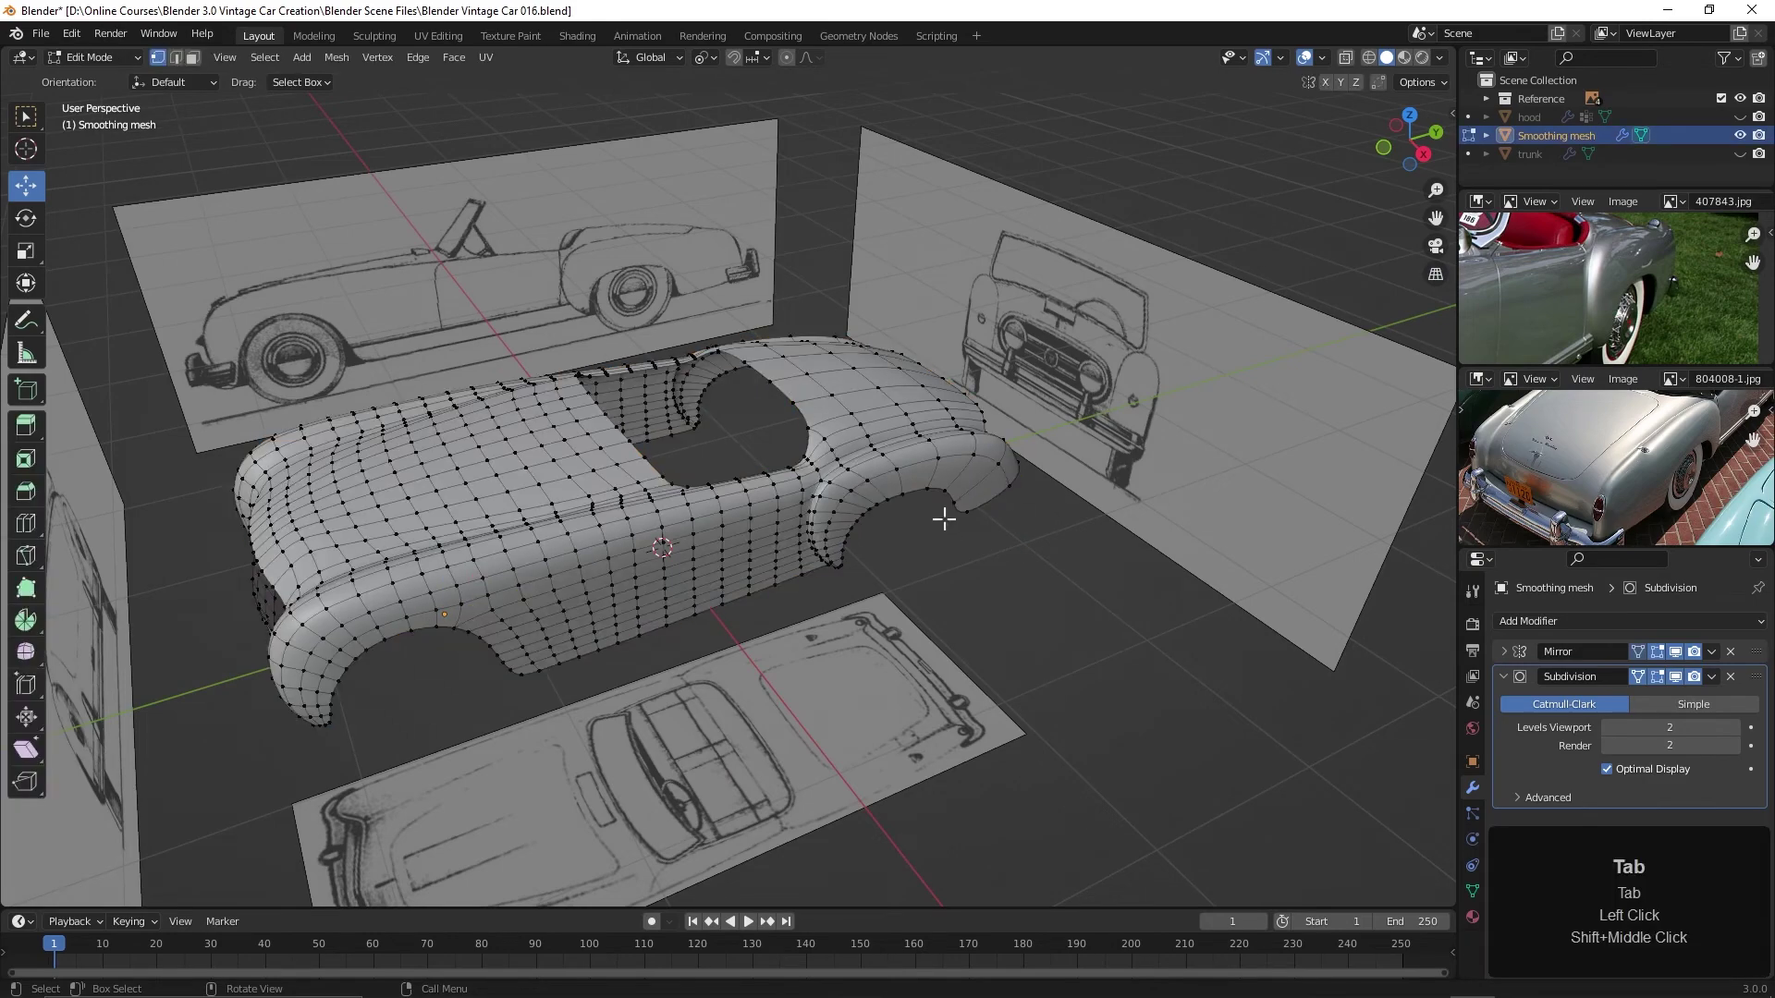
scroll(943, 515, up, 2)
shift+middle_drag(1022, 491, 933, 499)
middle_drag(934, 499, 837, 489)
Turn on X-ray and switch to the Right Orthographic side view over the blueprint
key(KP_7)
key(alt+z)
scroll(747, 533, up, 2)
shift+scroll(795, 508, up, 1)
scroll(838, 489, up, 3)
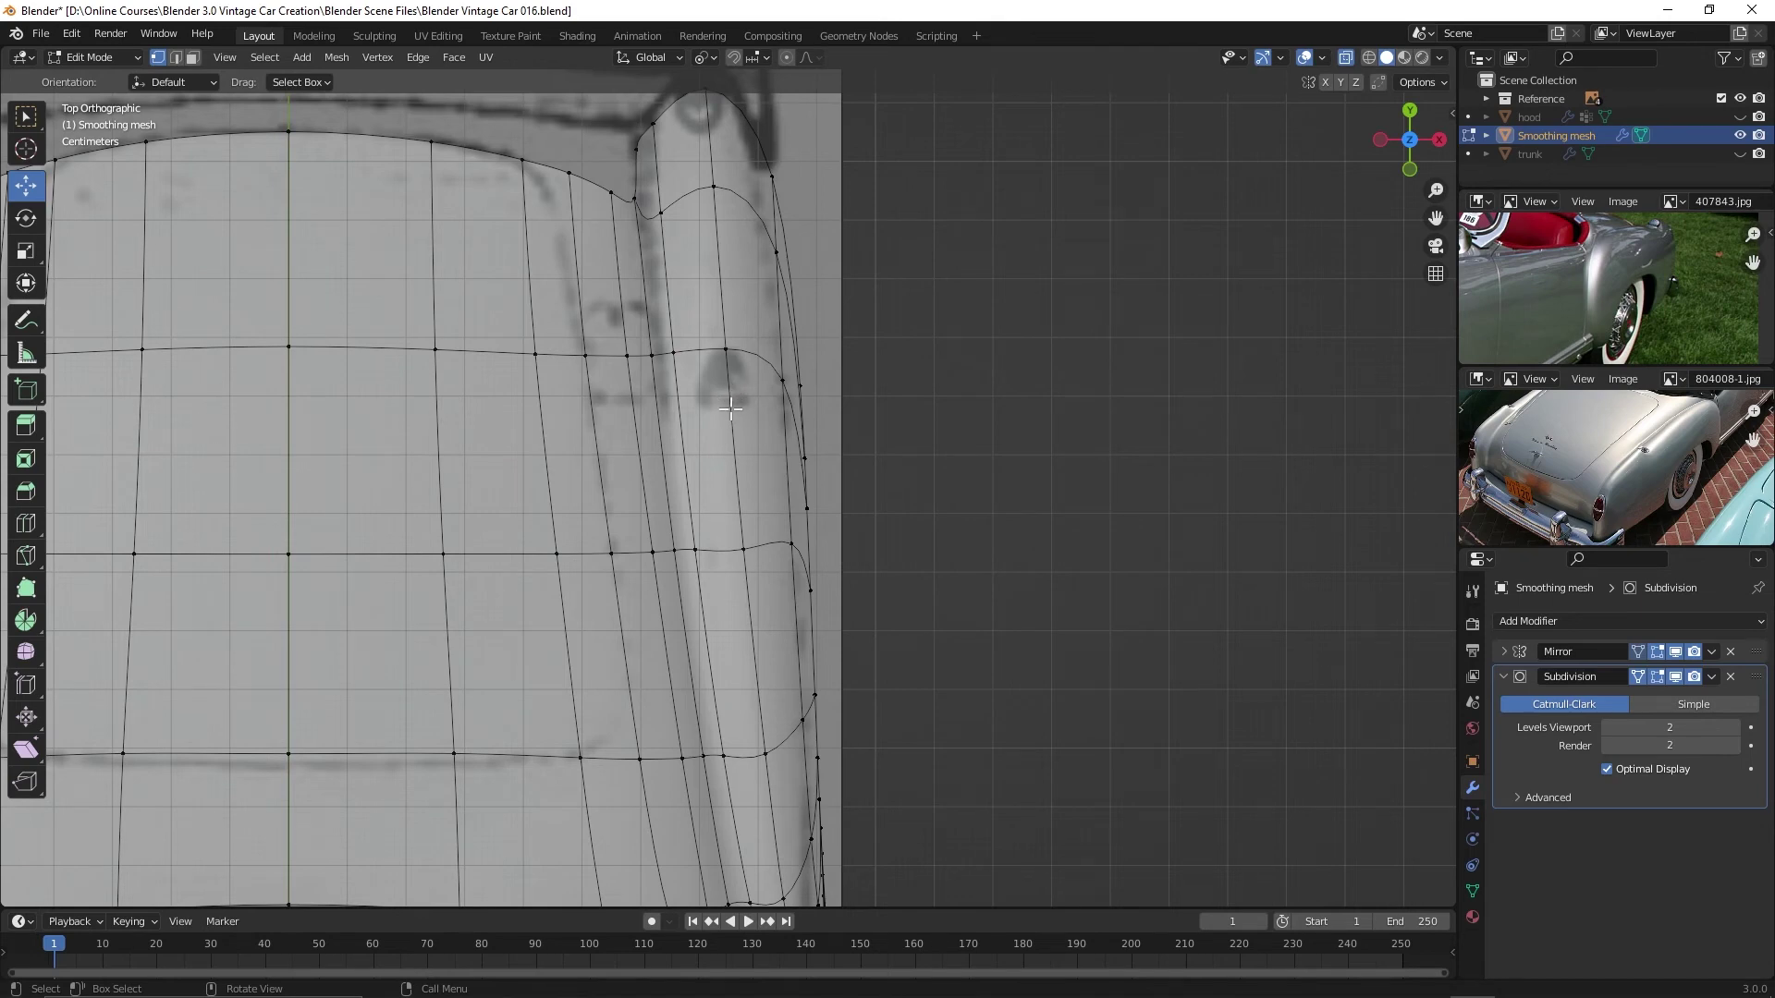
key(KP_3)
Select the fender's outer edge loop in side view and scale it taller along Z
shift+middle_drag(924, 395, 876, 445)
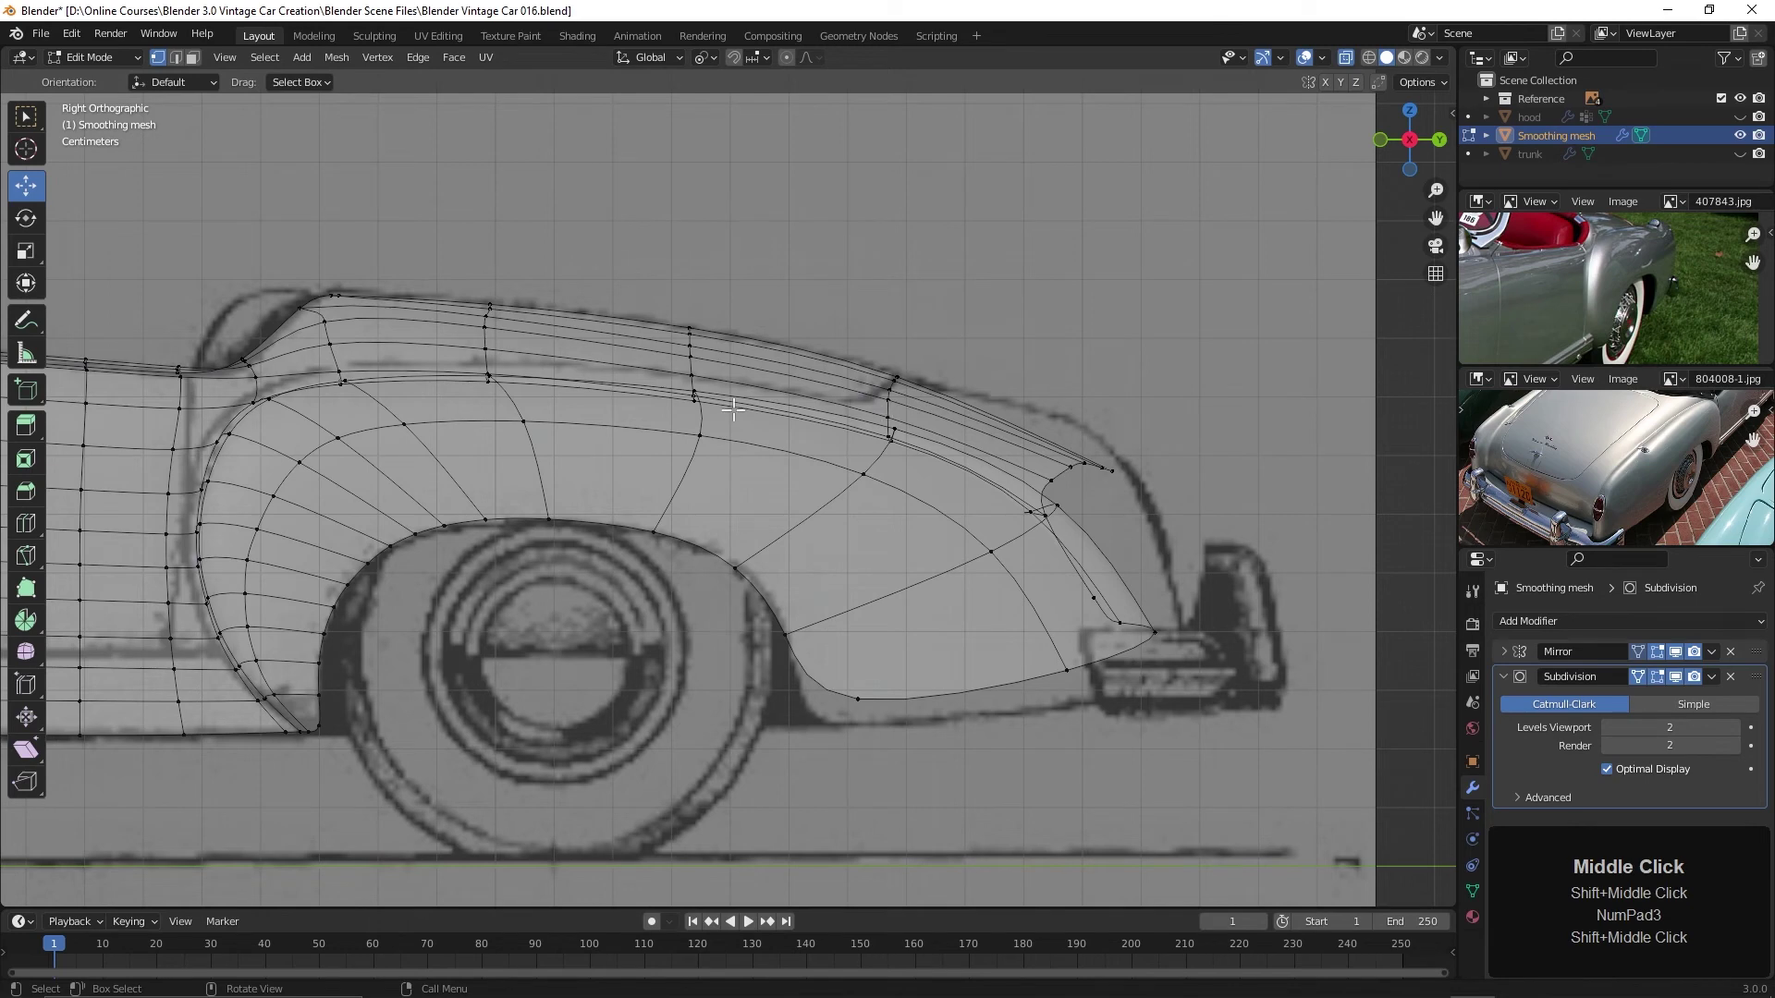
middle_drag(819, 446, 902, 511)
alt+click(949, 492)
key(KP_3)
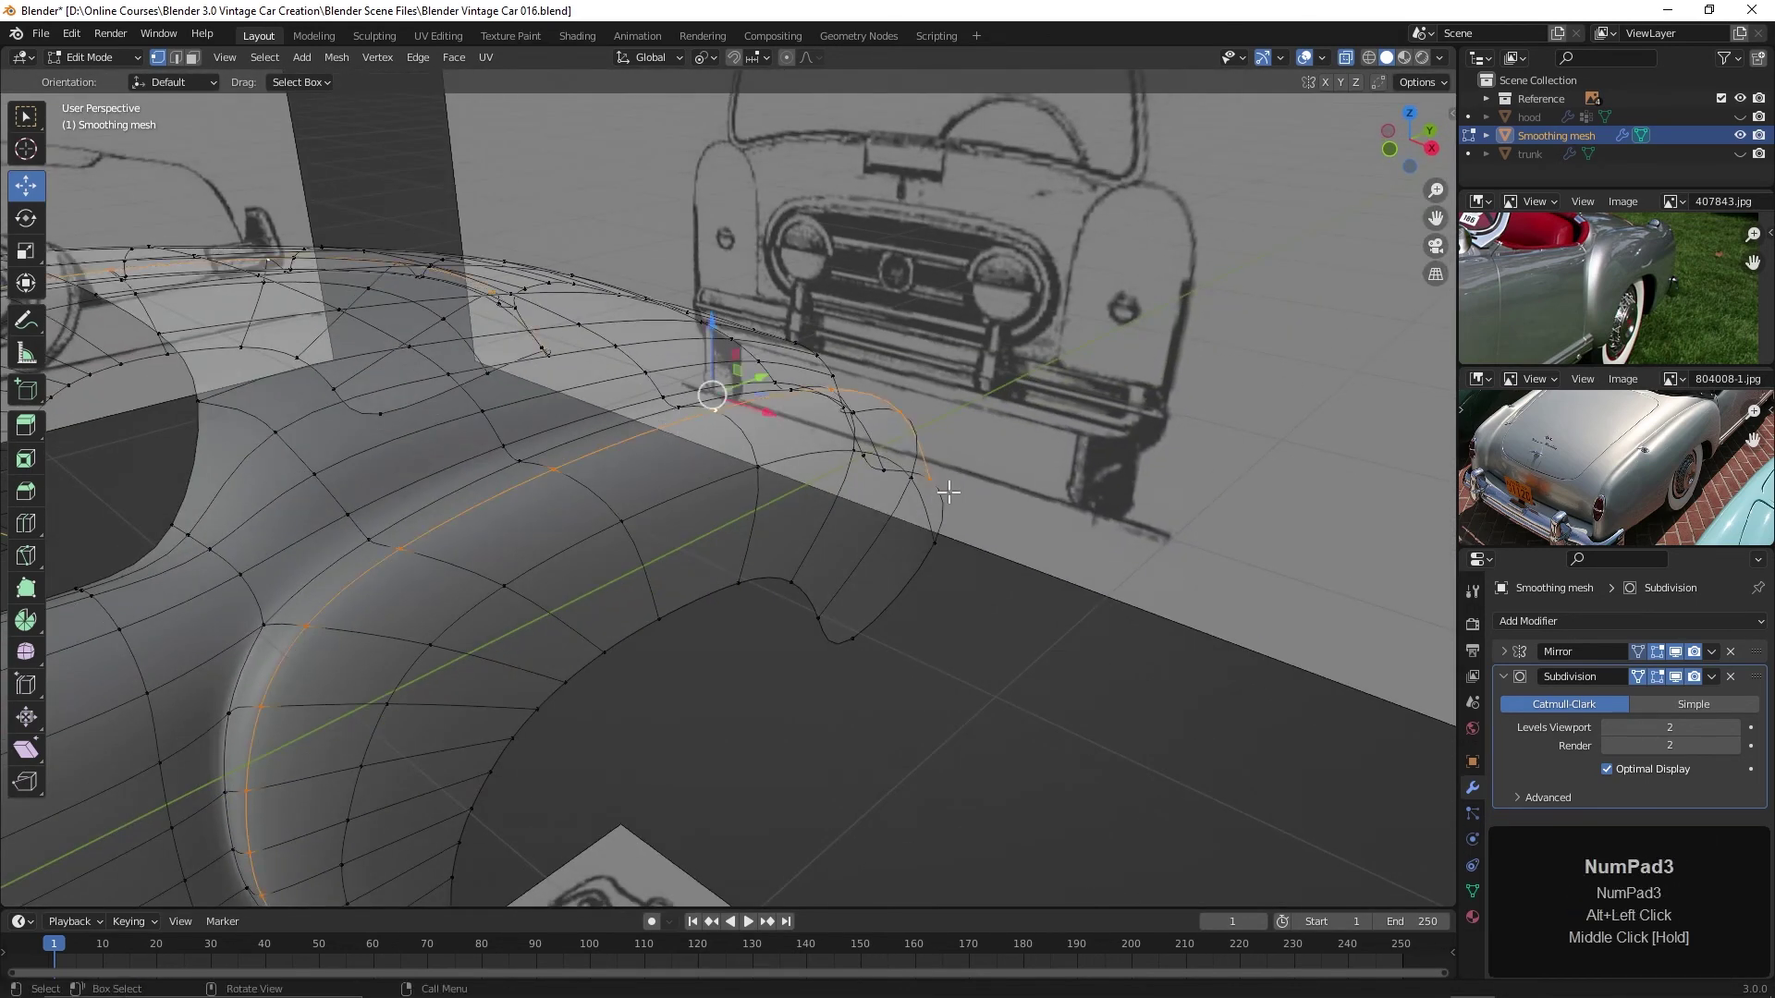
scroll(1003, 504, up, 2)
scroll(934, 488, down, 2)
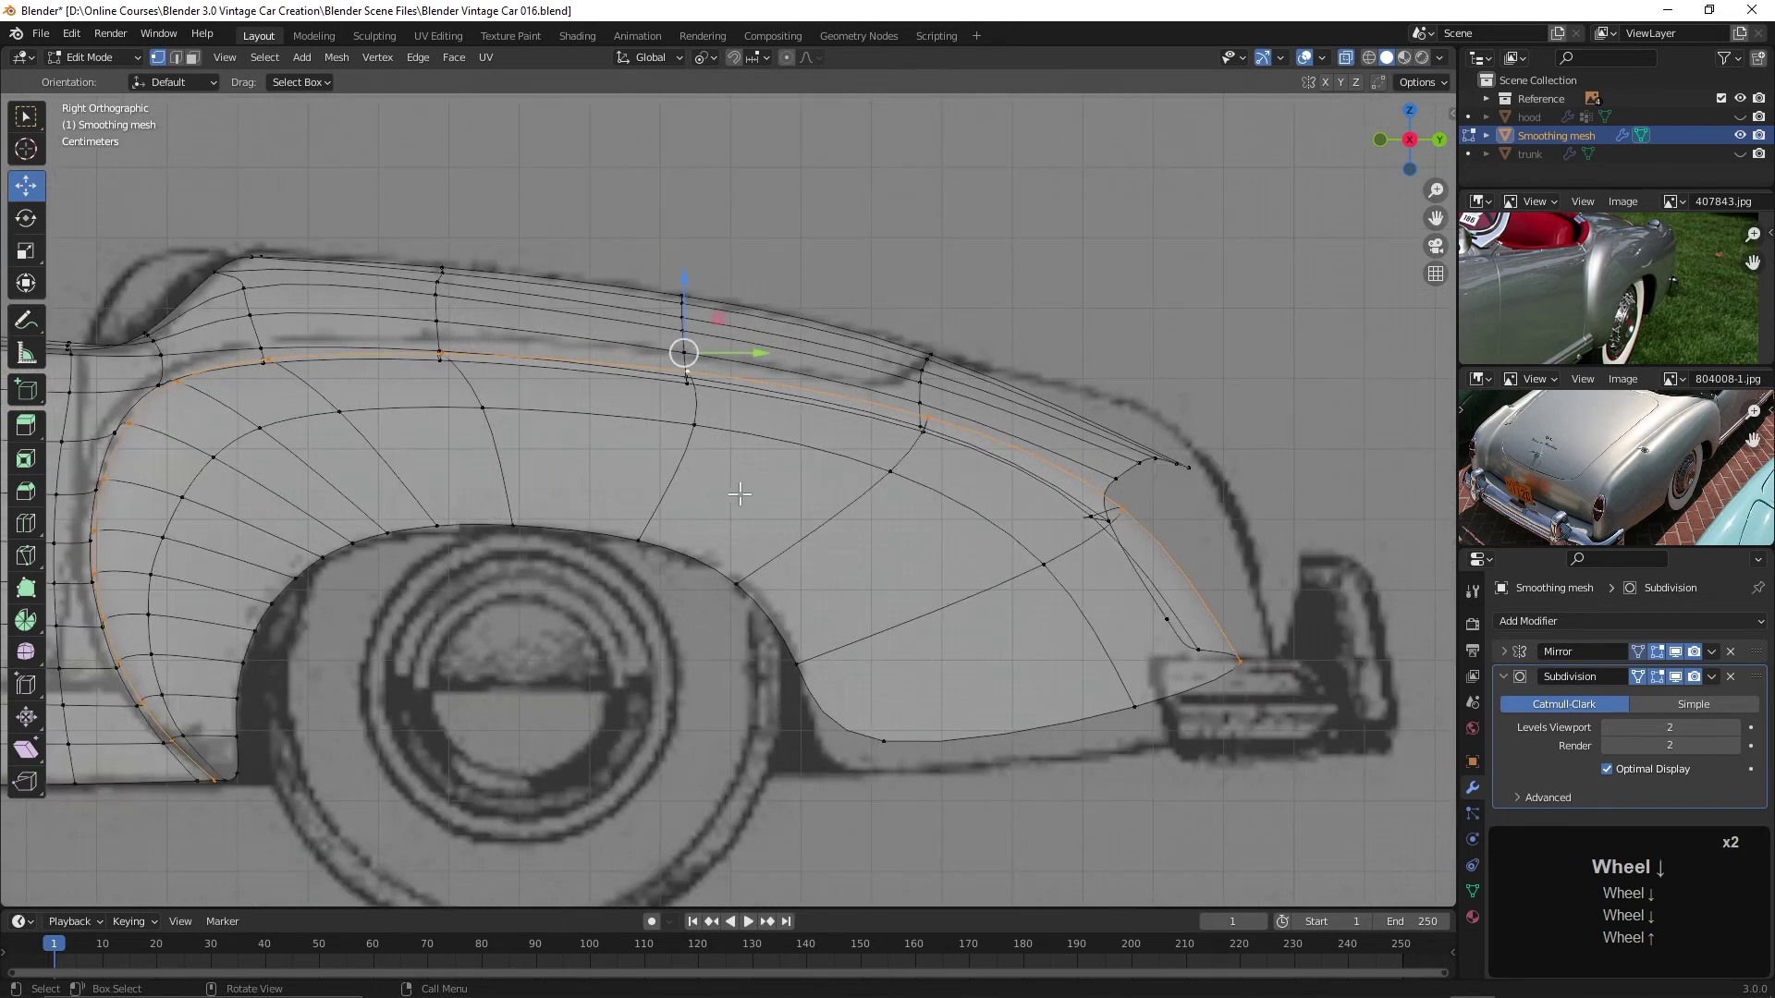
shift+middle_drag(739, 493, 837, 485)
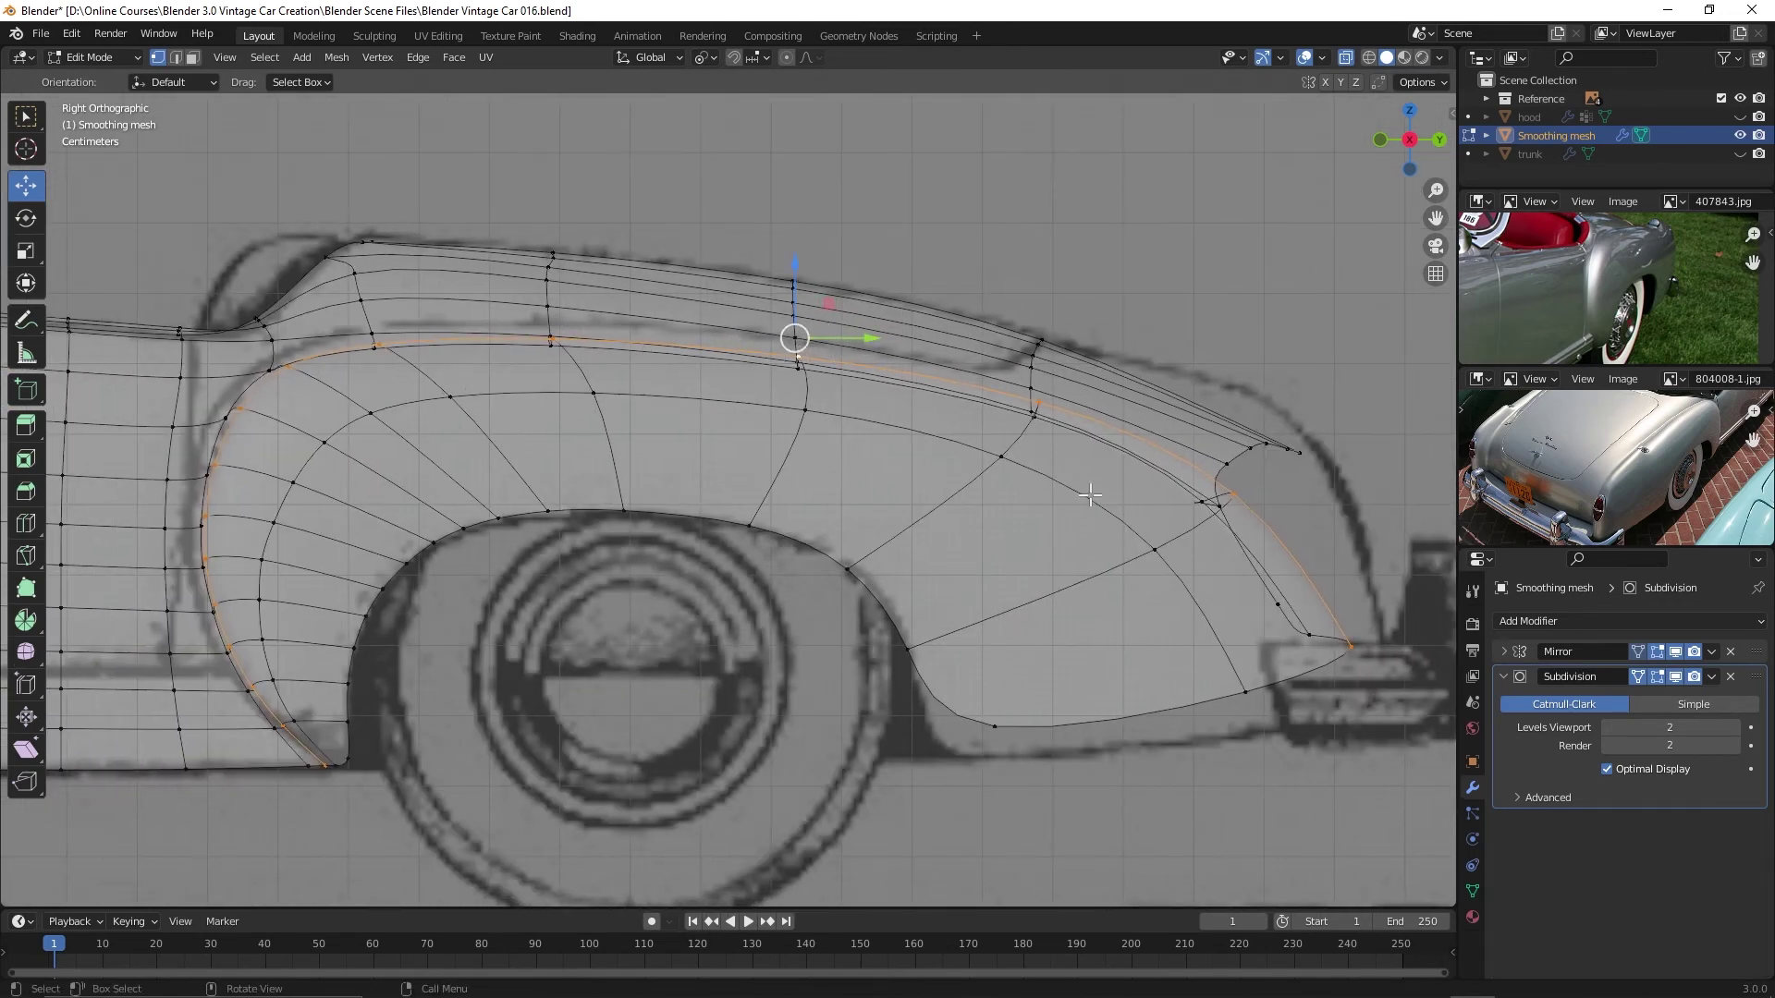
alt+click(322, 763)
alt+click(322, 763)
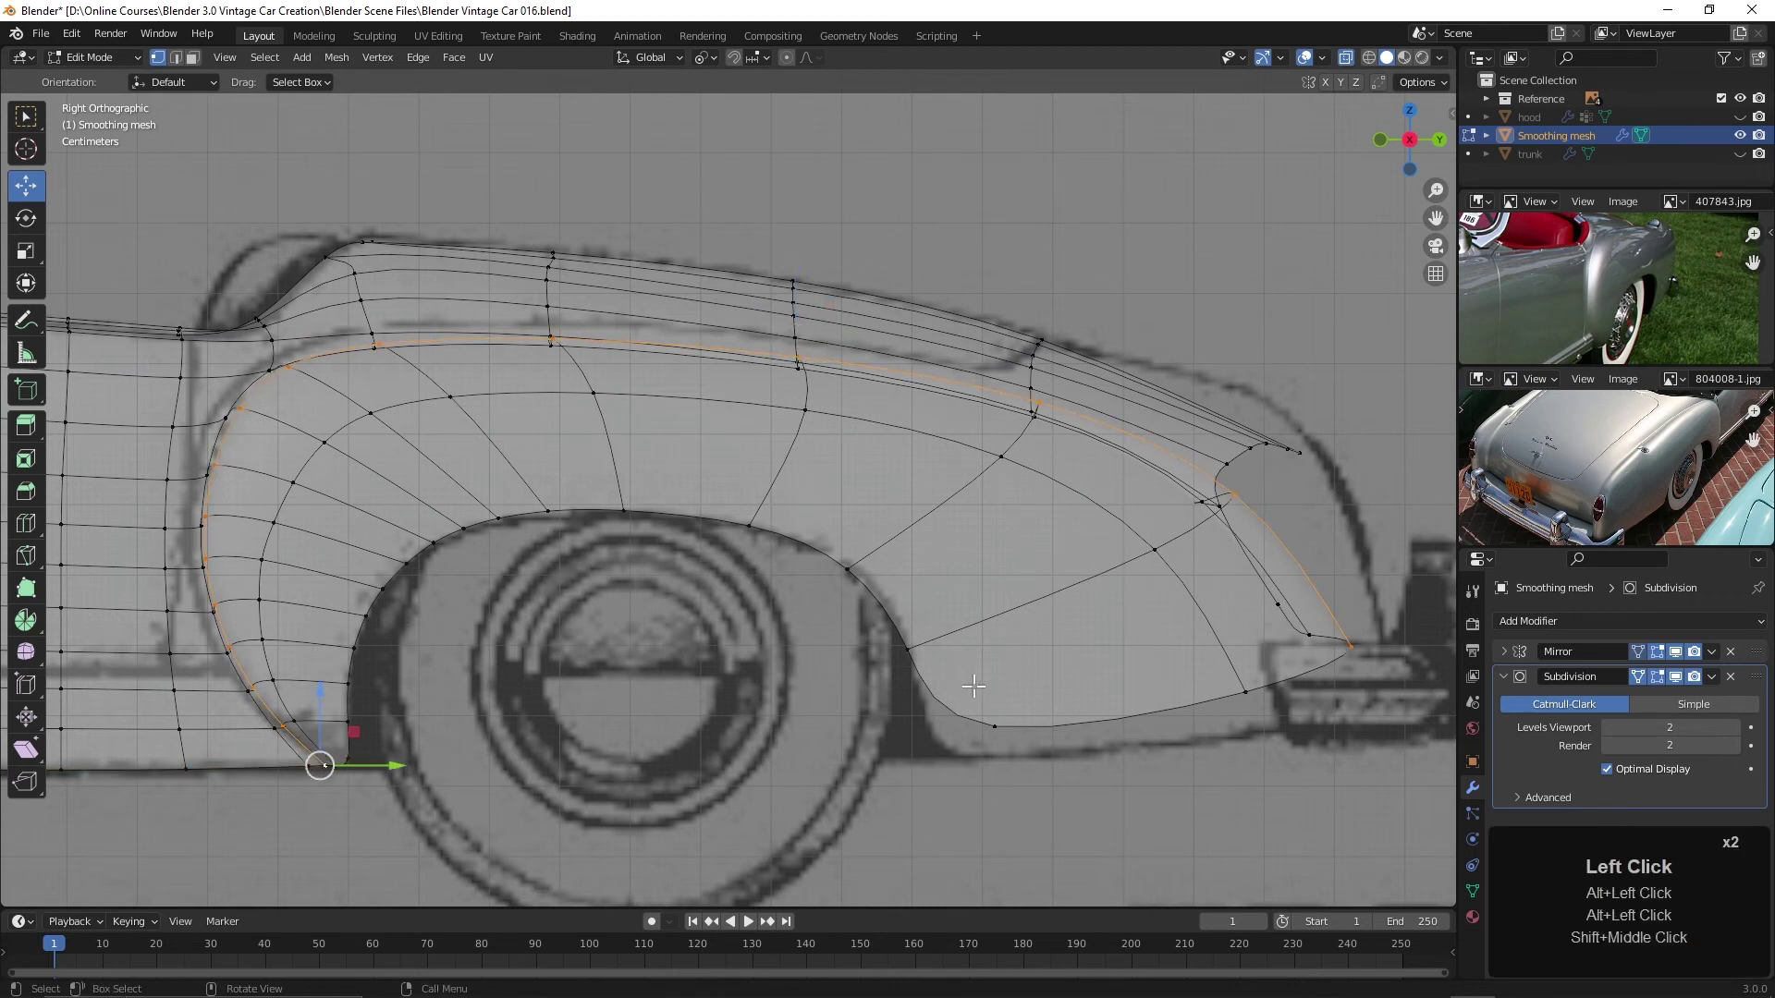
key(s)
key(z)
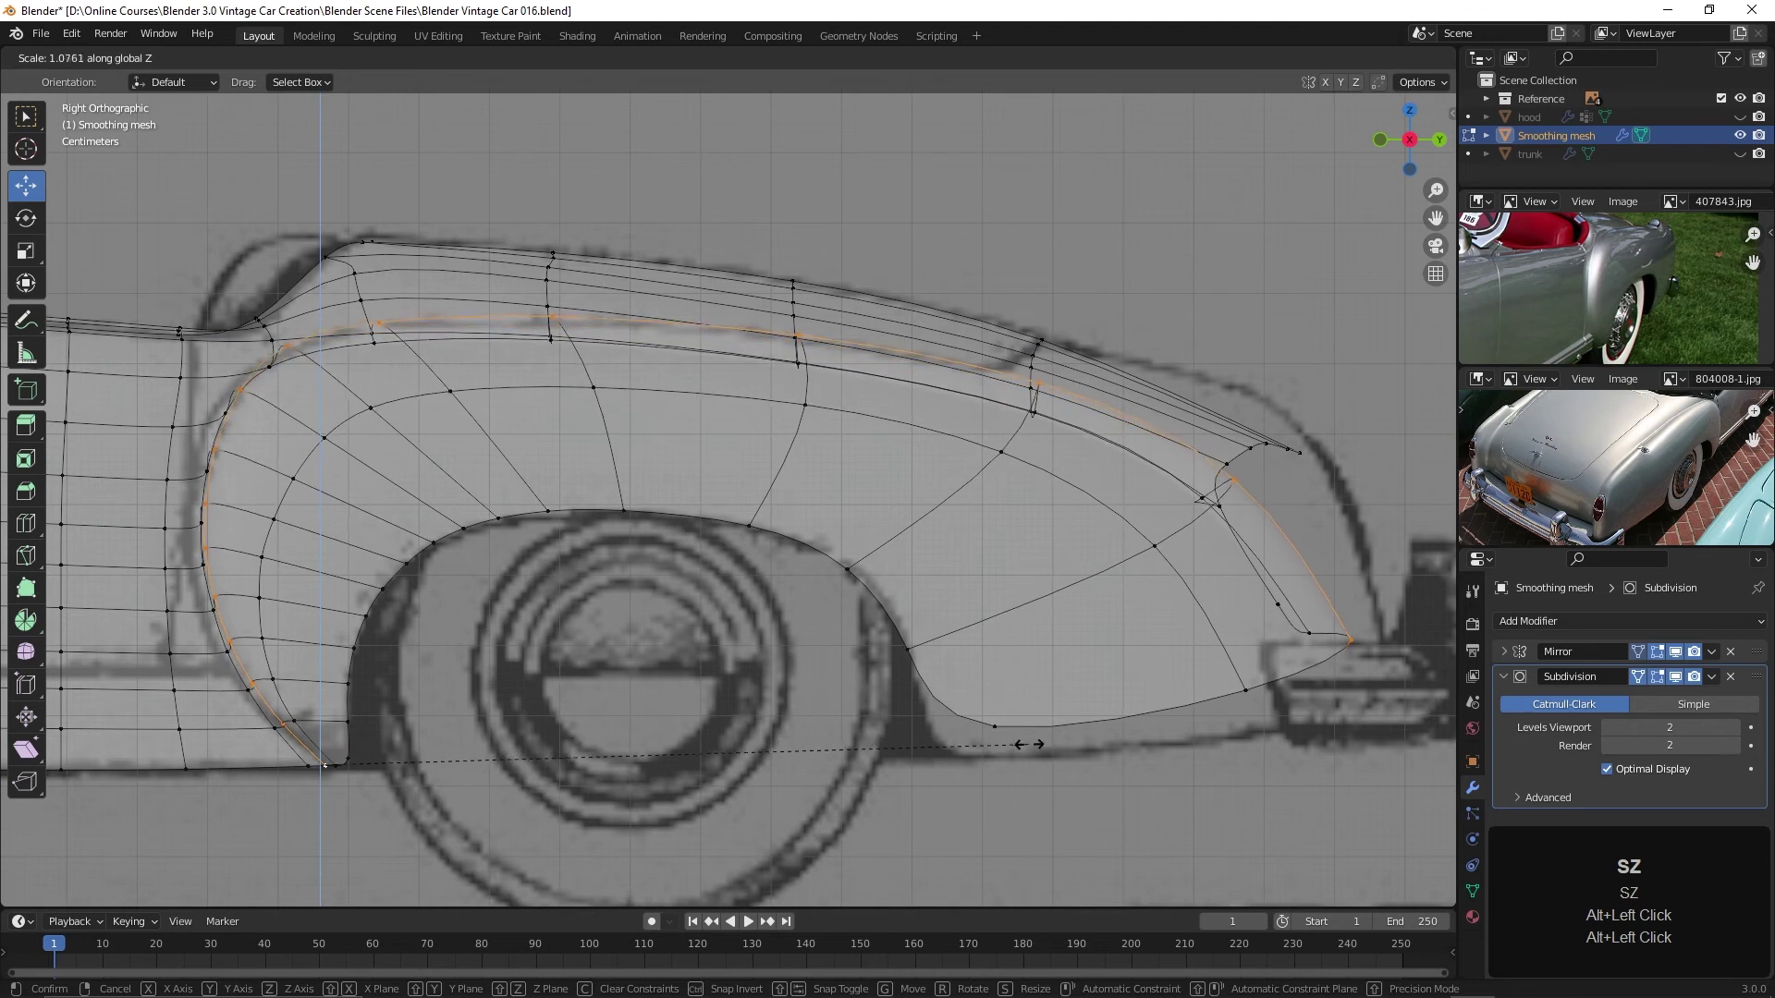
Add the rear tip and stretch the loop about 1.03× along Y
click(1003, 744)
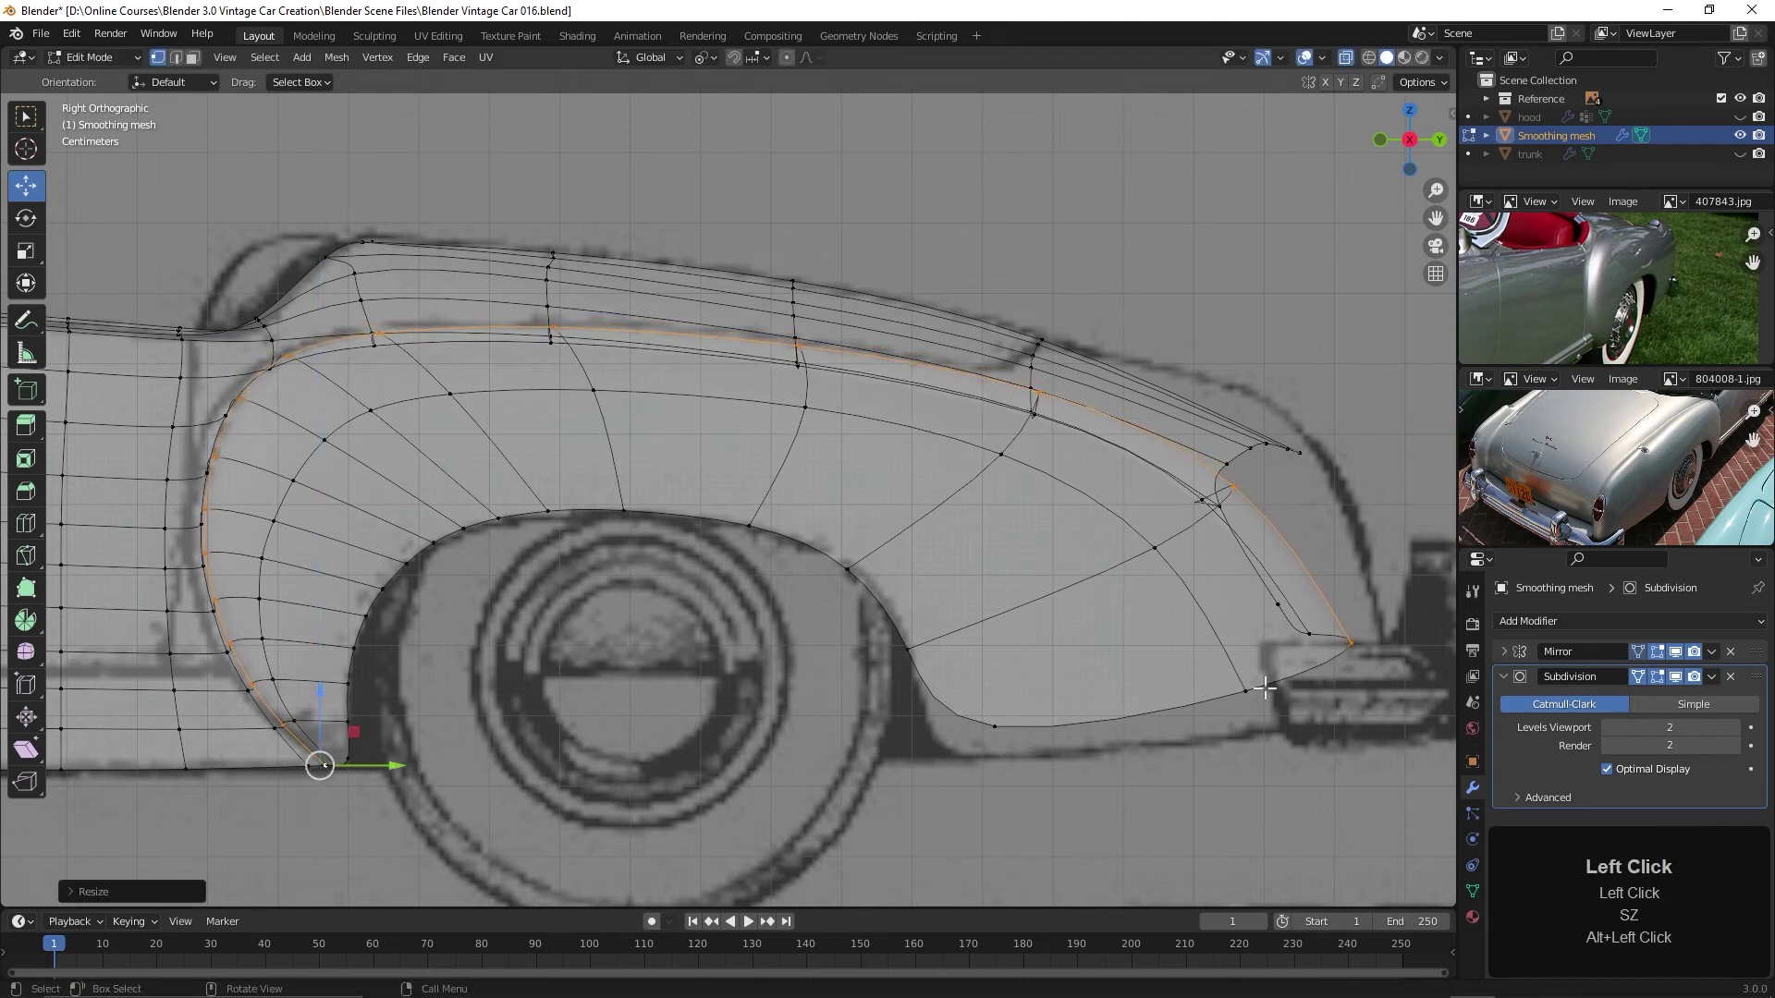
shift+click(1352, 644)
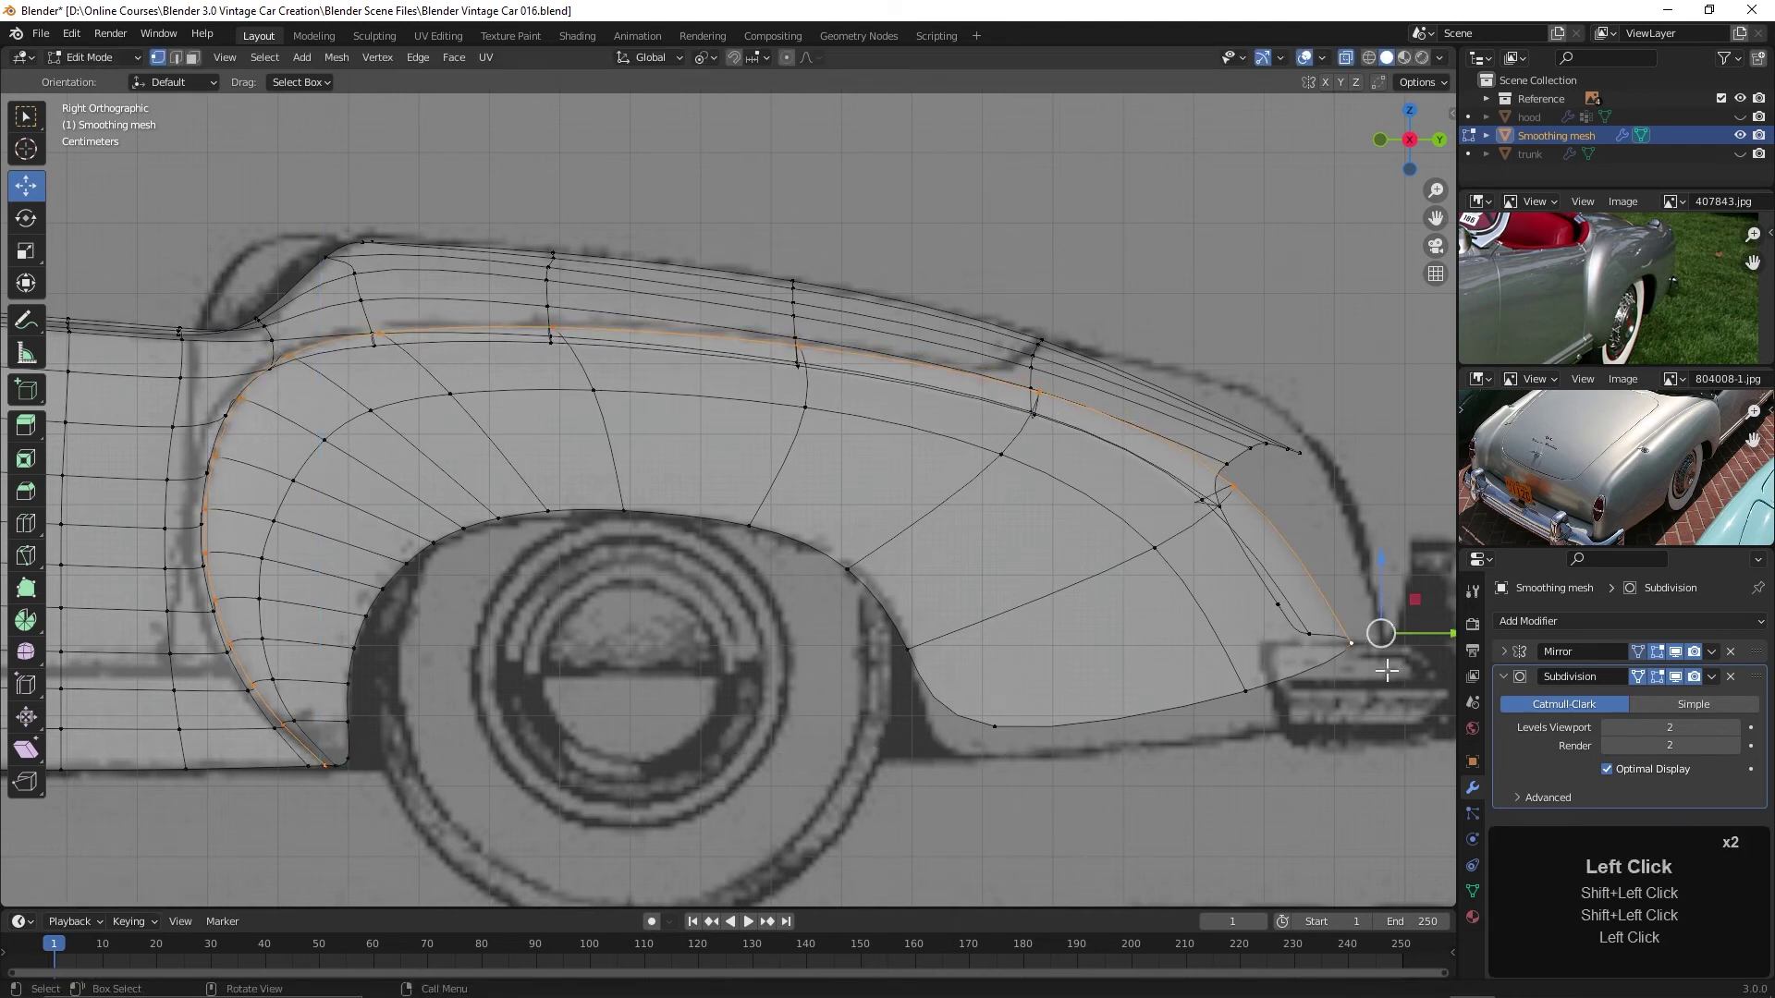
key(s)
key(y)
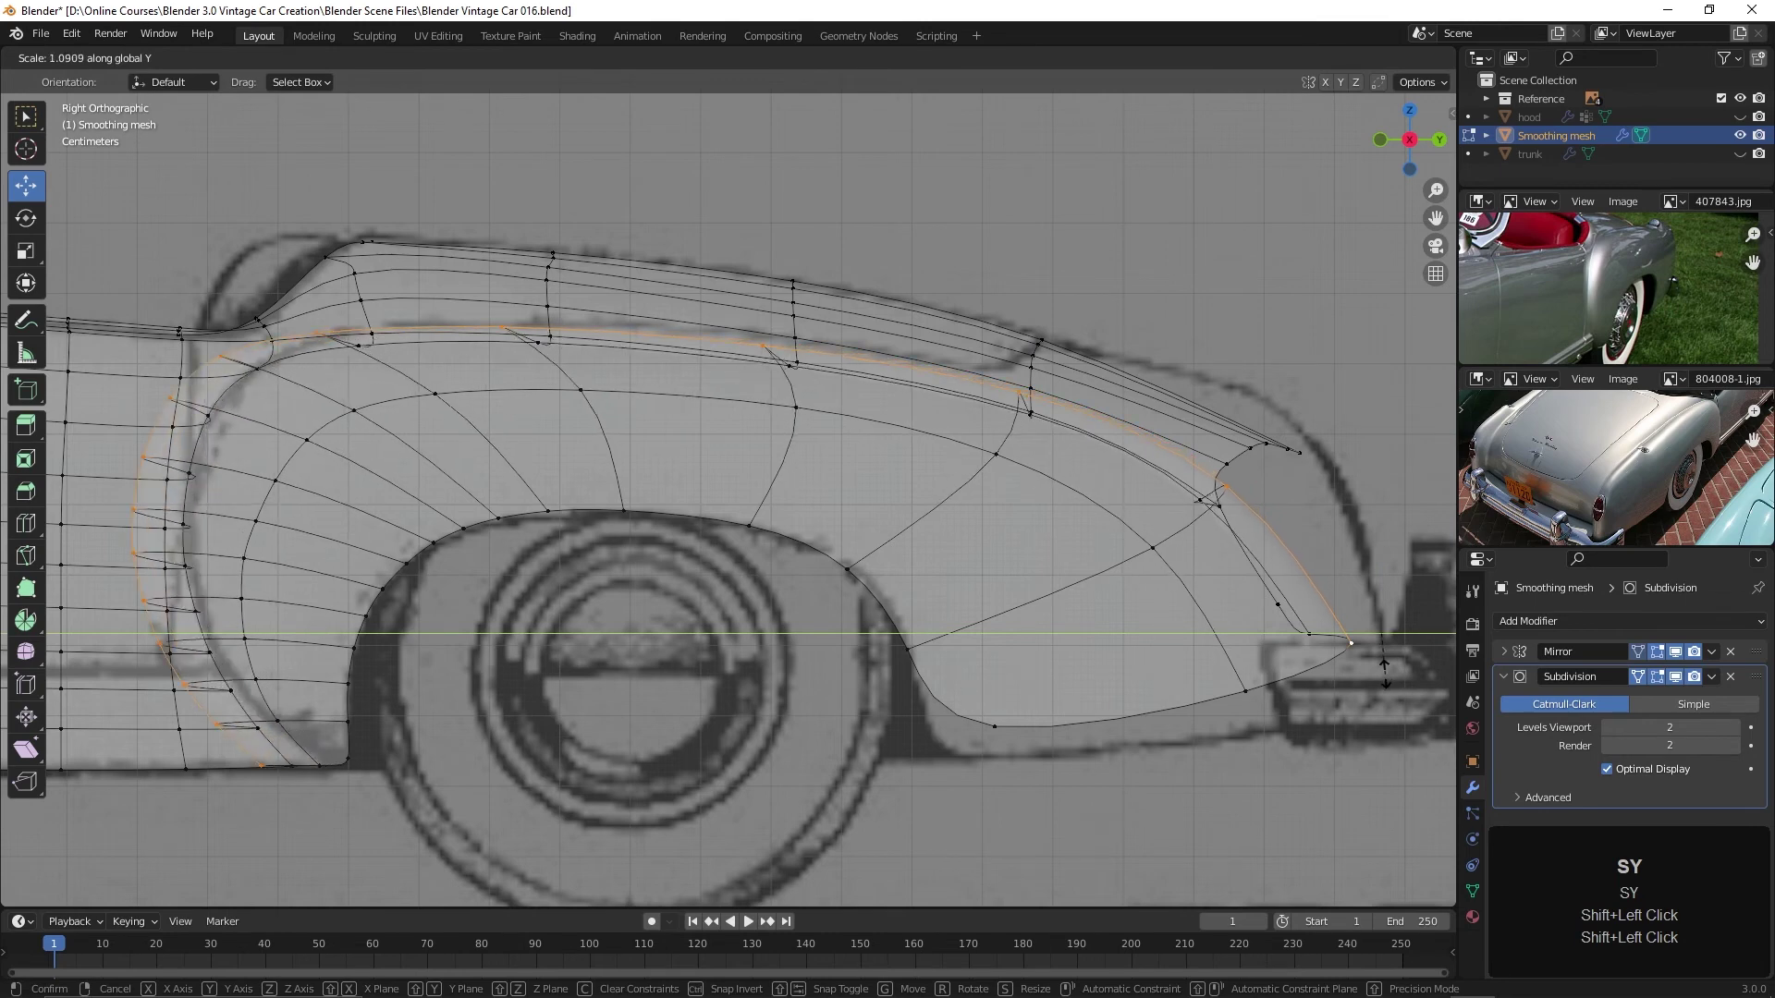
key(shift)
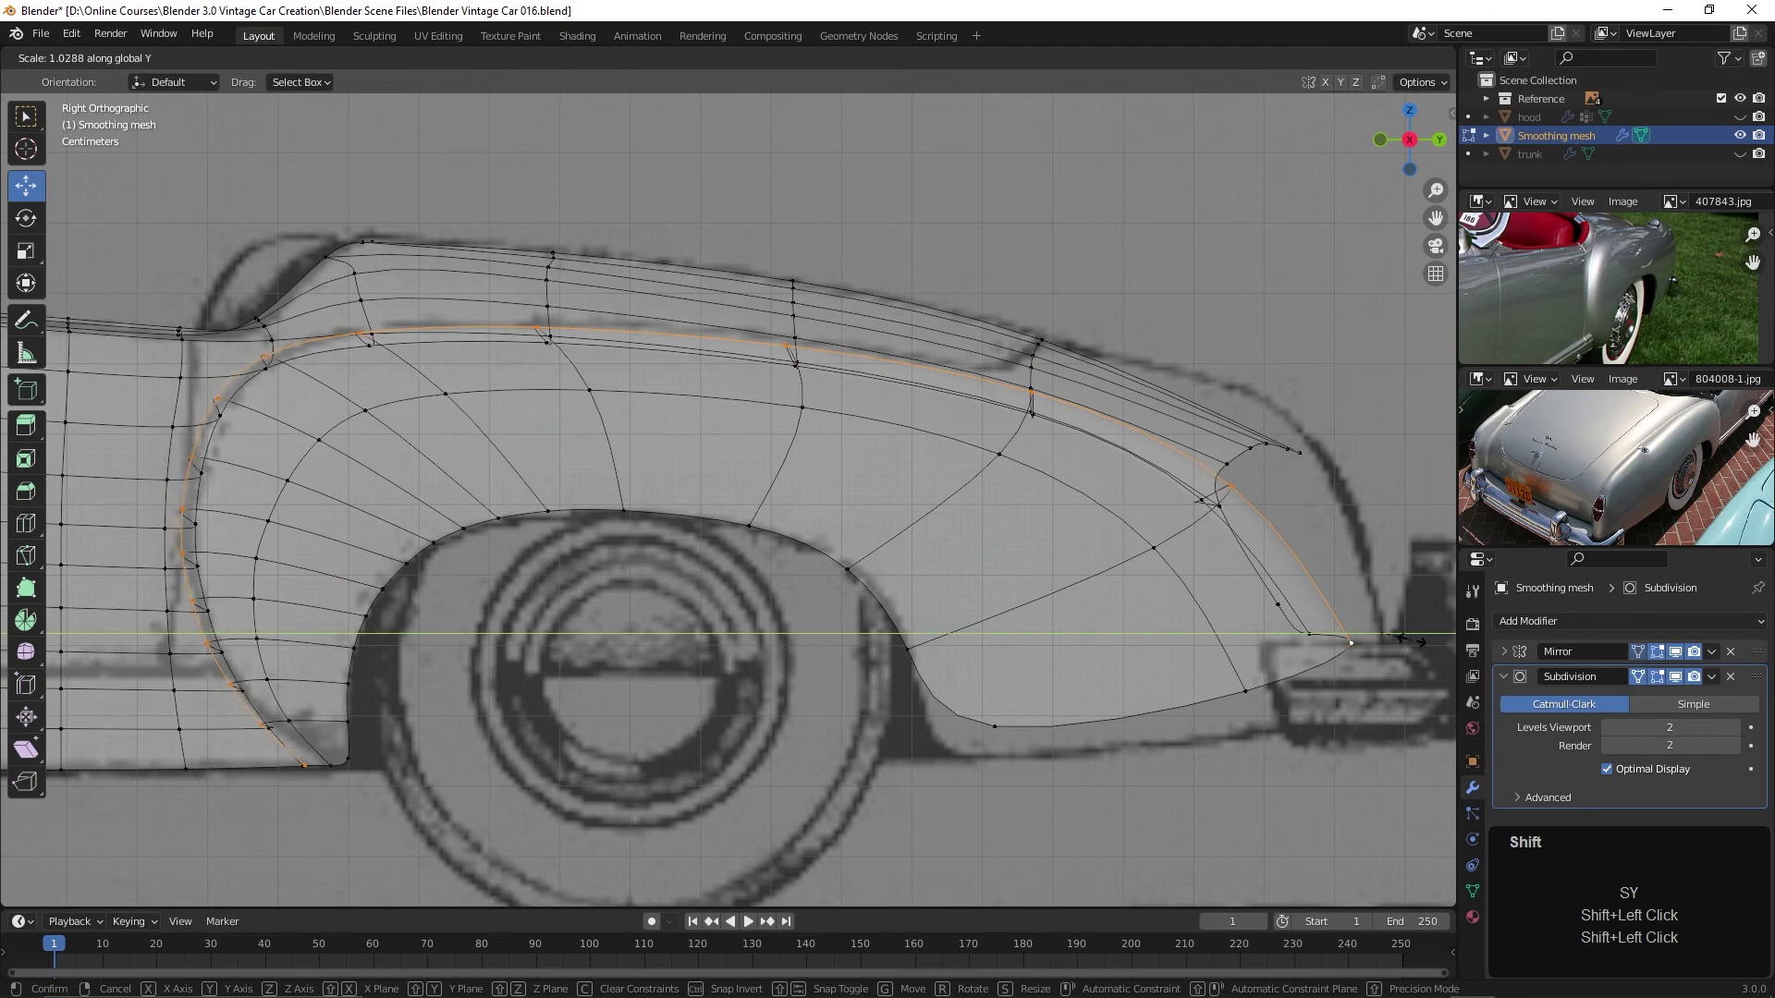
click(1387, 626)
shift+middle_click(1387, 626)
middle_drag(1386, 626, 887, 546)
Clear the selection, turn off X-ray, and orbit to show the side and front reference planes
scroll(985, 379, down, 2)
key(alt+a)
key(alt+z)
scroll(945, 429, down, 2)
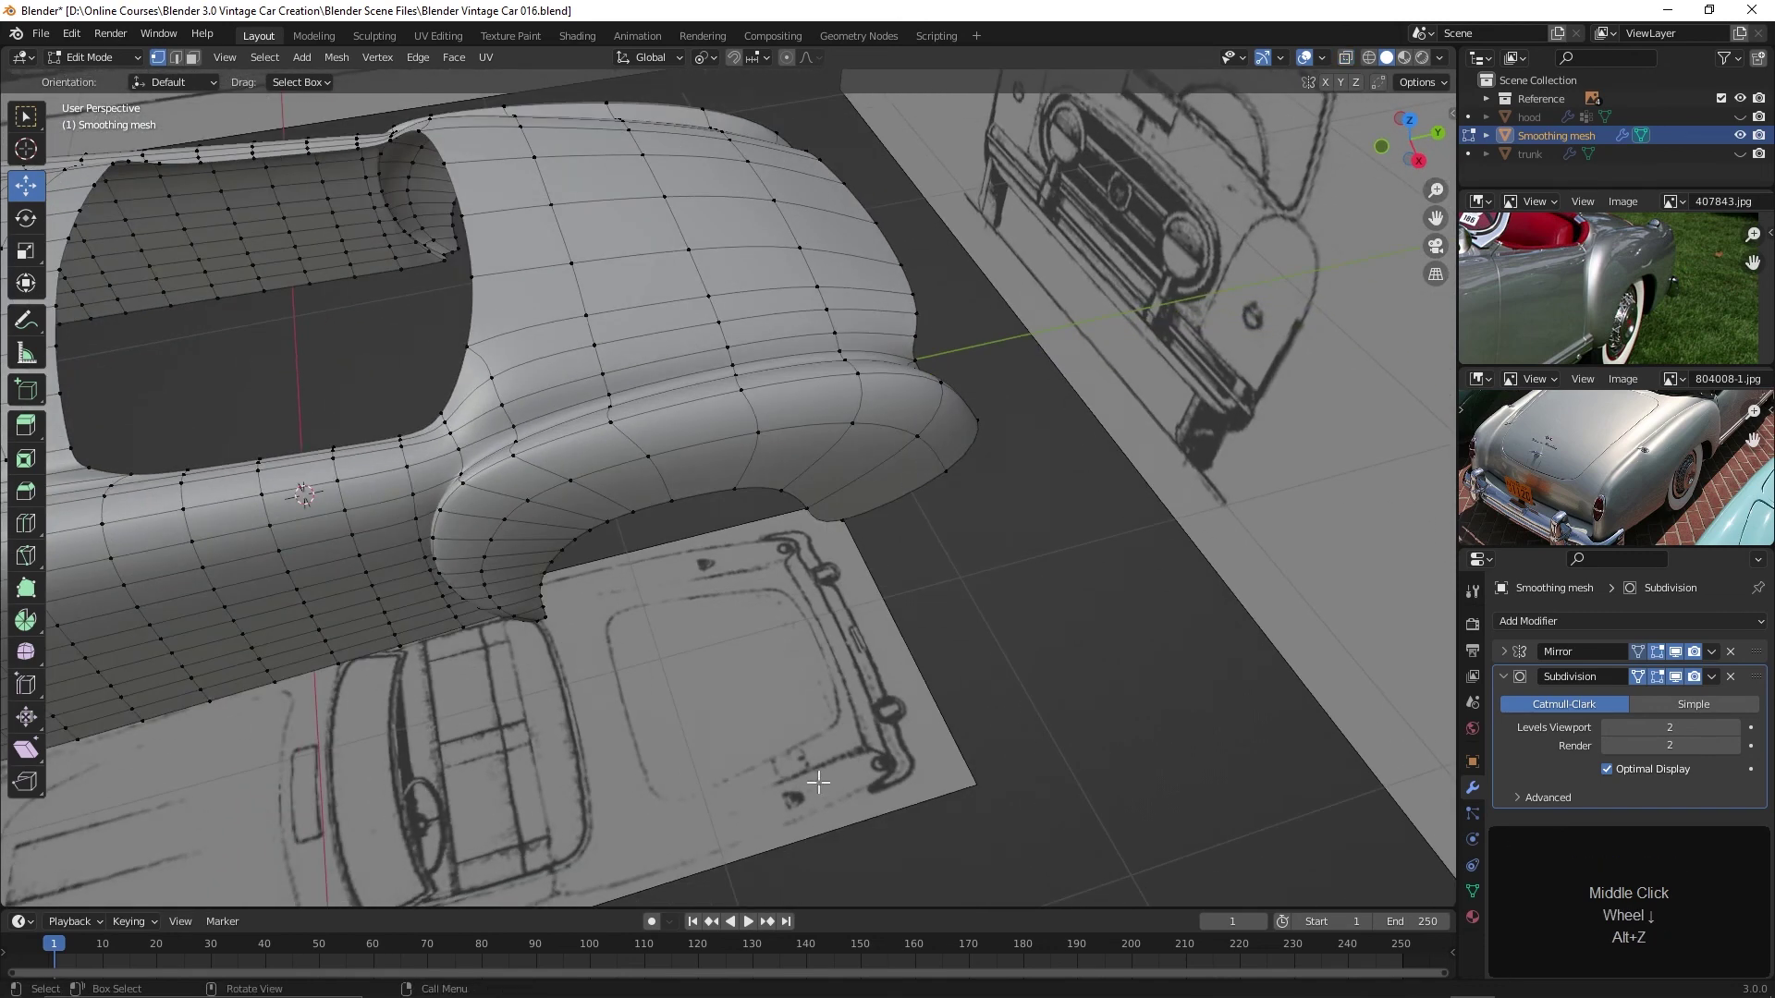
scroll(799, 795, down, 2)
shift+middle_drag(799, 795, 832, 648)
middle_drag(832, 647, 871, 475)
Zoom and pan the 407843.jpg reference photo of the car's side
scroll(708, 162, up, 2)
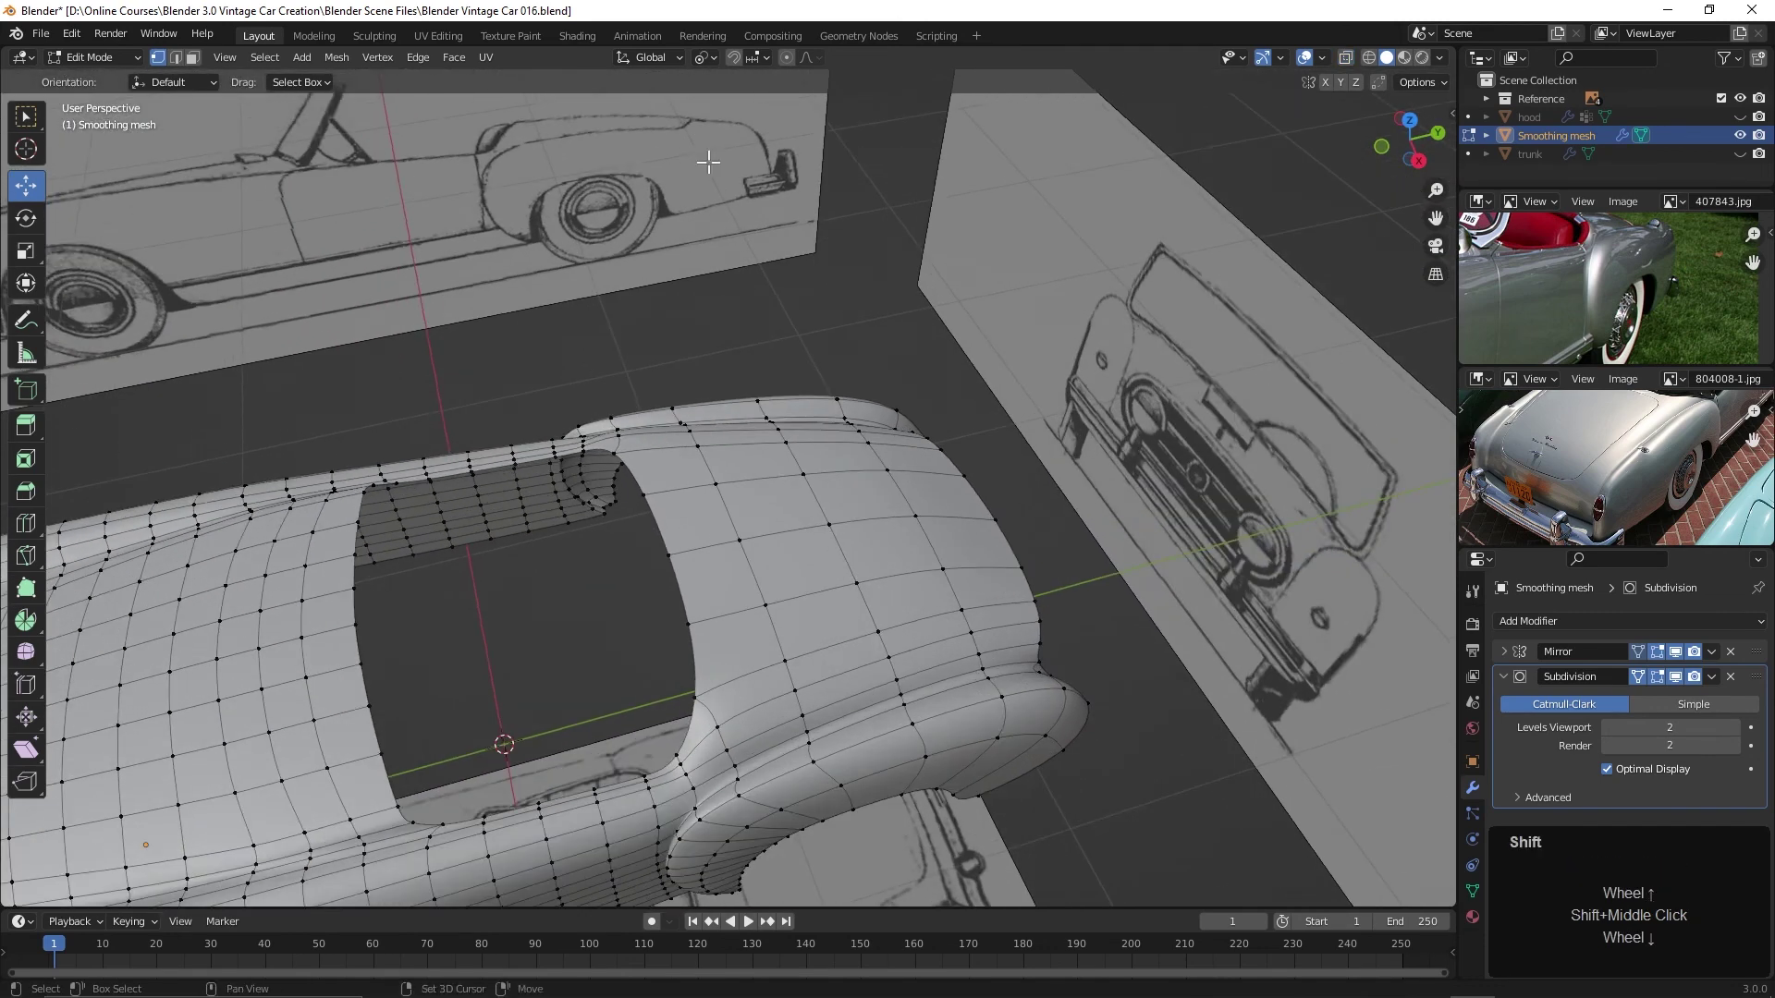
middle_drag(708, 162, 856, 384)
scroll(879, 305, up, 2)
middle_drag(879, 305, 881, 528)
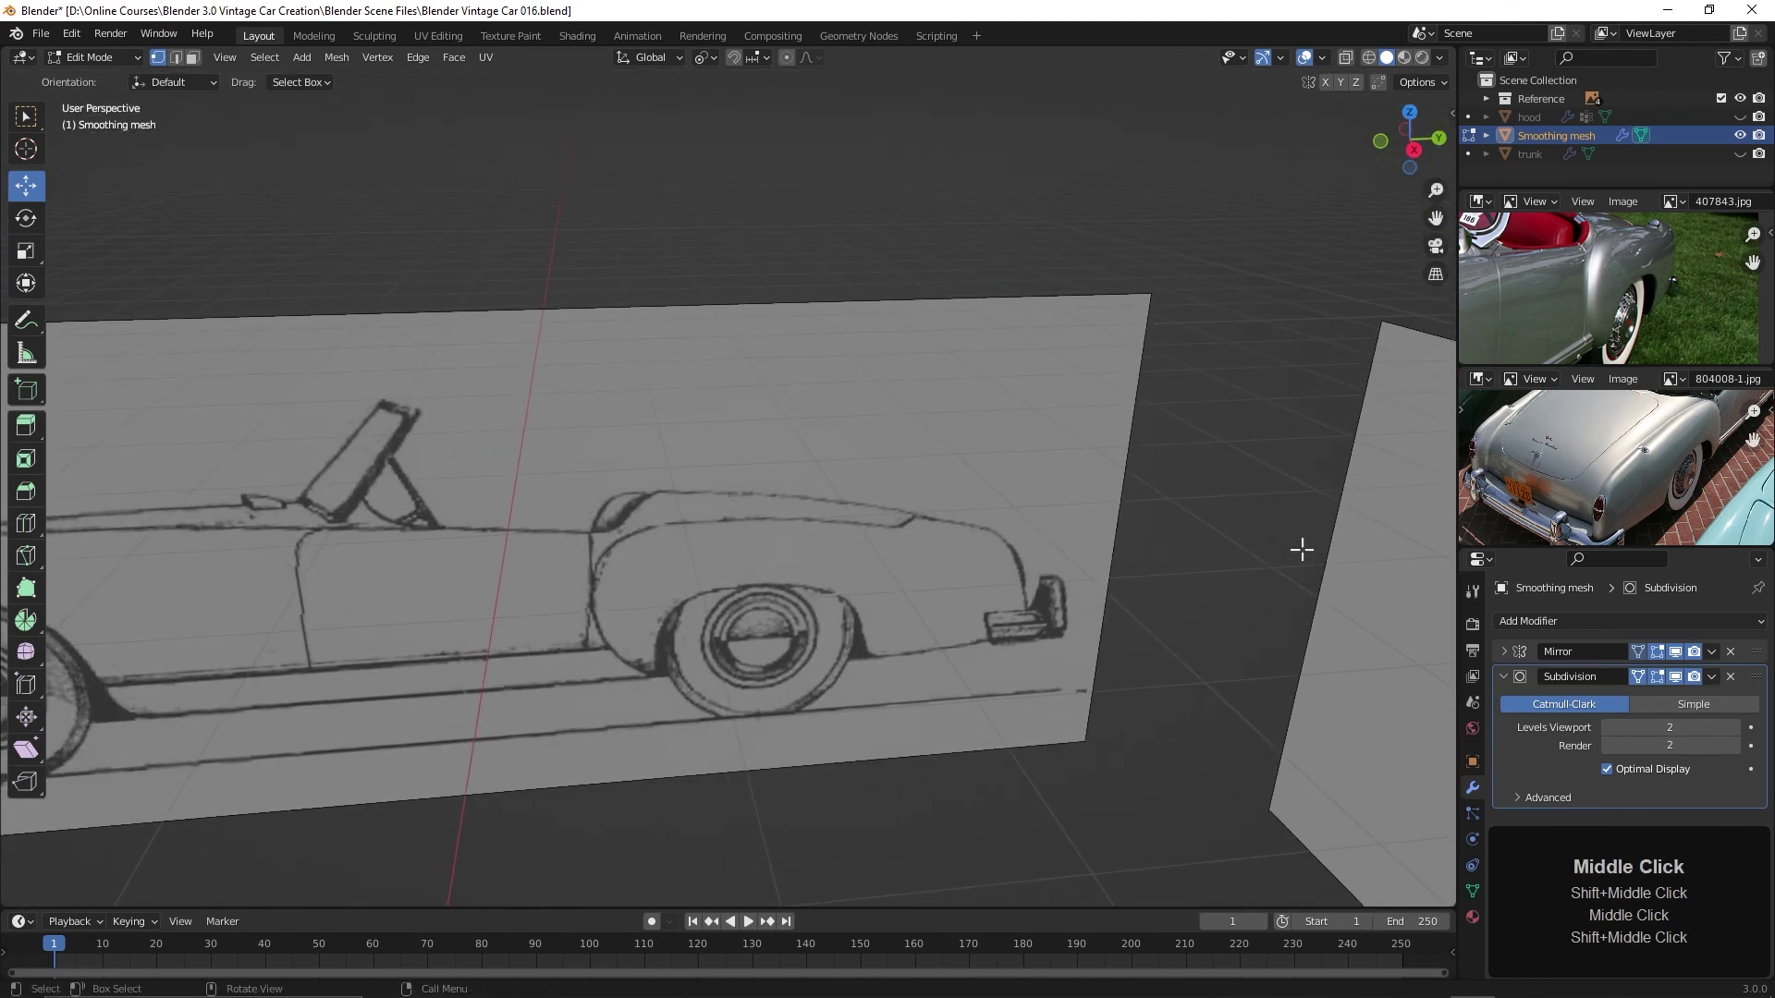
scroll(1636, 305, up, 3)
middle_drag(1656, 319, 1667, 279)
Maximize the reference photo and frame it on the car's rear fender
key(ctrl+space)
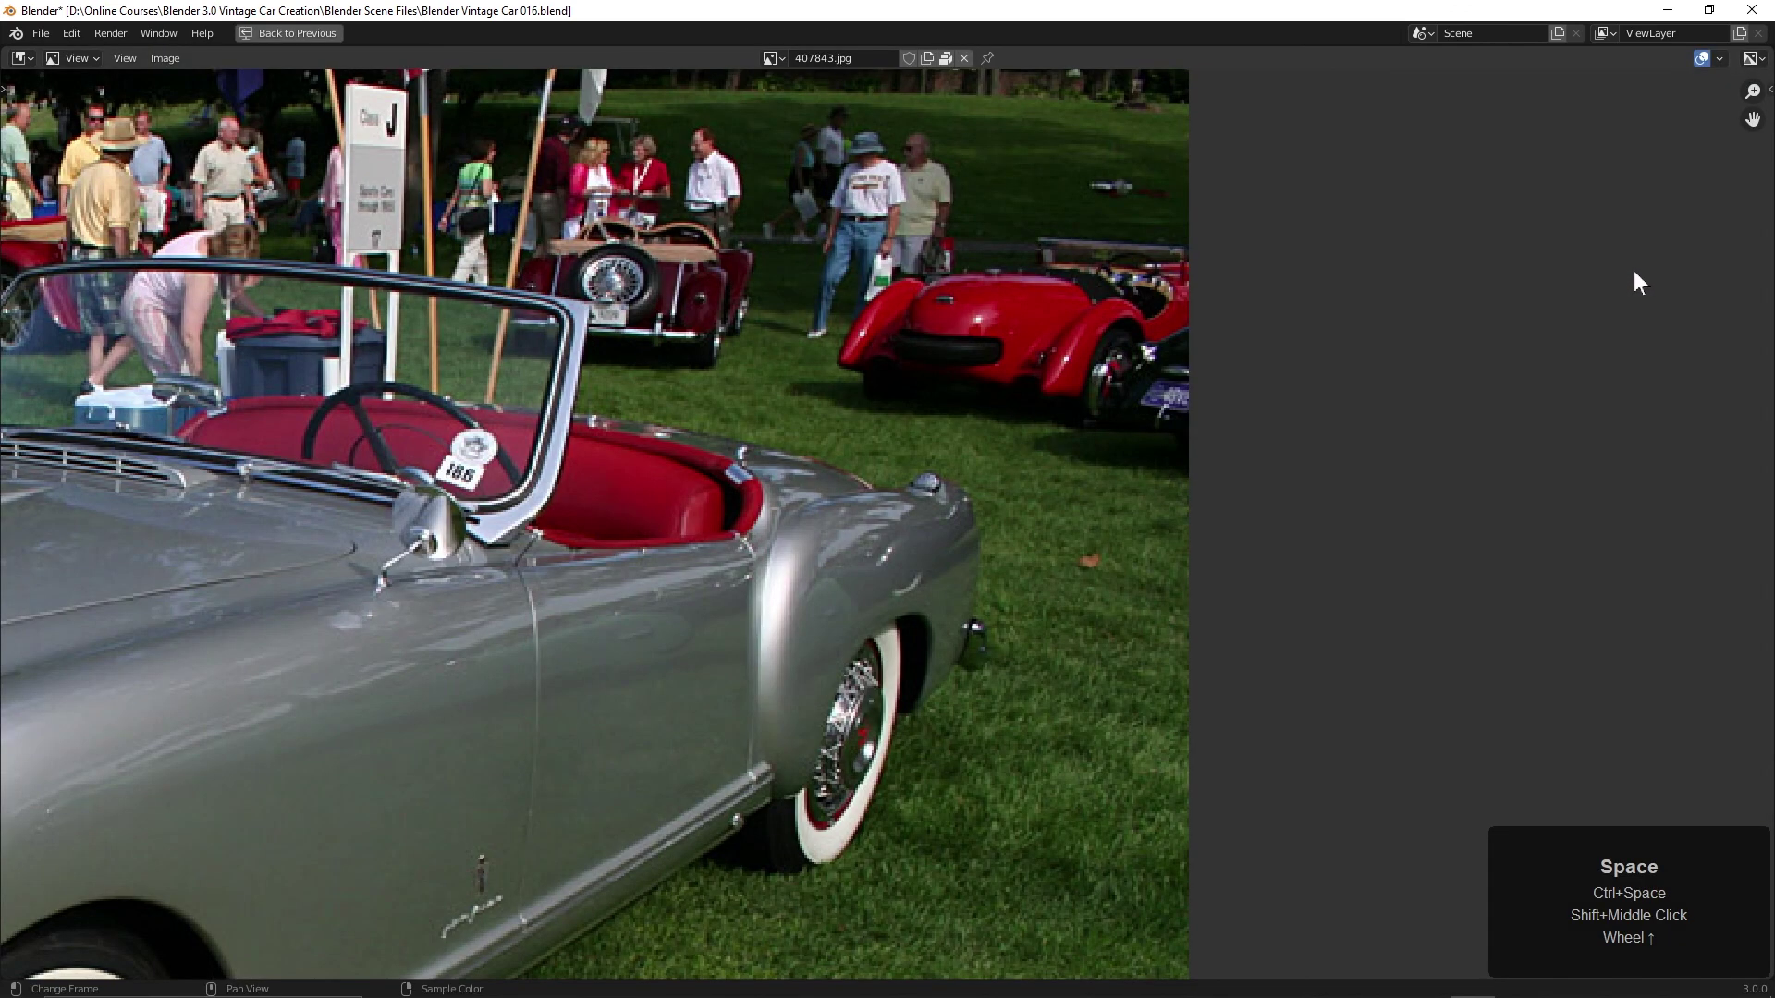
scroll(893, 592, up, 3)
middle_drag(893, 591, 717, 471)
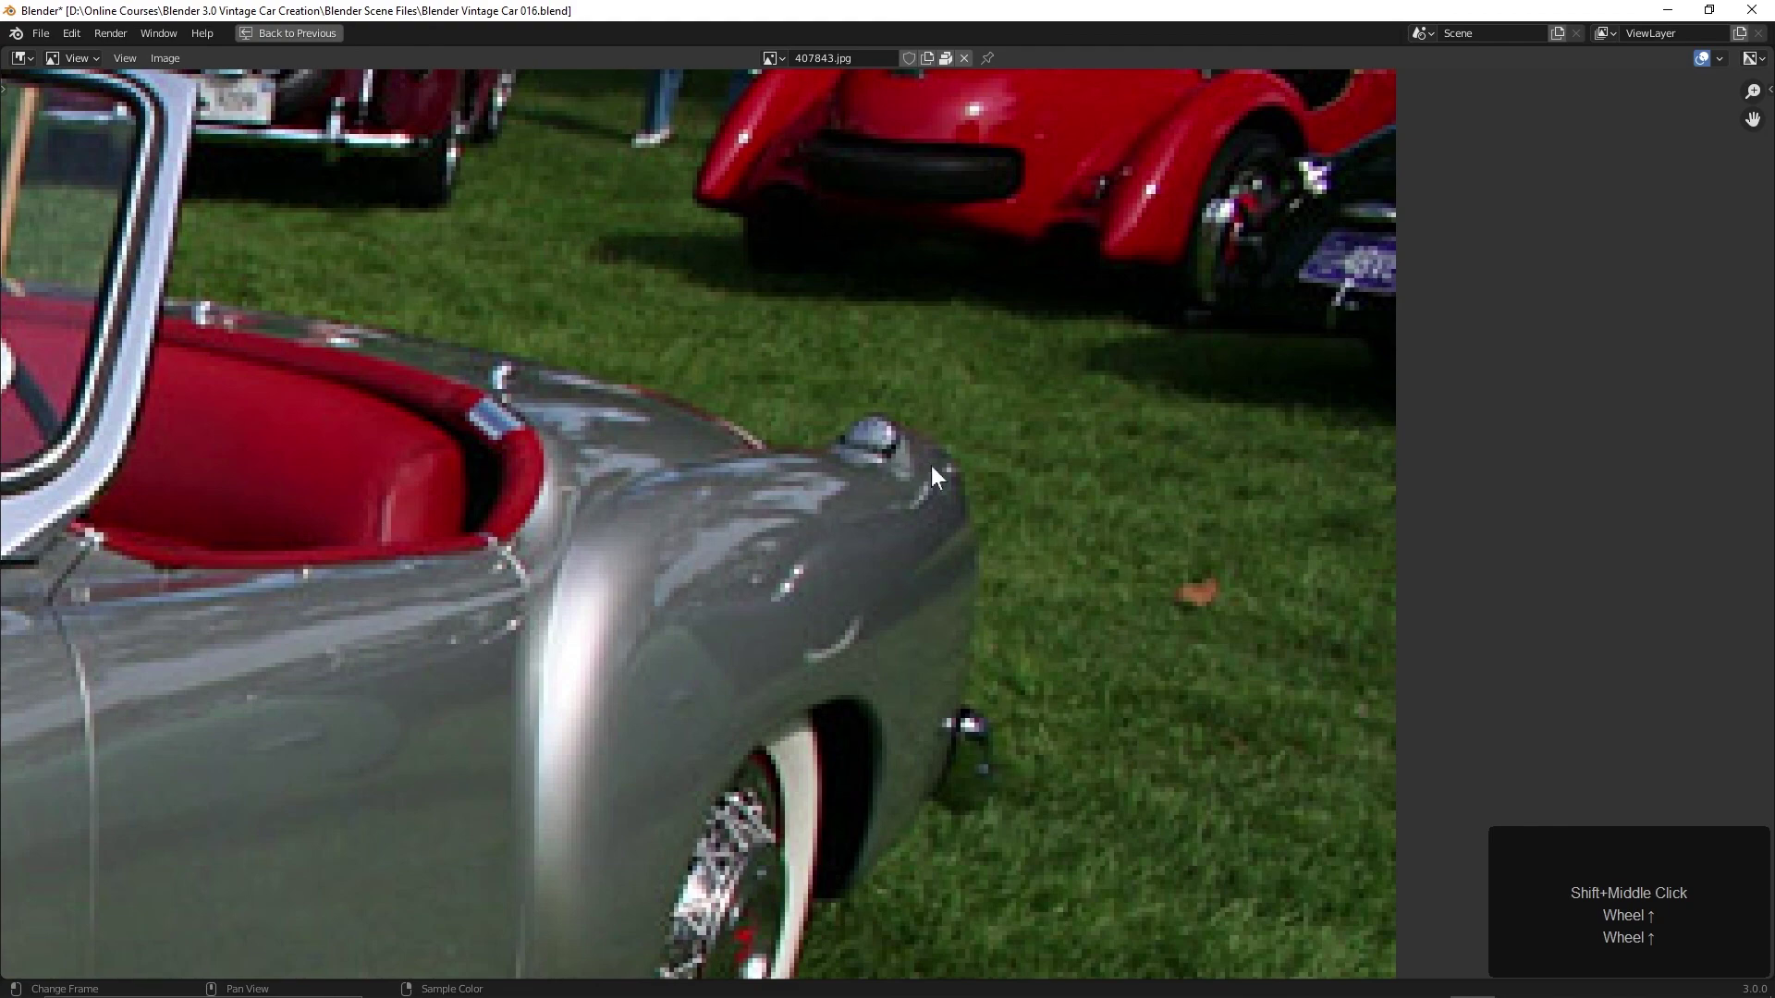
scroll(852, 597, down, 4)
shift+middle_drag(757, 604, 887, 568)
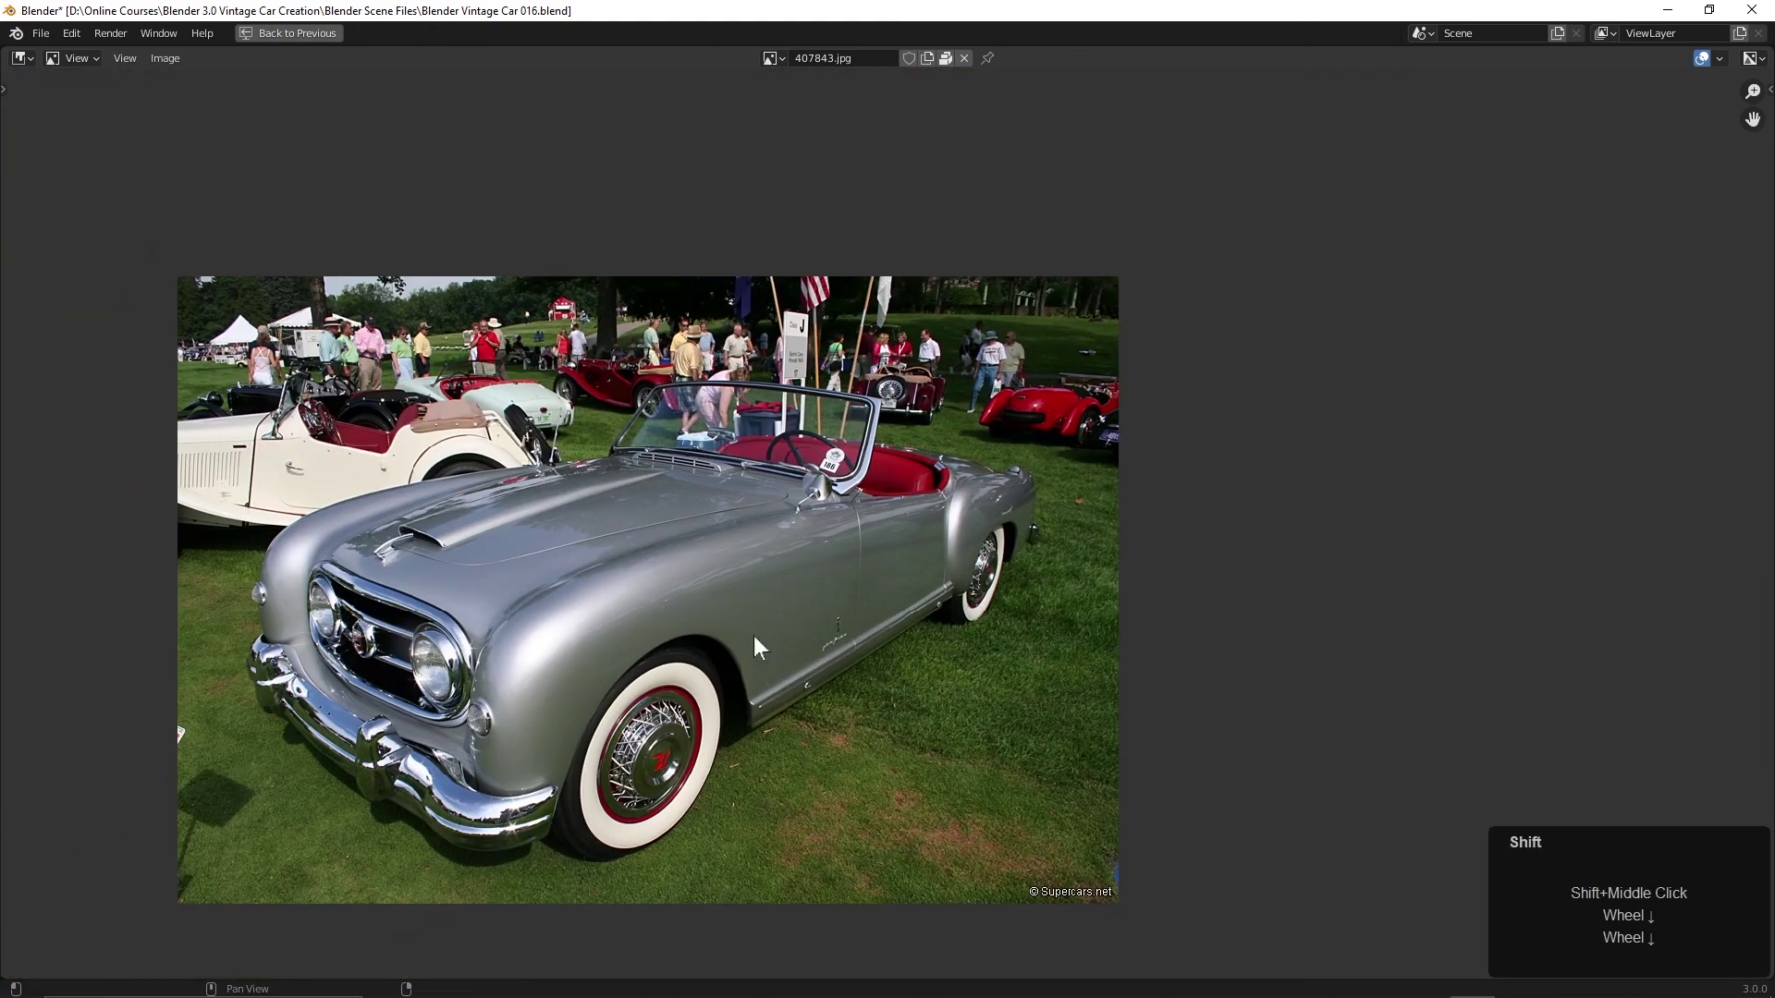
middle_drag(753, 636, 1046, 580)
Restore the normal layout and orbit to view the whole car mesh
key(ctrl+space)
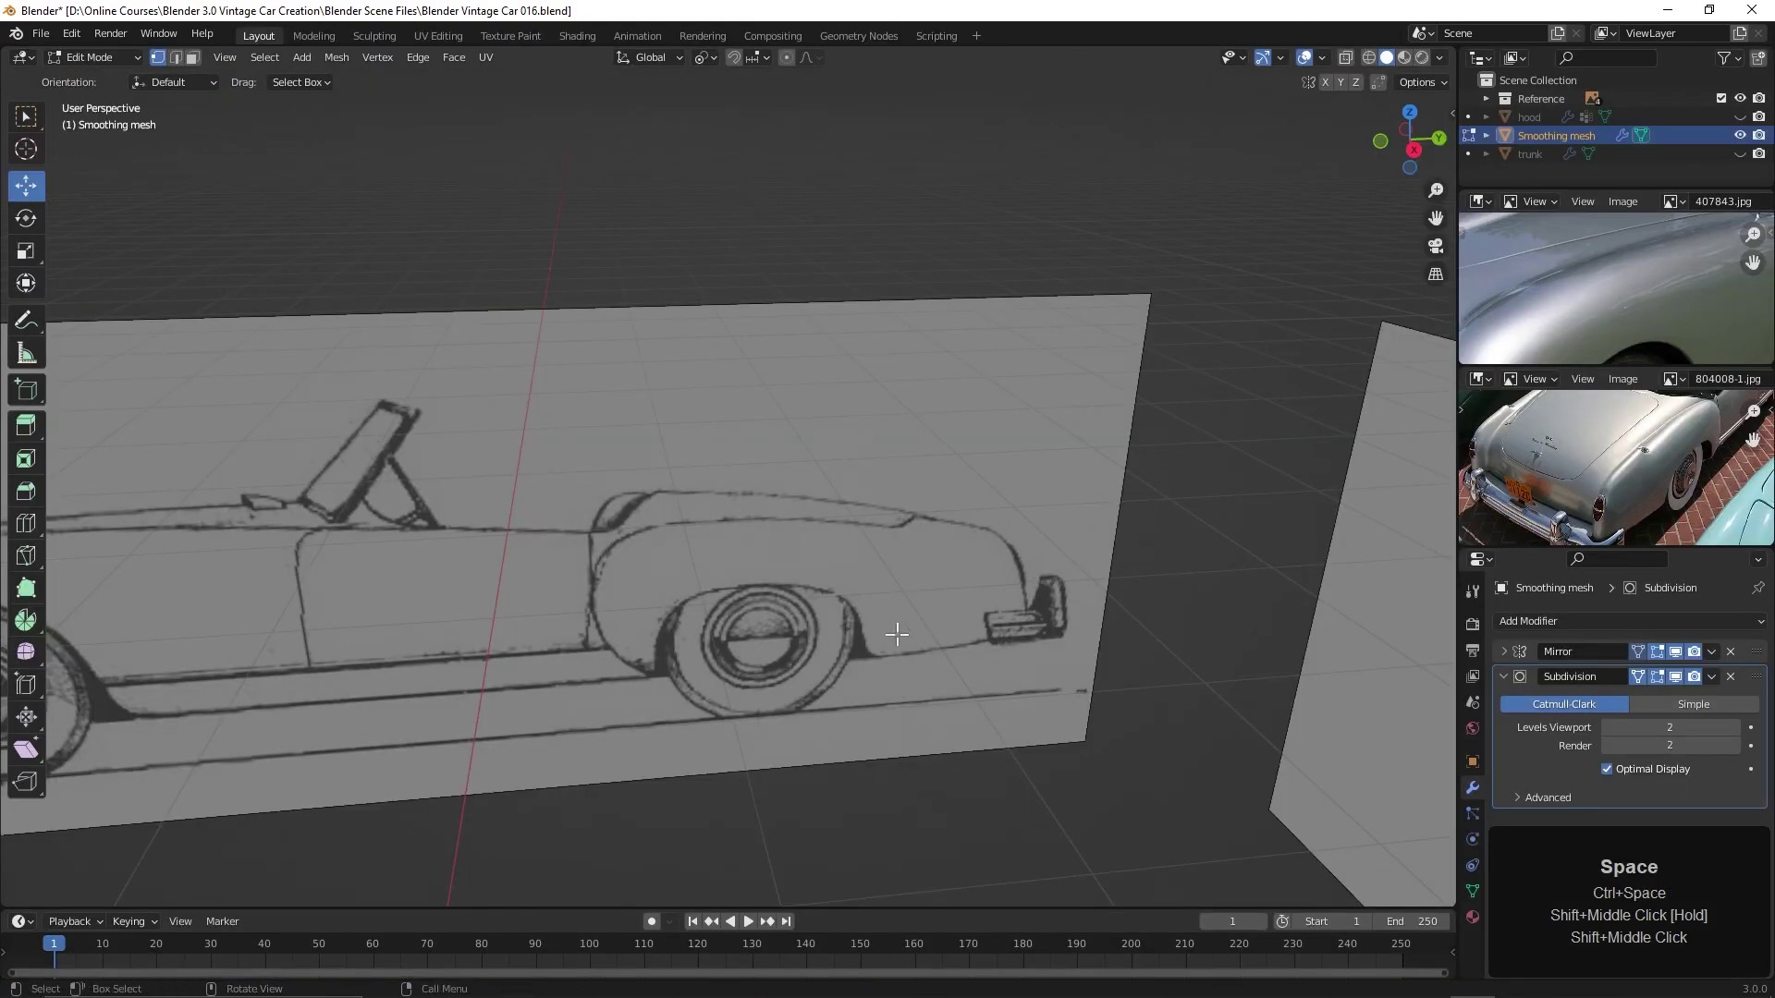
scroll(901, 634, down, 5)
middle_drag(903, 634, 856, 591)
scroll(923, 573, up, 2)
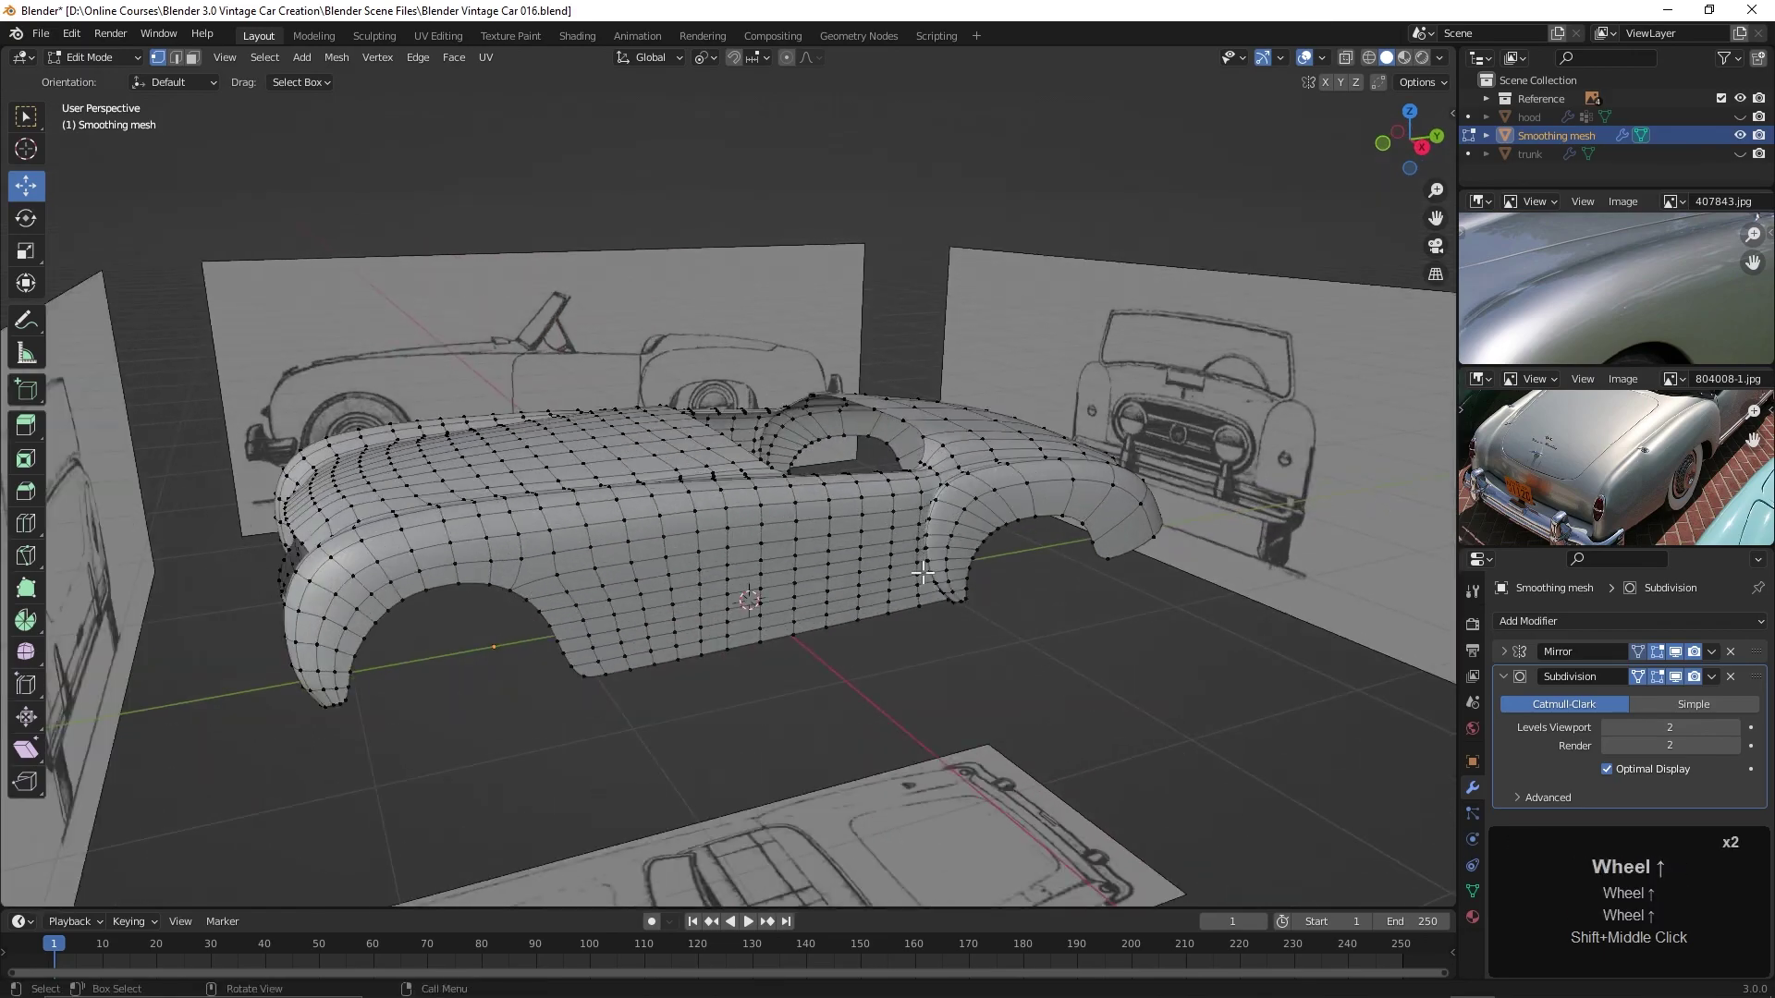